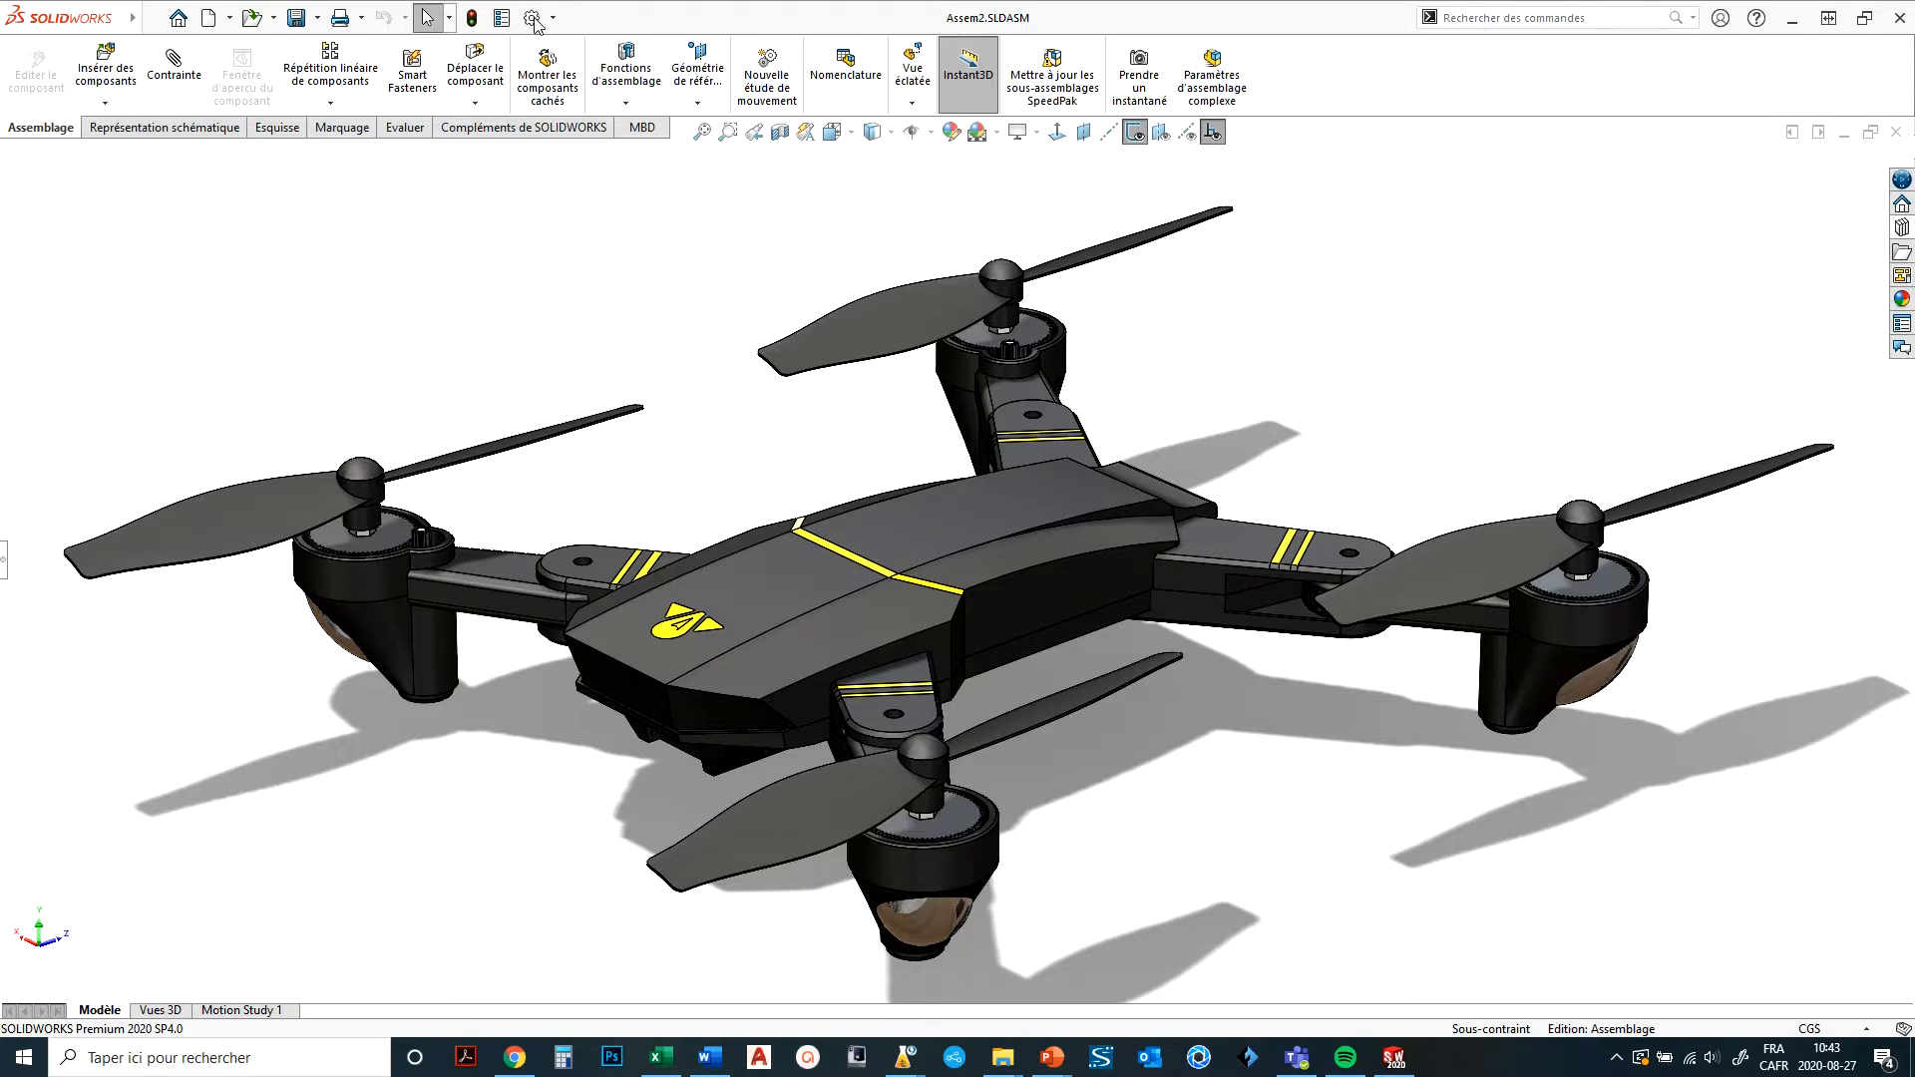
Open the options dialog and view the general system options and the document's drafting standard (Norme d'habillage) properties.
mouse_move(97, 22)
click(332, 18)
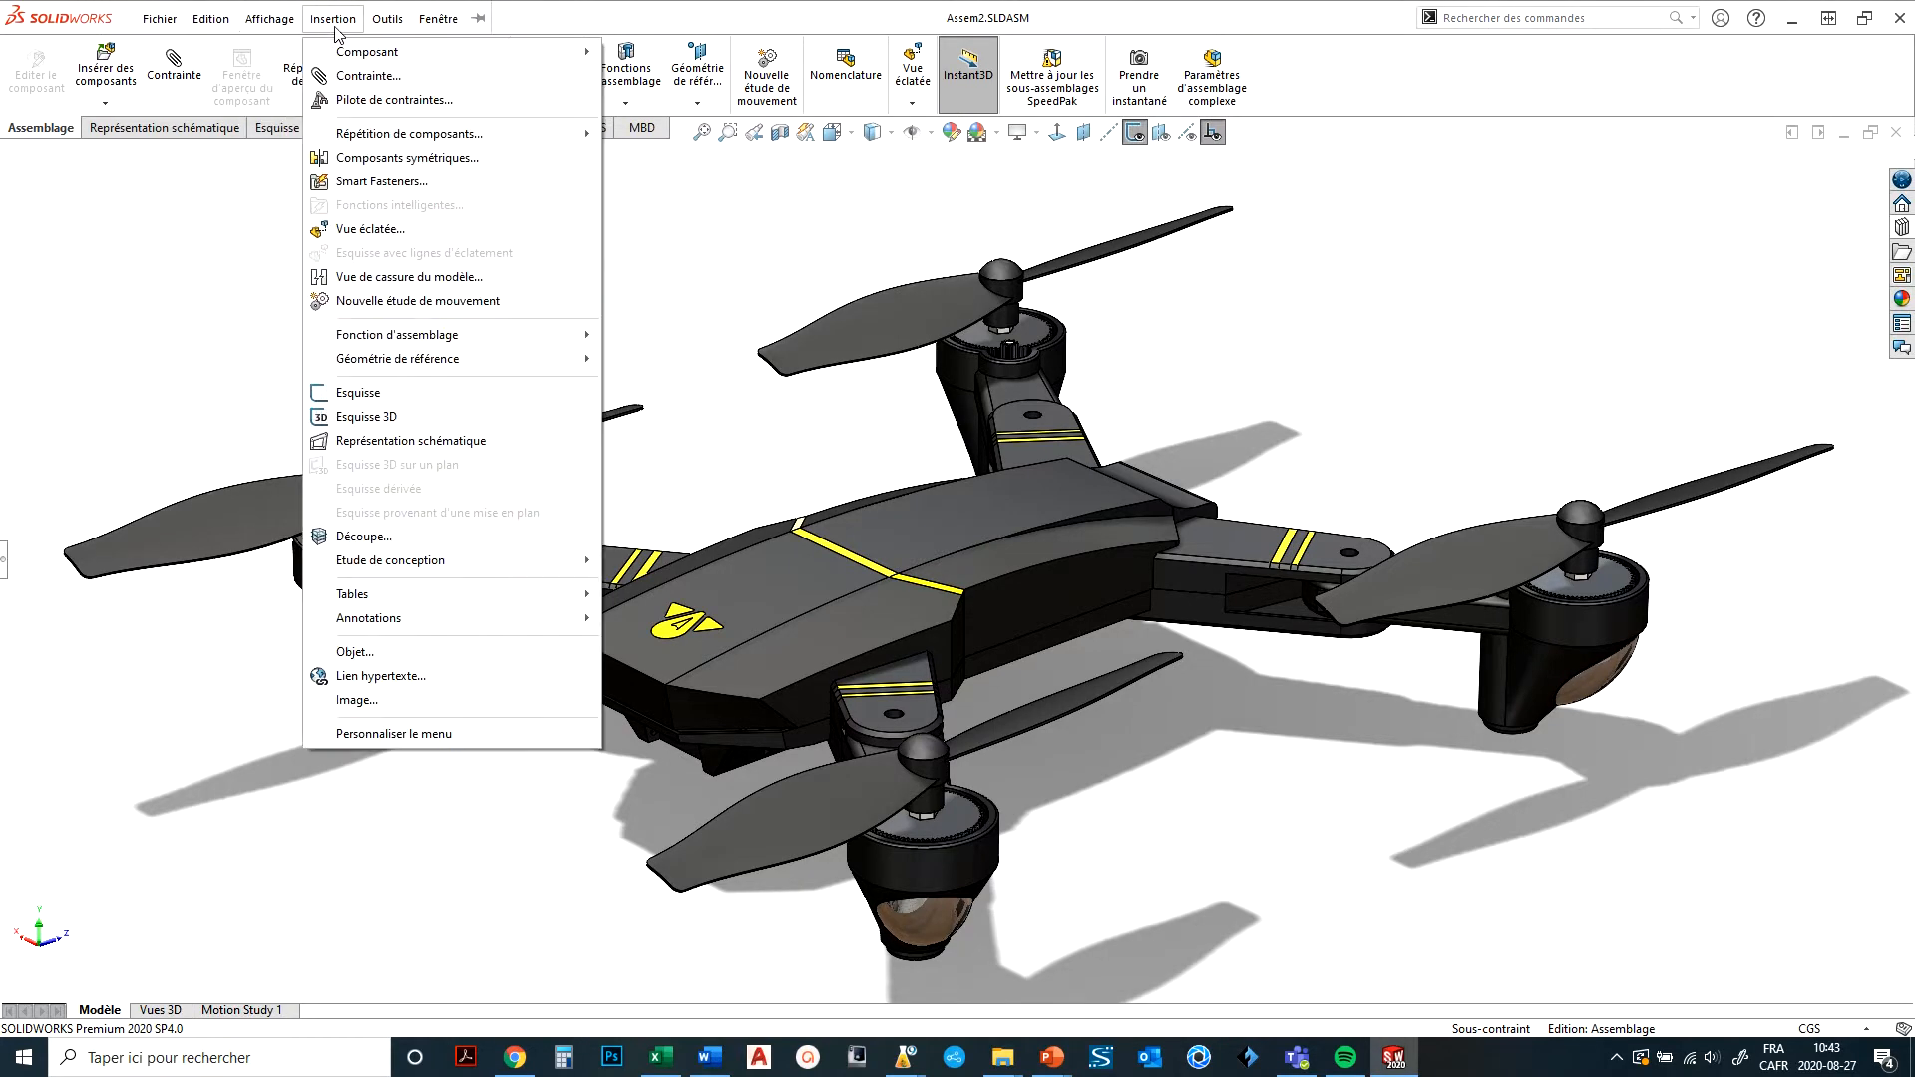
mouse_move(387, 18)
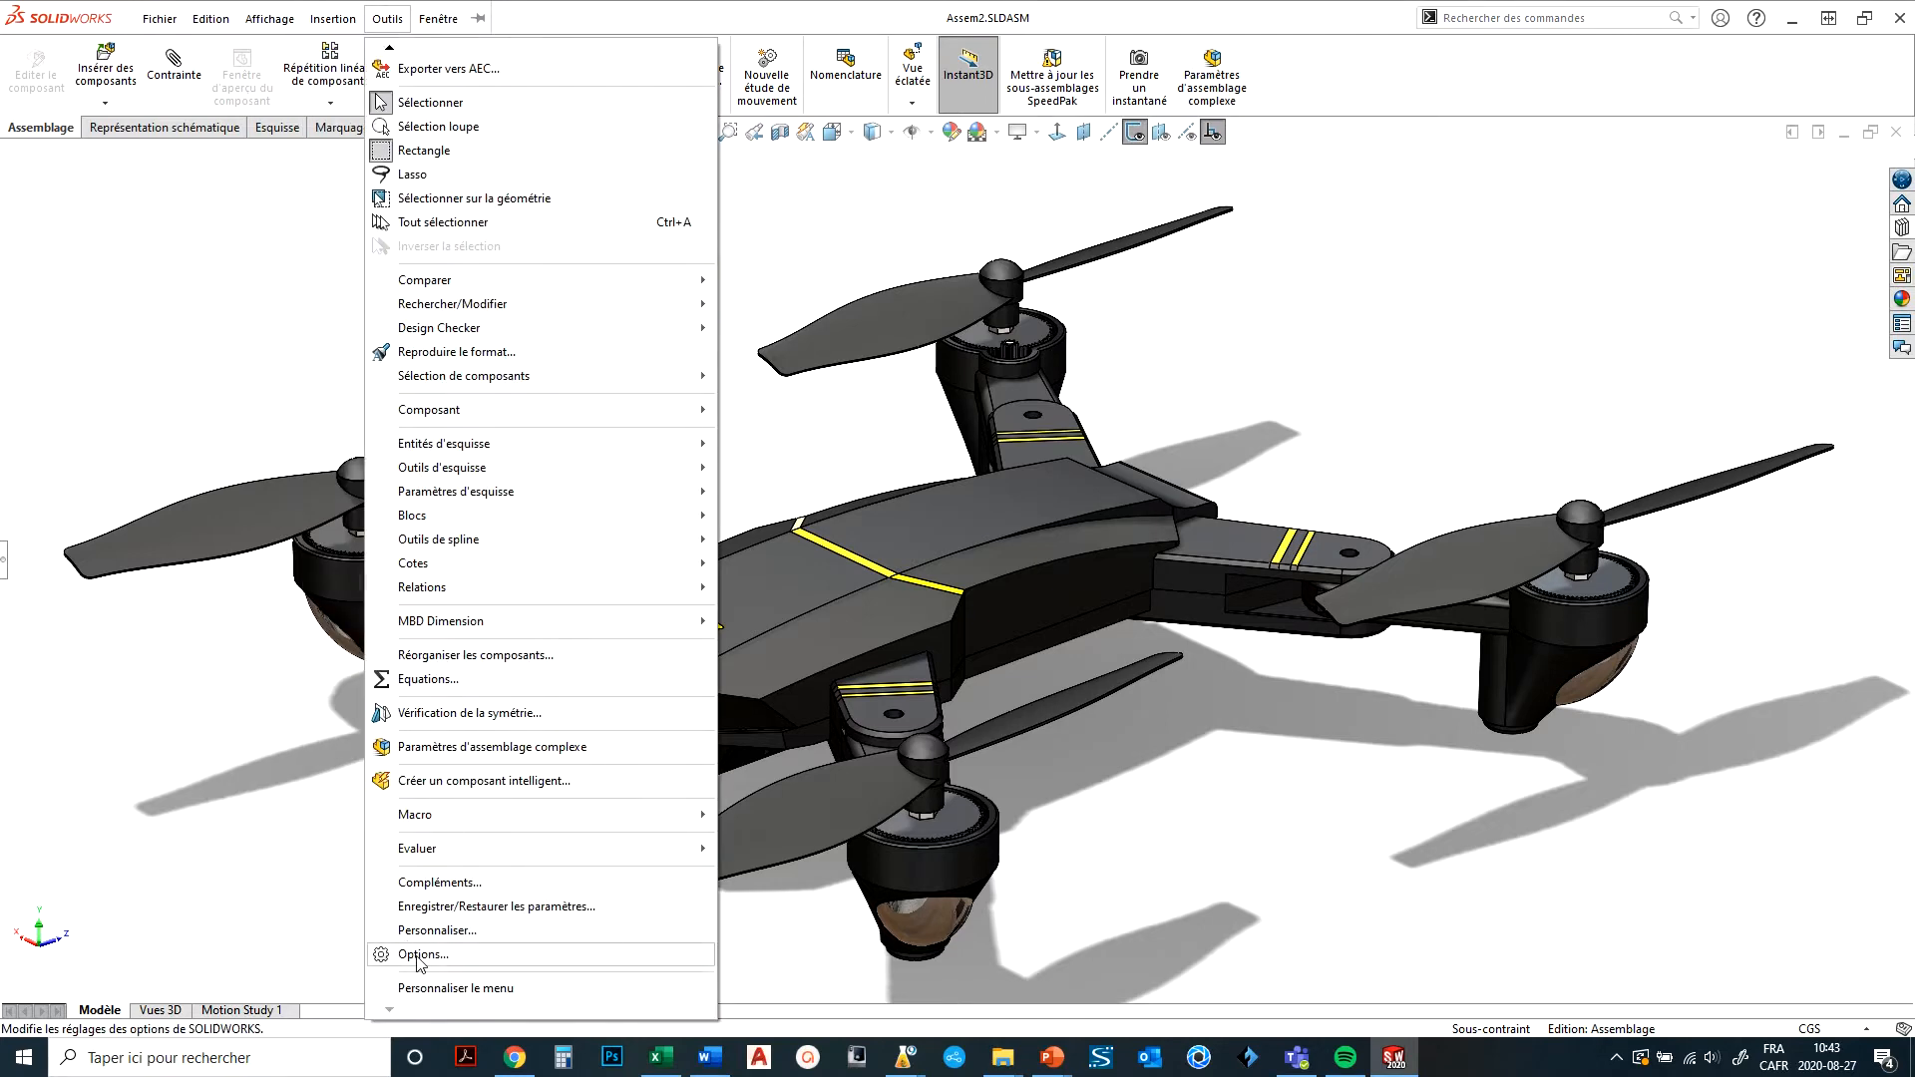
click(535, 18)
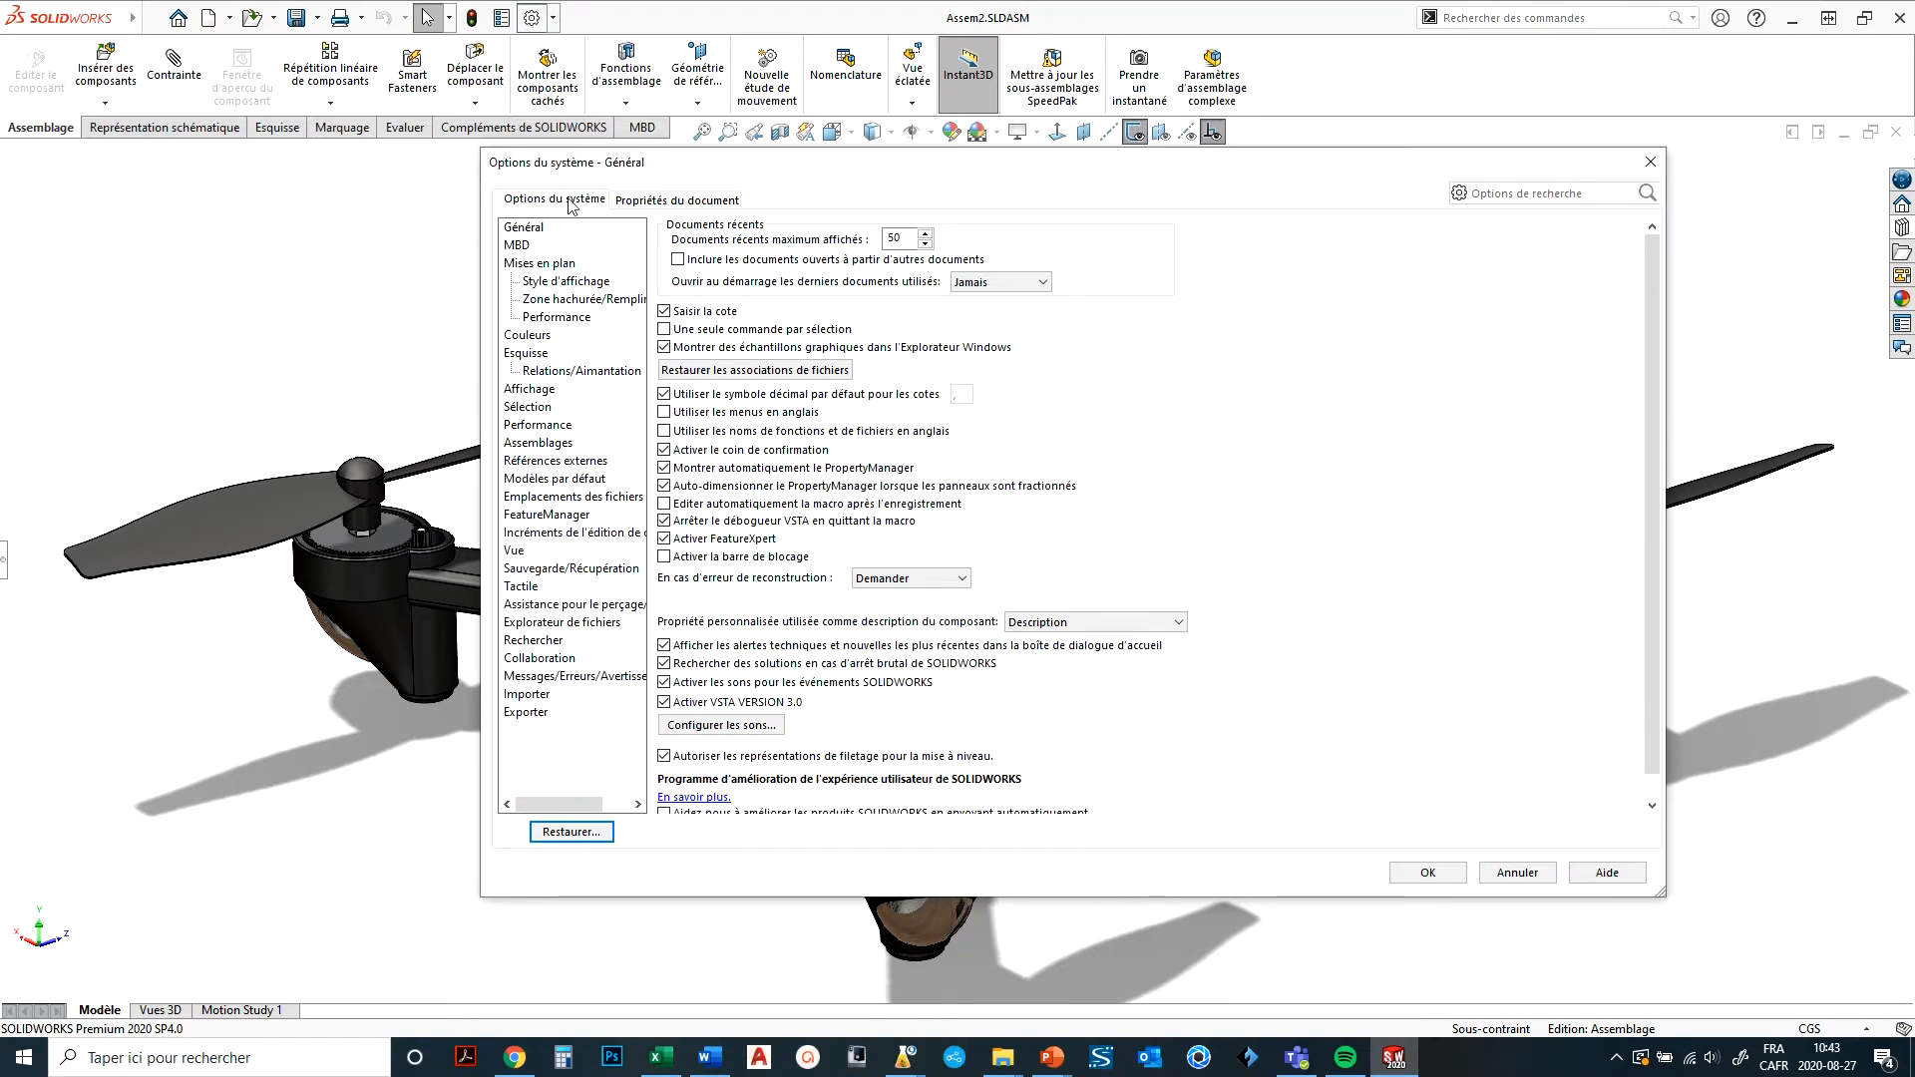
click(704, 203)
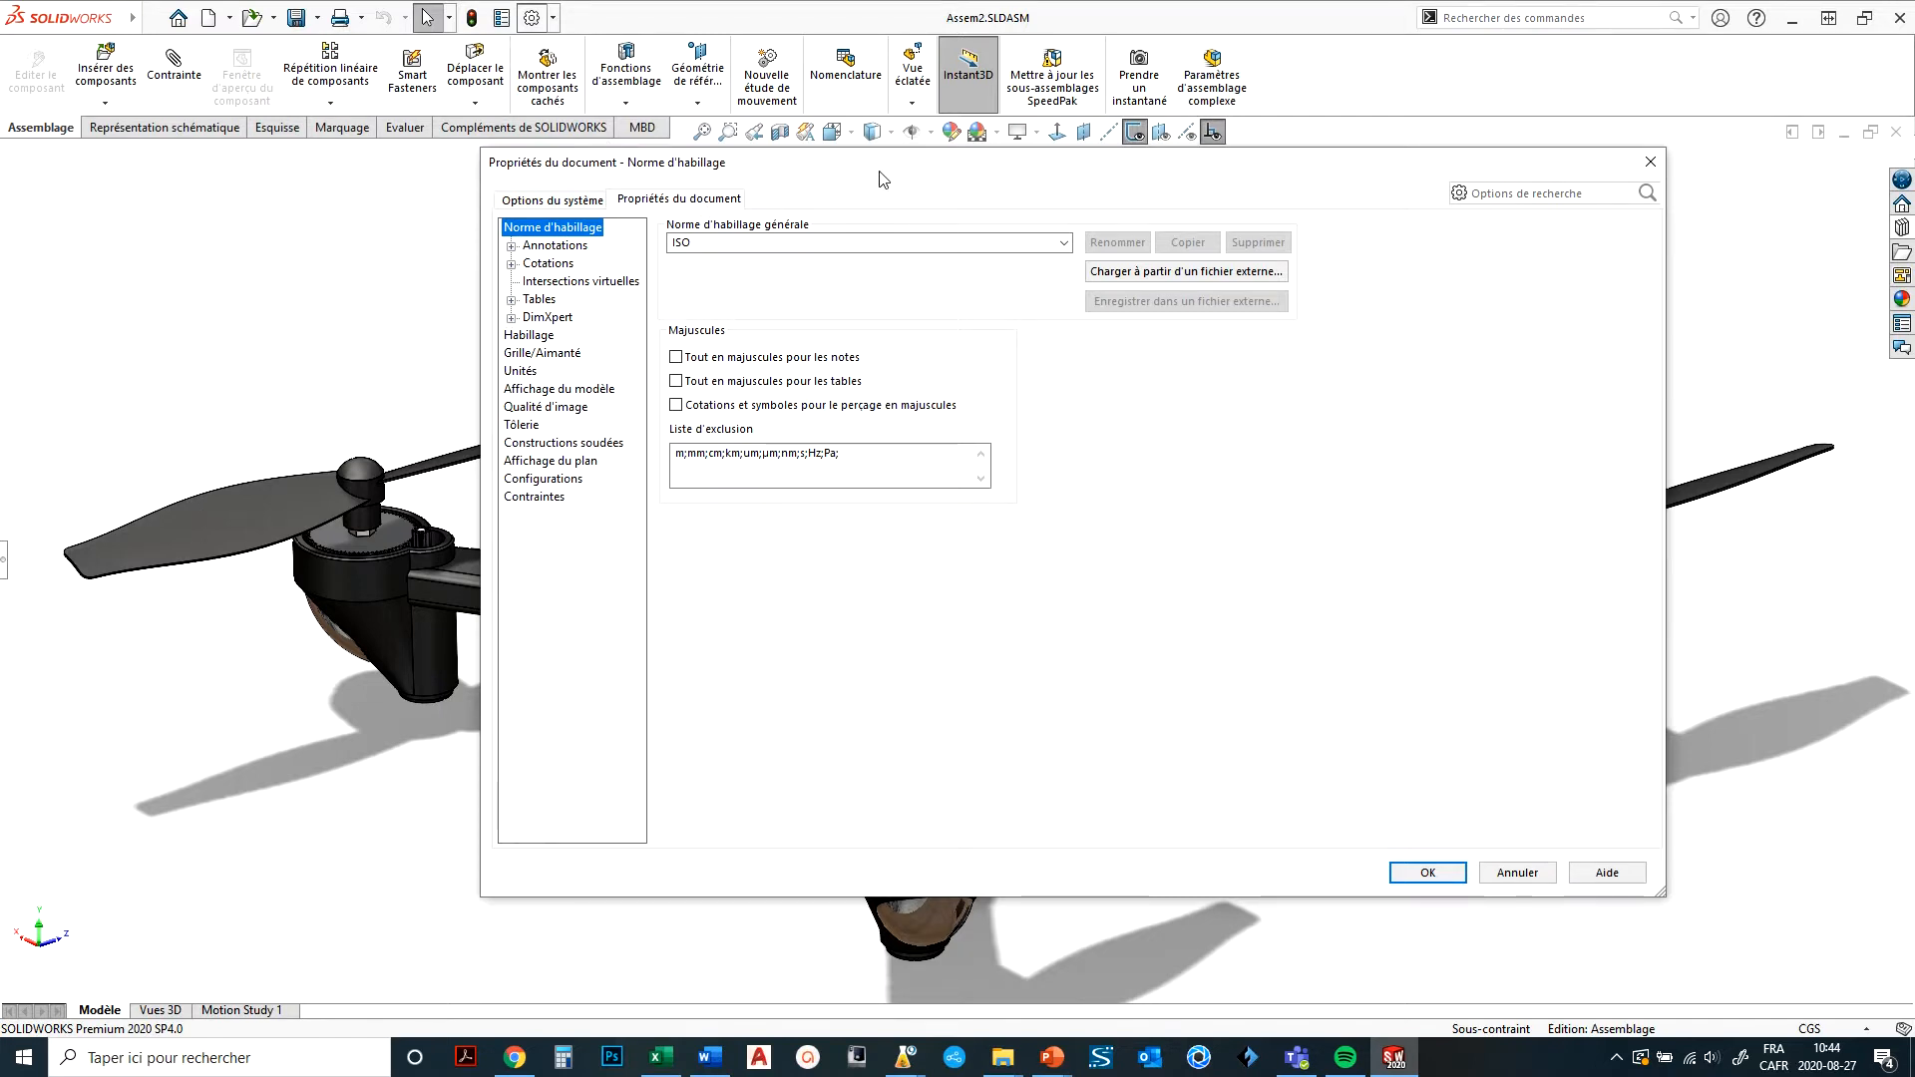
drag(858, 171, 937, 210)
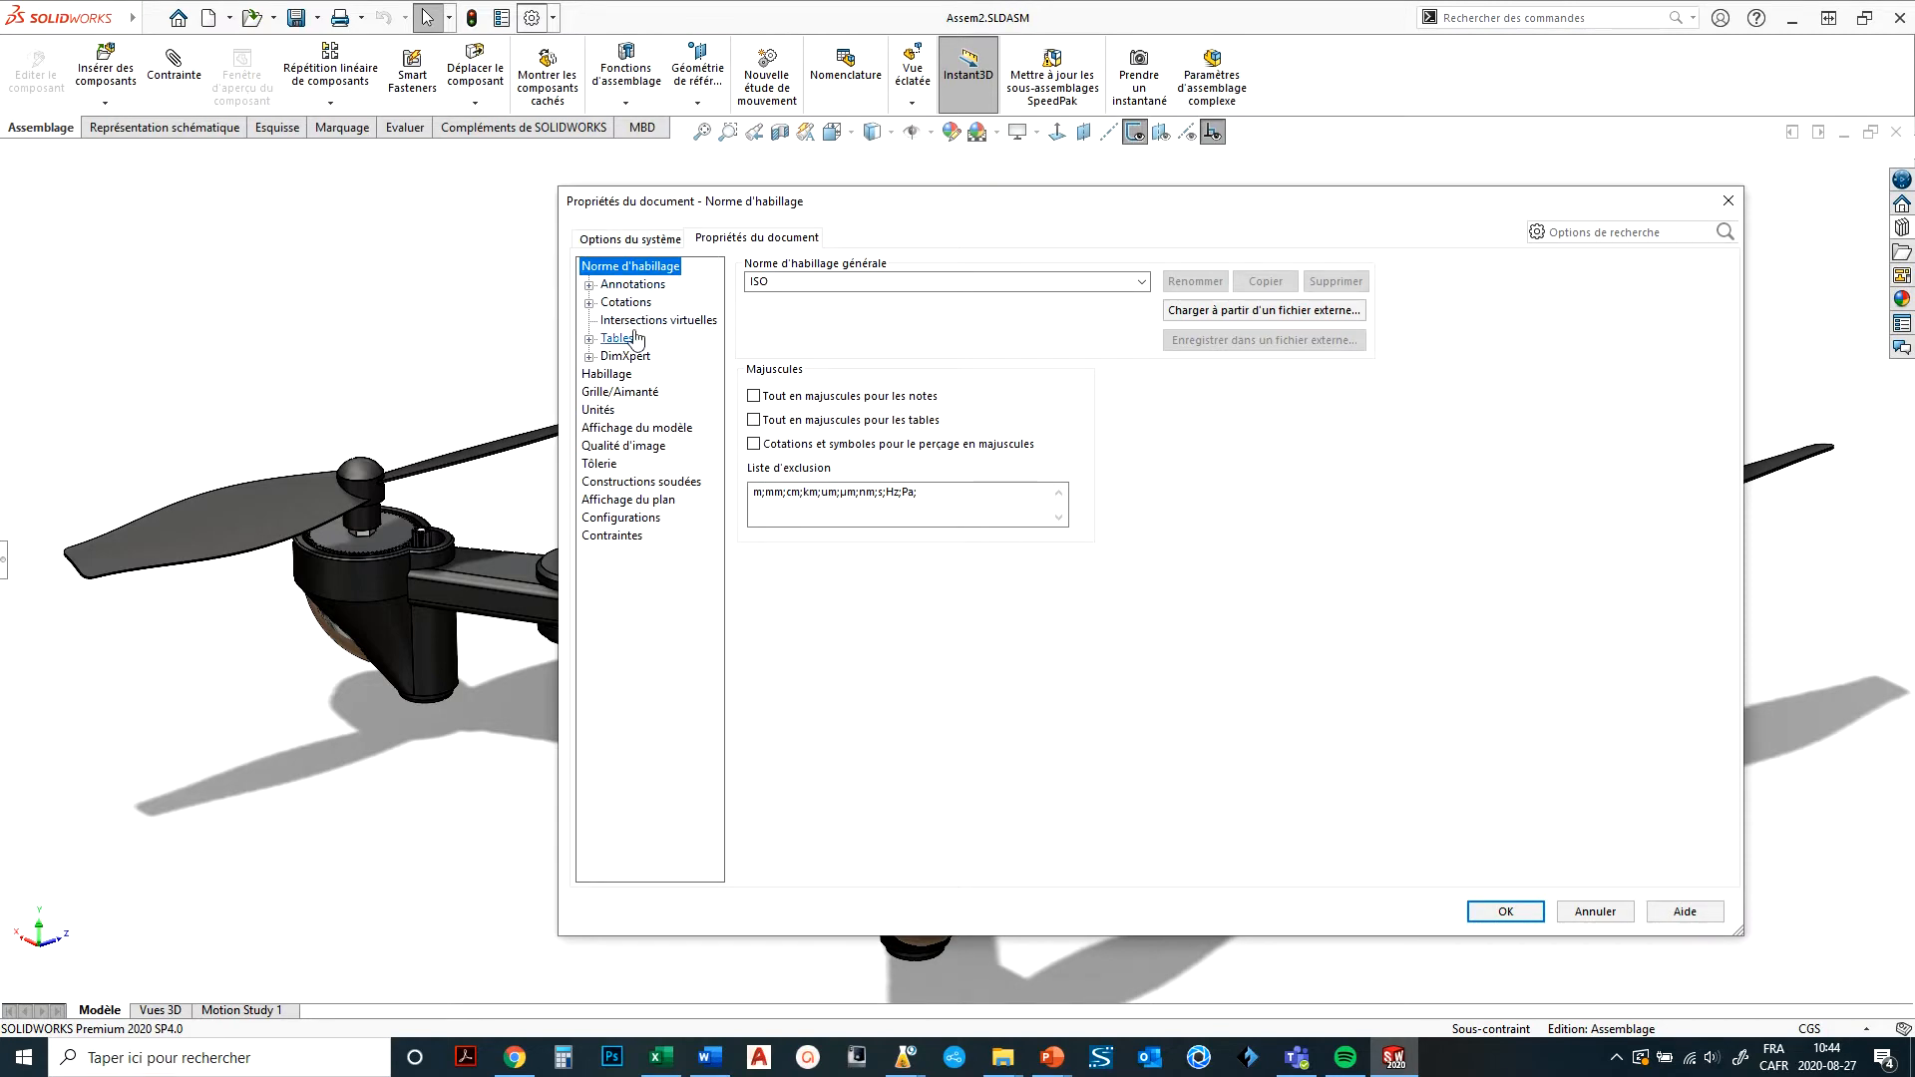
Set the interface background (Arrière-plan) to Sombre in the system colour options and apply it.
click(649, 241)
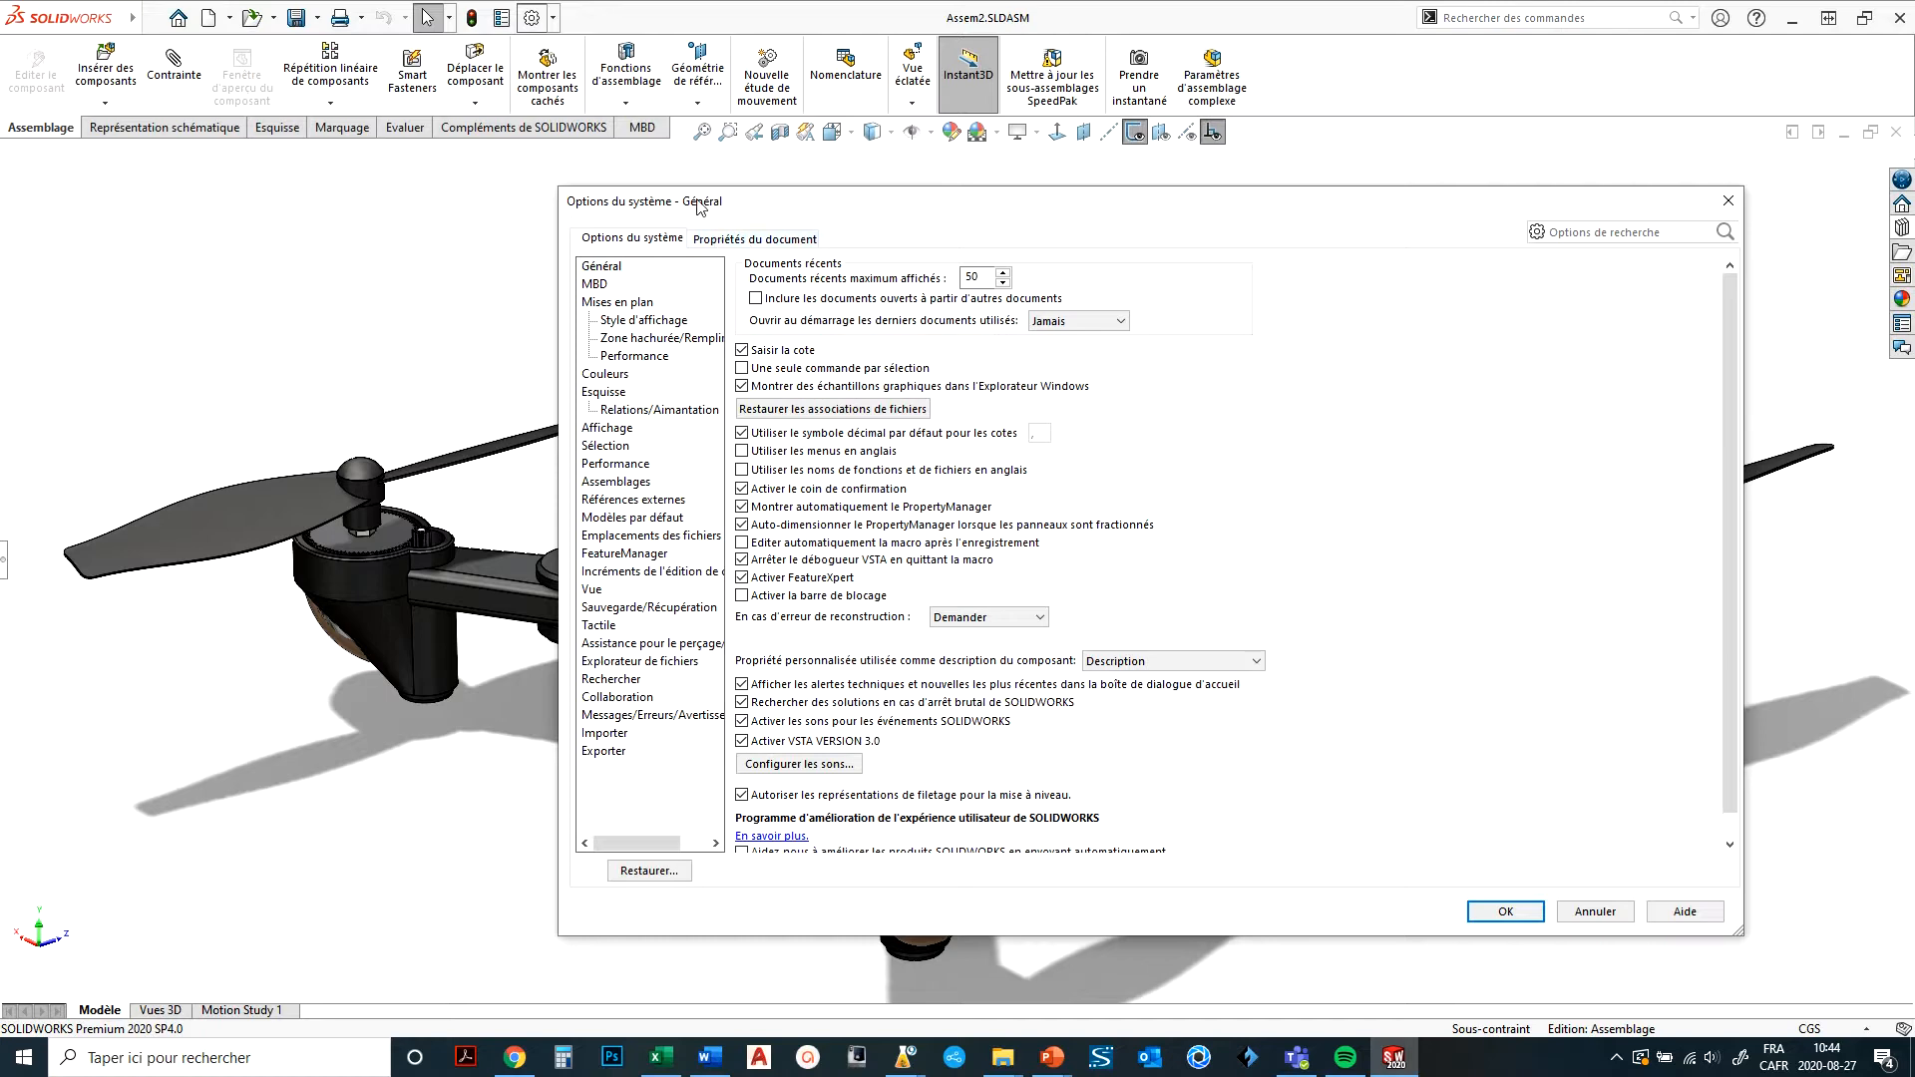
click(608, 375)
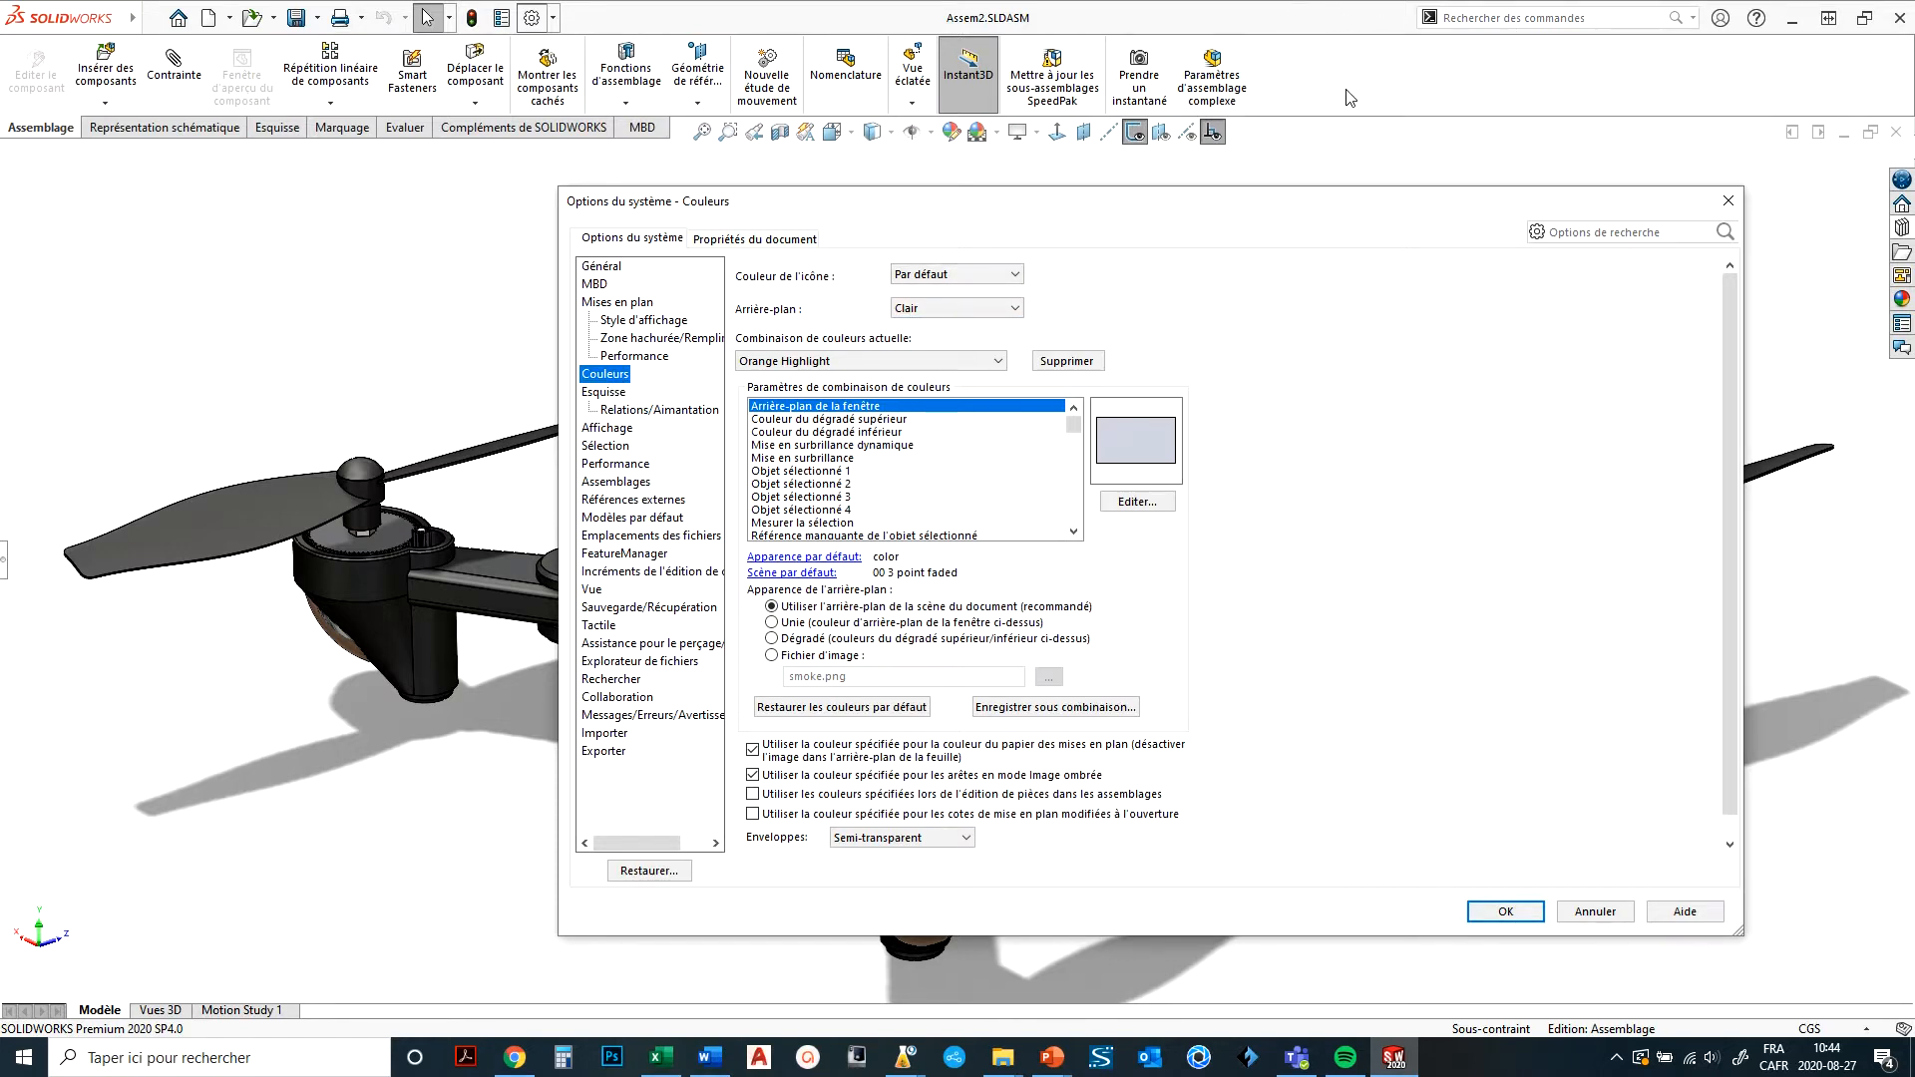
click(1017, 308)
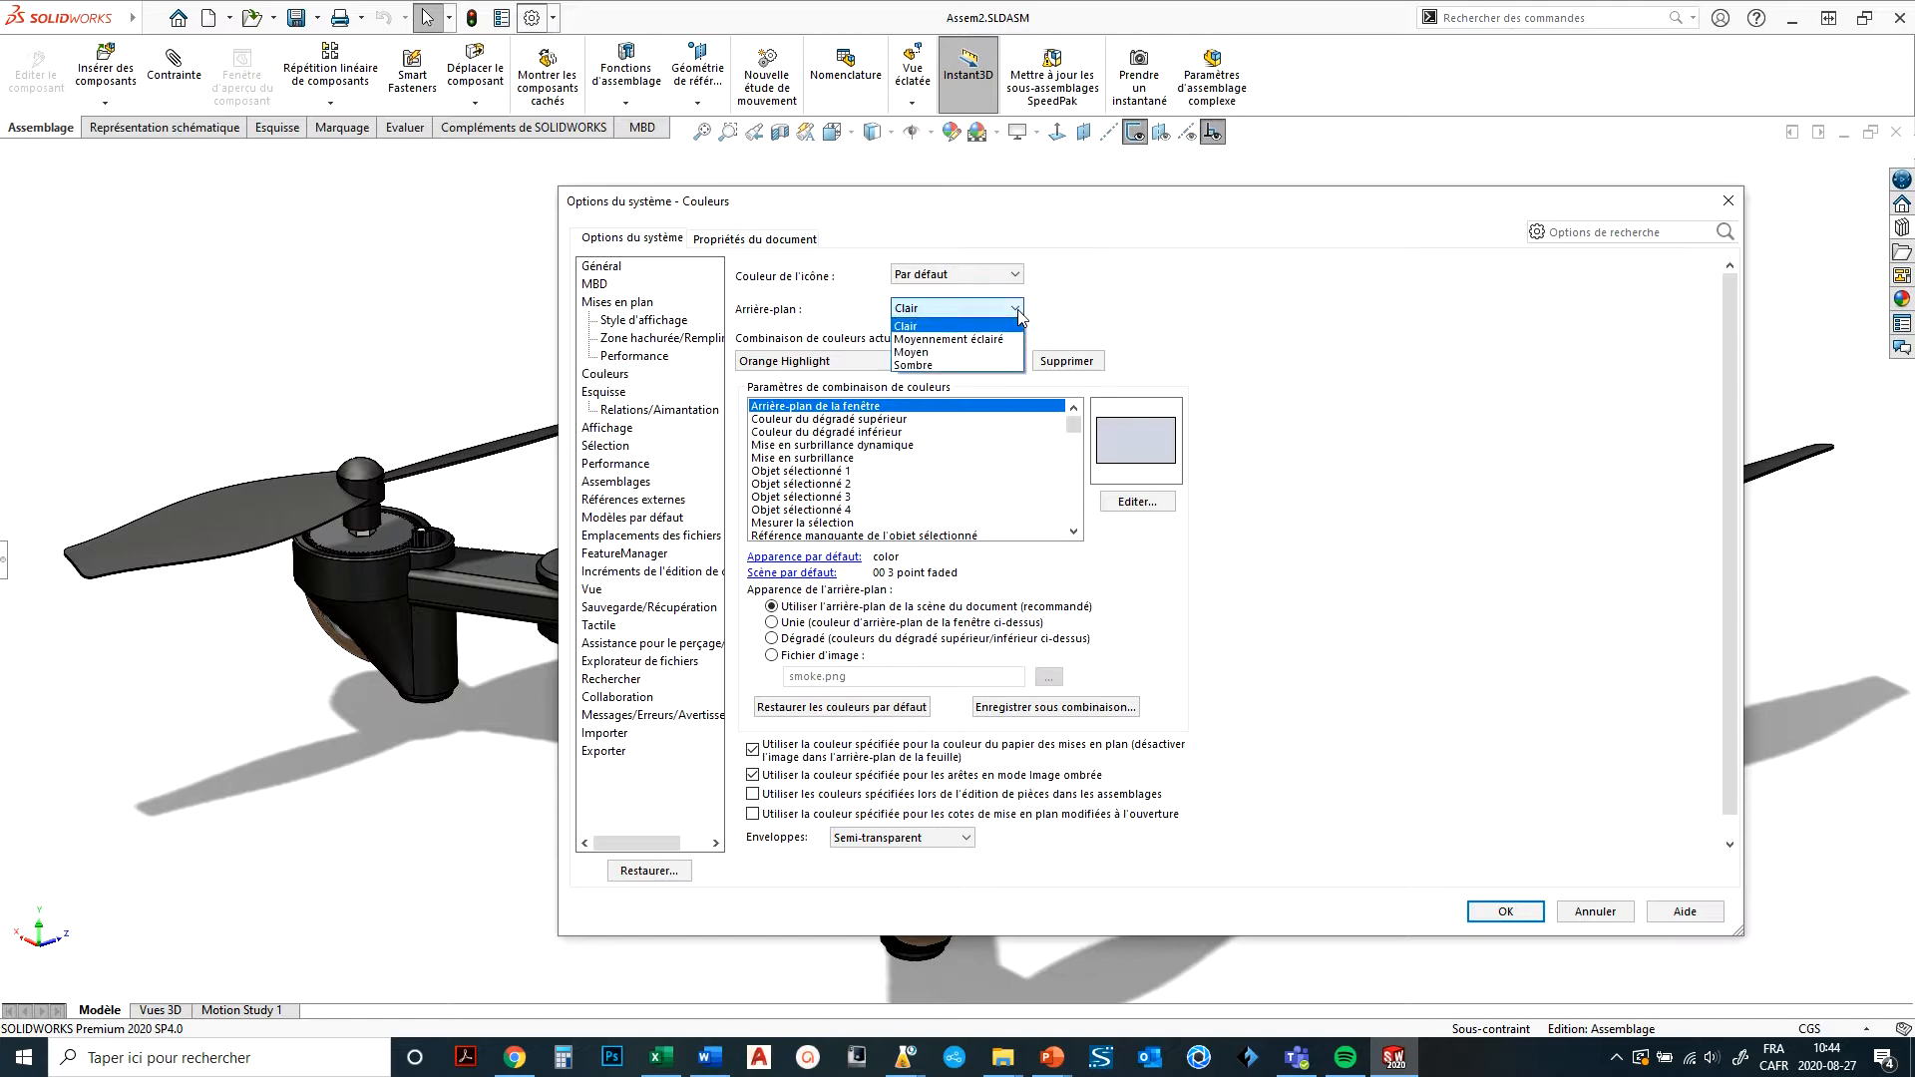
click(919, 367)
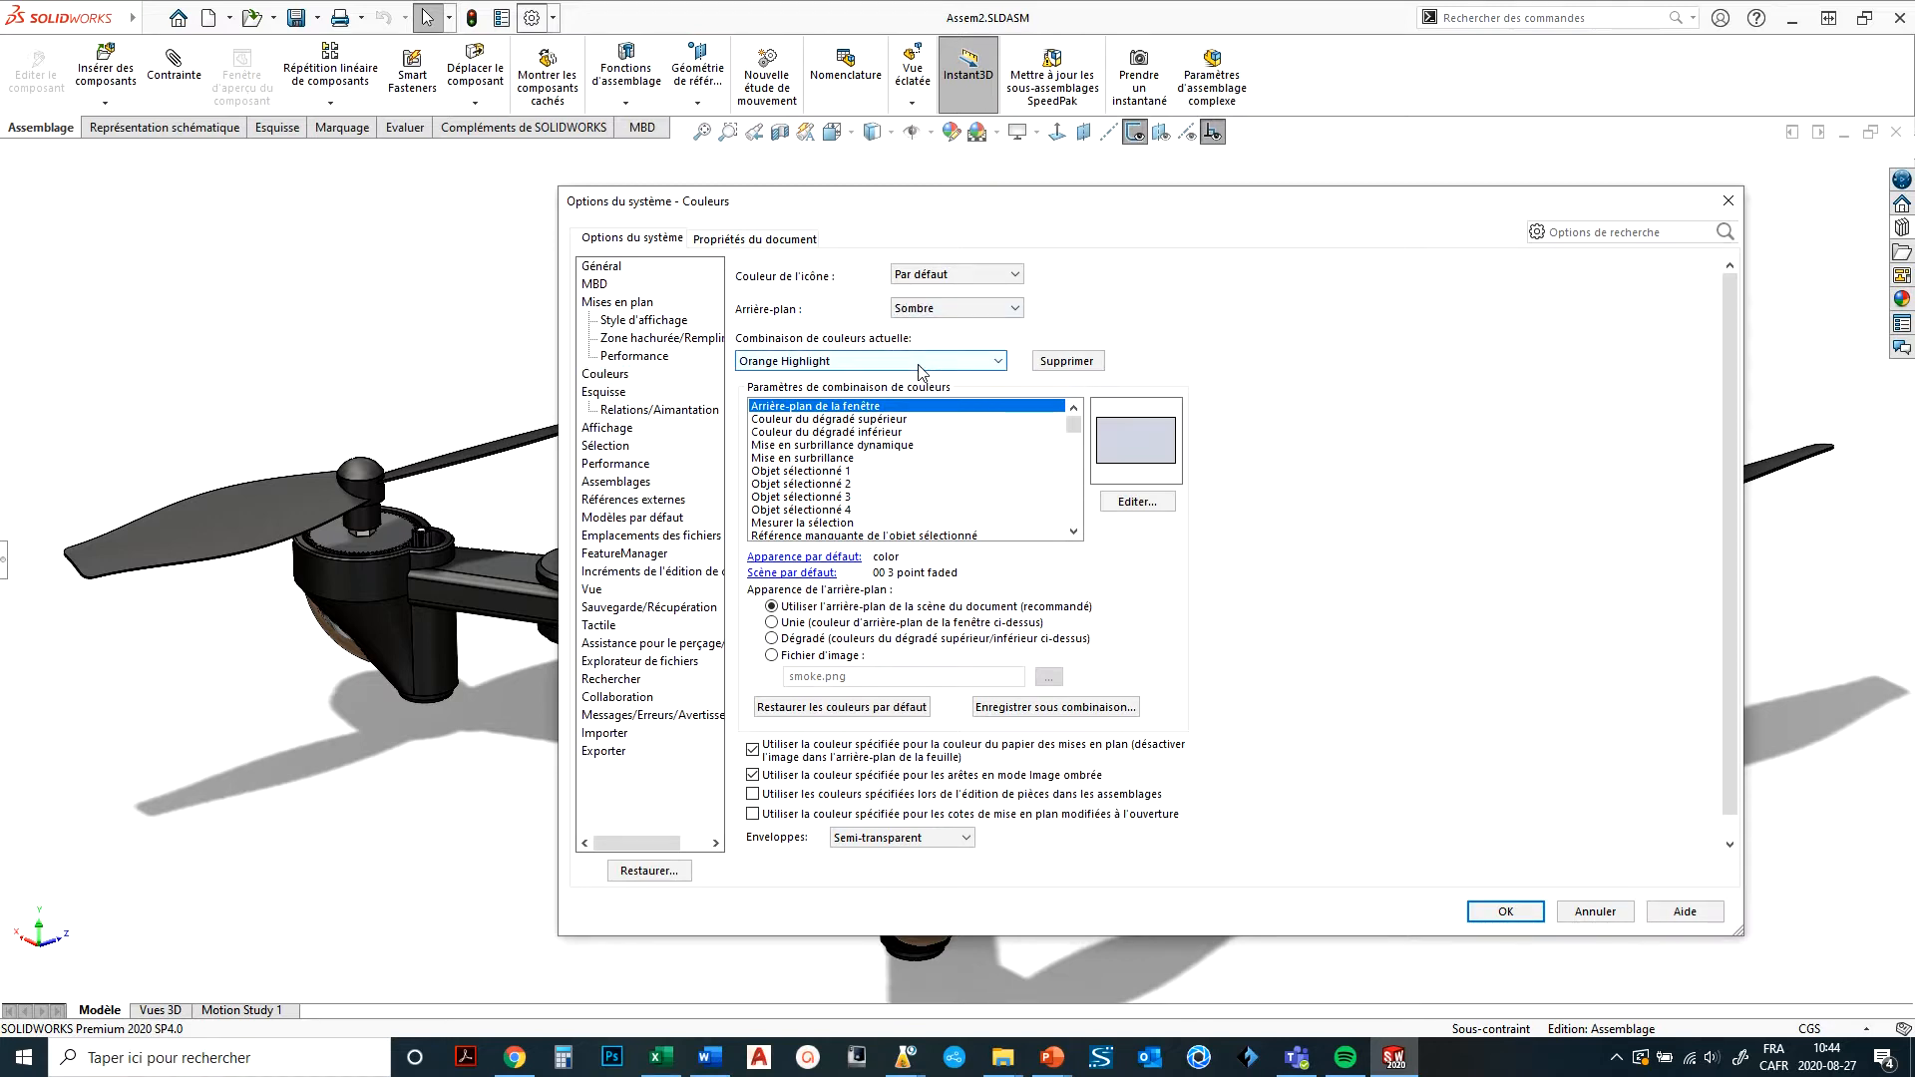
click(1505, 912)
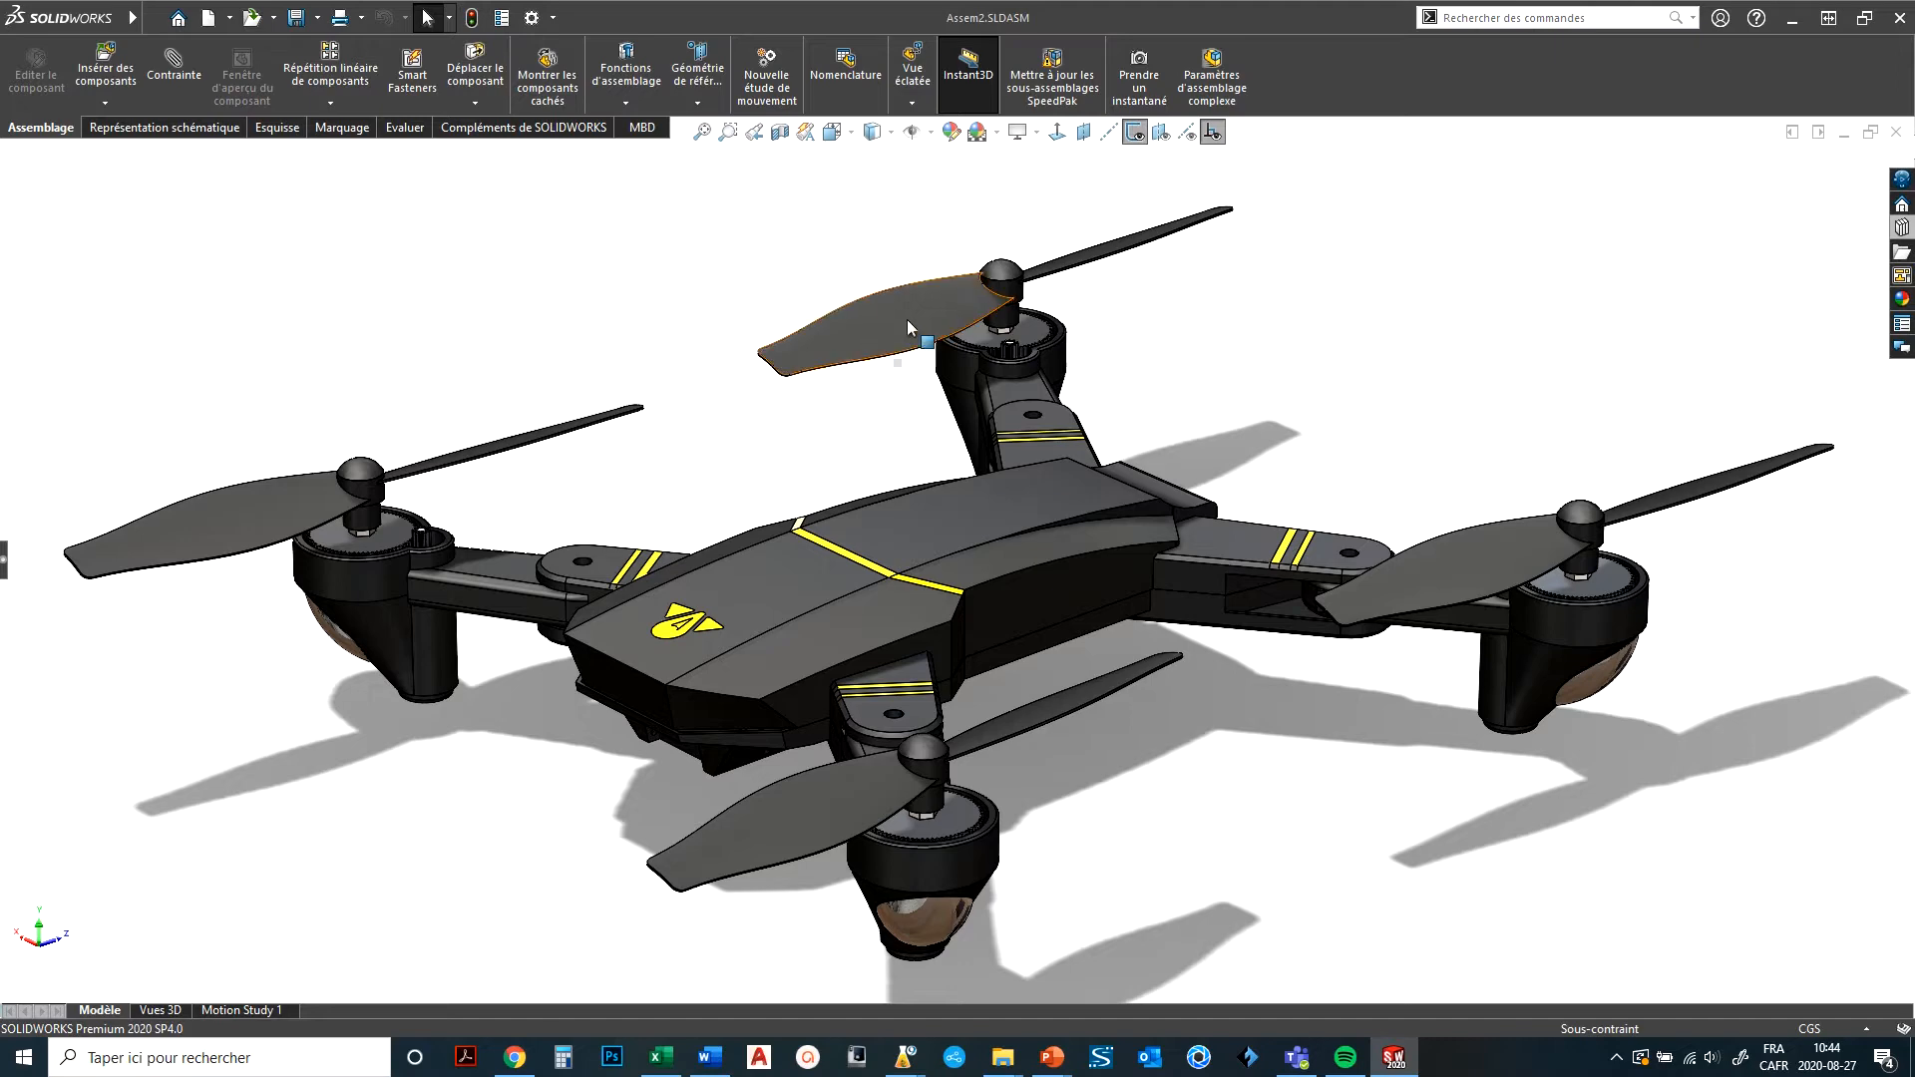
Examine the colour scheme entries in the system colour options, including background, gradient, dimension, sketch and open surface edge colours.
click(532, 17)
click(663, 376)
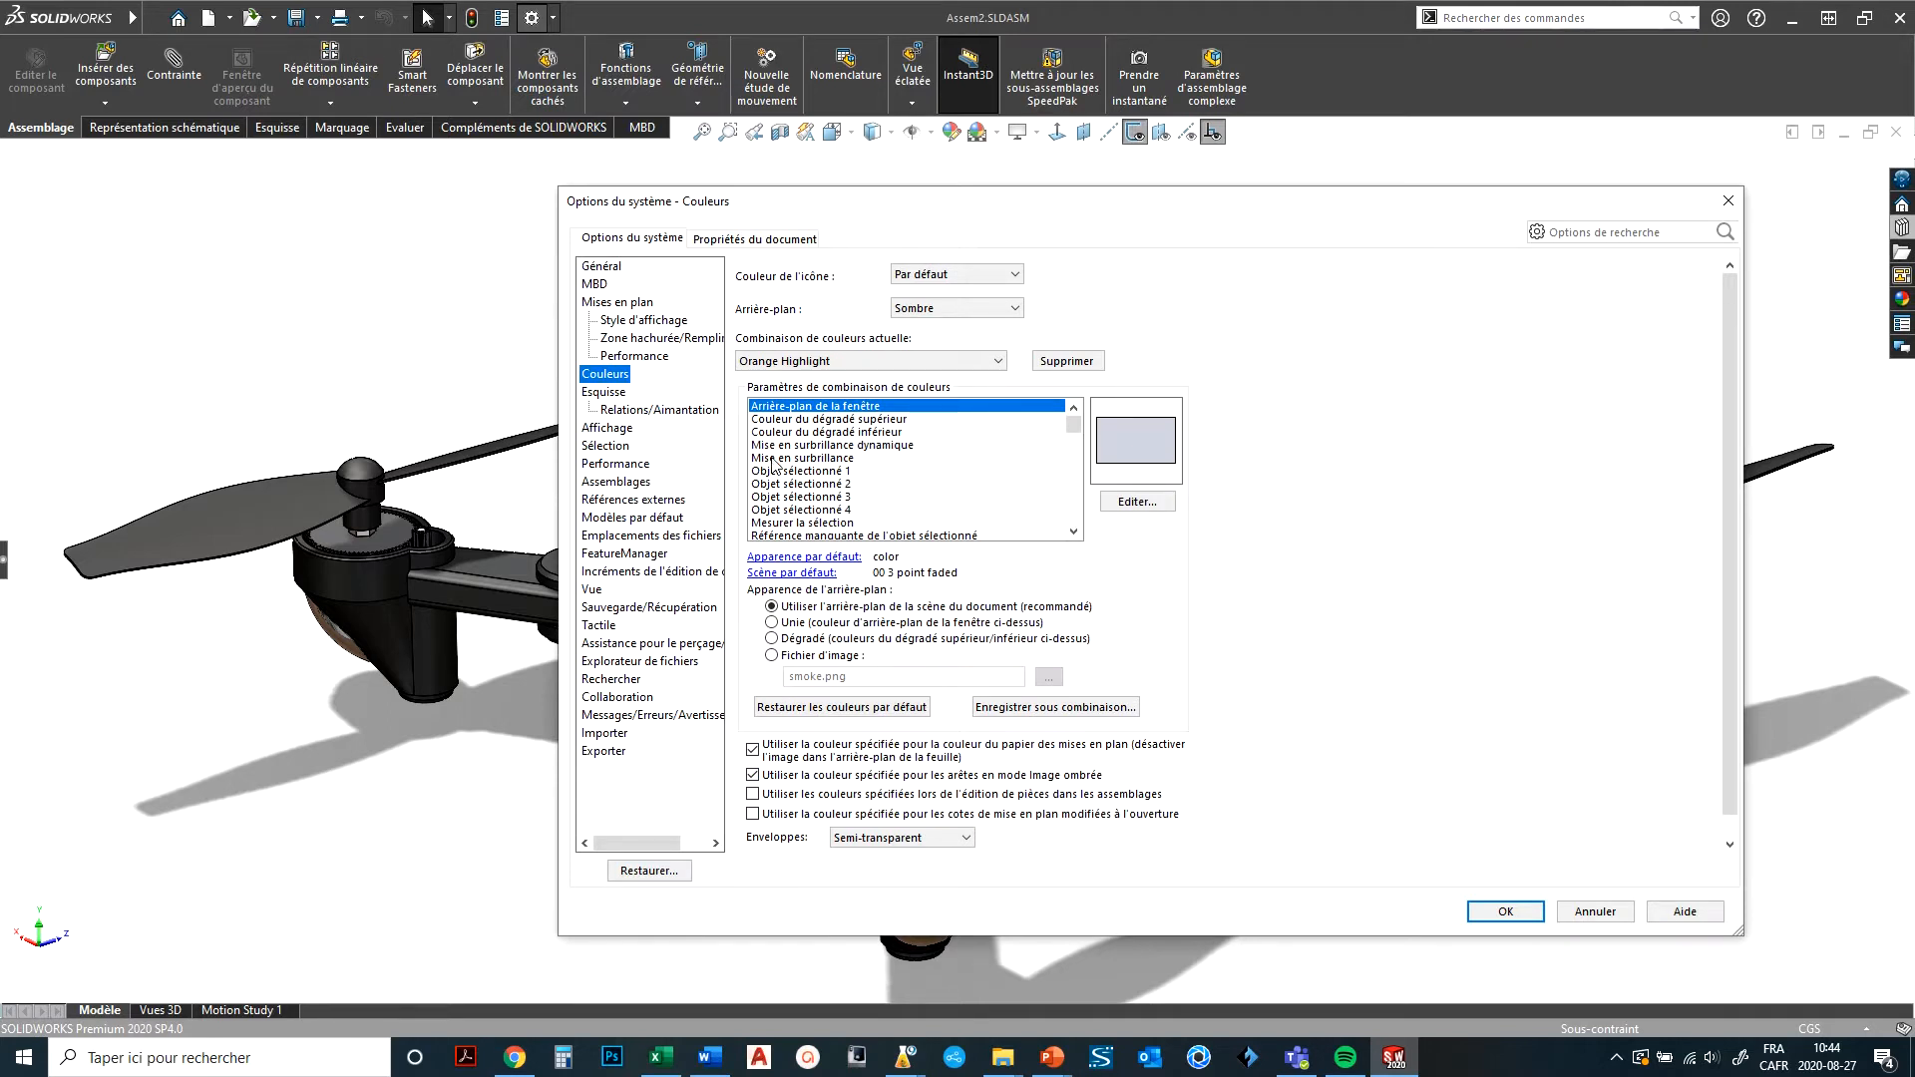
click(795, 419)
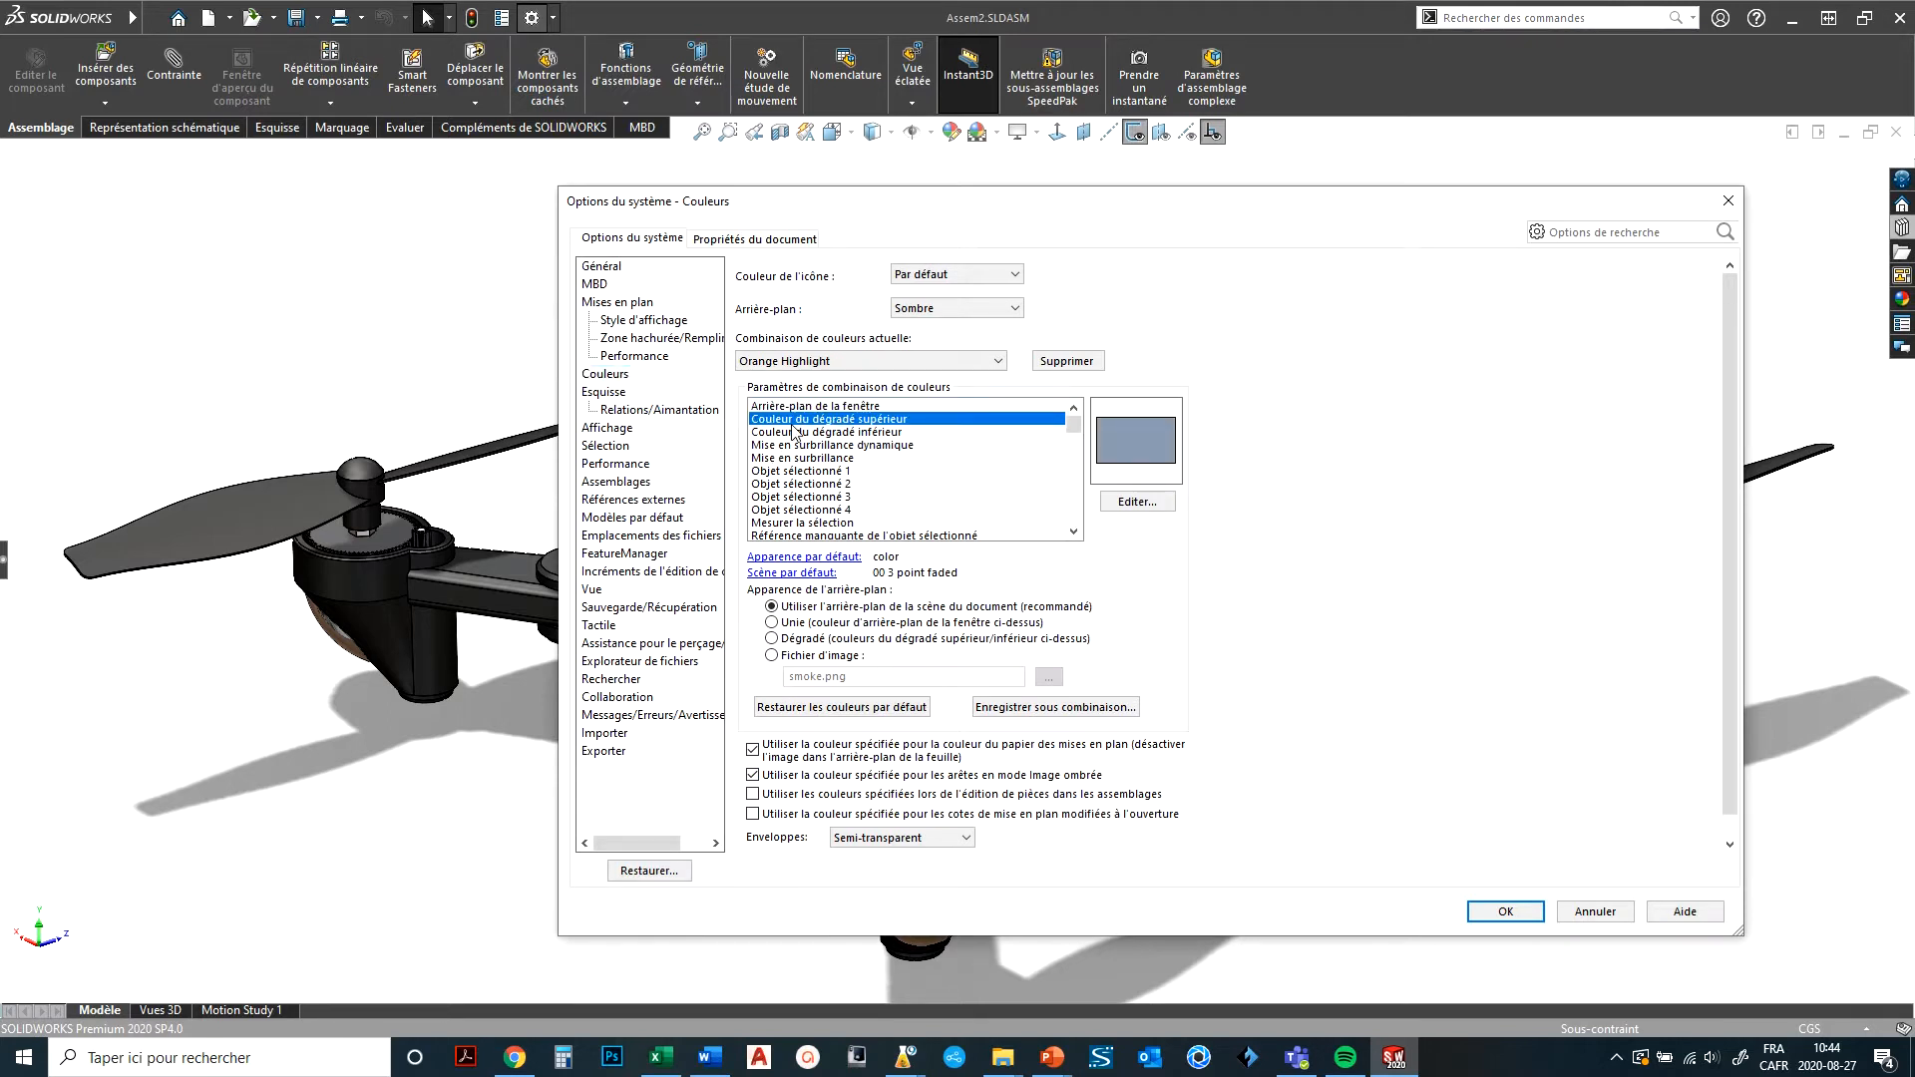
click(789, 433)
click(789, 407)
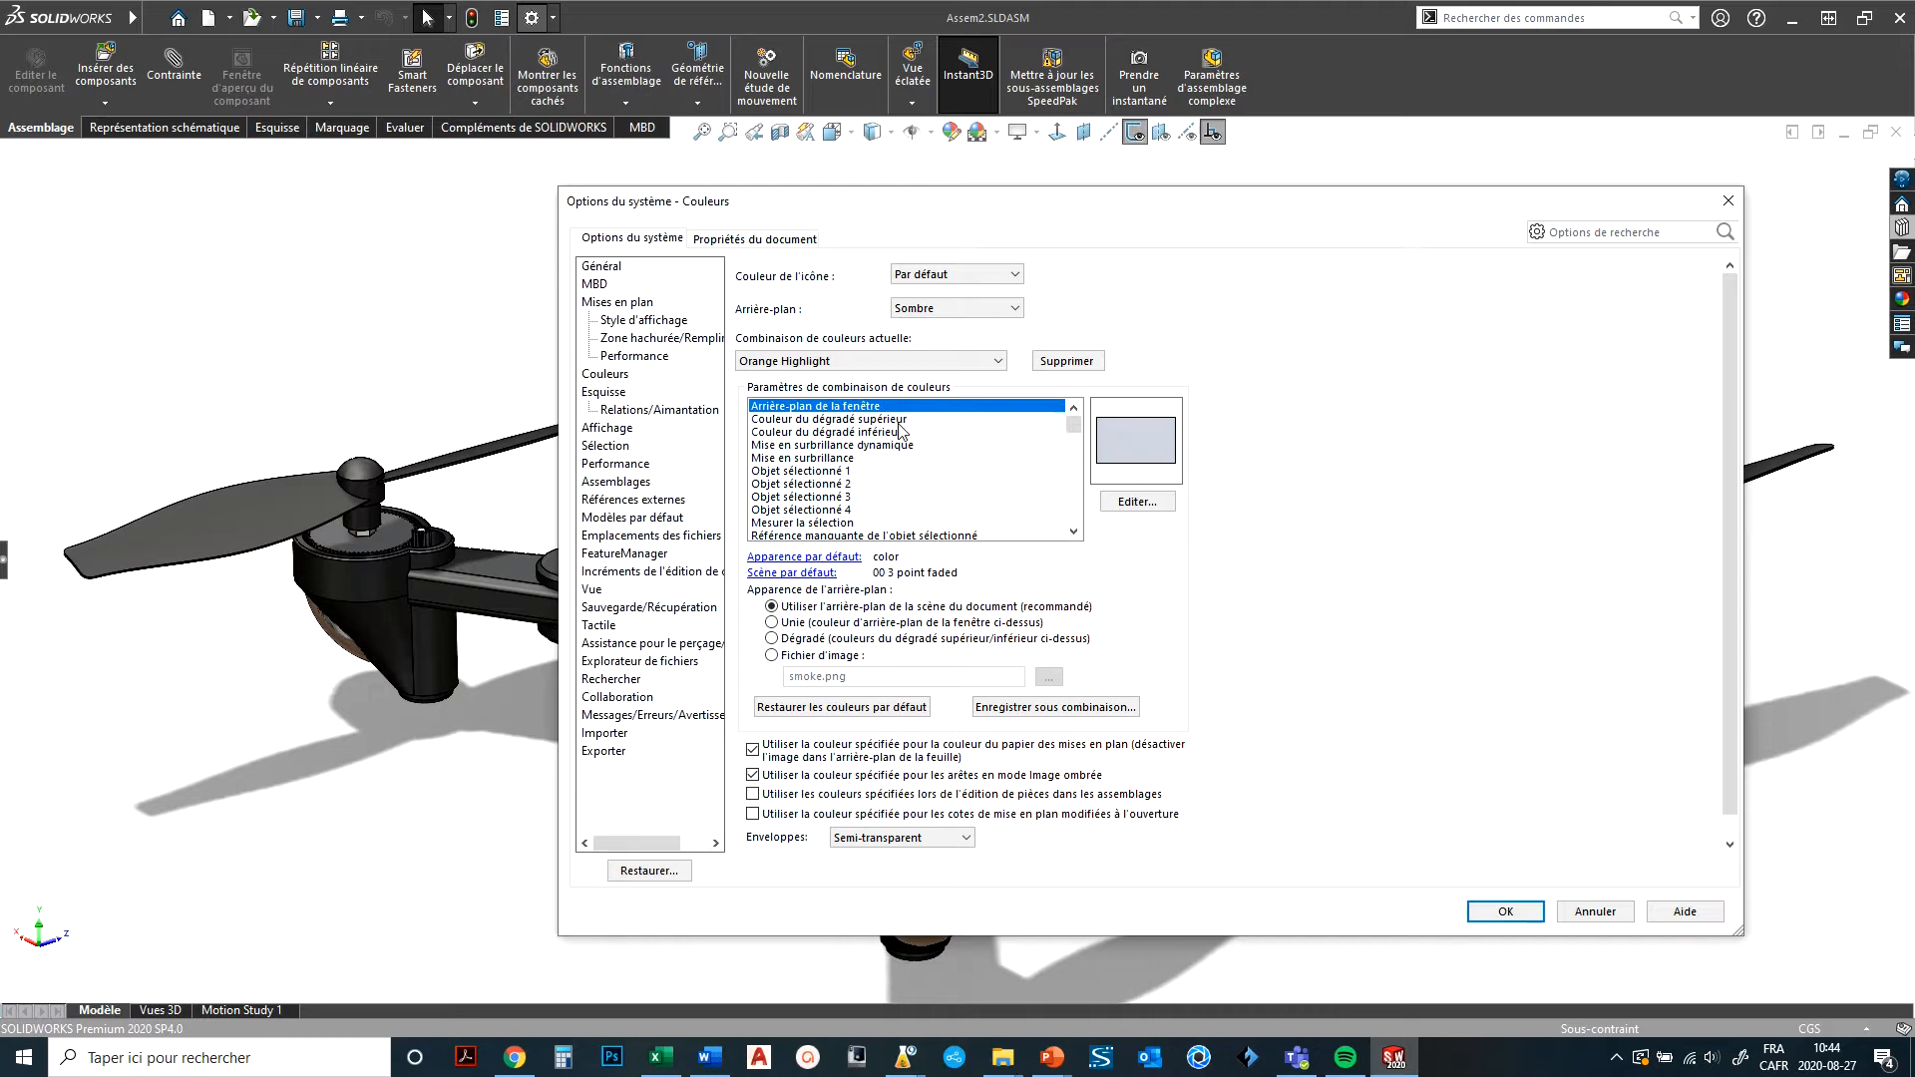
click(1075, 439)
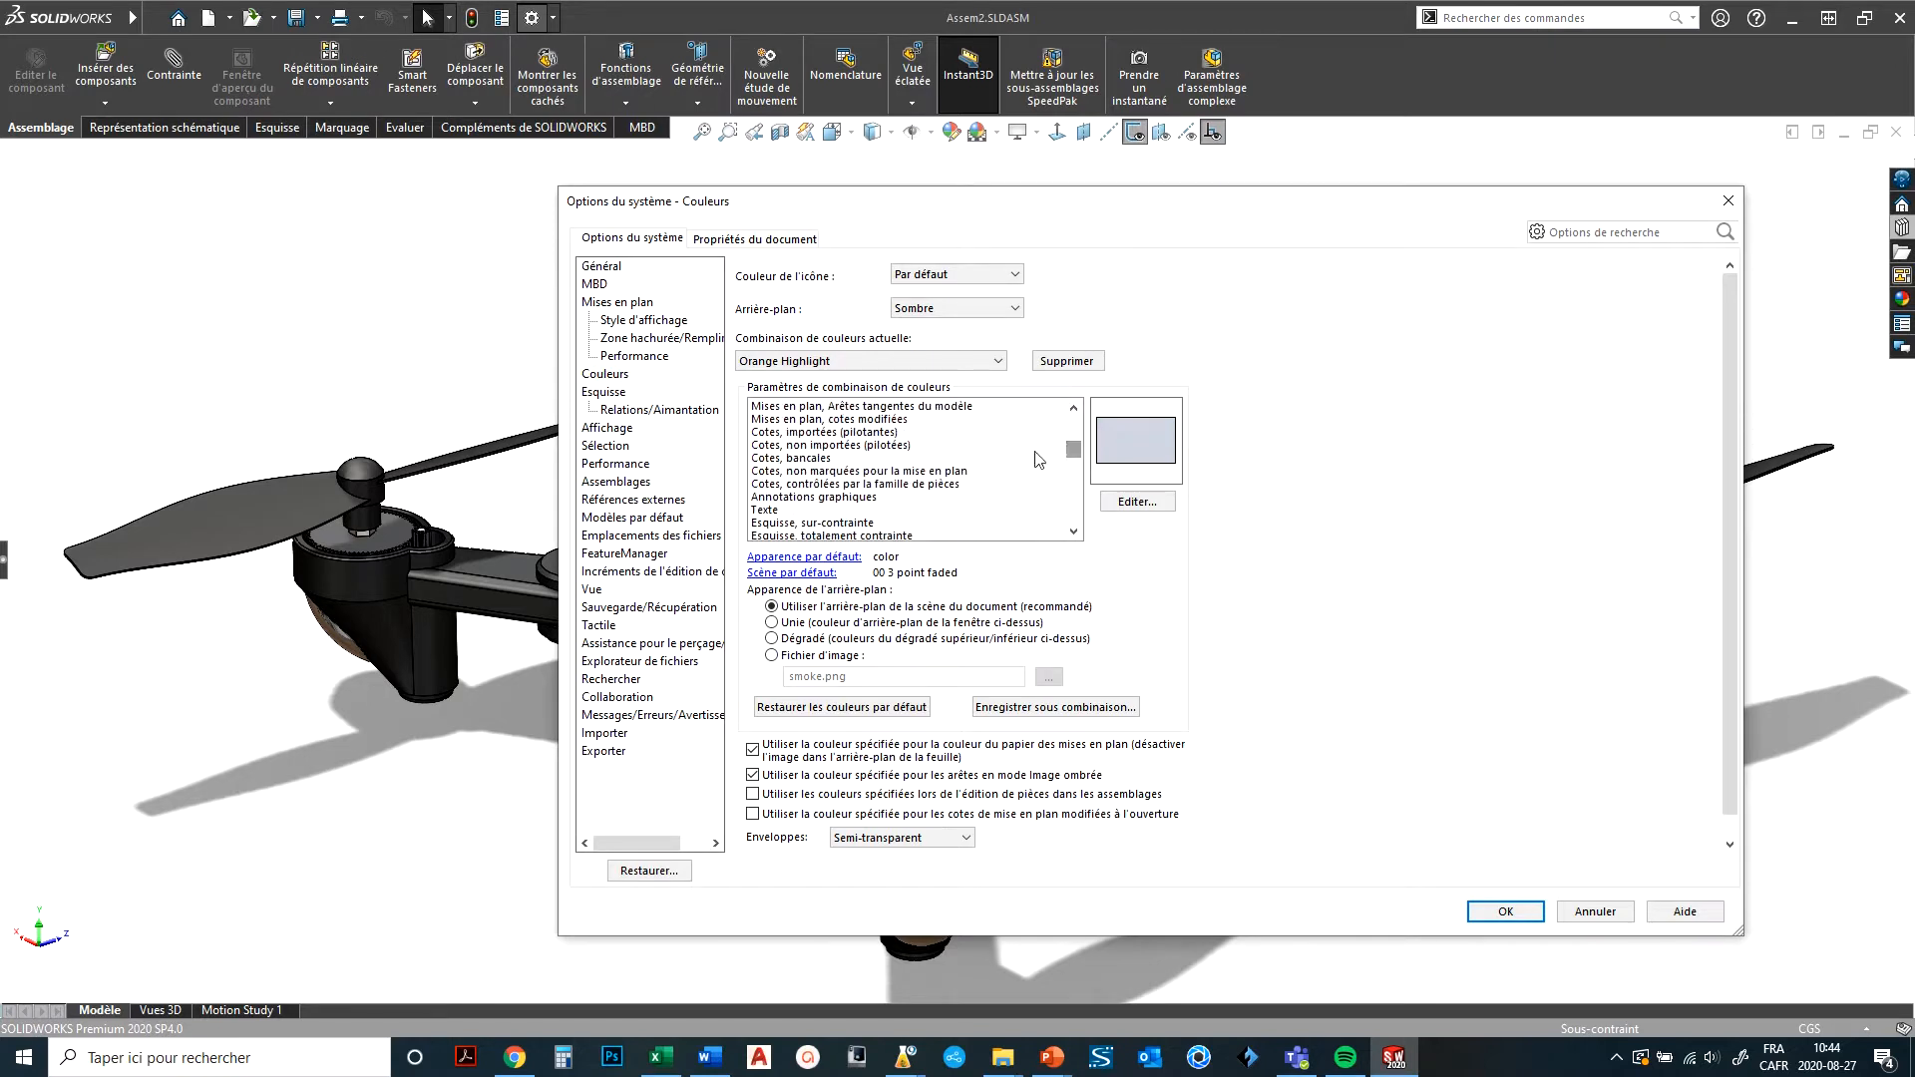
click(770, 458)
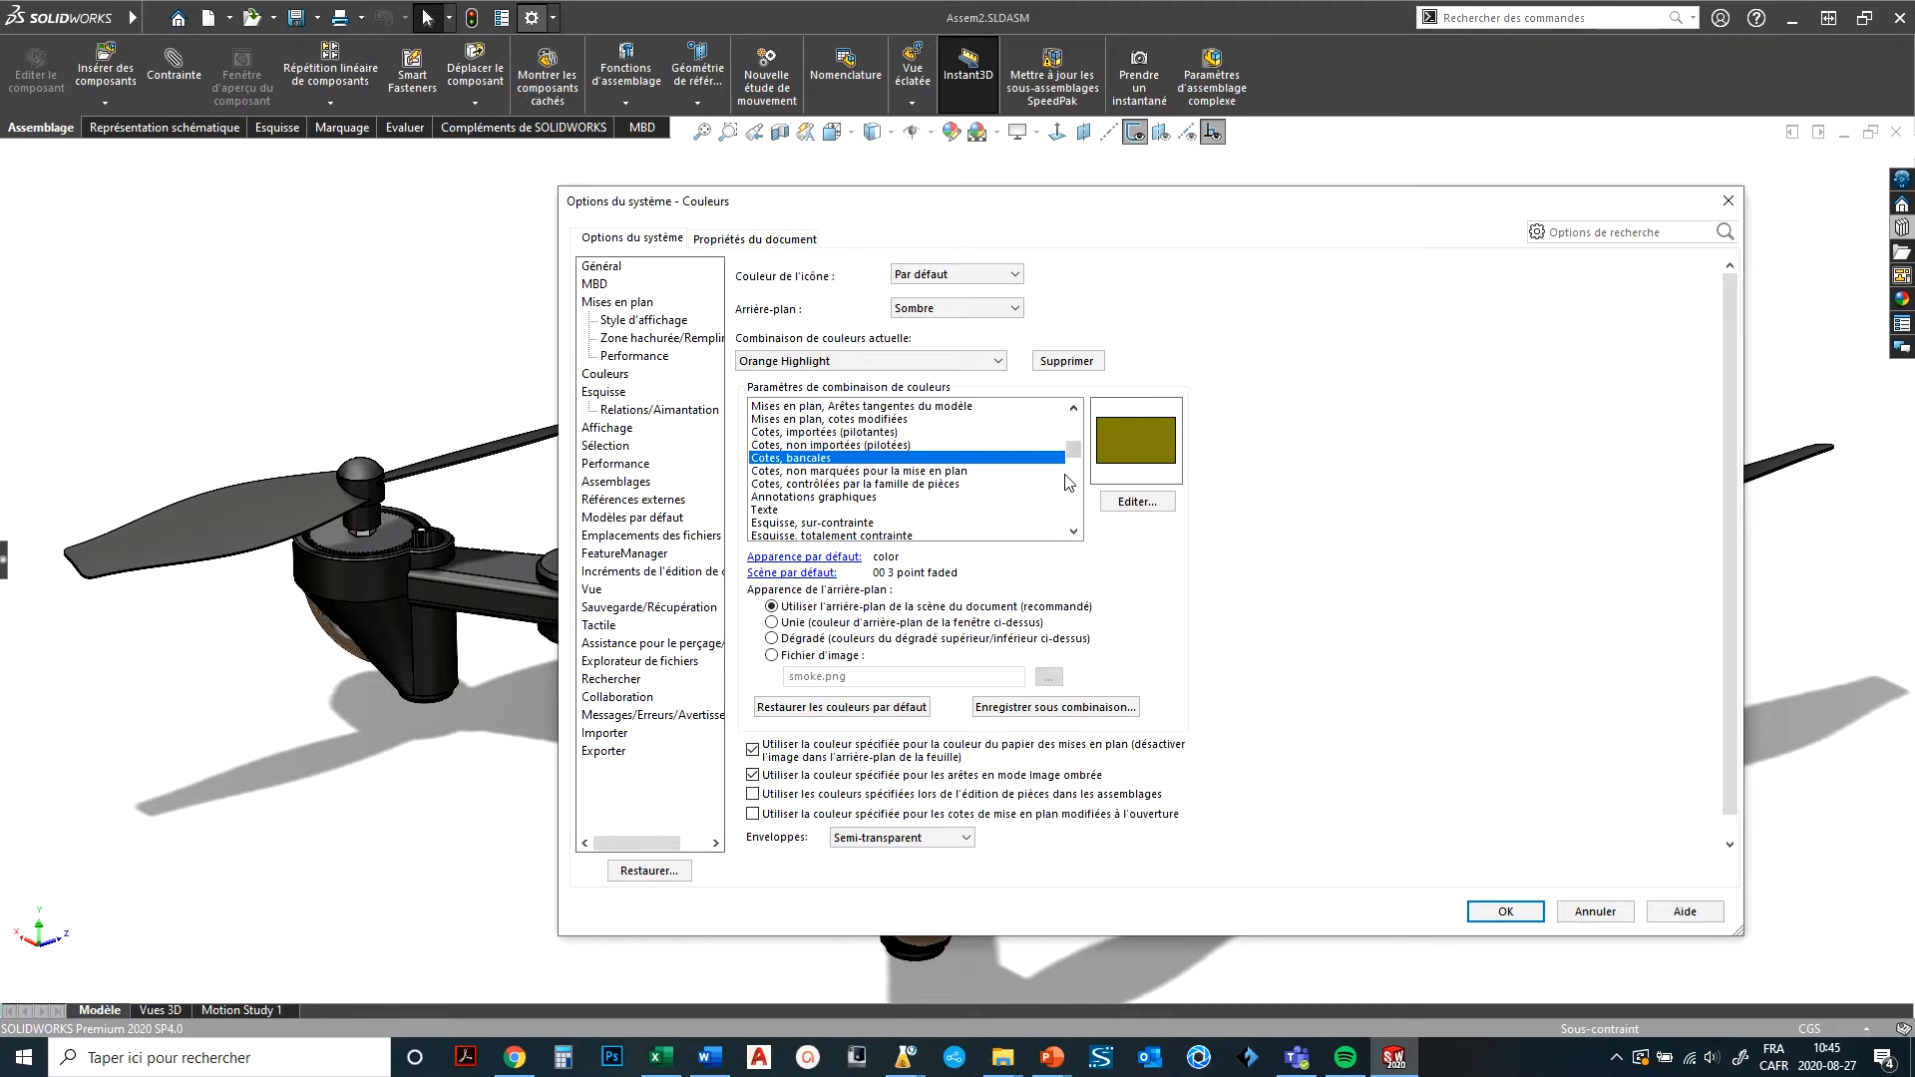
drag(1075, 450, 1077, 488)
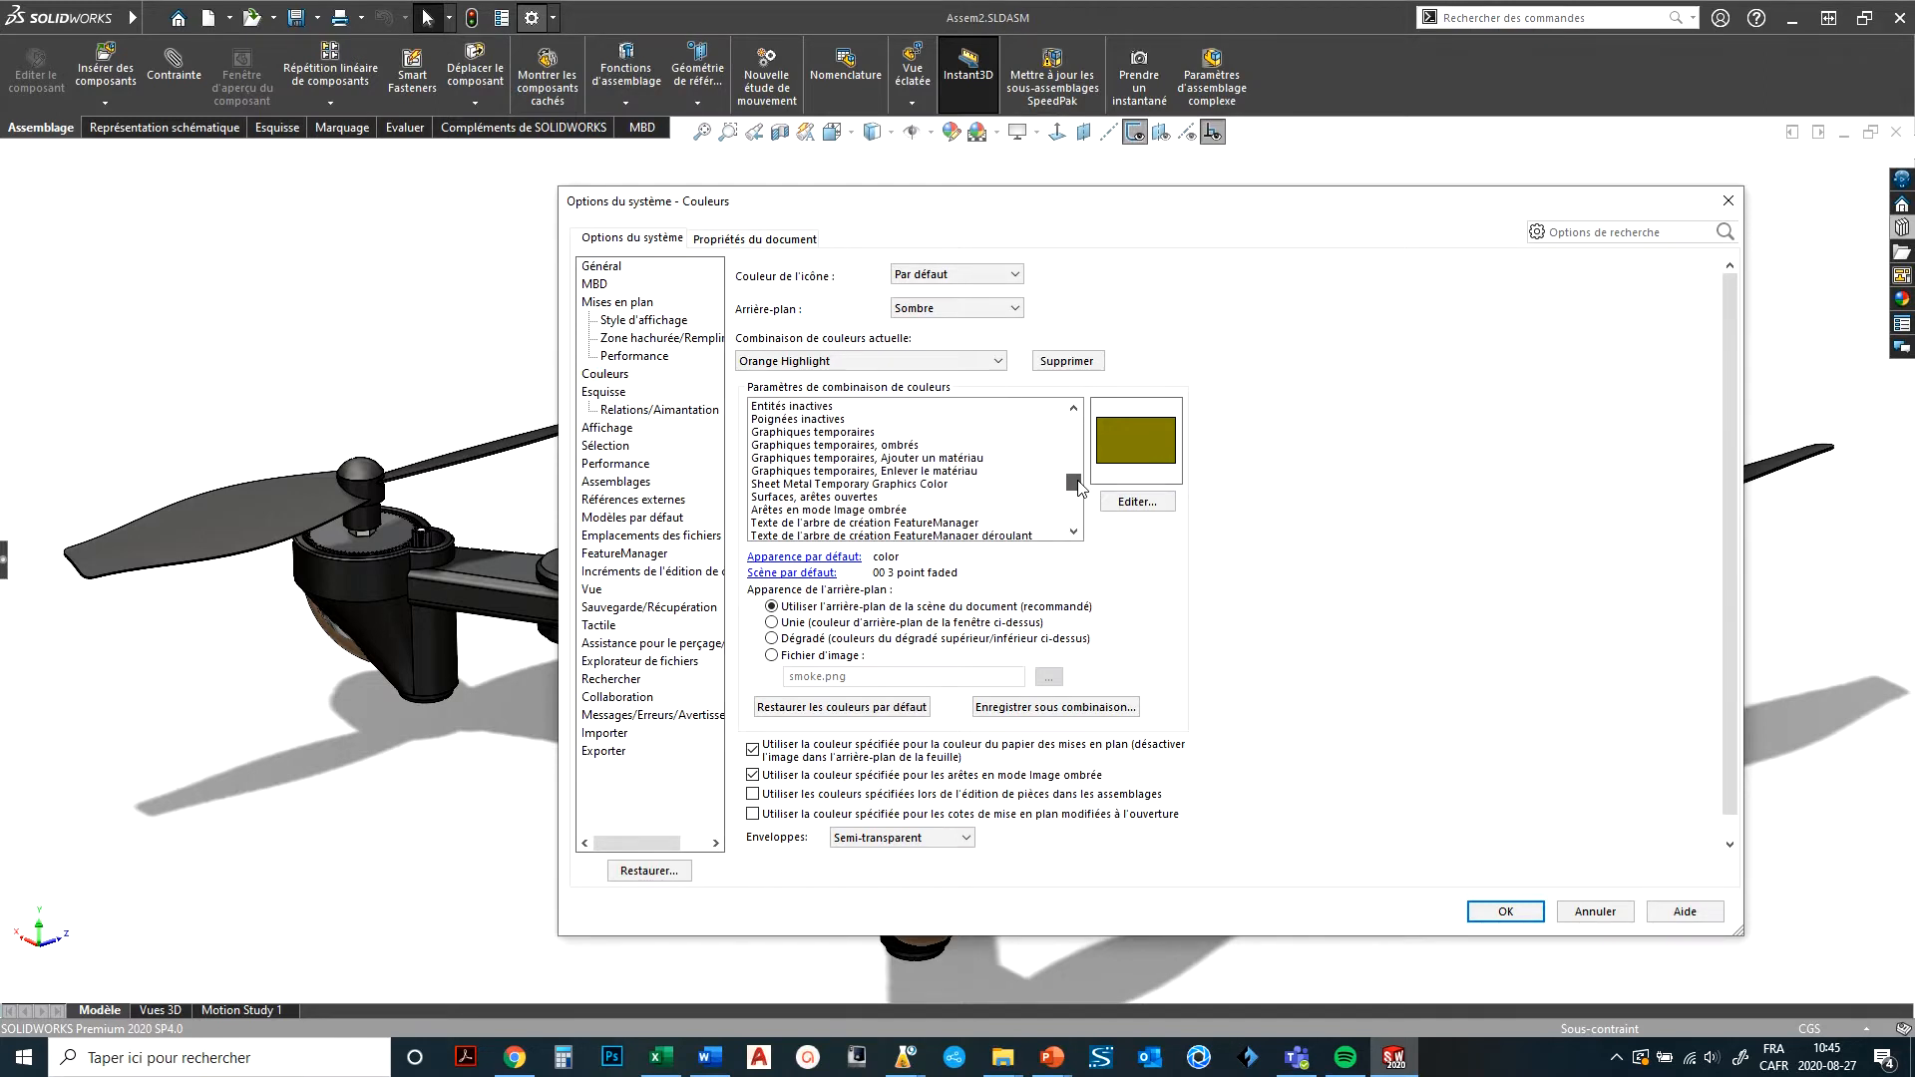
click(780, 498)
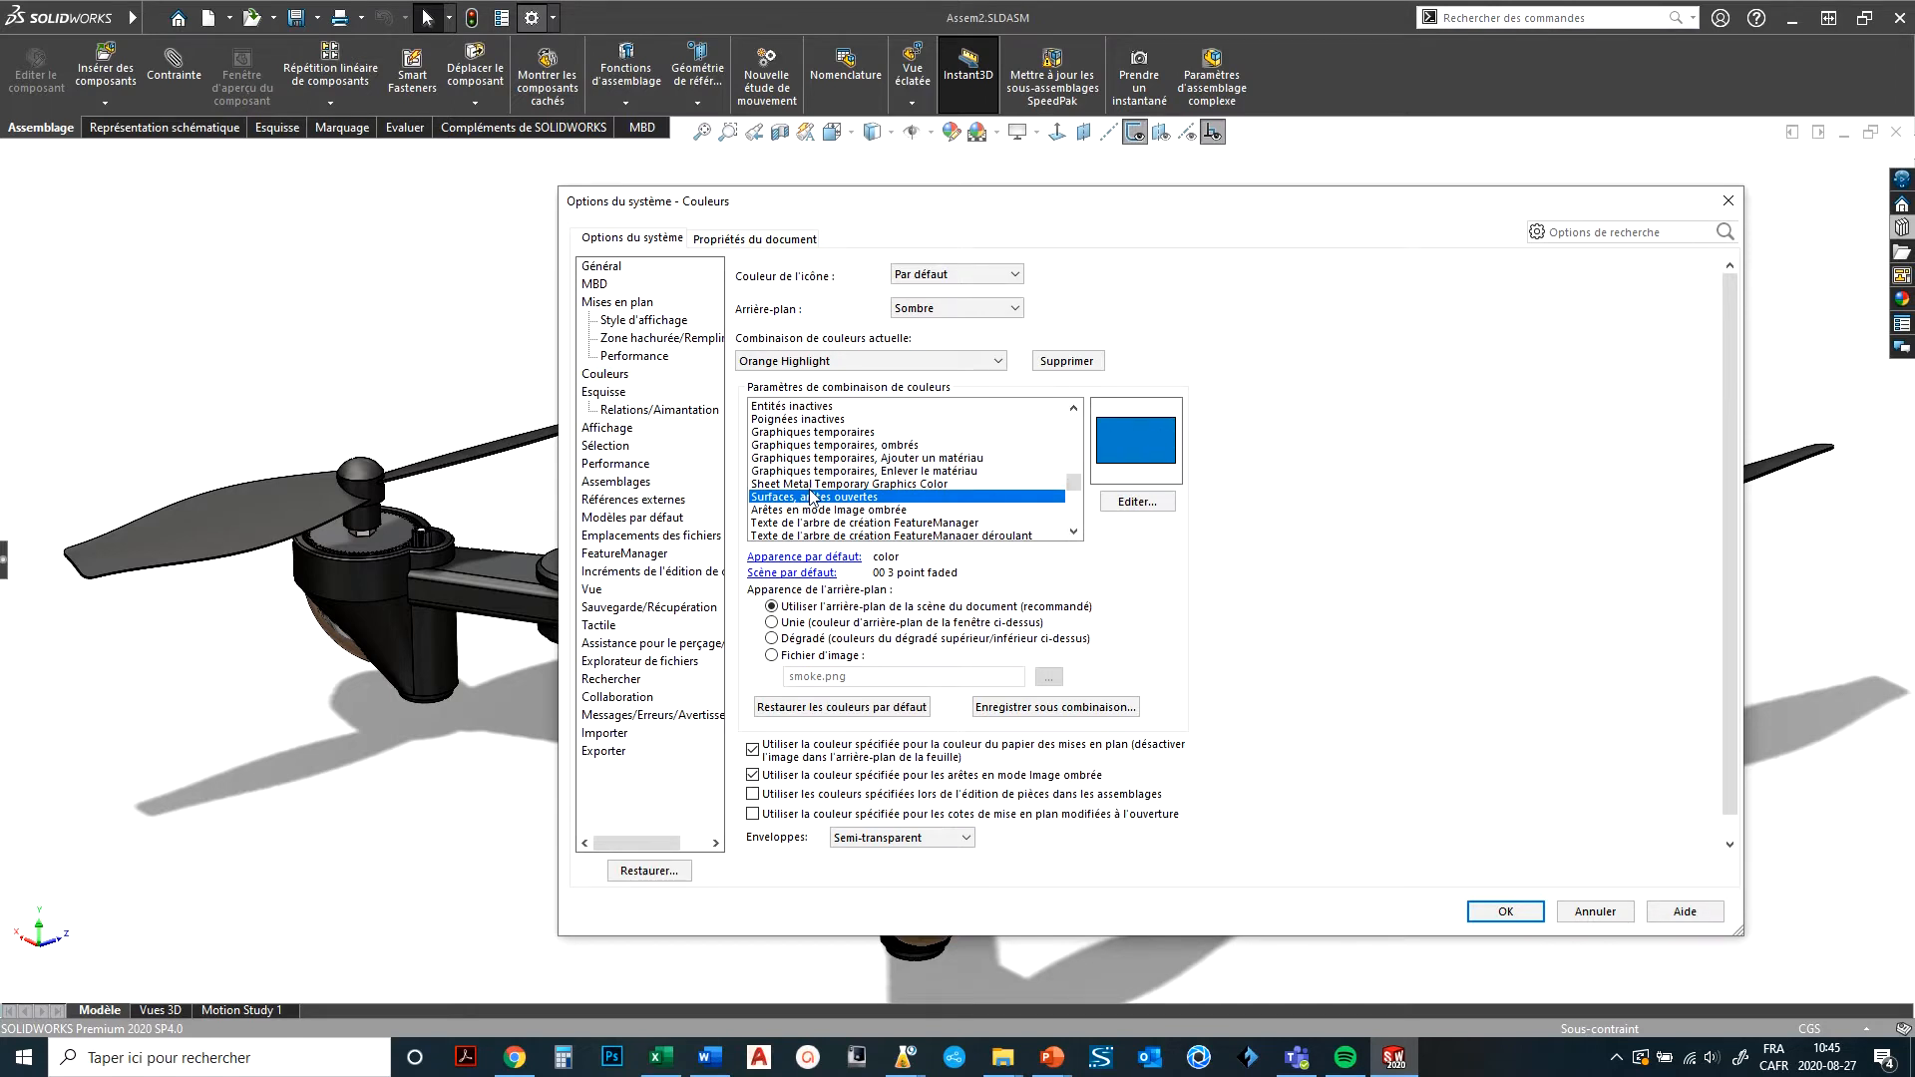
scroll(828, 513, down, 2)
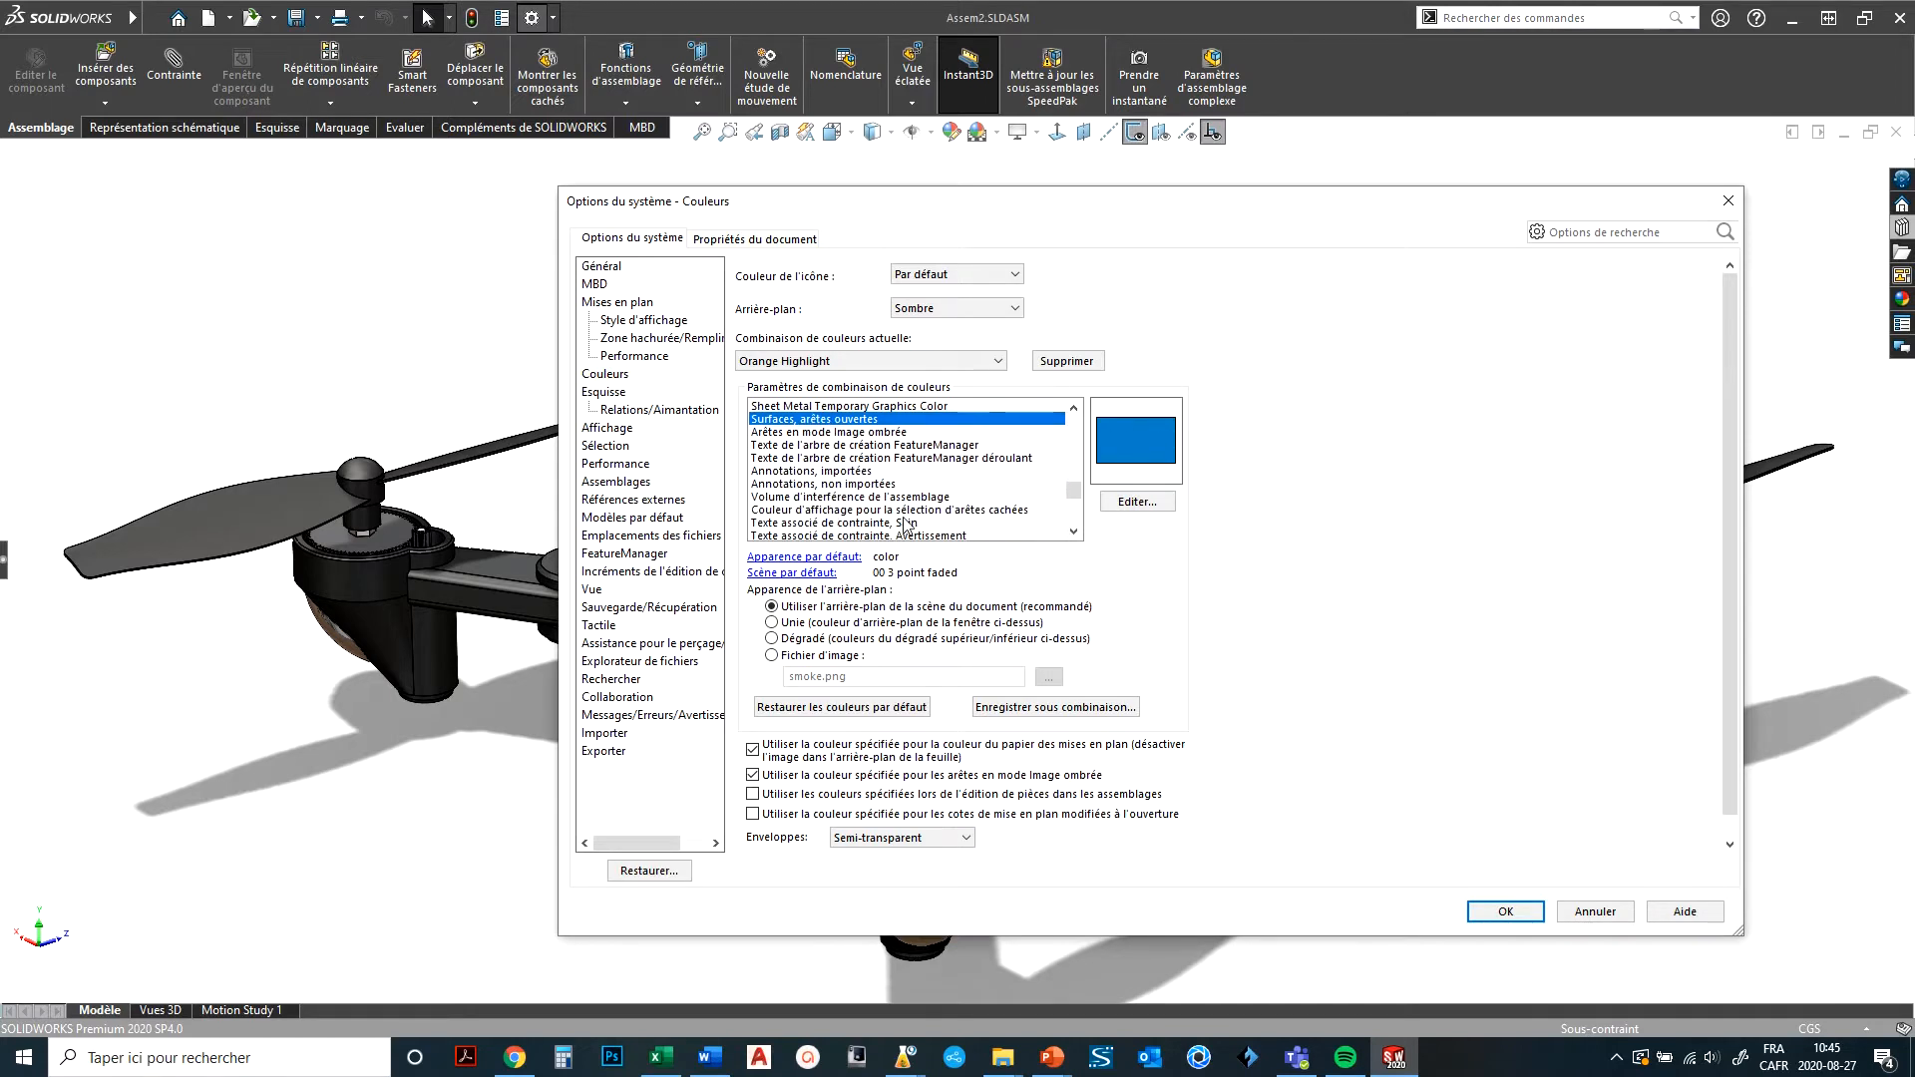
scroll(916, 477, up, 4)
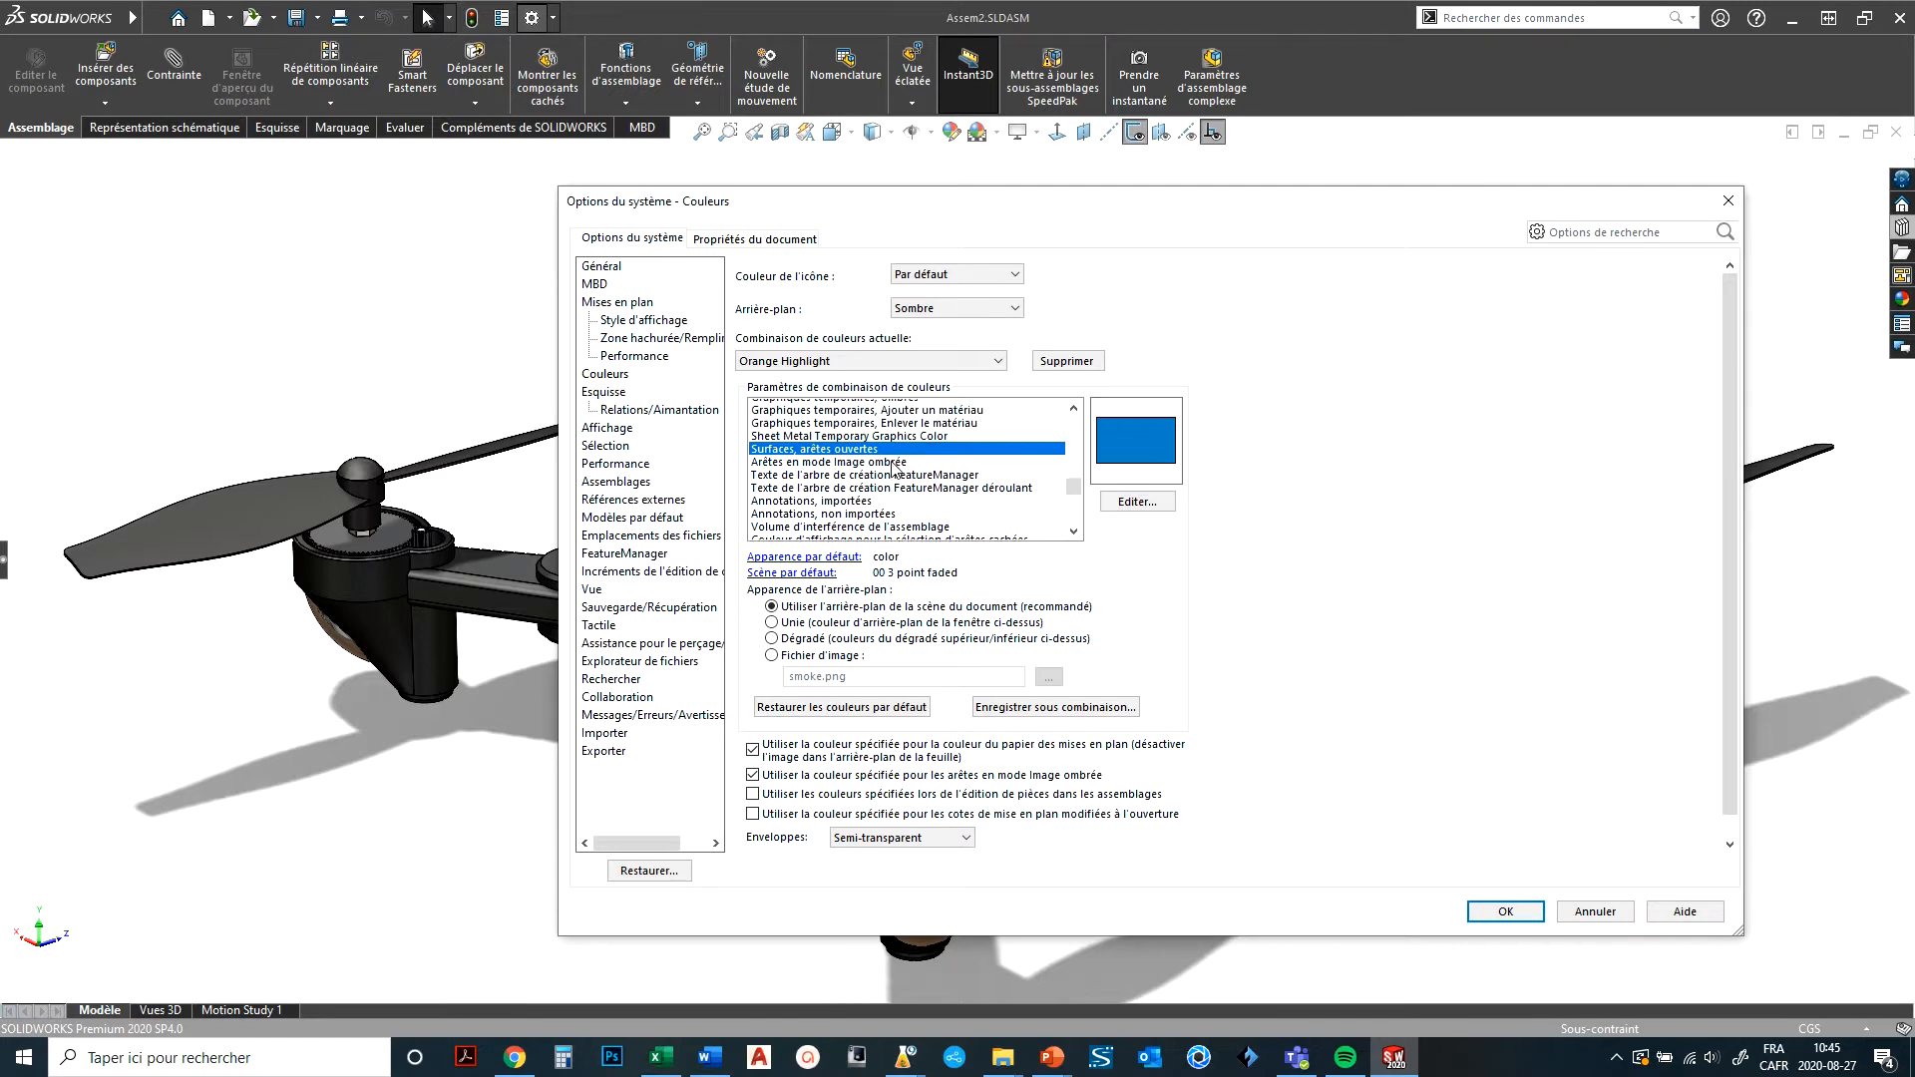
scroll(920, 489, up, 4)
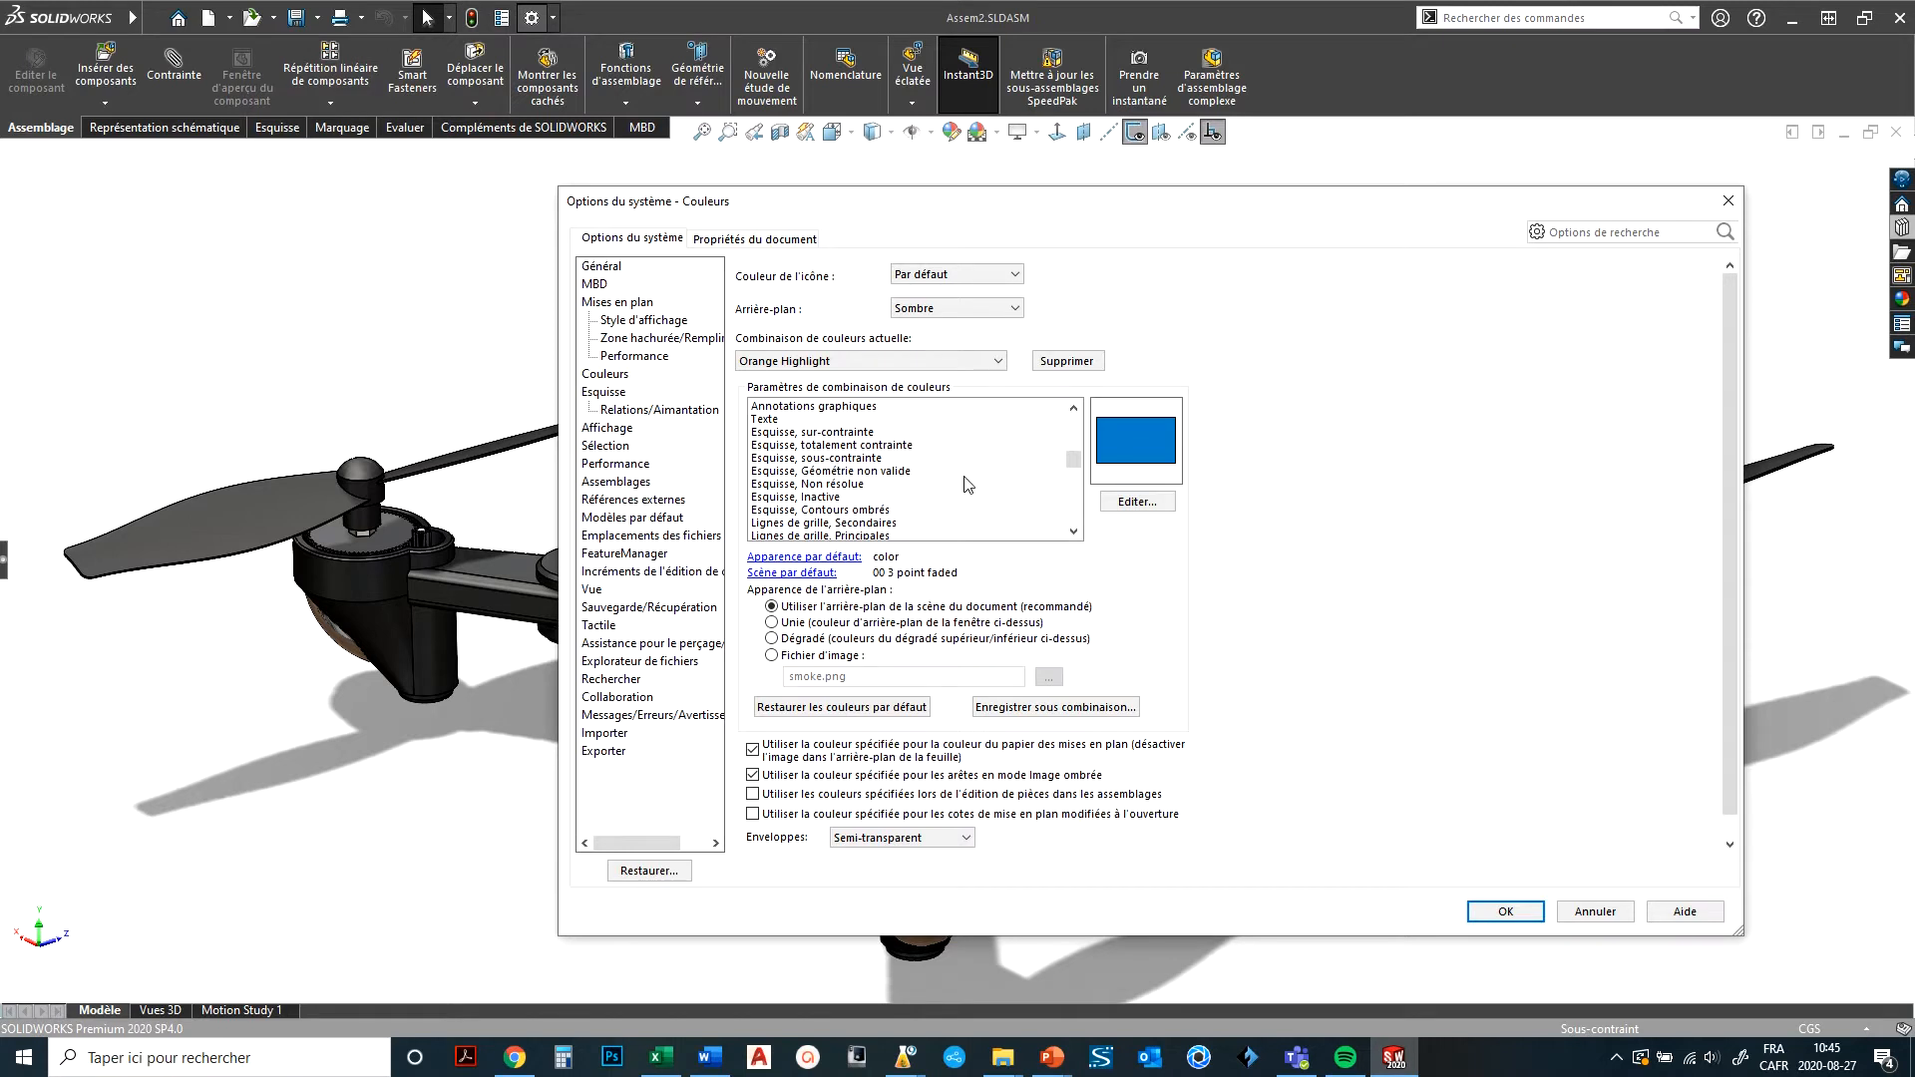
scroll(966, 484, up, 2)
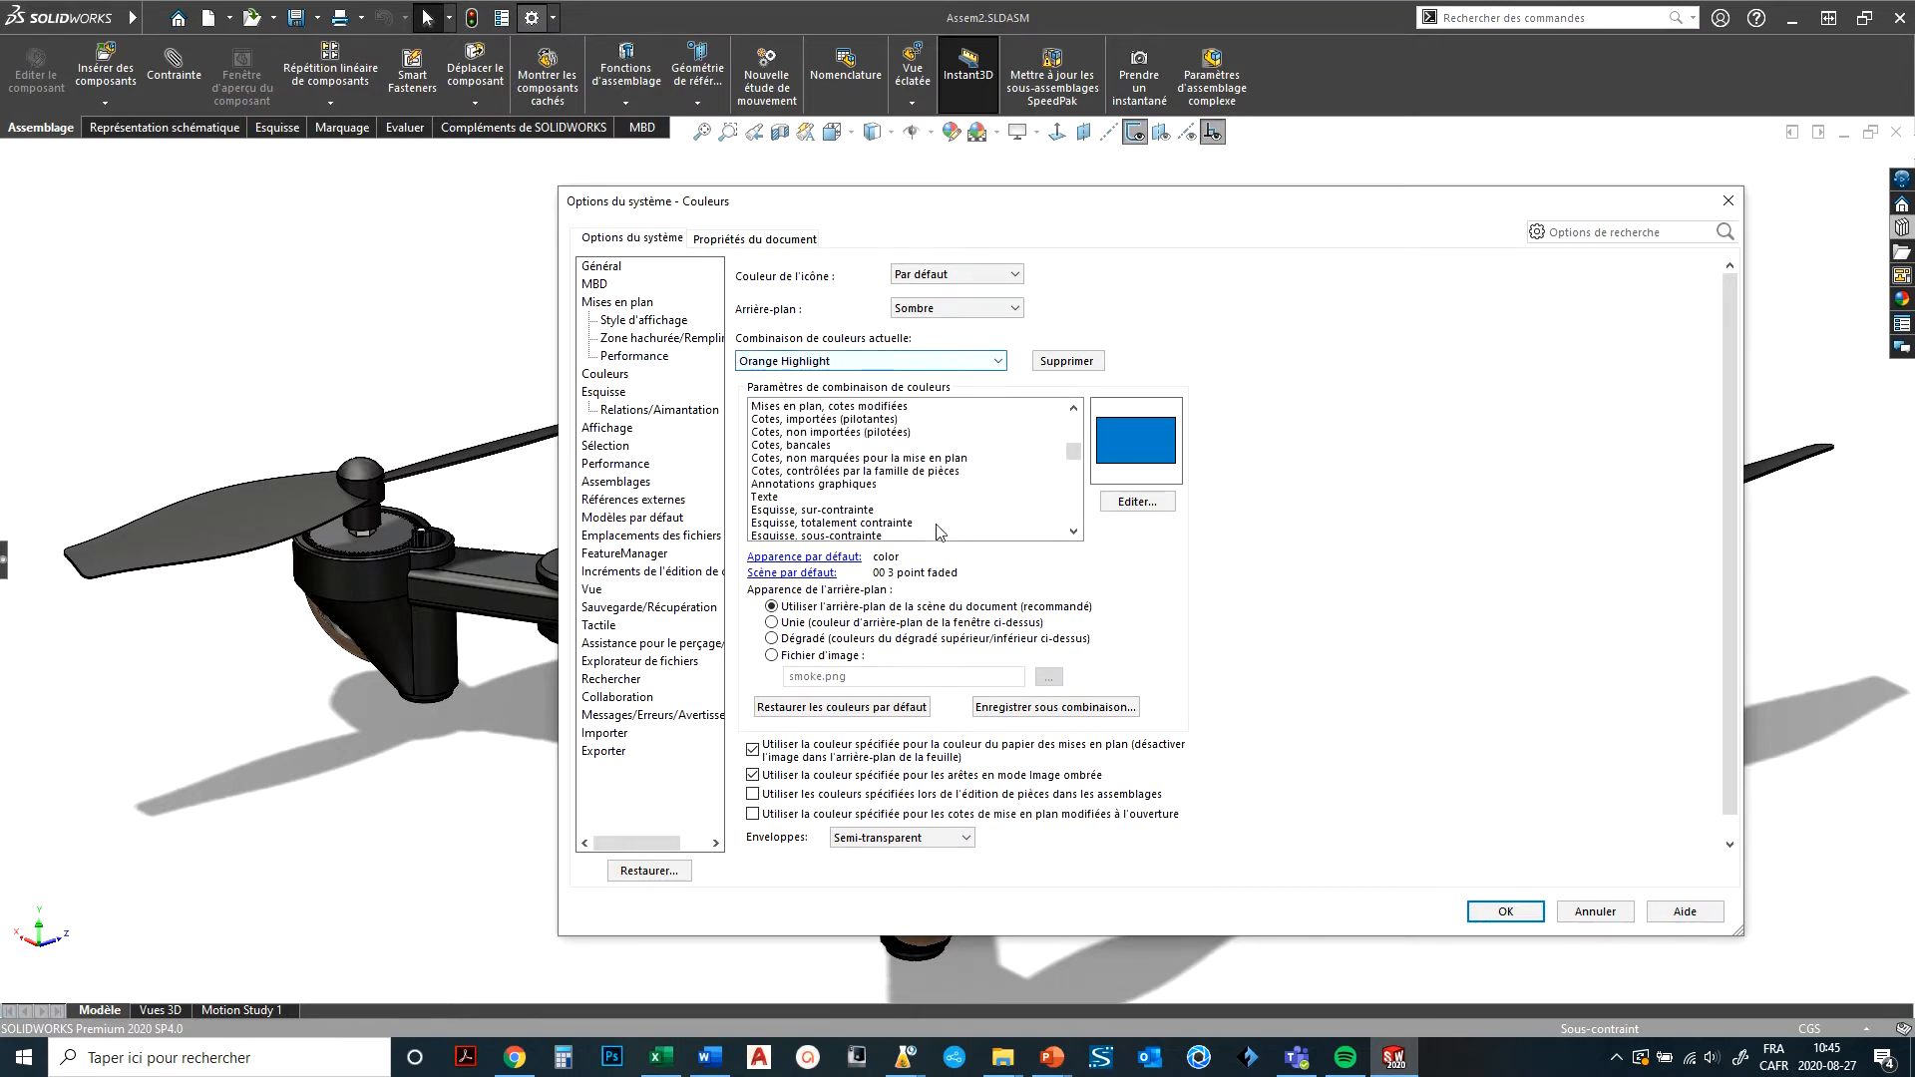
Set the default templates option to "Demander à l'utilisateur de sélectionner un modèle de document", viewing the Performance options on the way.
click(618, 465)
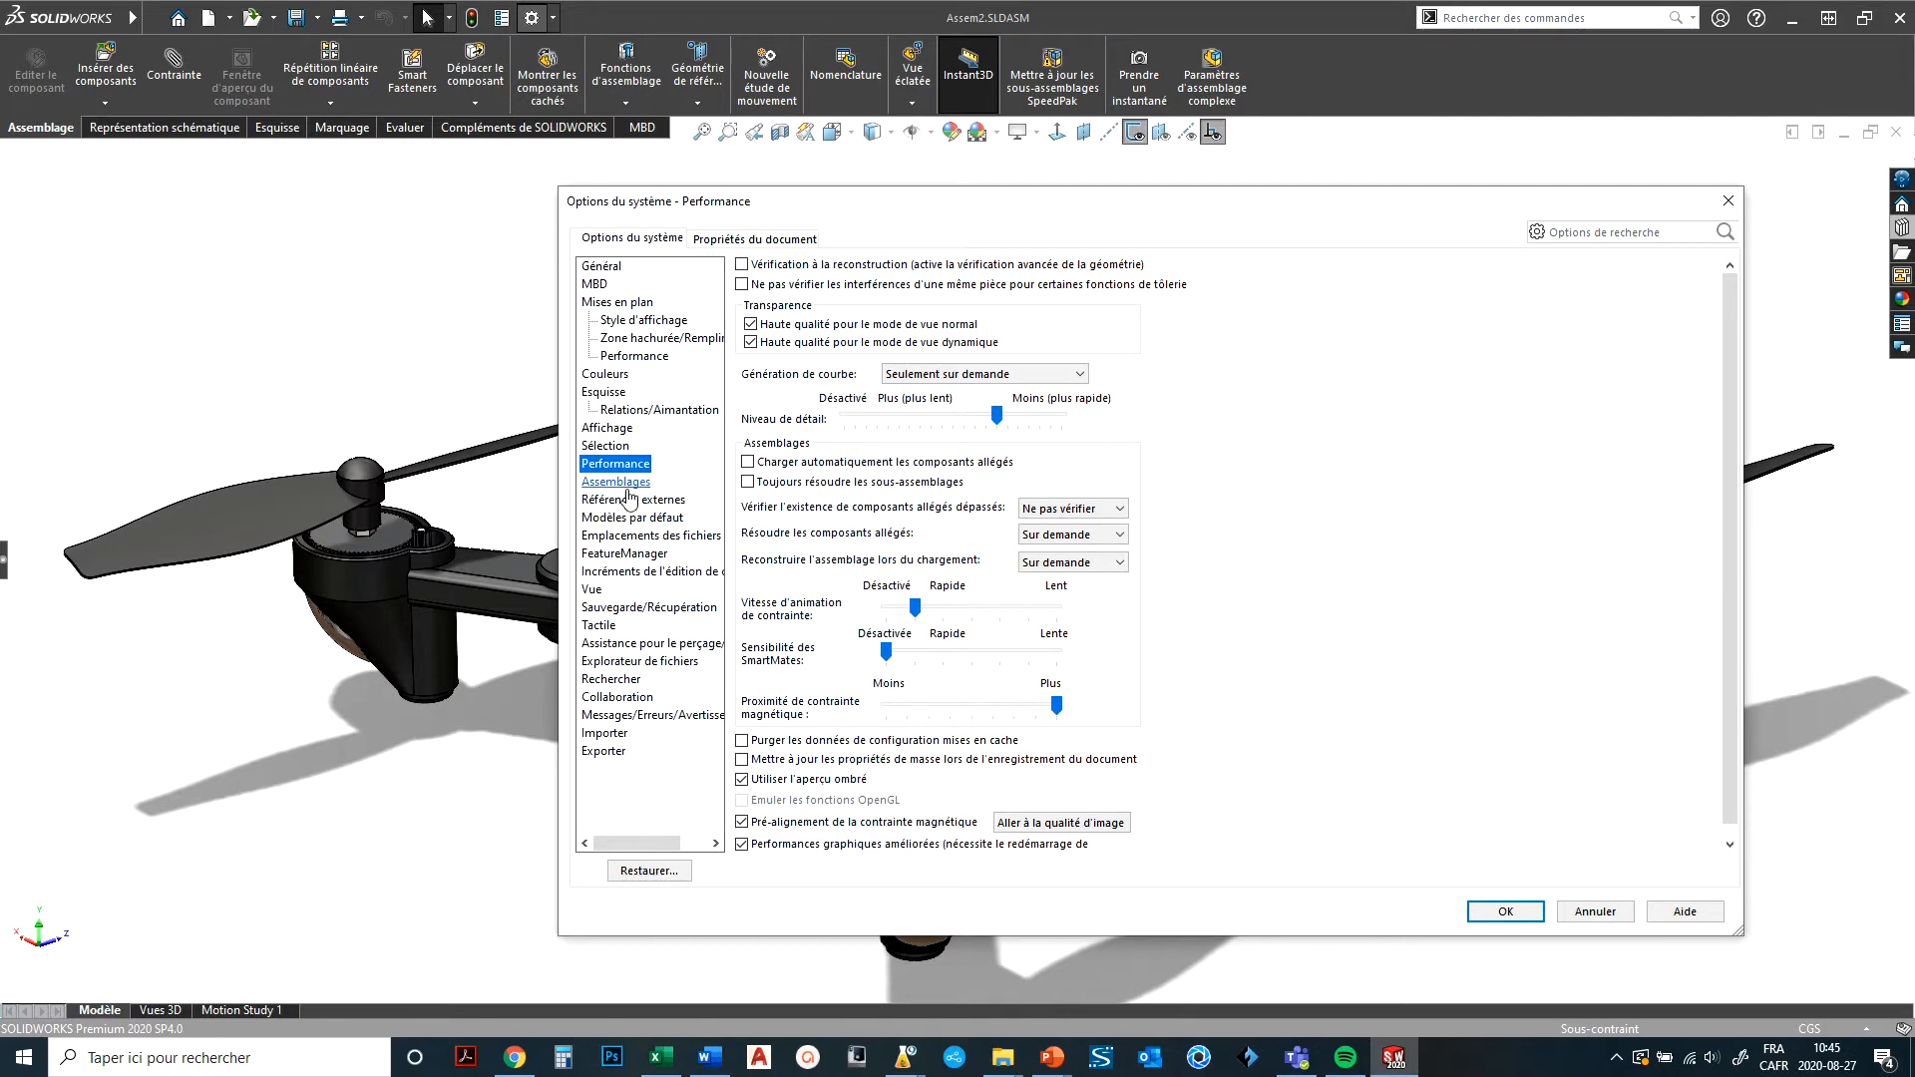
click(627, 518)
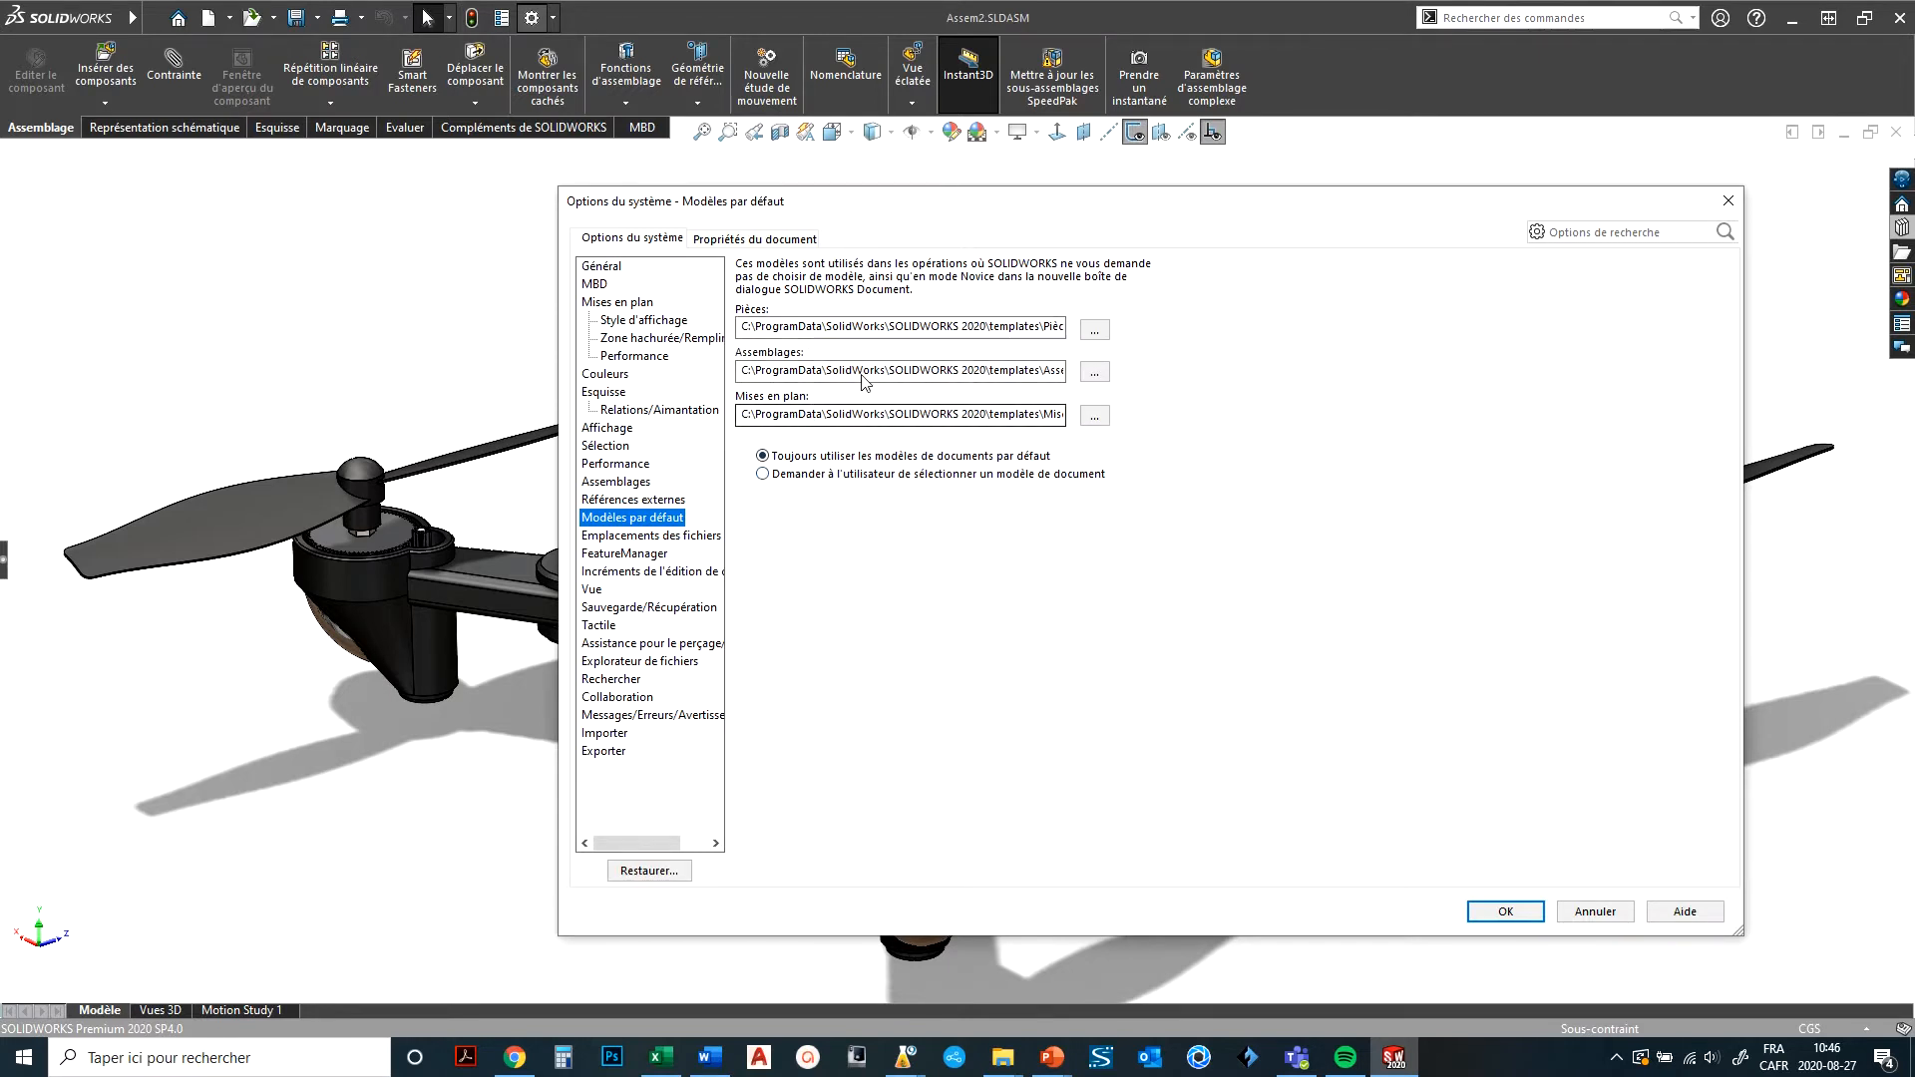
click(763, 475)
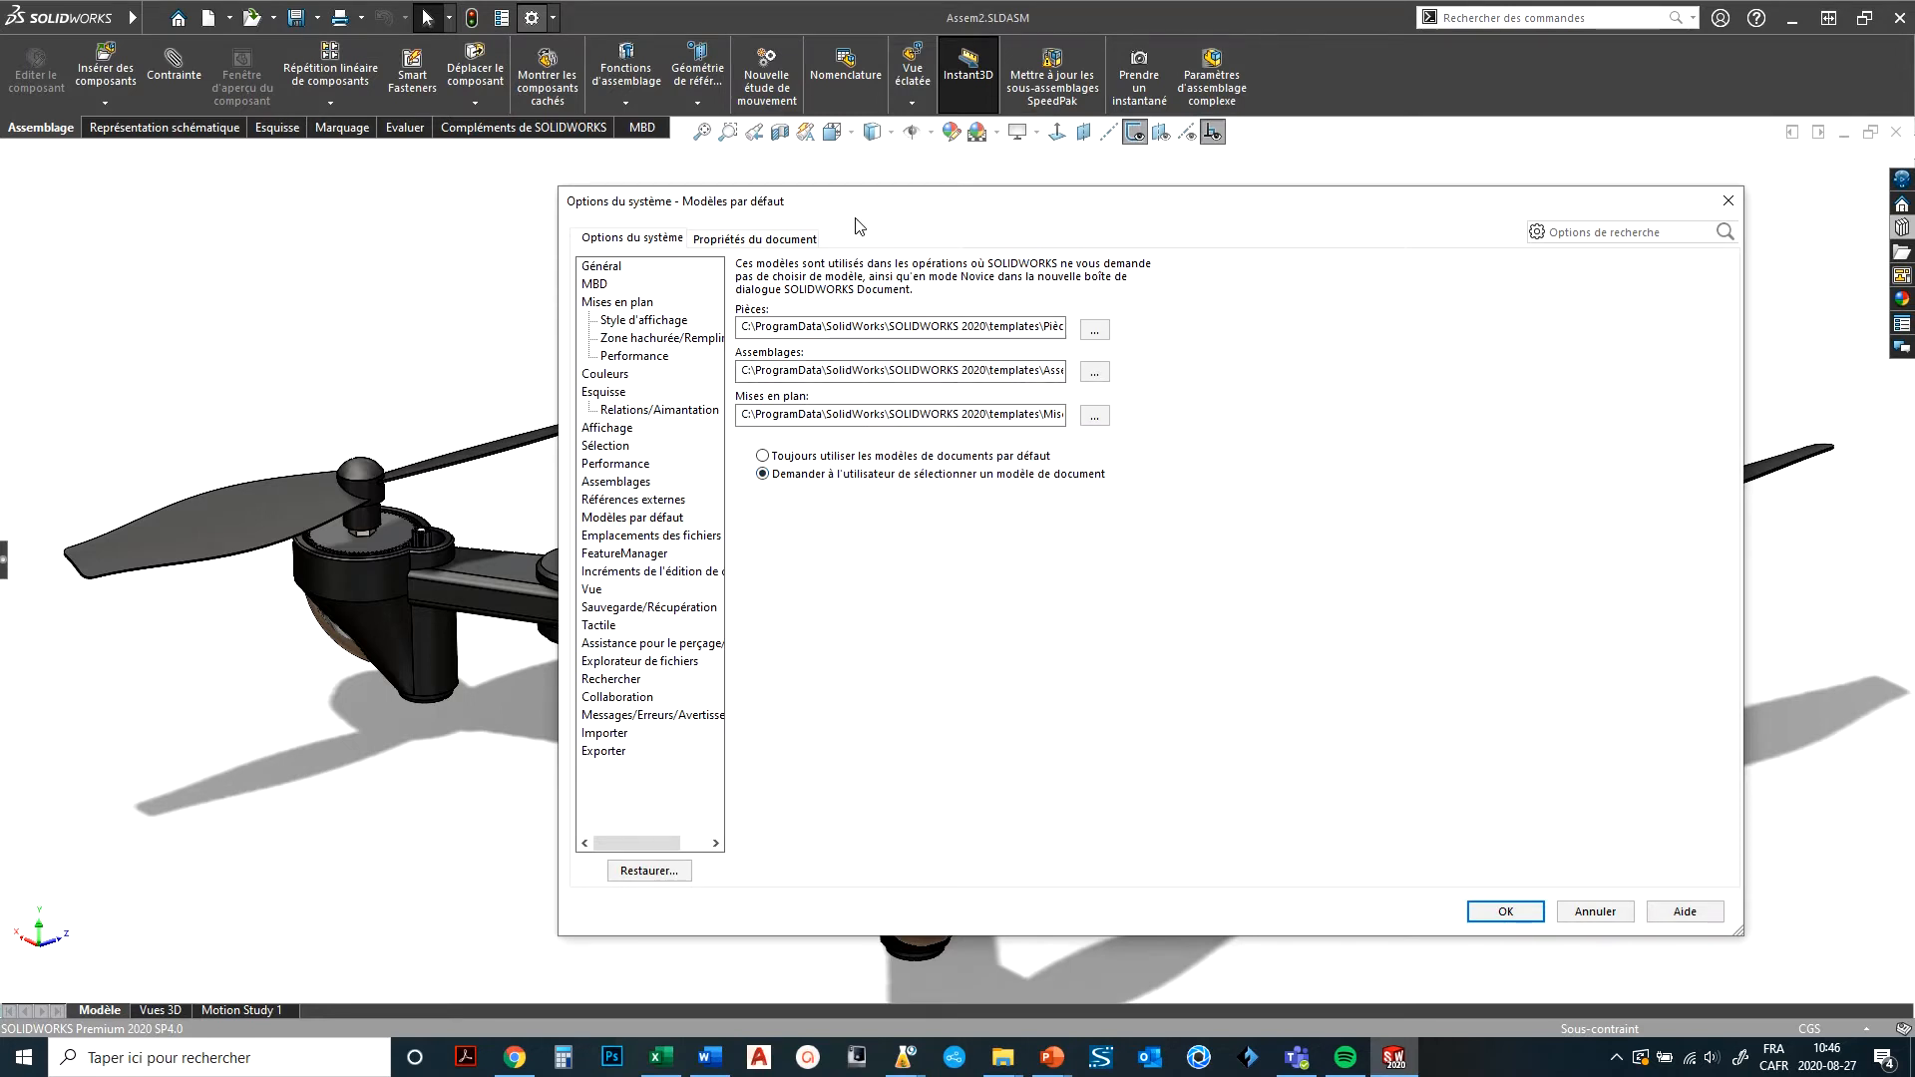
Check the file location folders listed for Modèles de documents and accept the system options.
click(695, 538)
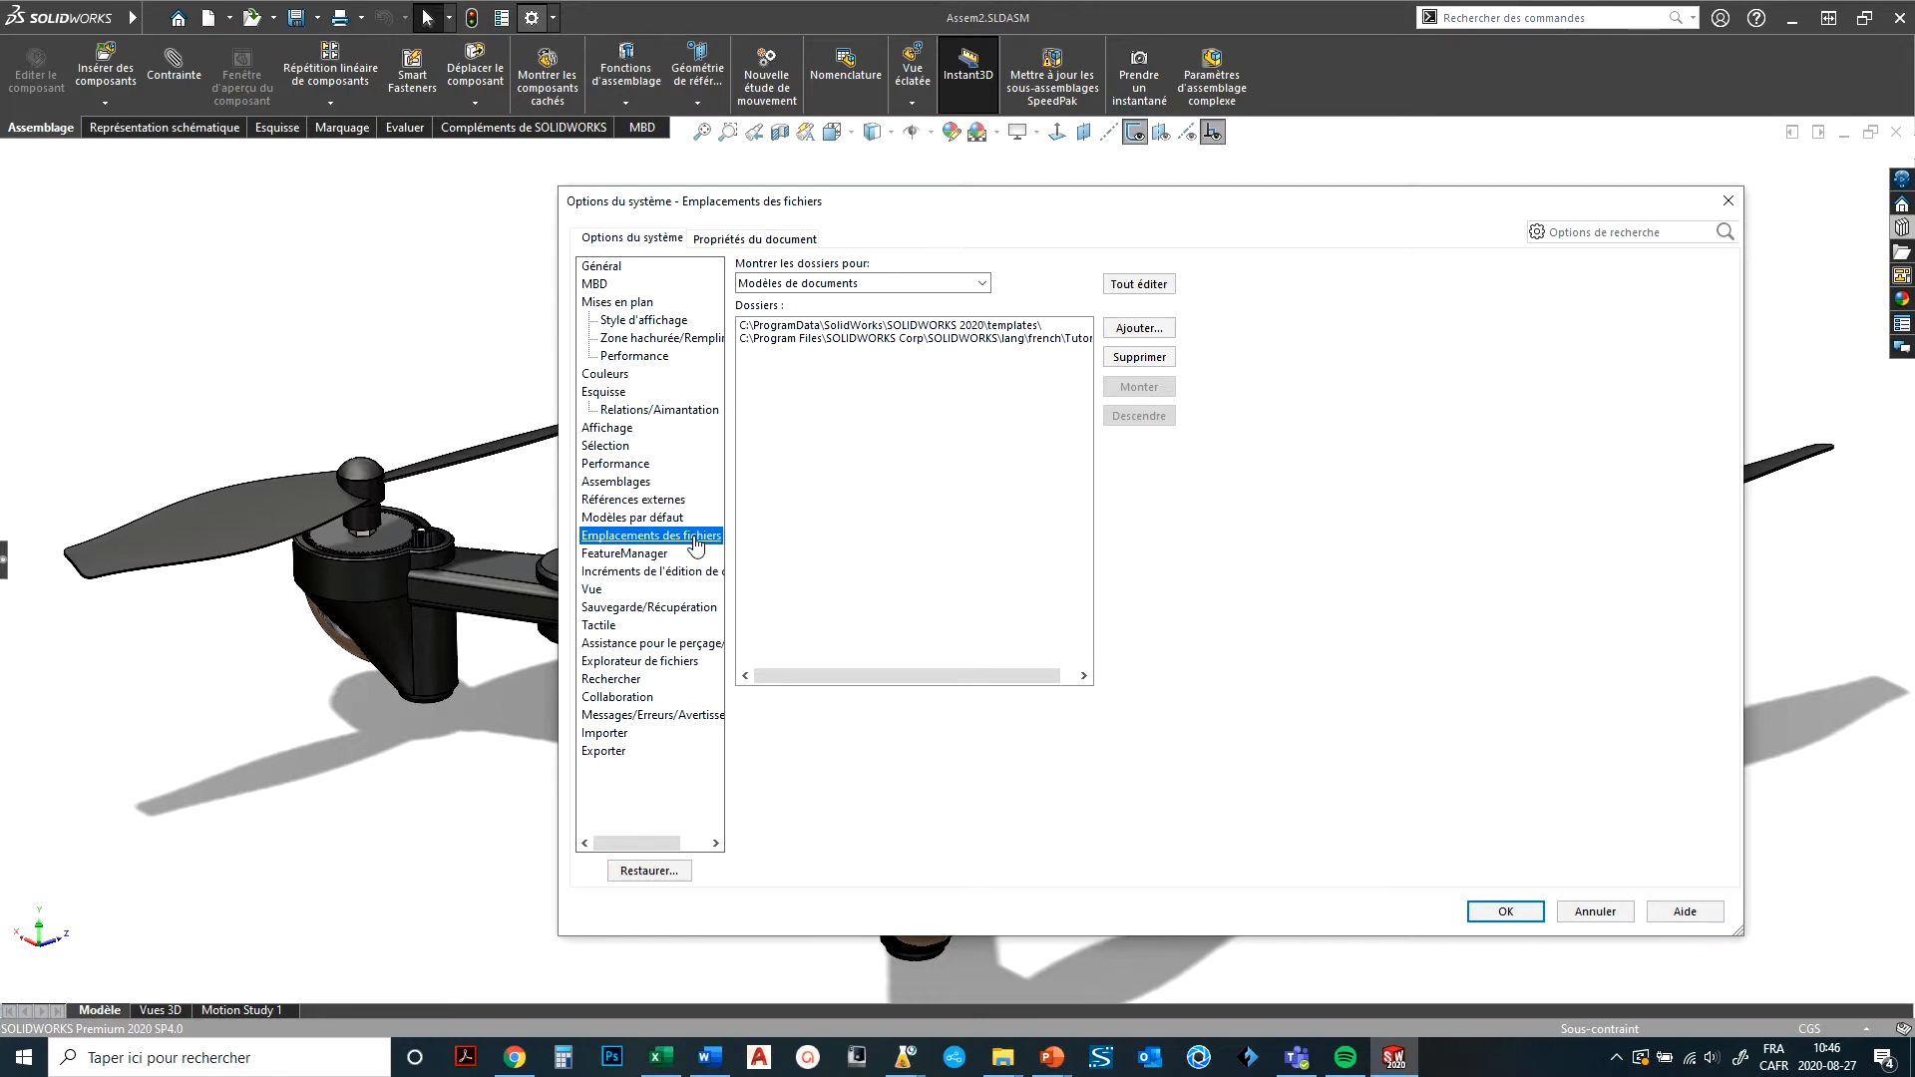
click(835, 286)
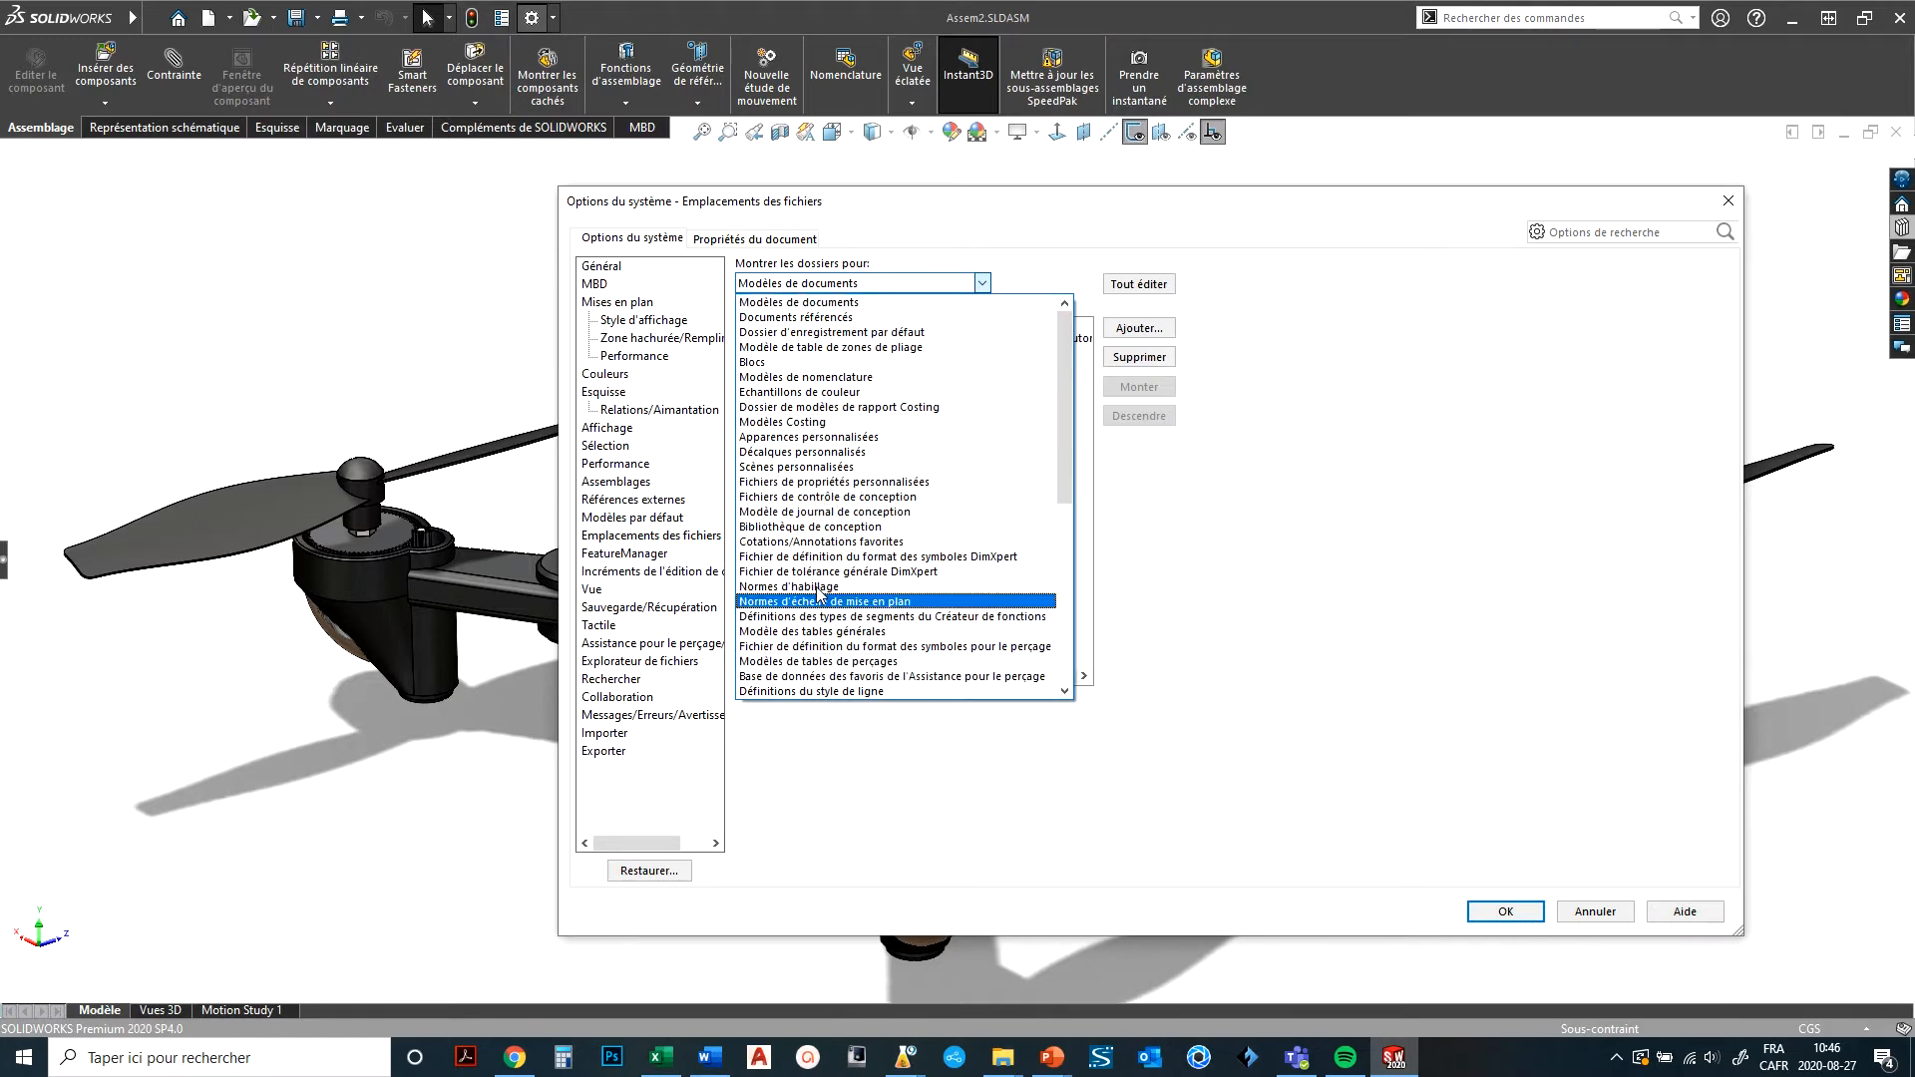
click(795, 302)
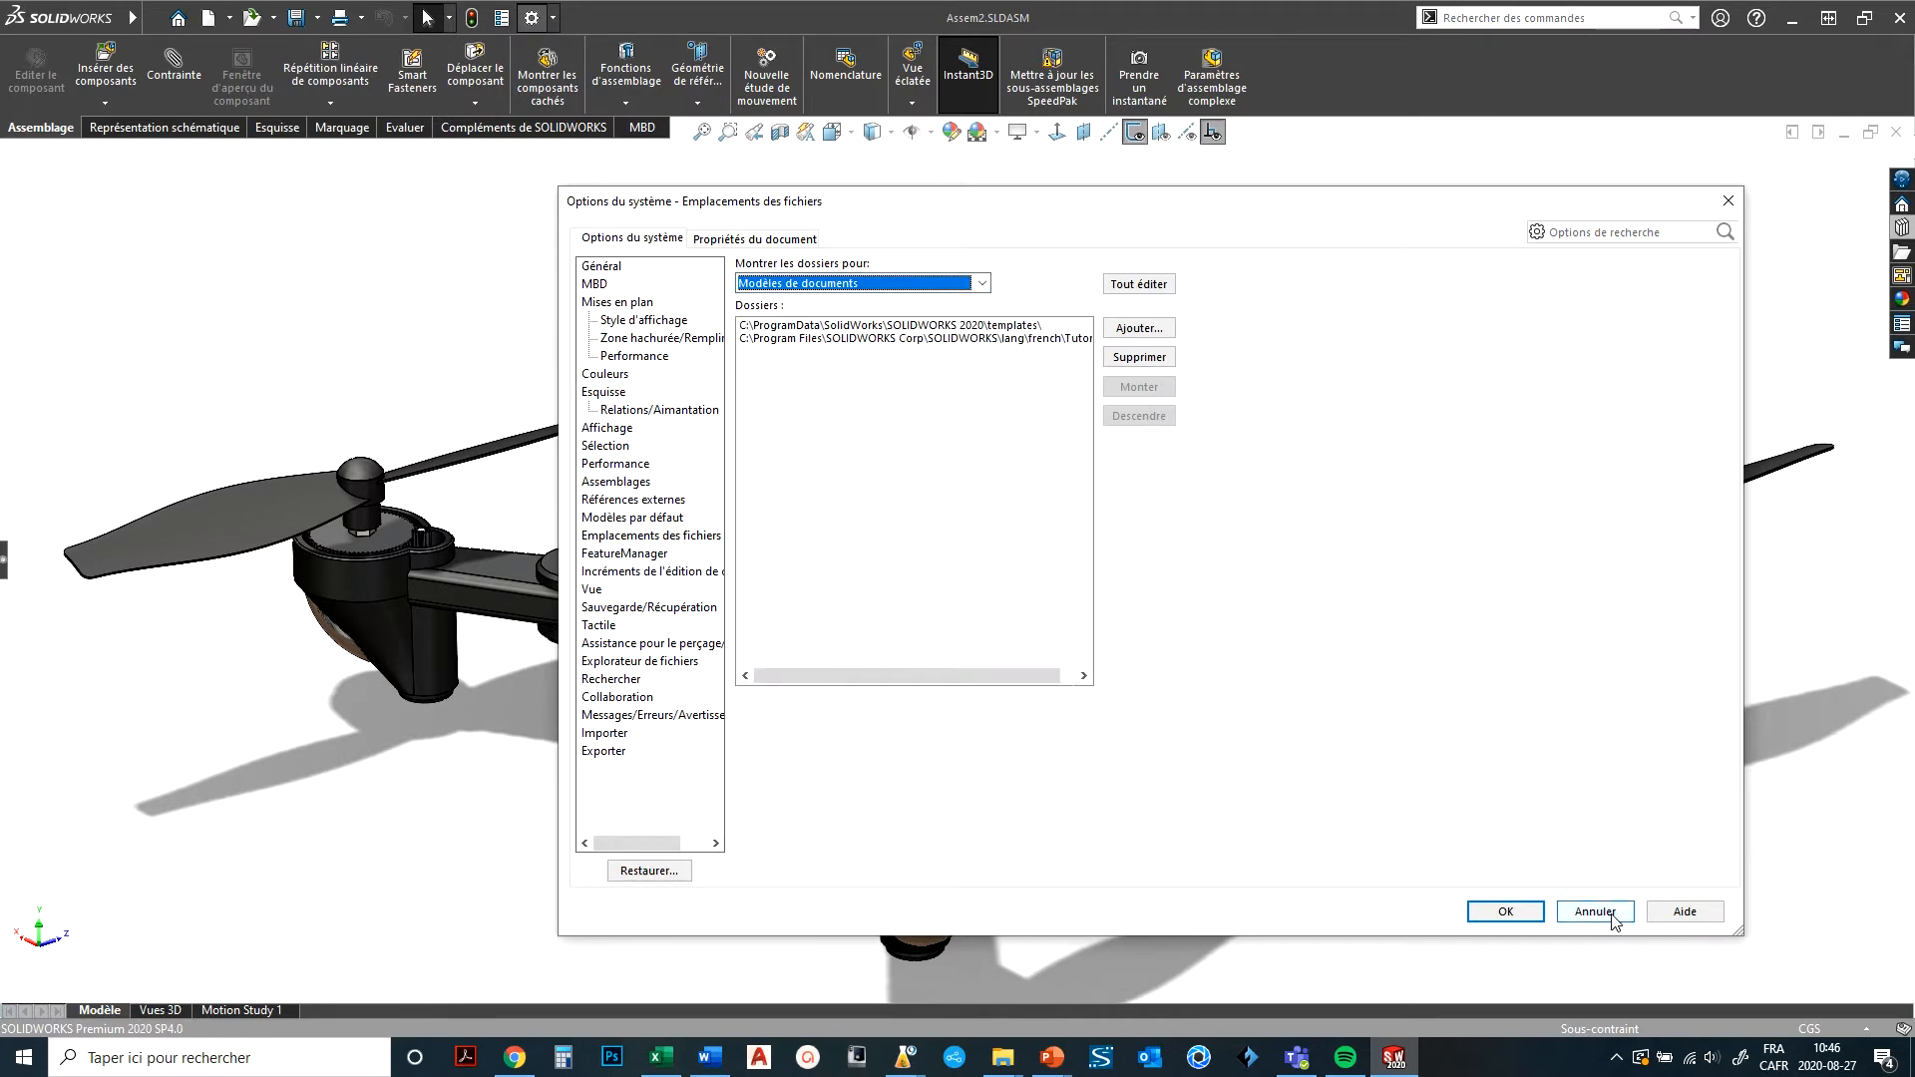
click(1505, 911)
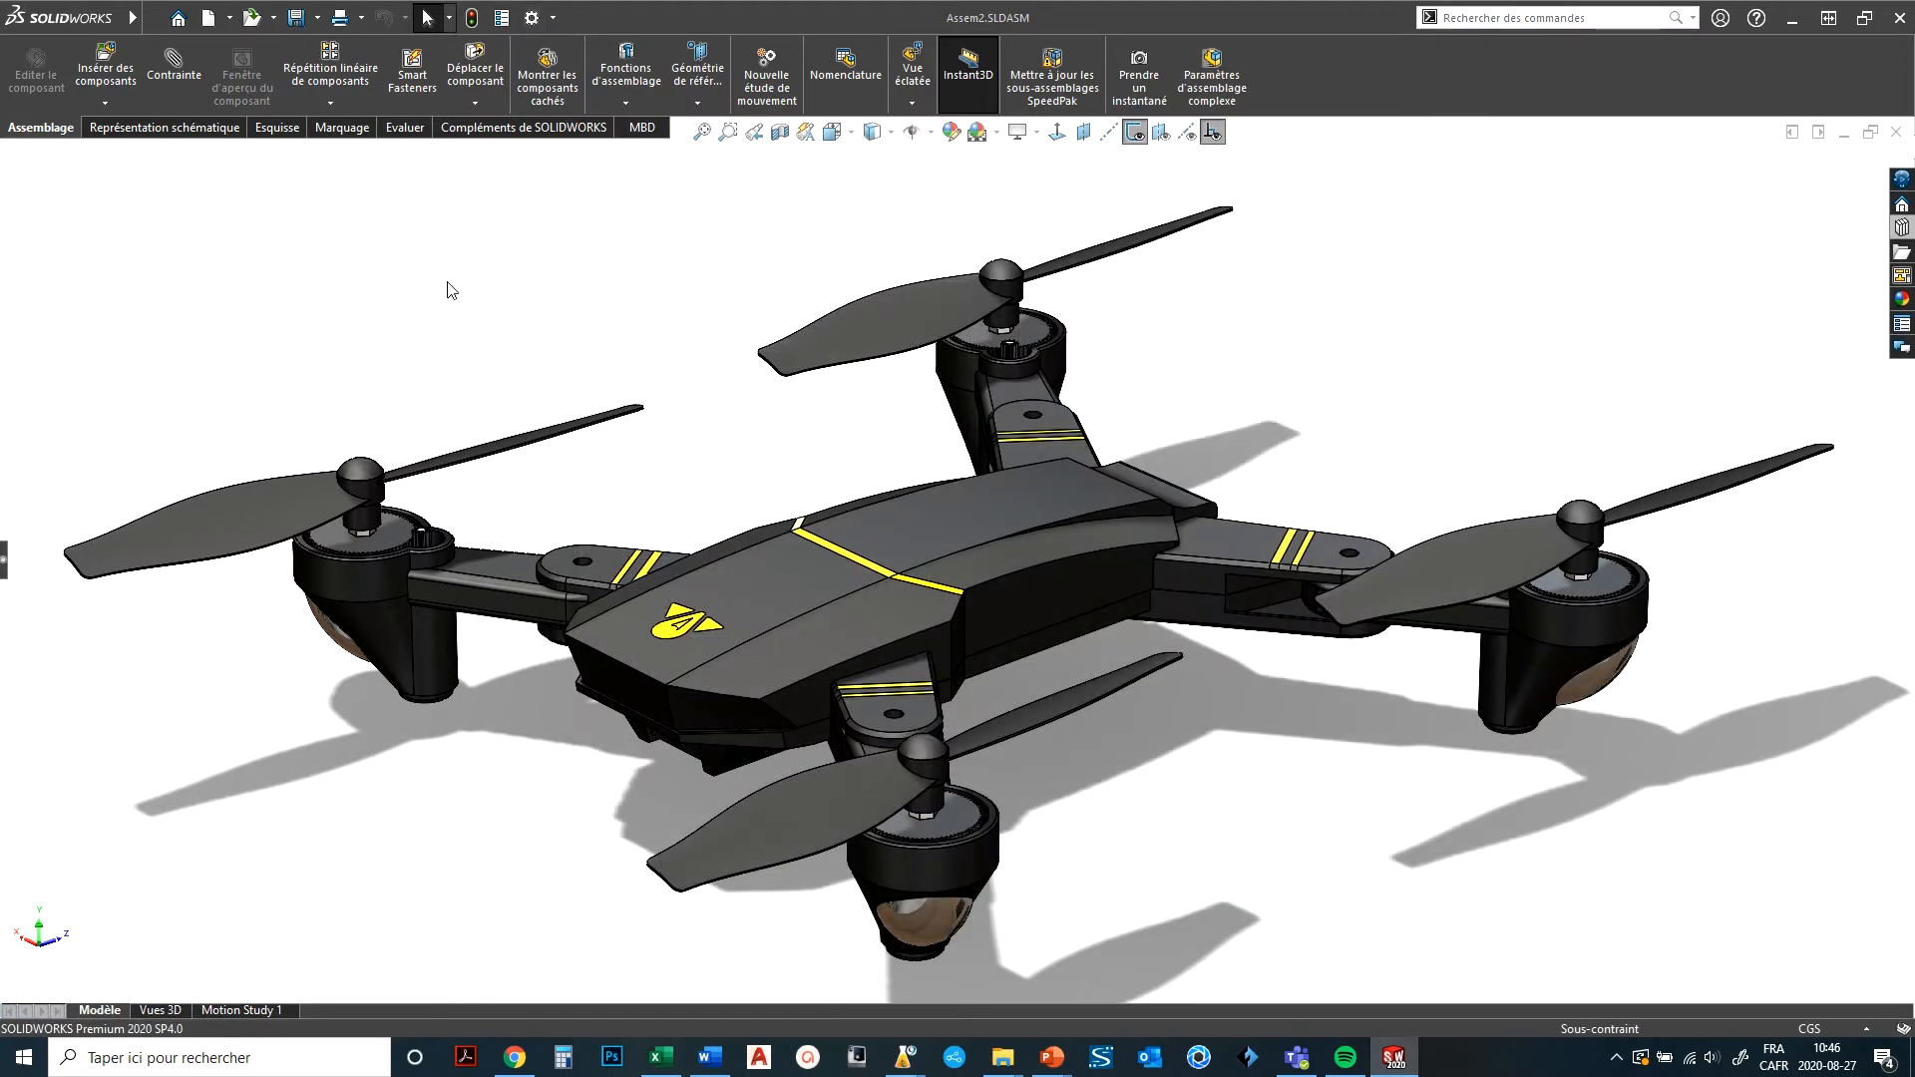
click(160, 17)
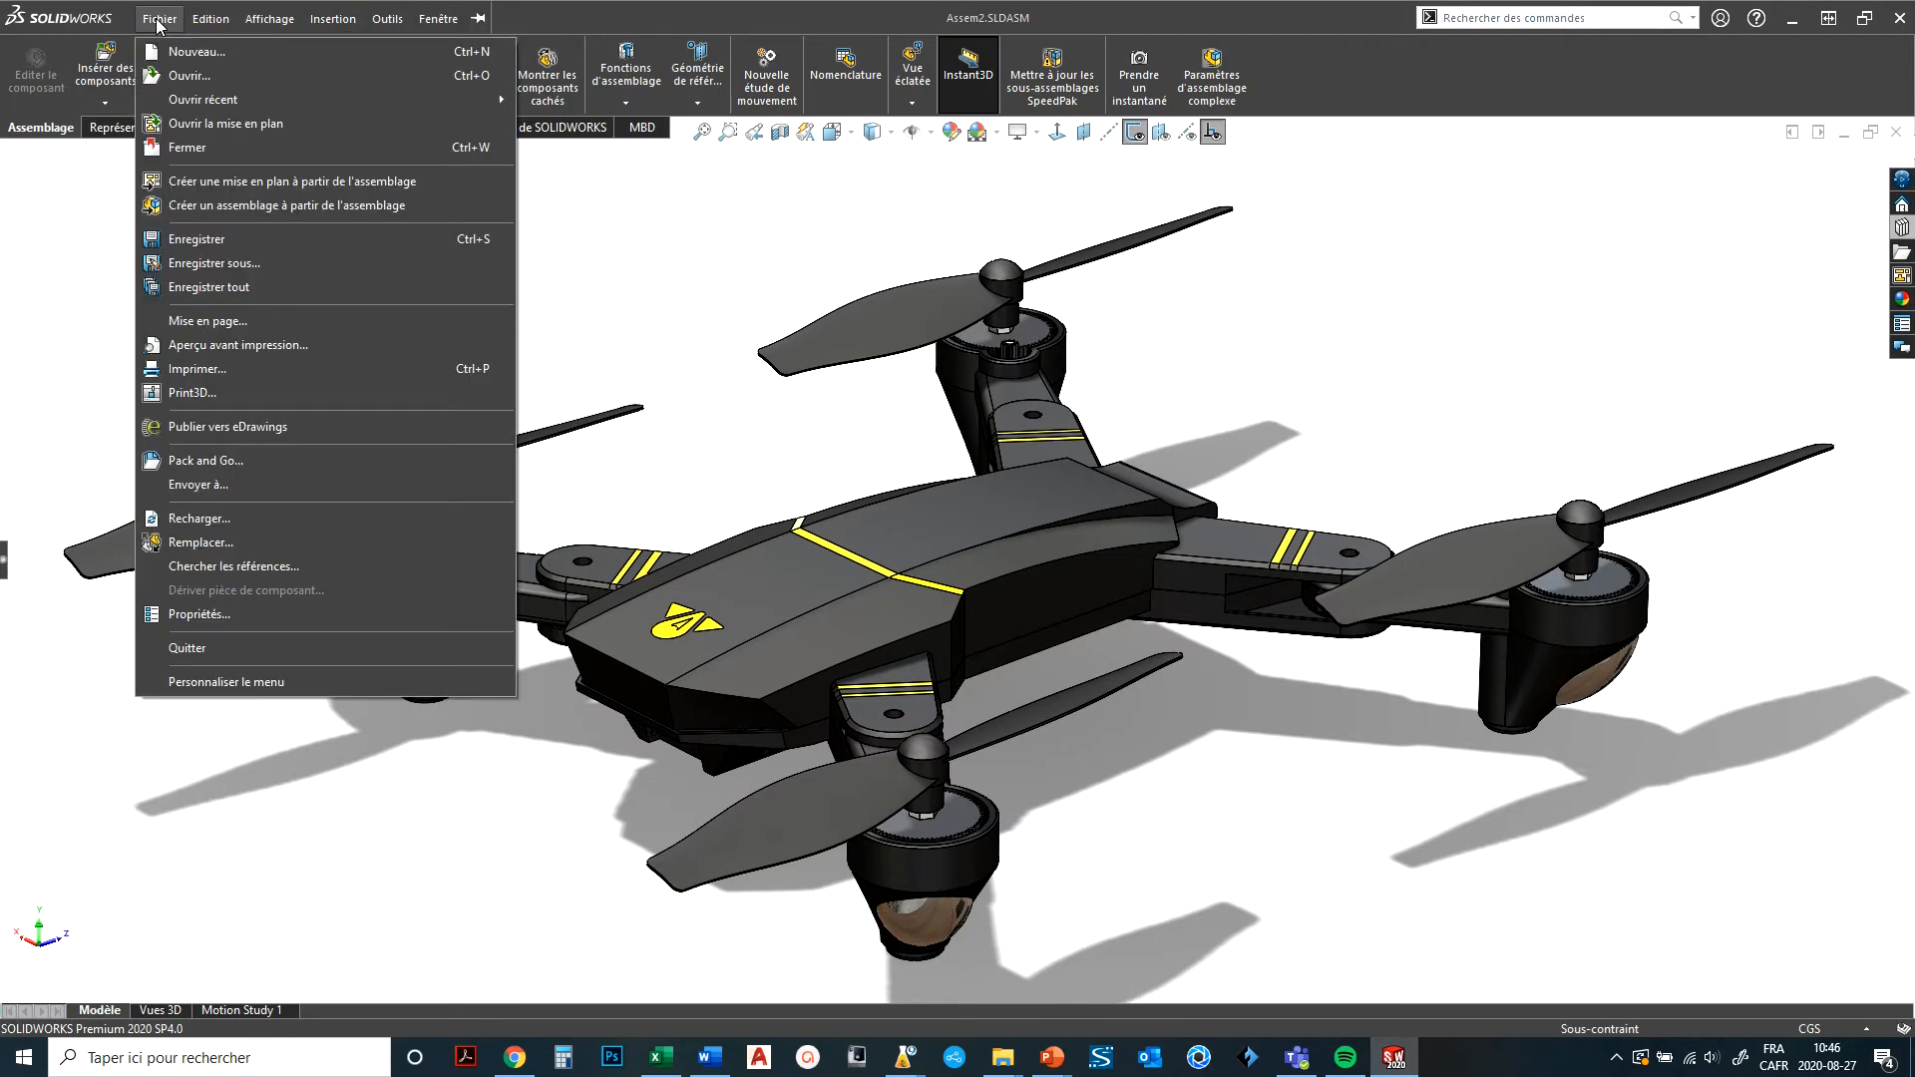
click(191, 84)
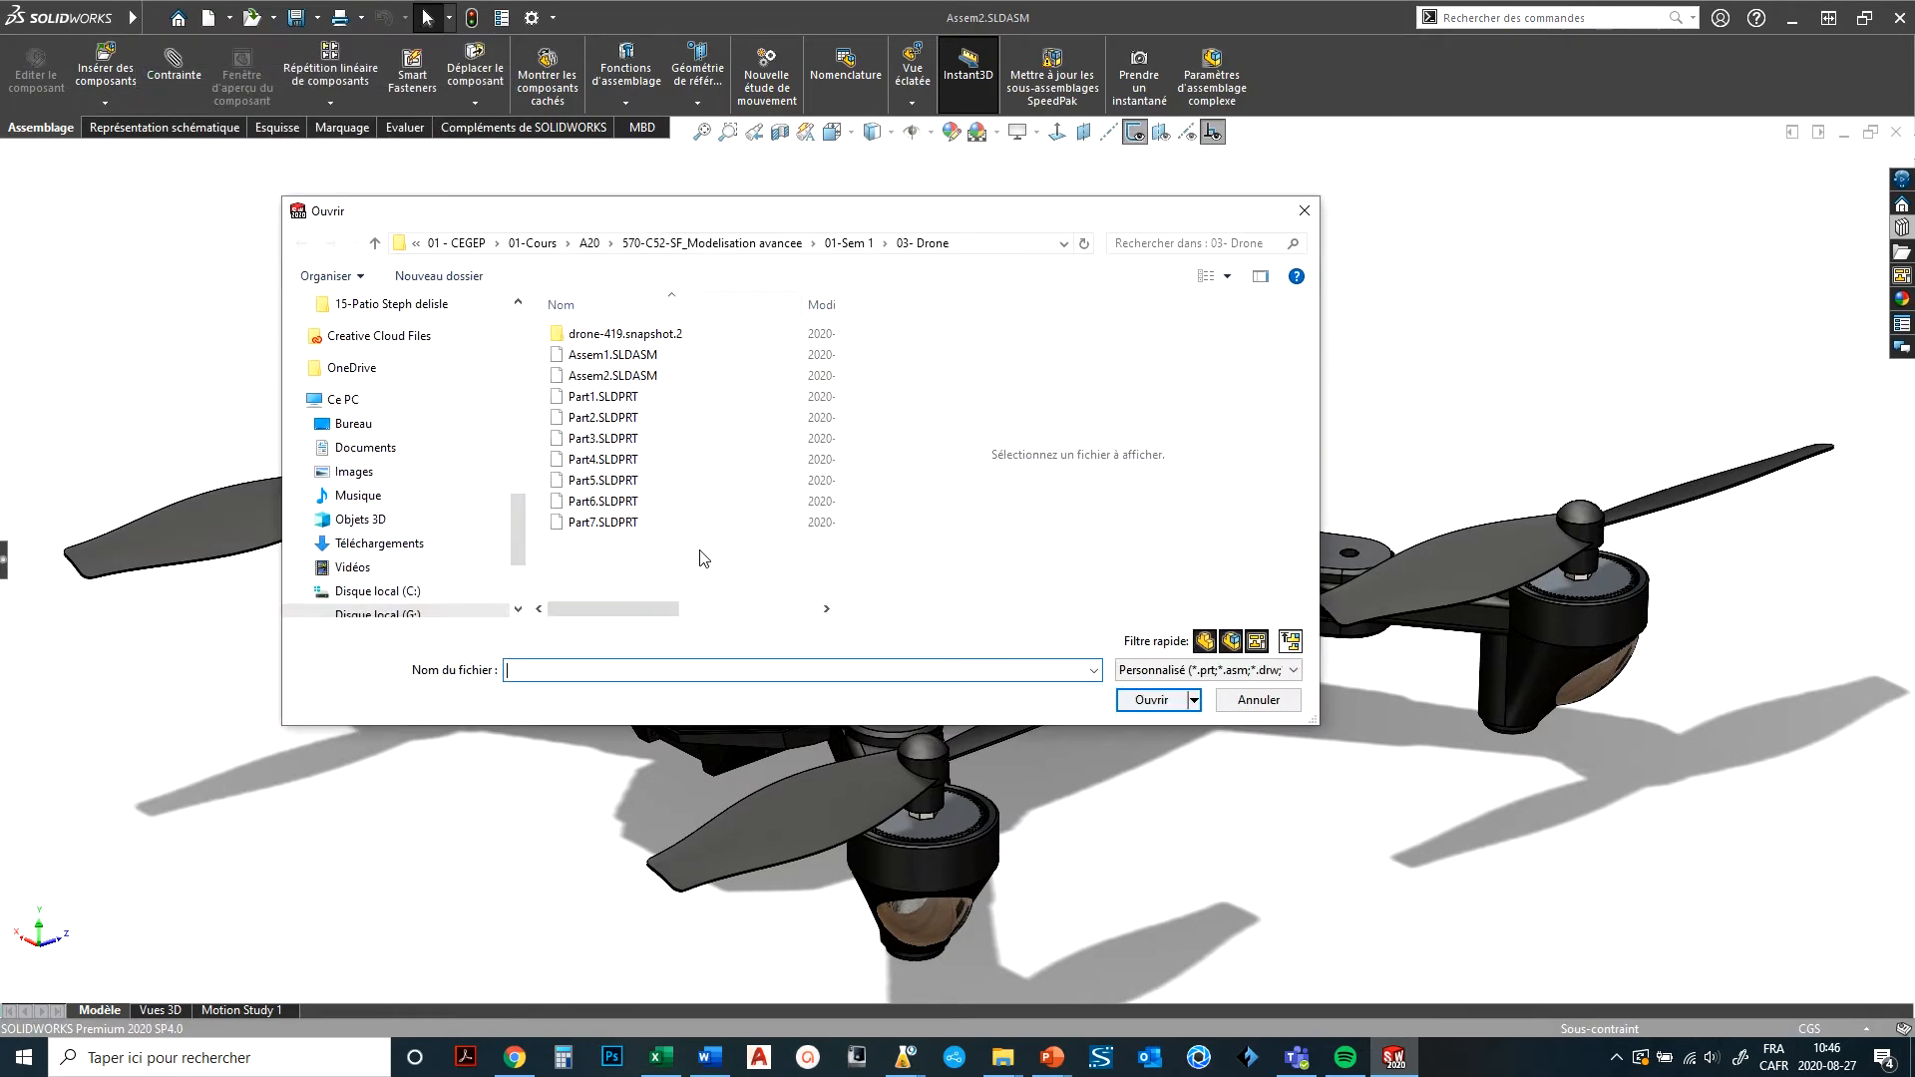
click(1285, 707)
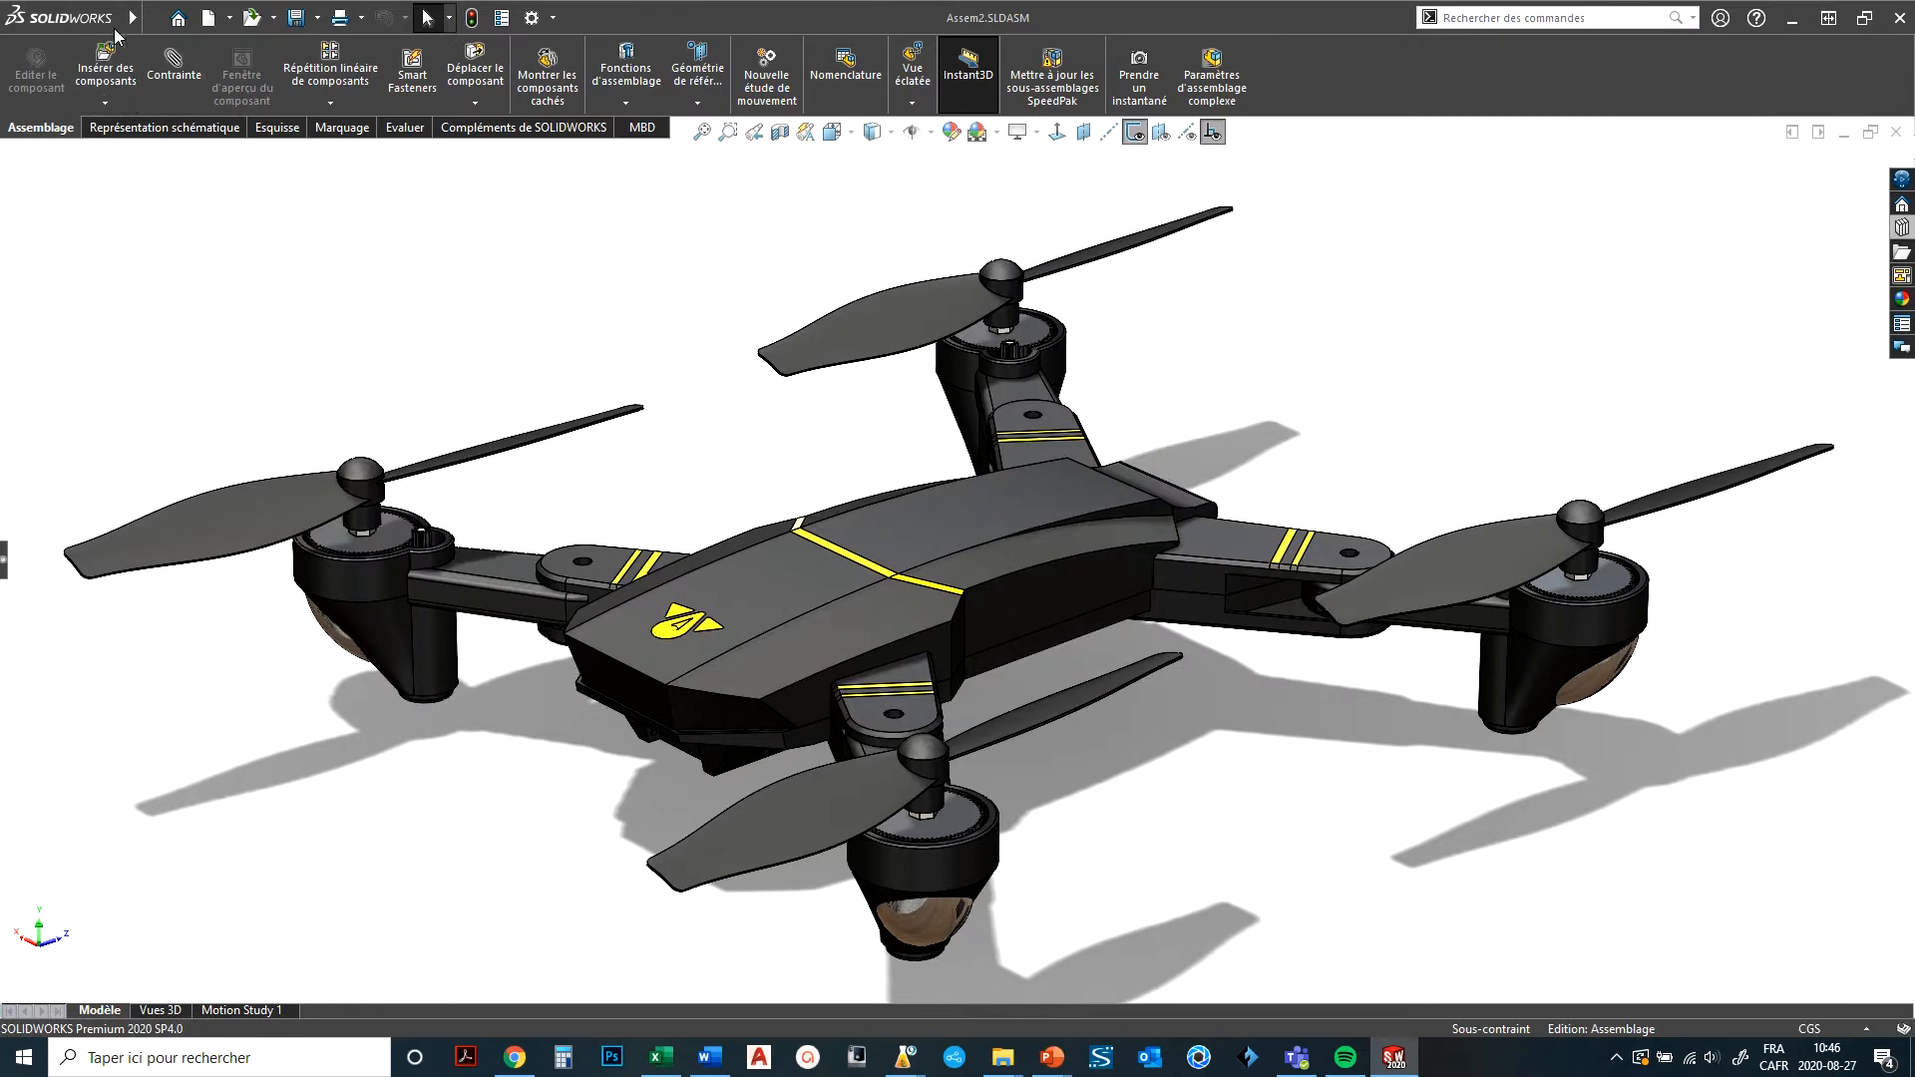
View the templates offered when creating a new document, without creating one.
click(160, 18)
click(192, 52)
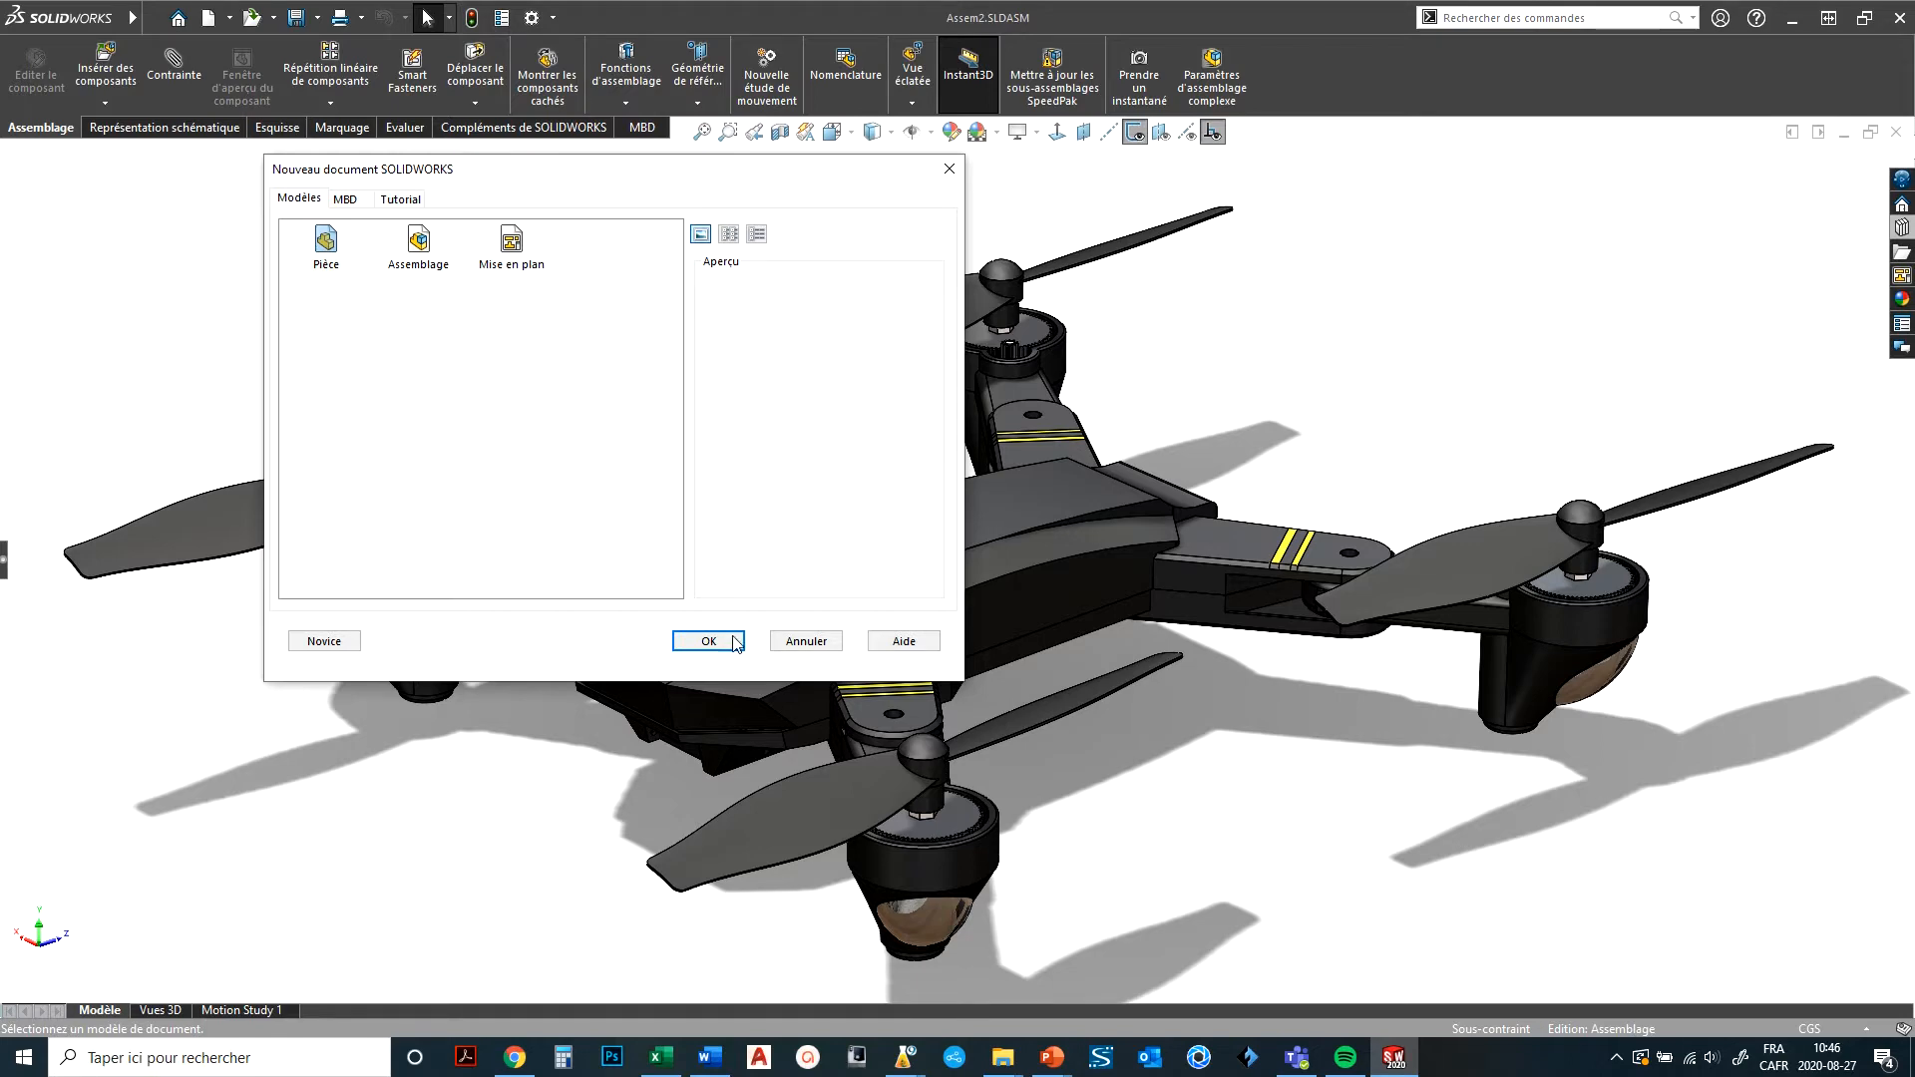
click(790, 646)
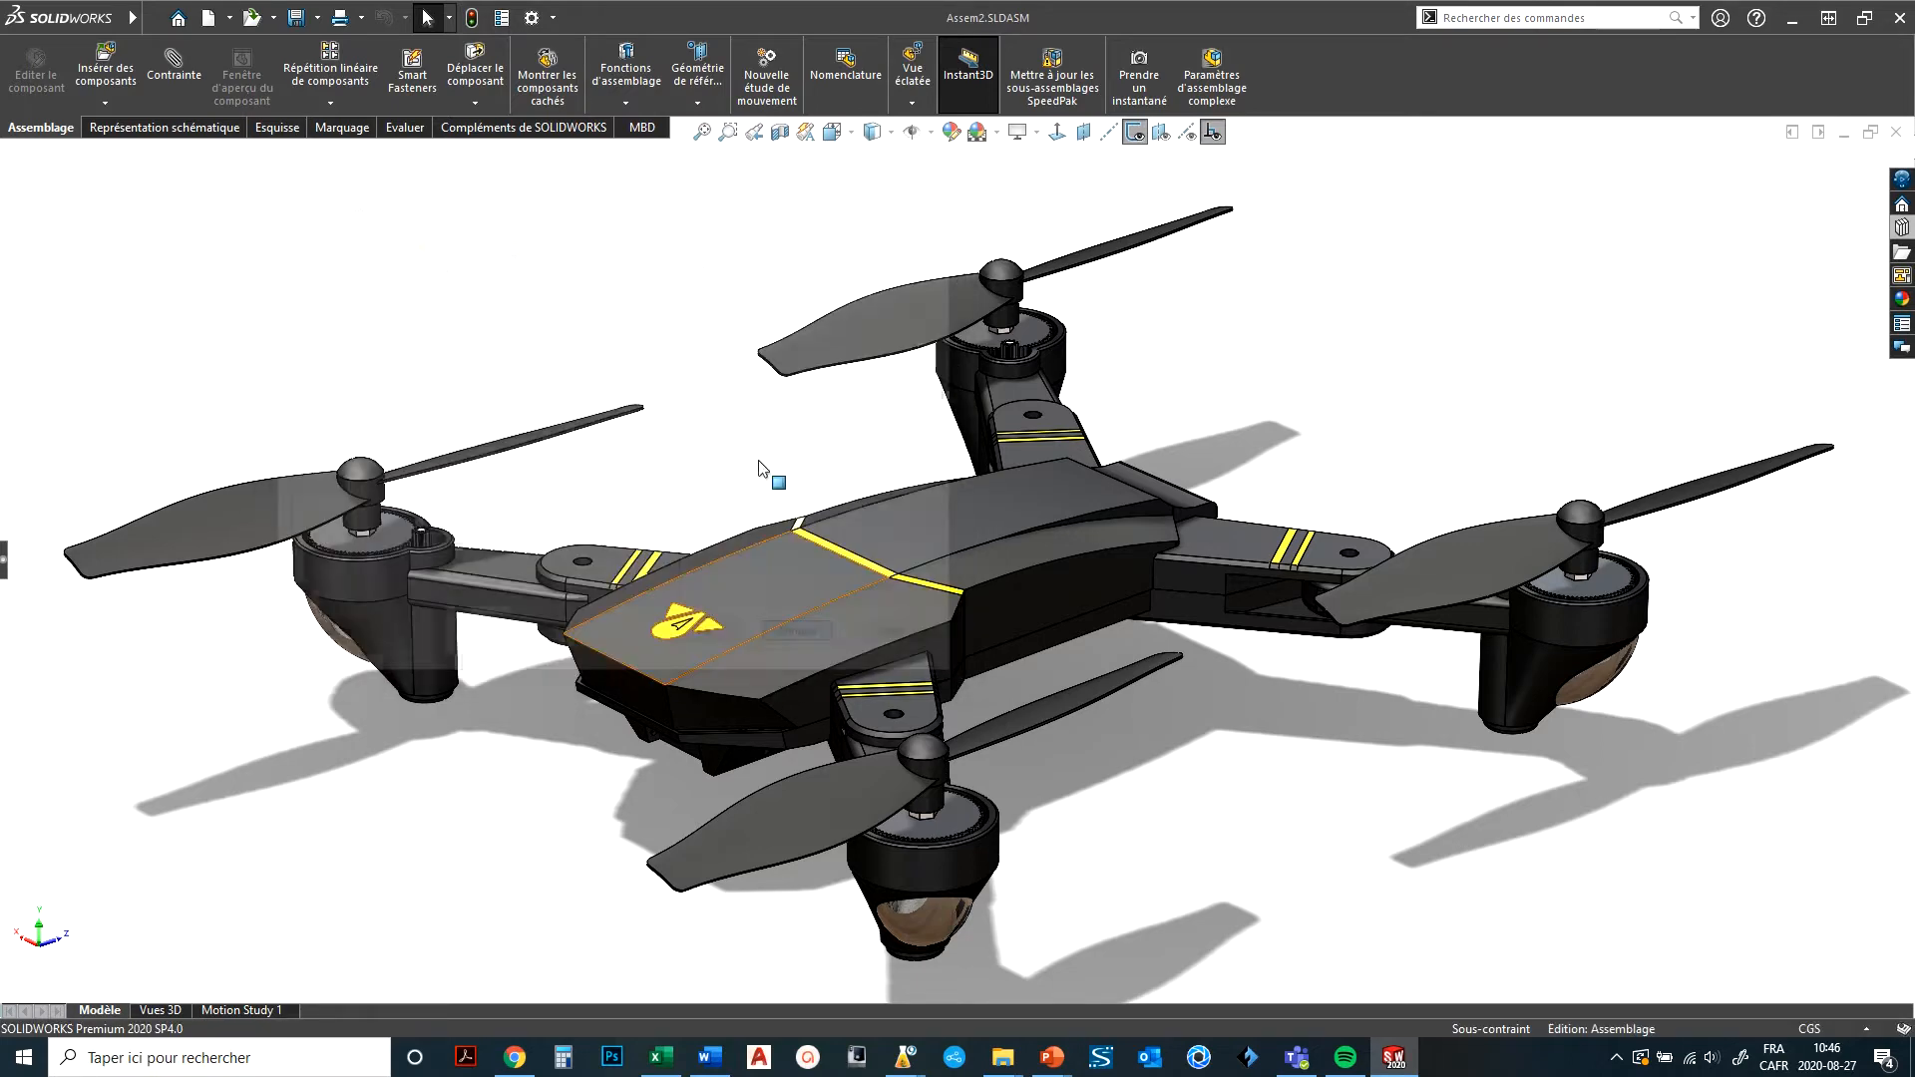
Add the folder Design Kontrast\00-Gestion\06-SW\SW-Standard to the file locations for Modèles de documents.
click(532, 22)
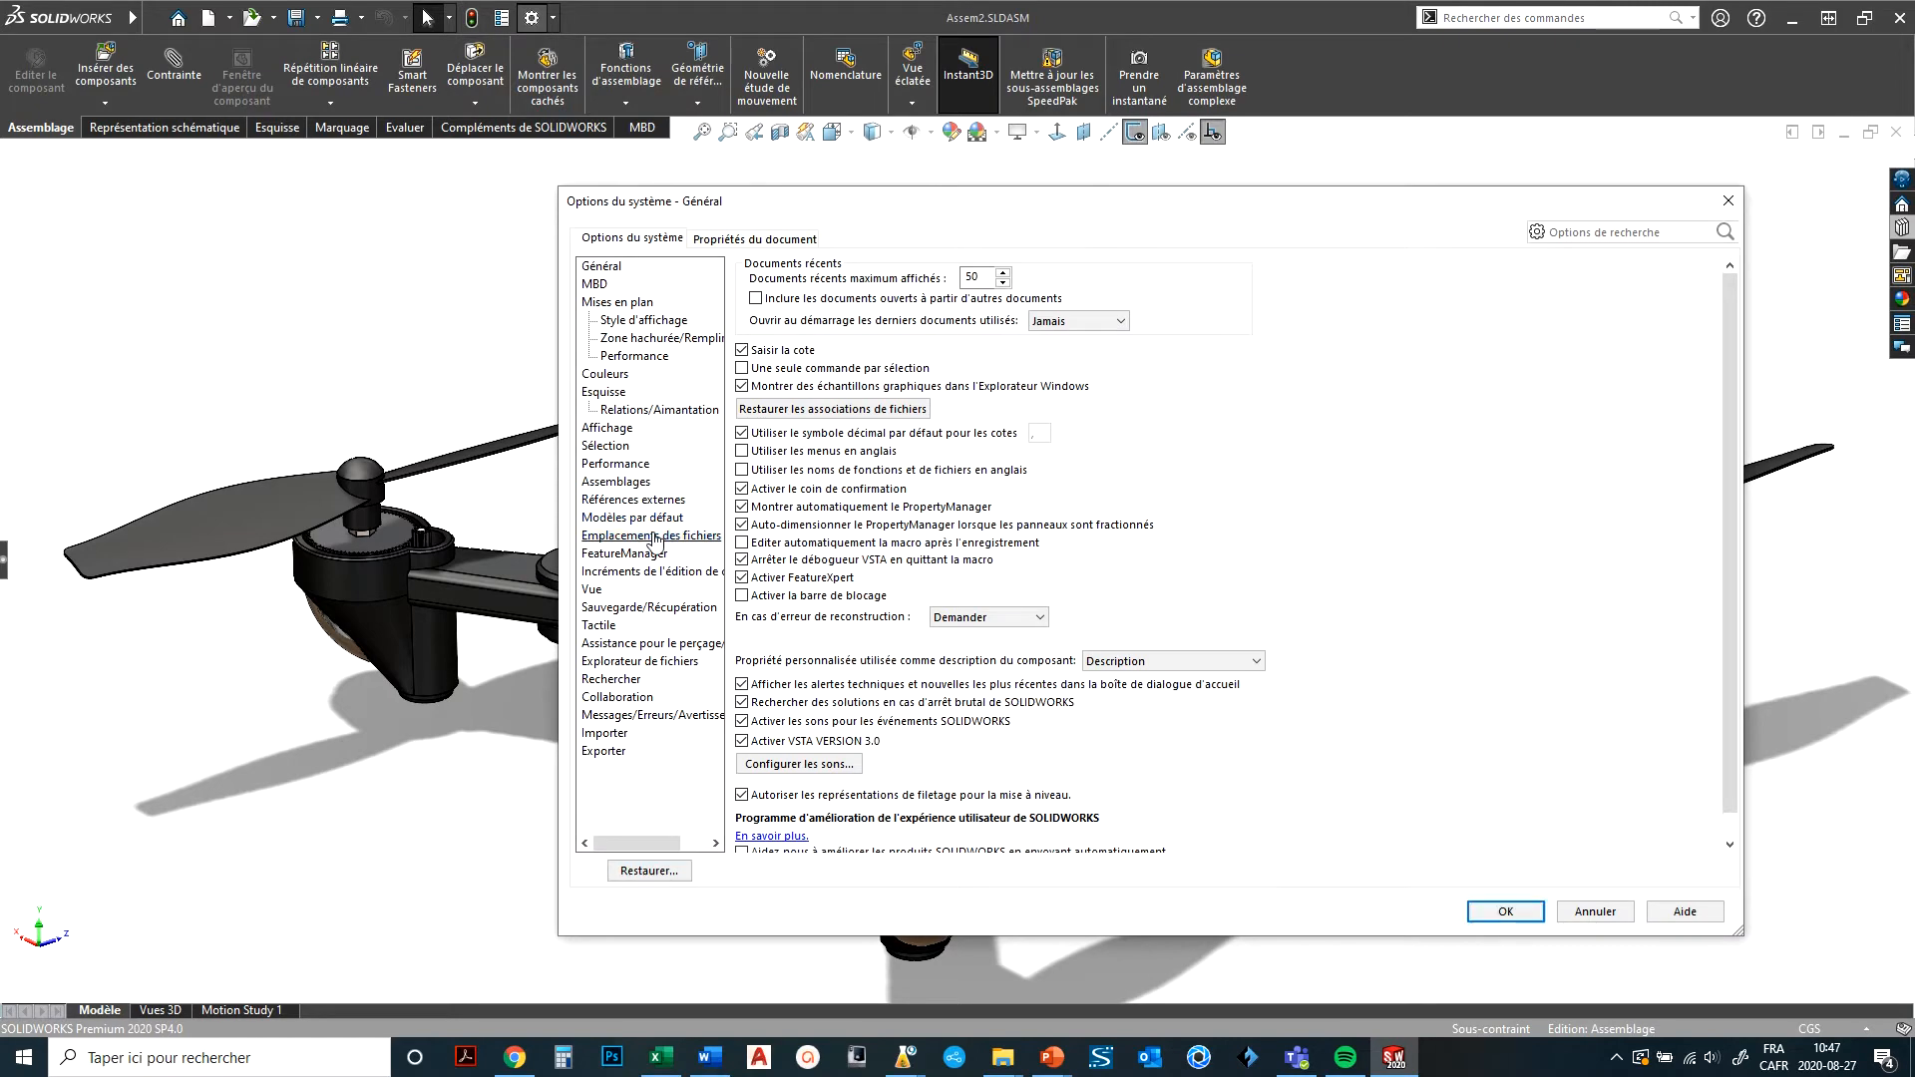
click(655, 539)
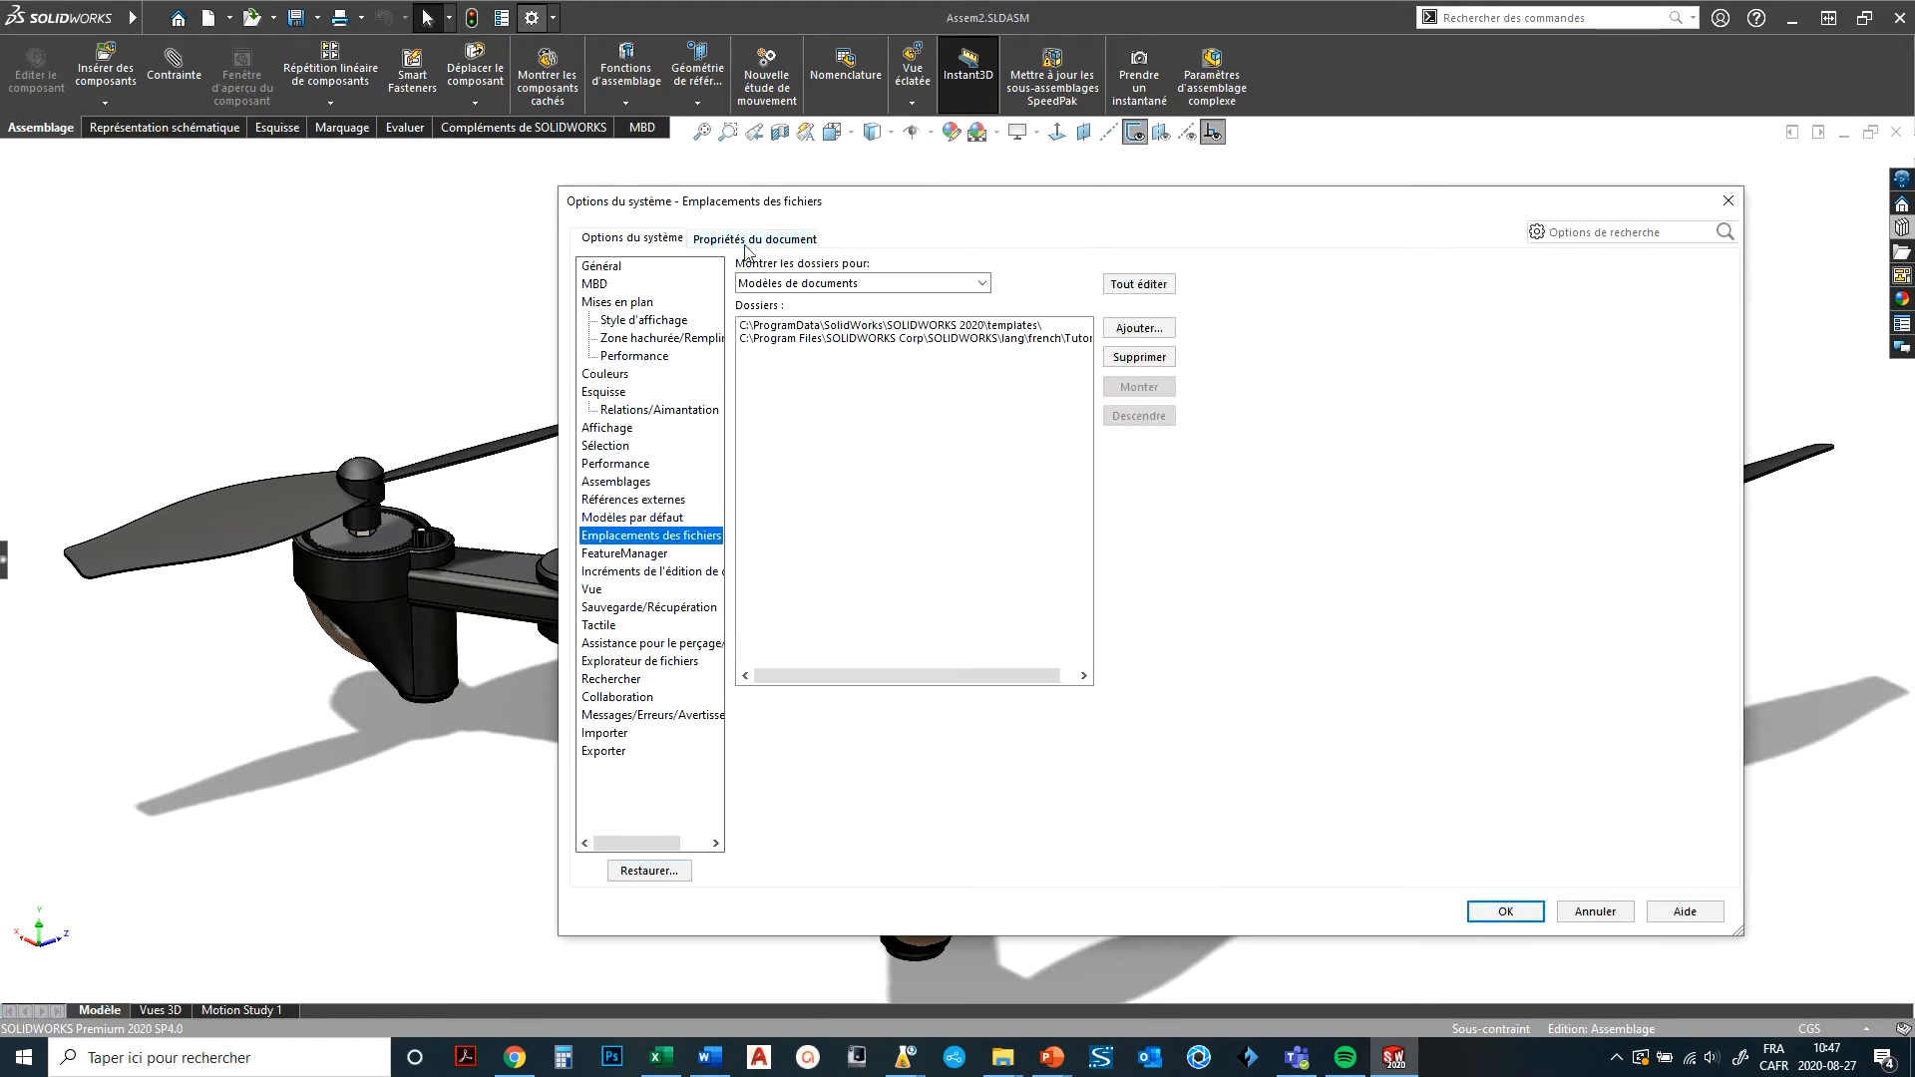
click(1135, 329)
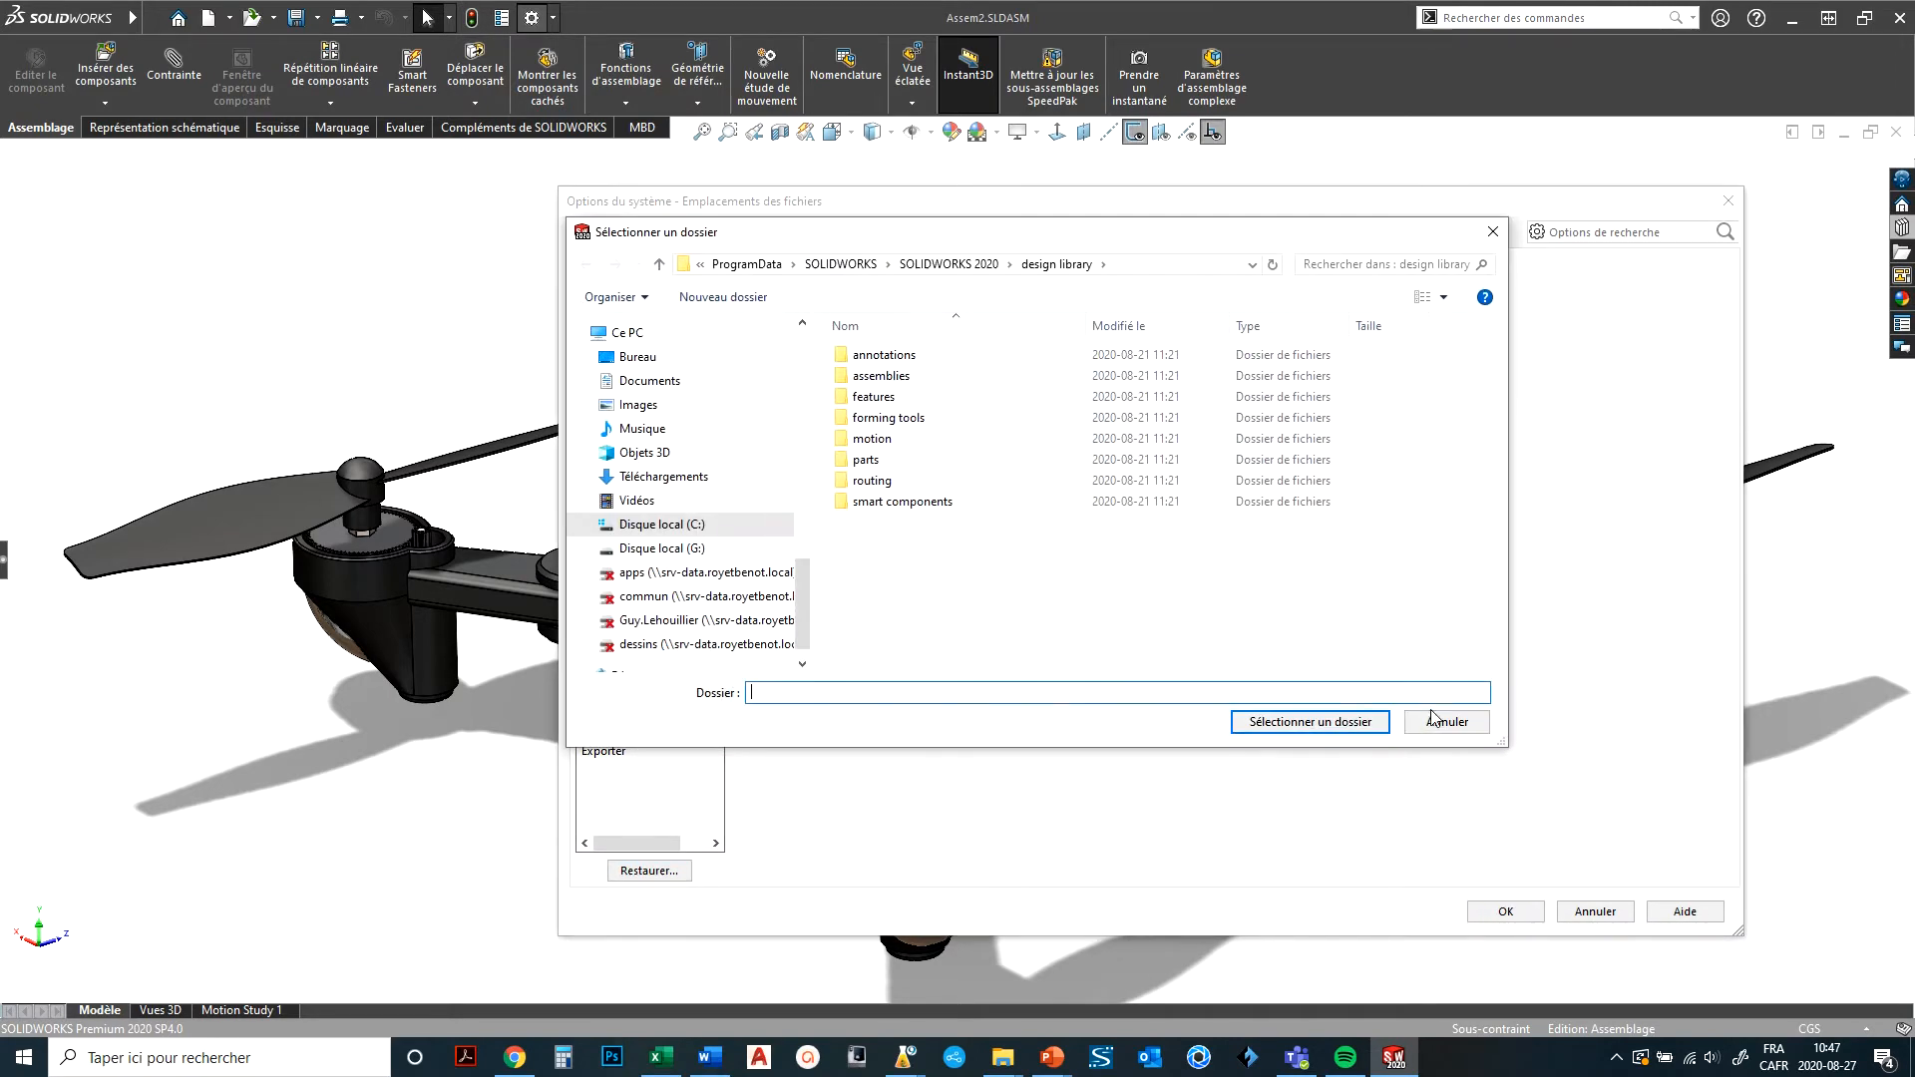
scroll(665, 566, up, 2)
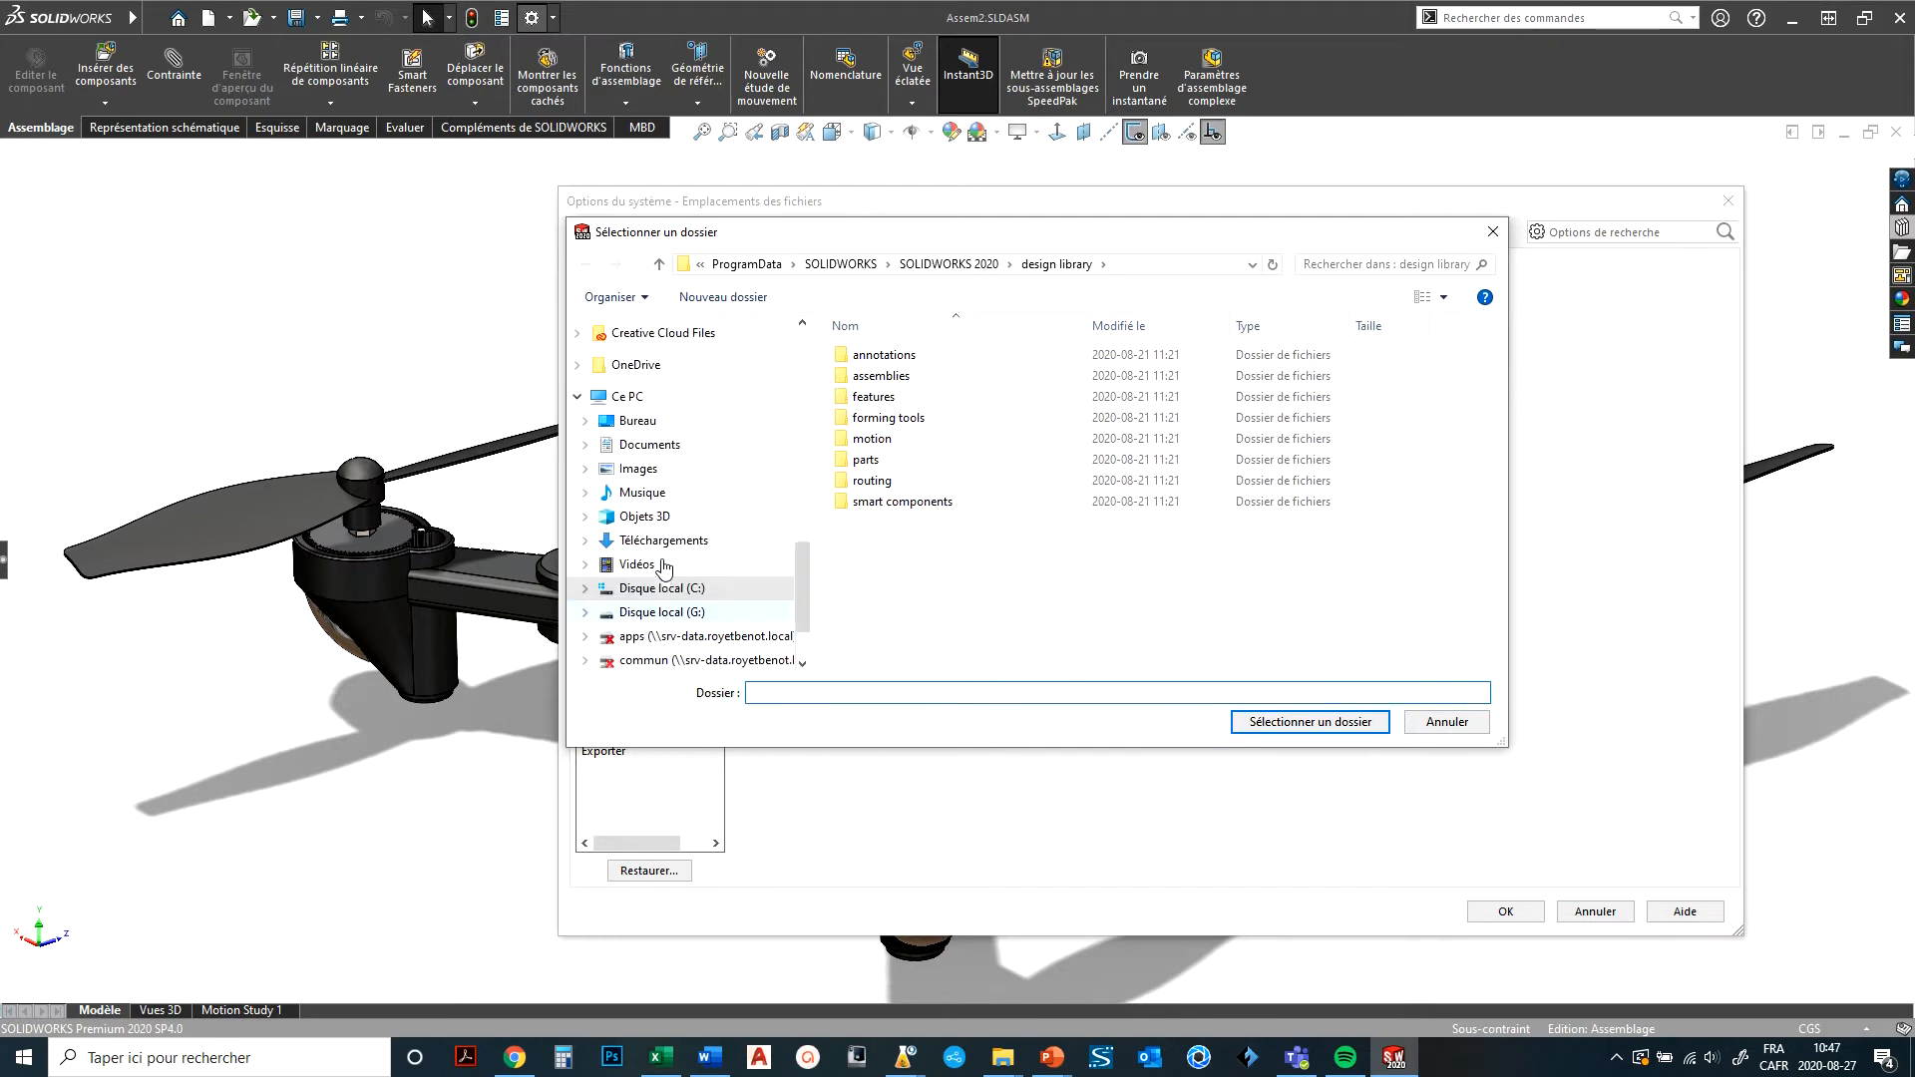
scroll(665, 566, up, 10)
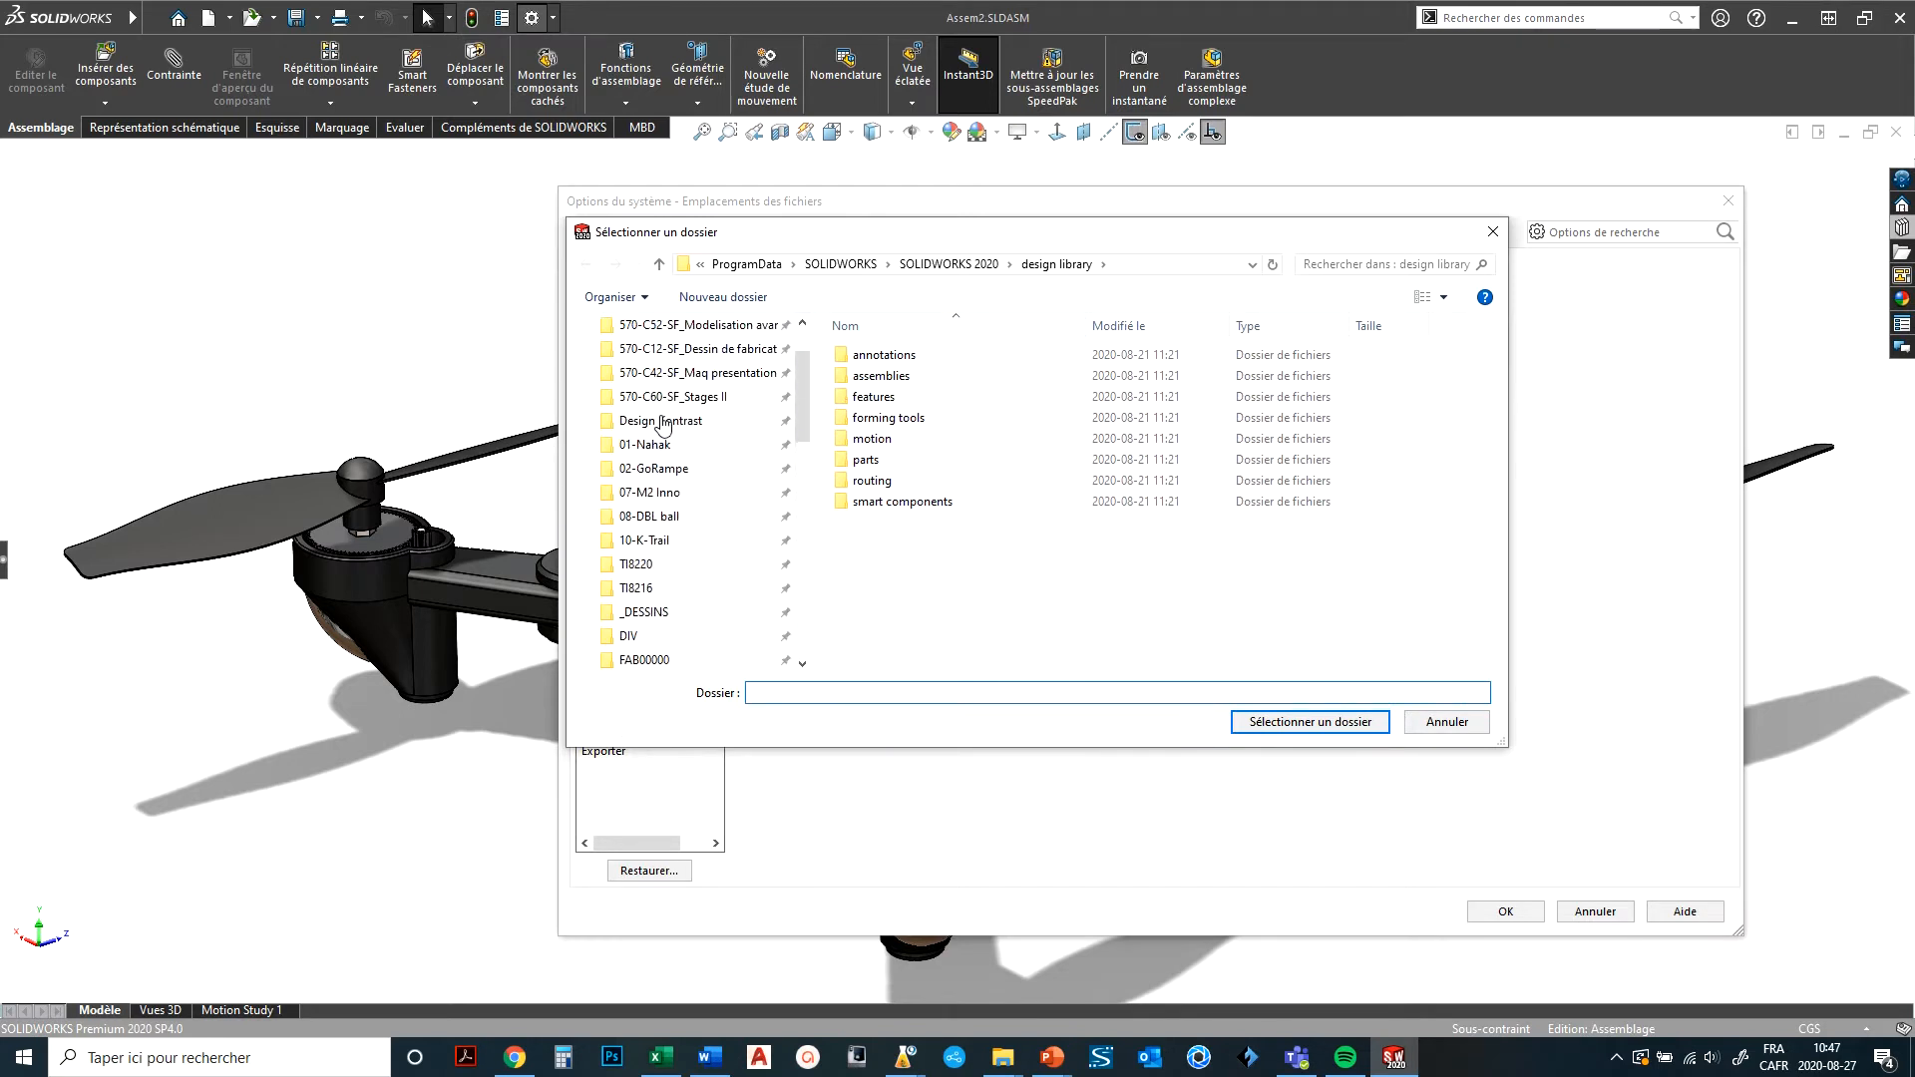
click(659, 421)
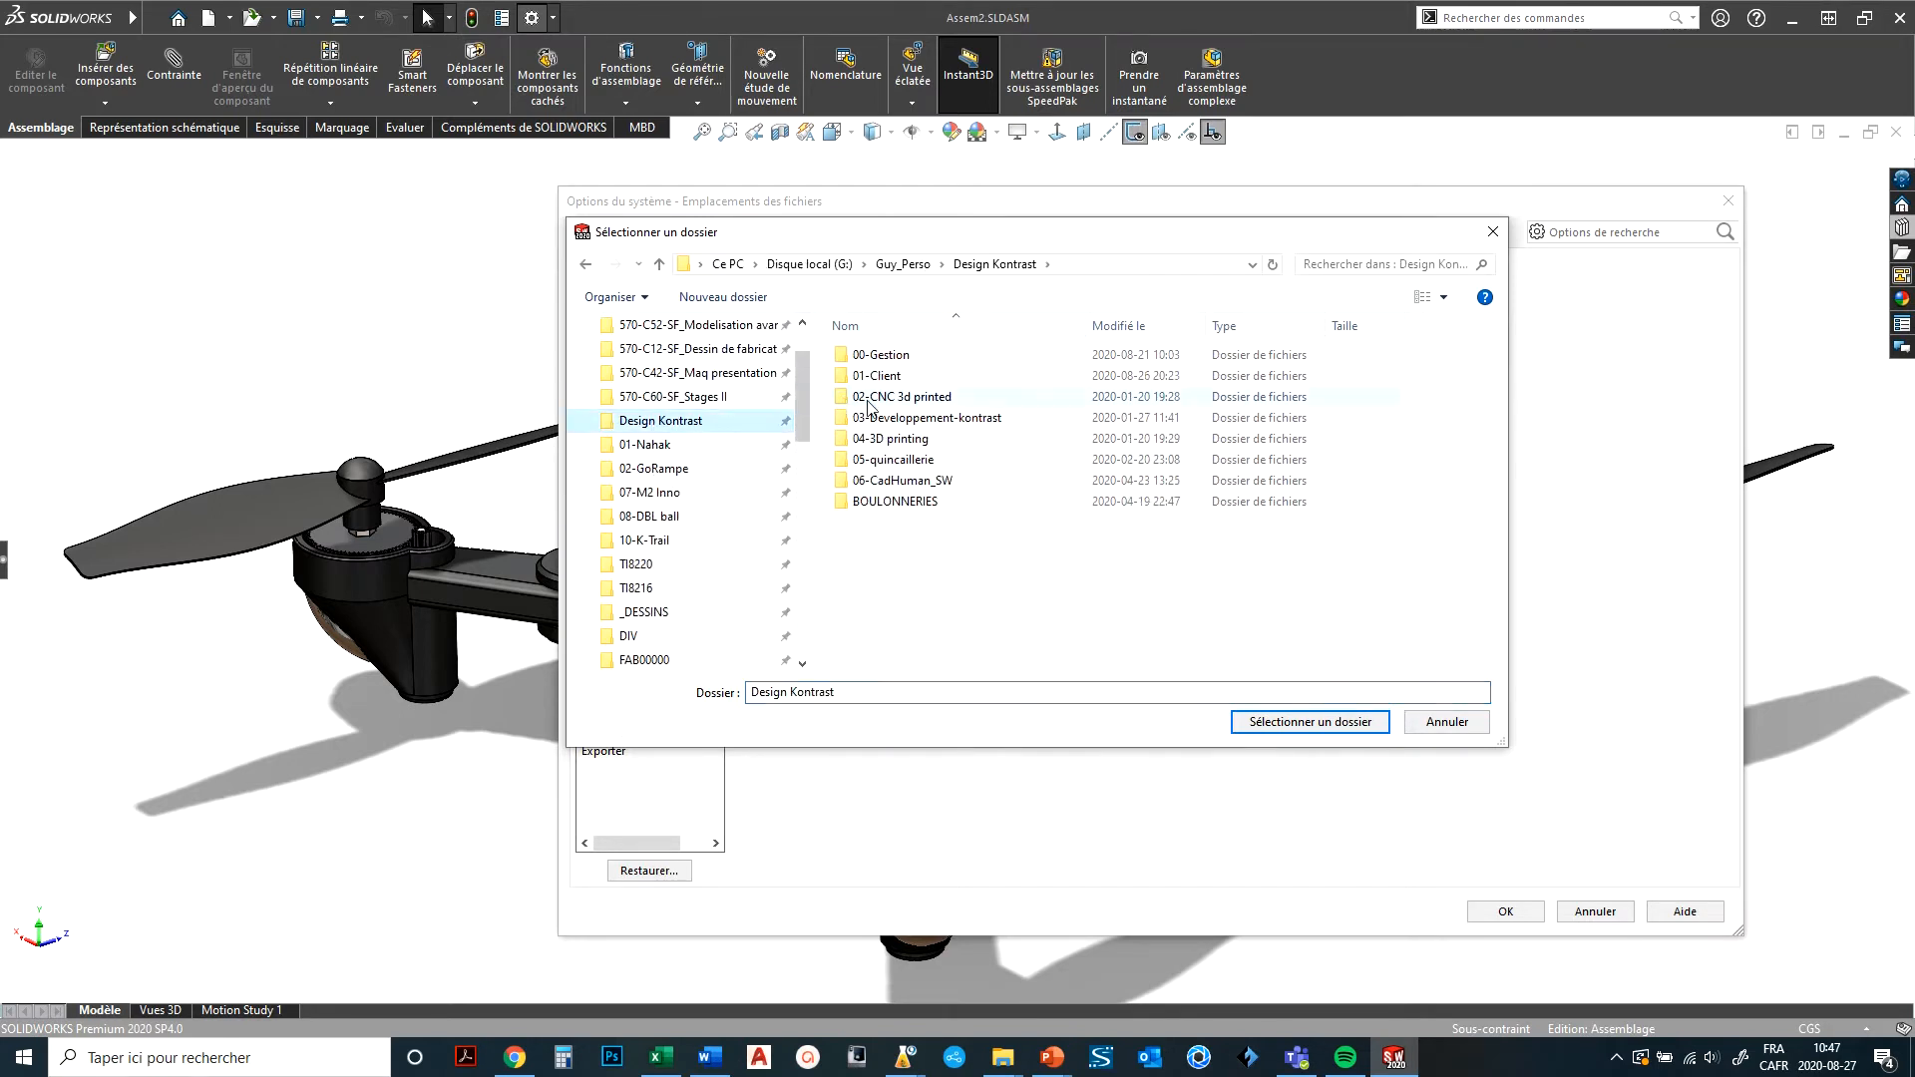
double_click(882, 376)
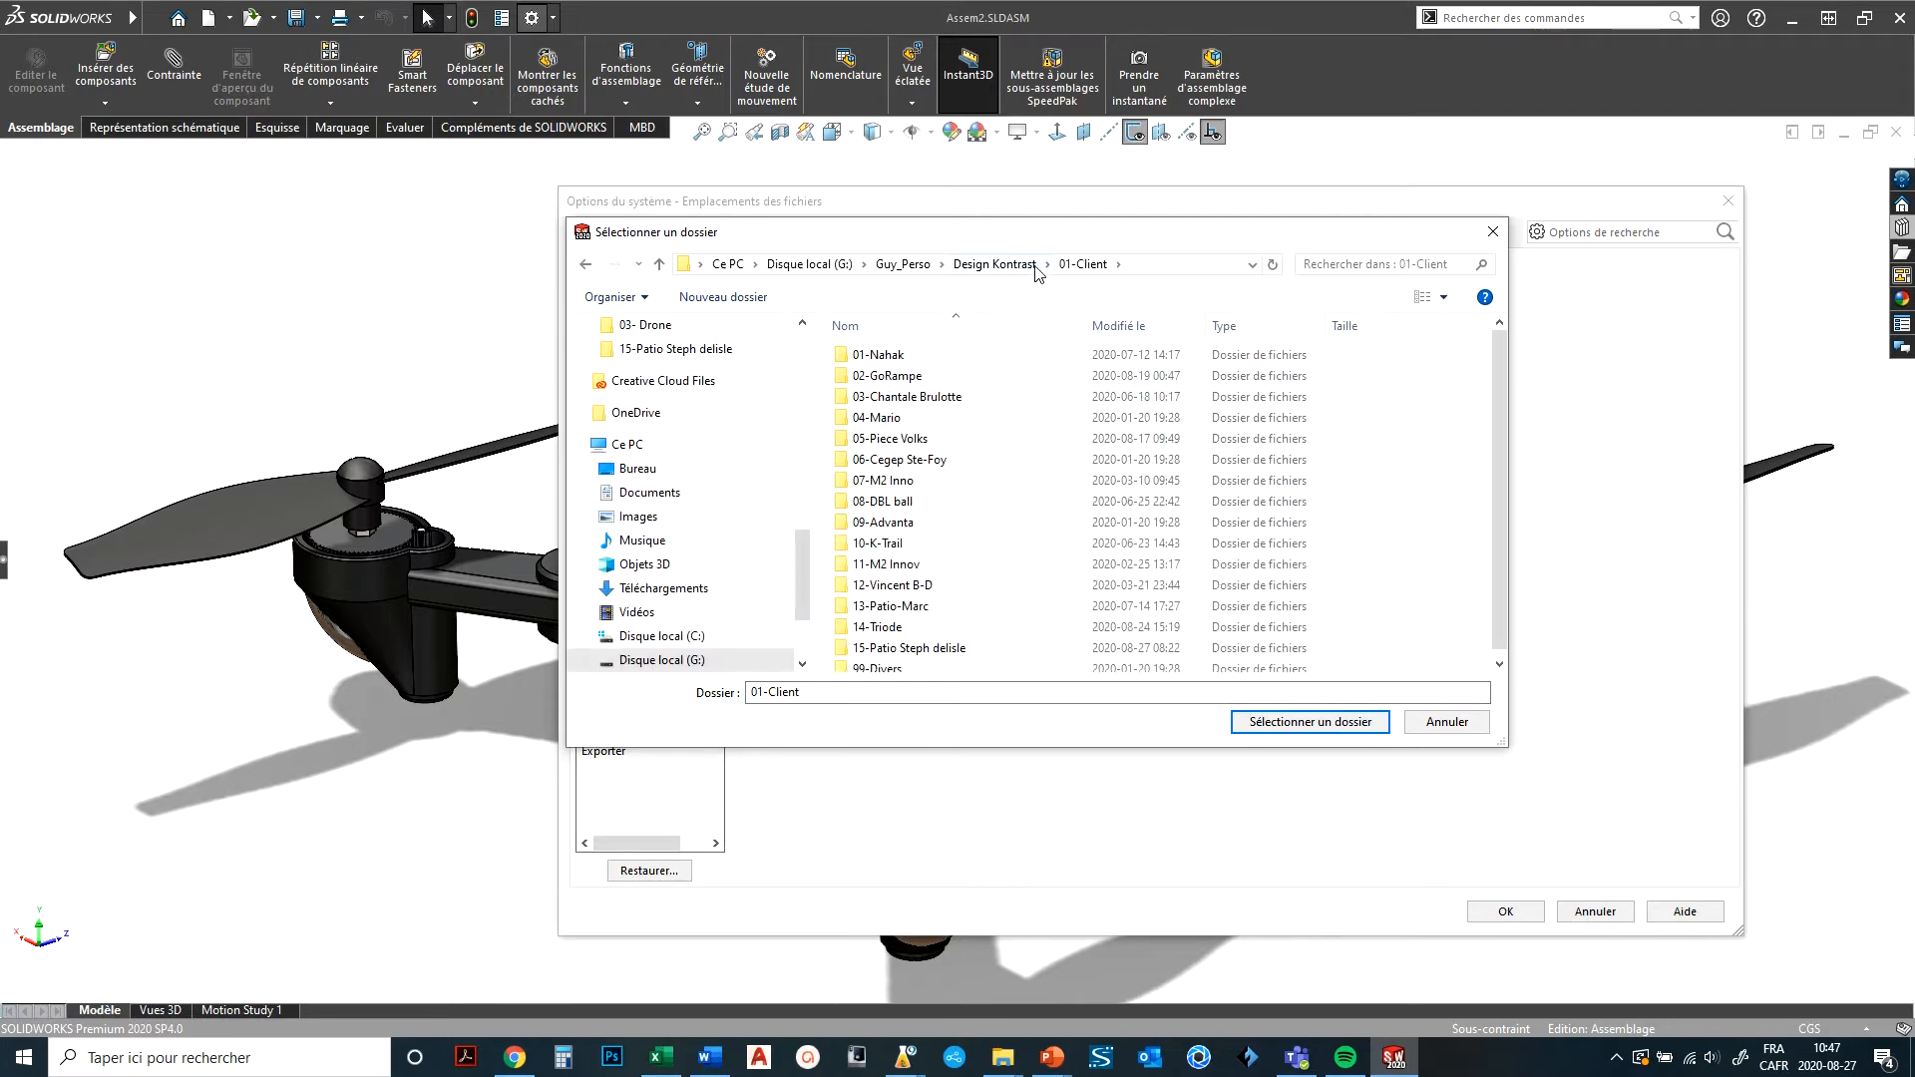
click(1034, 266)
double_click(877, 357)
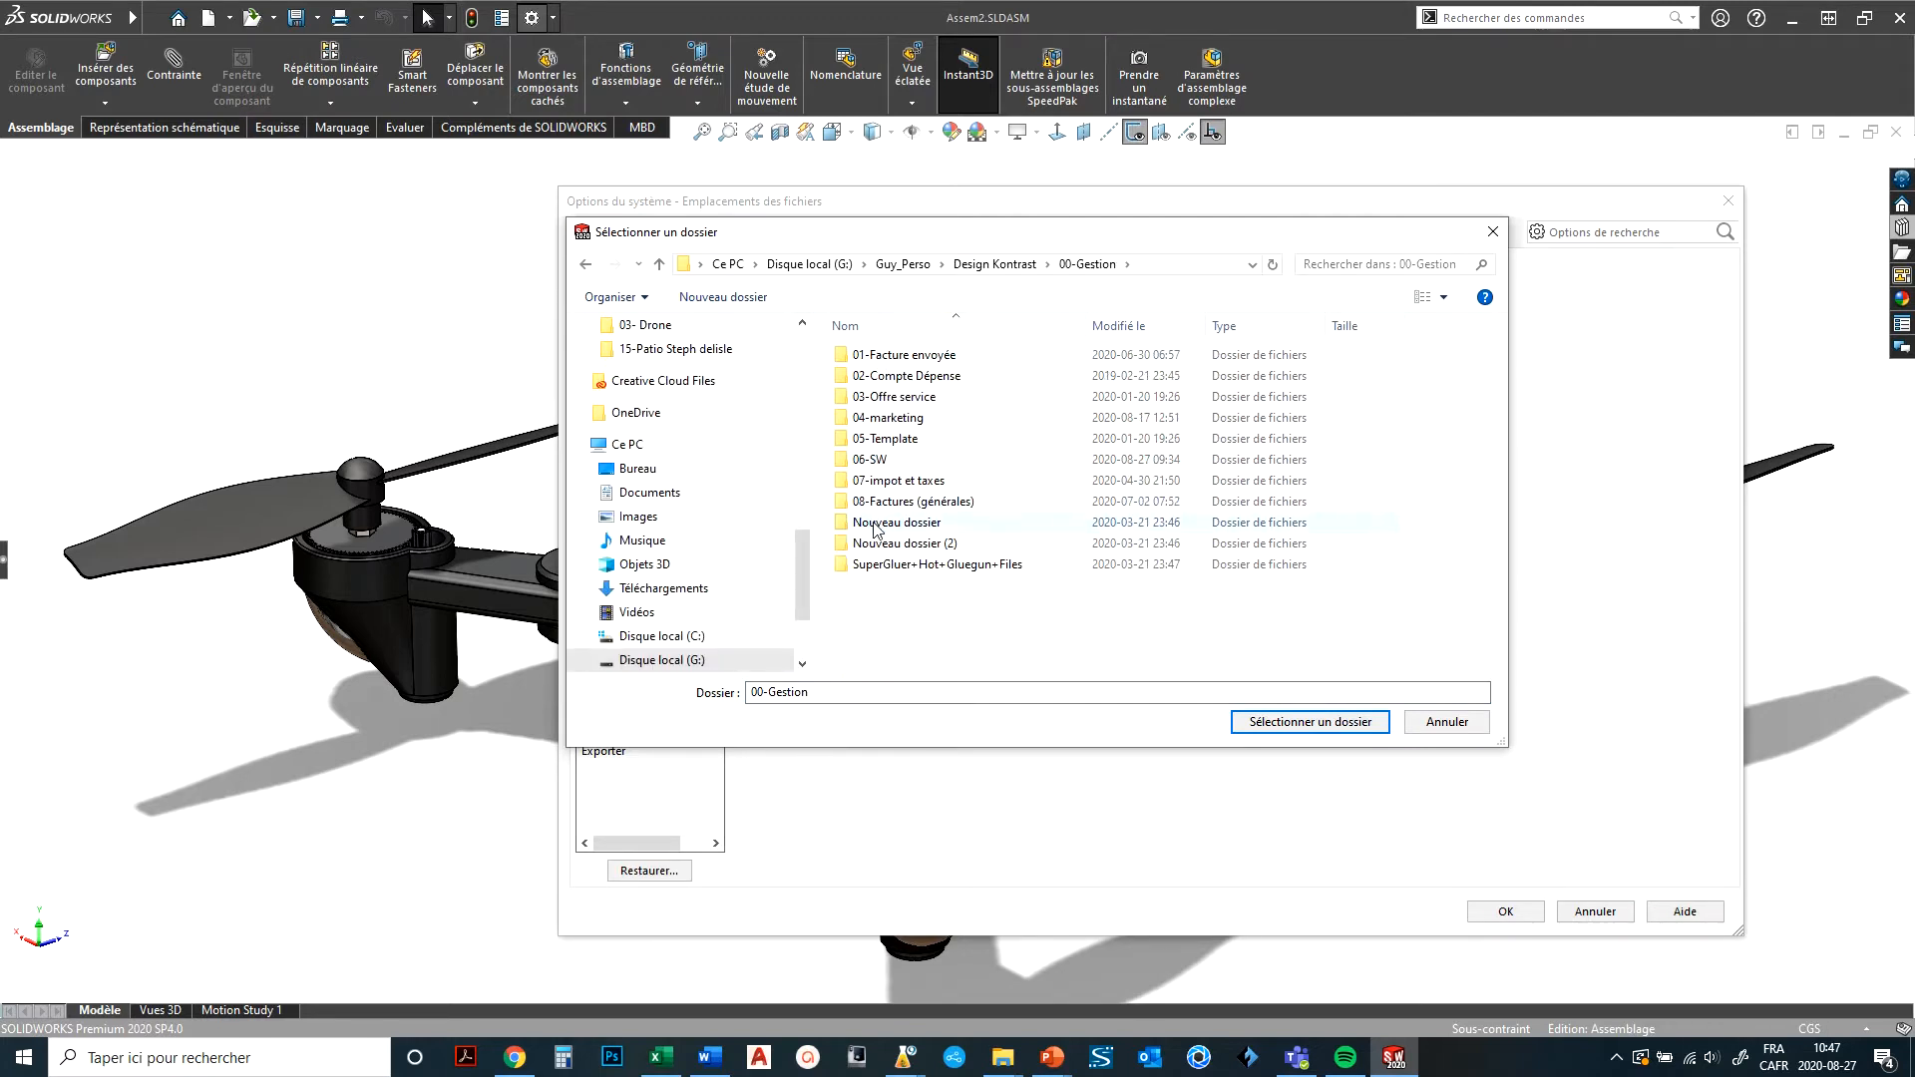
double_click(883, 465)
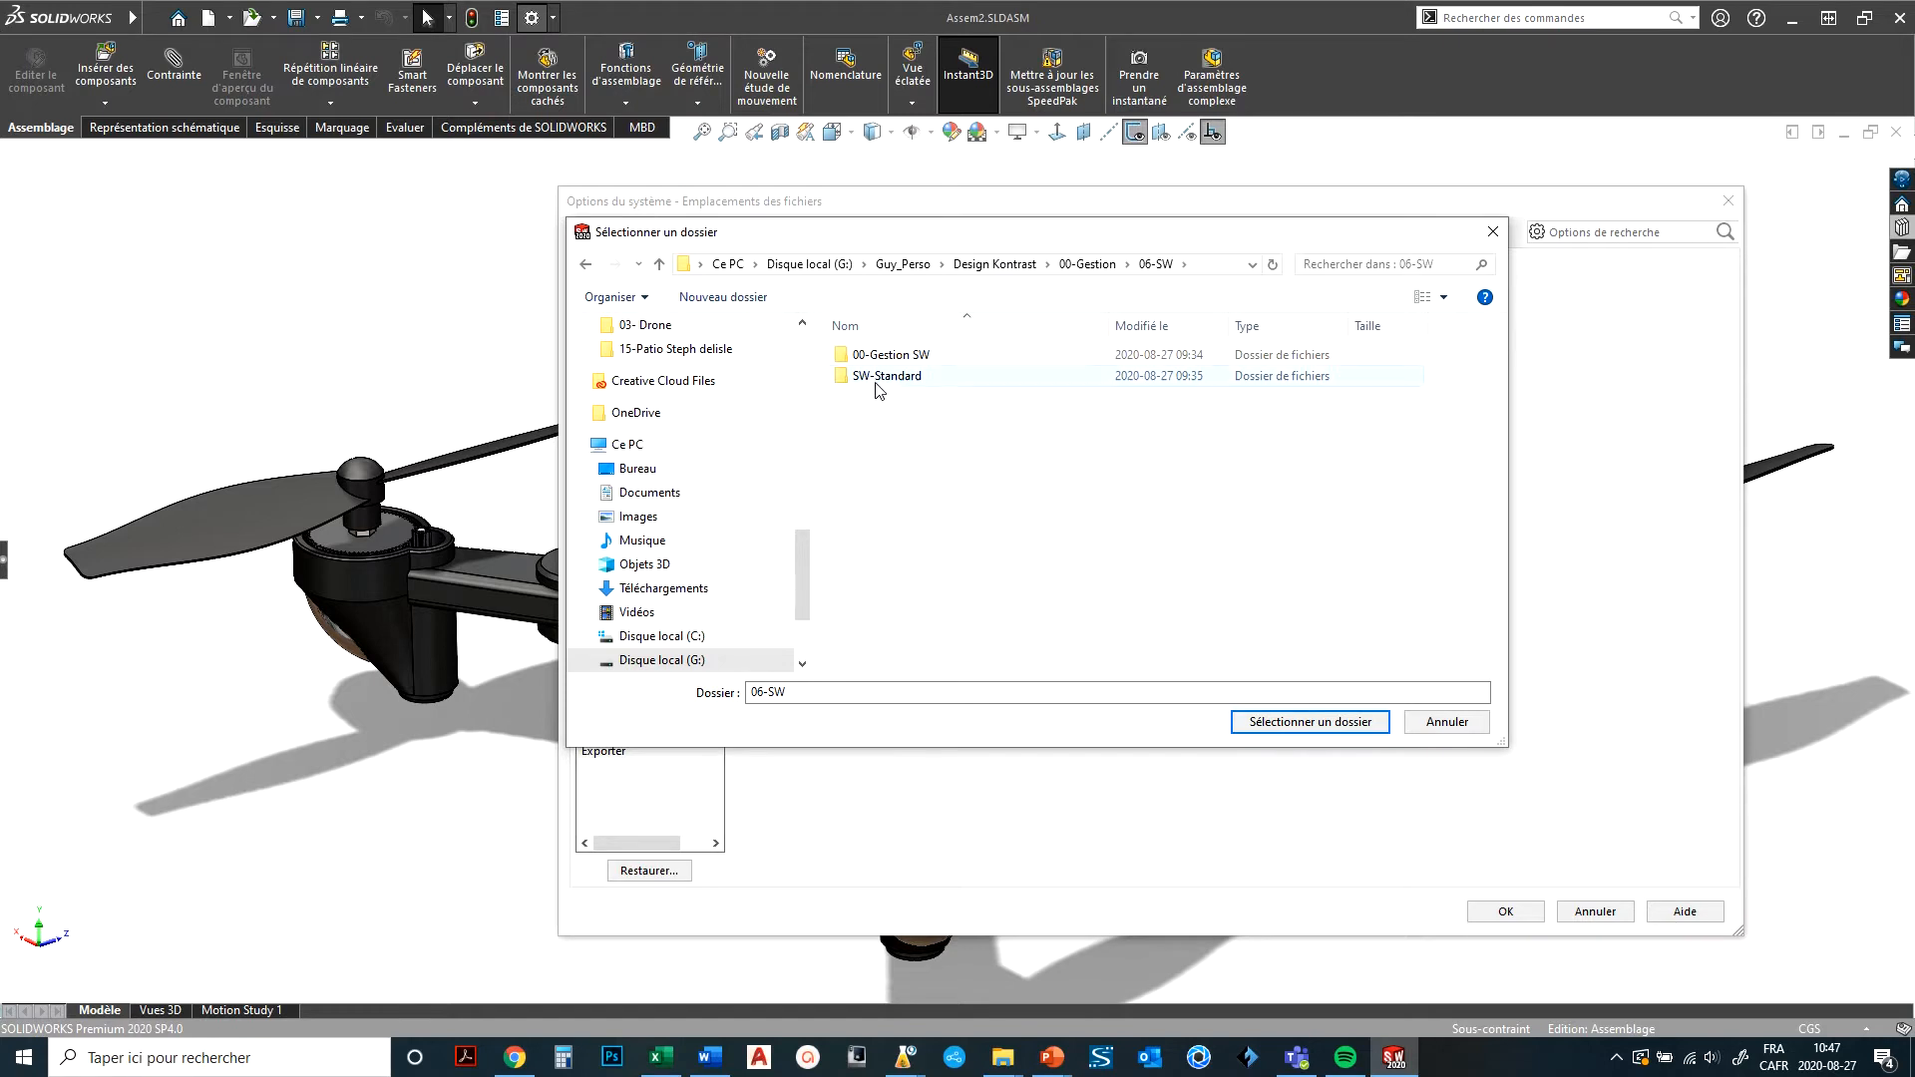
click(879, 379)
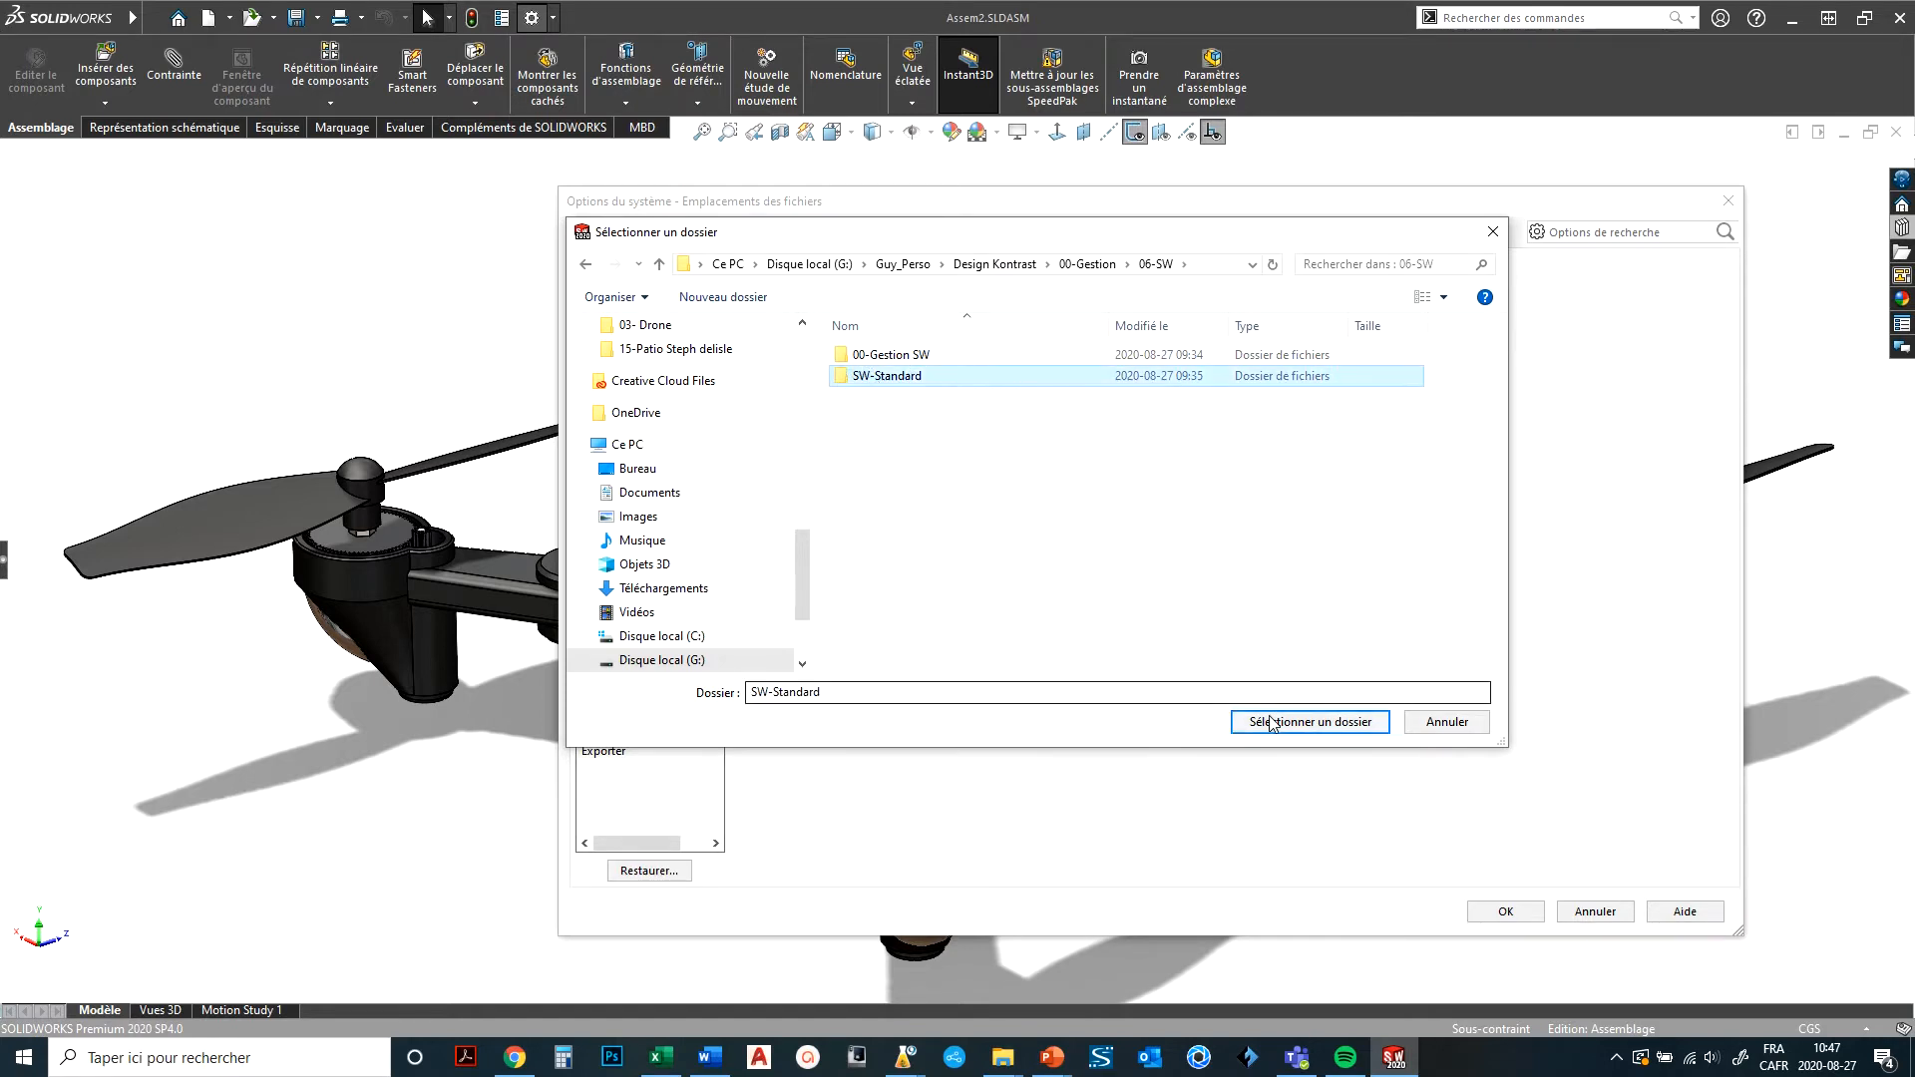
click(1300, 722)
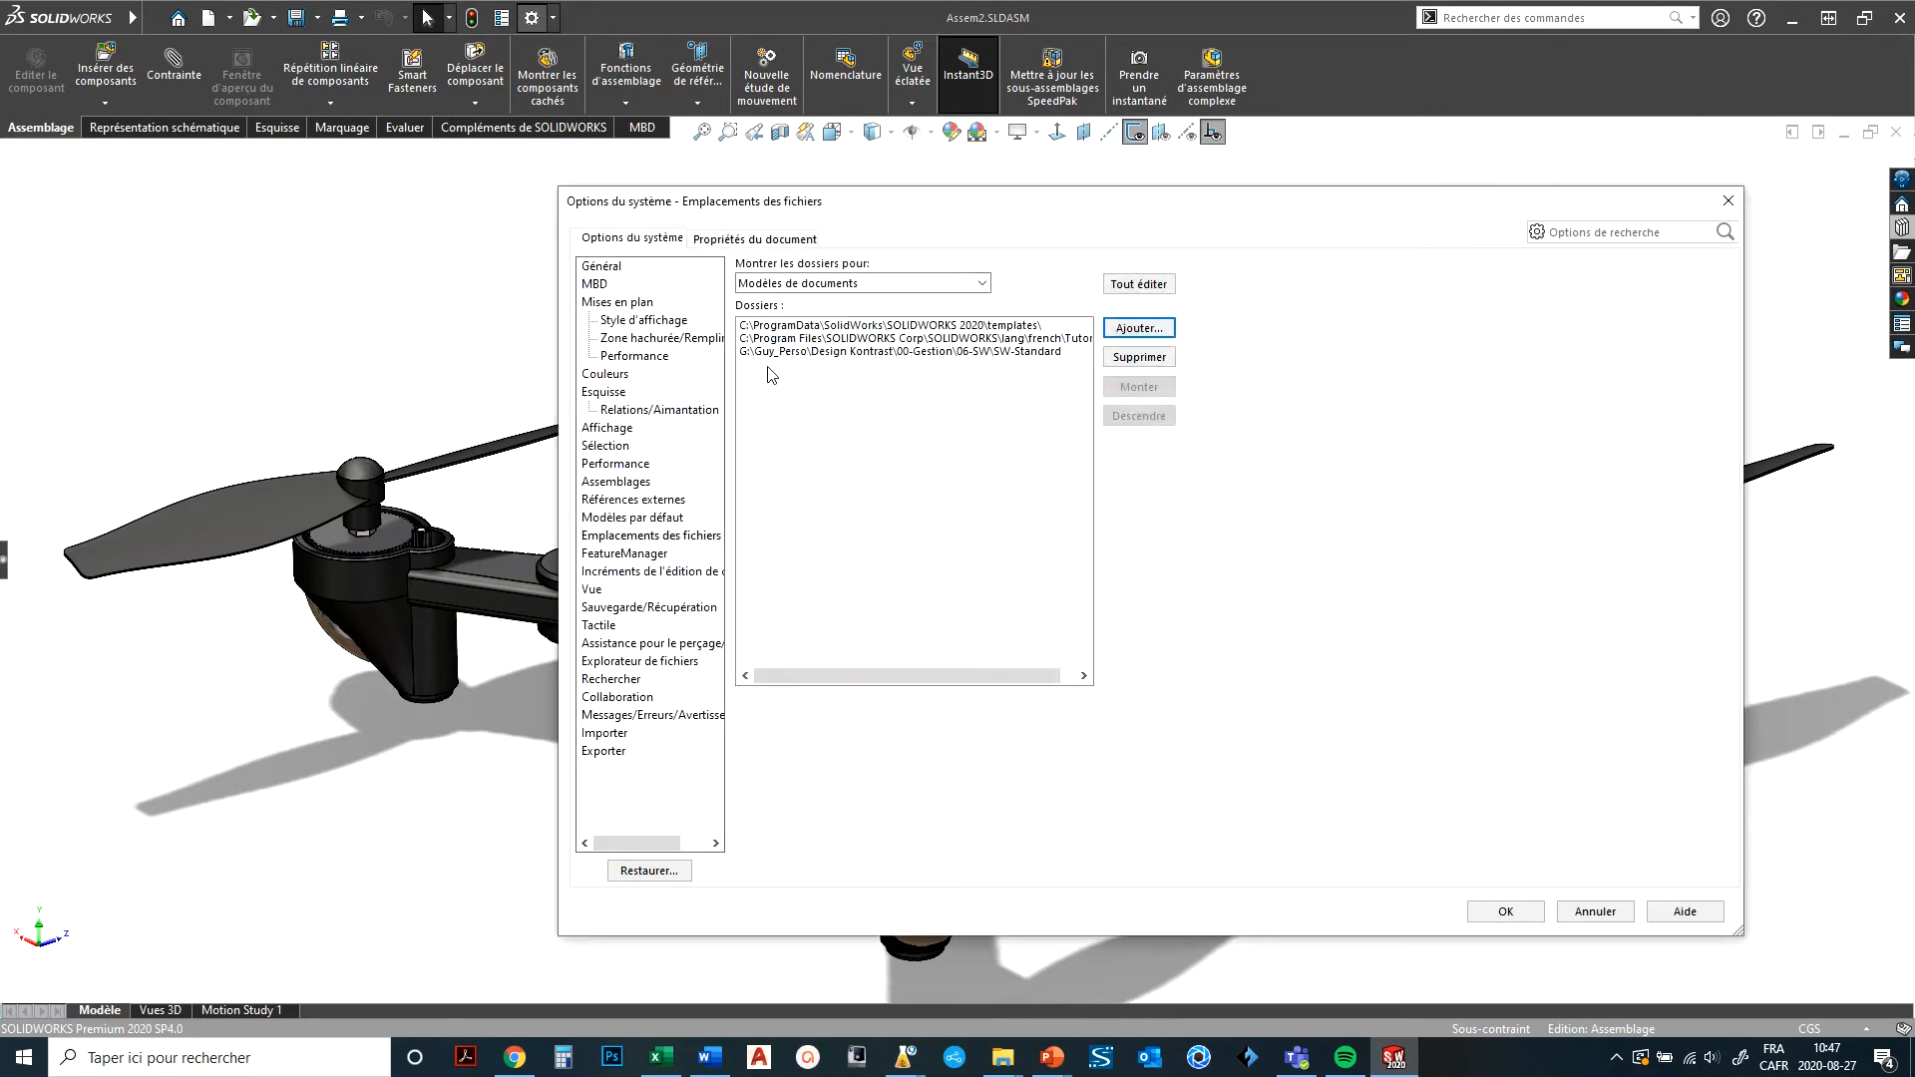
Move the SW-Standard folder to the top of the document template locations and accept the system options.
click(771, 353)
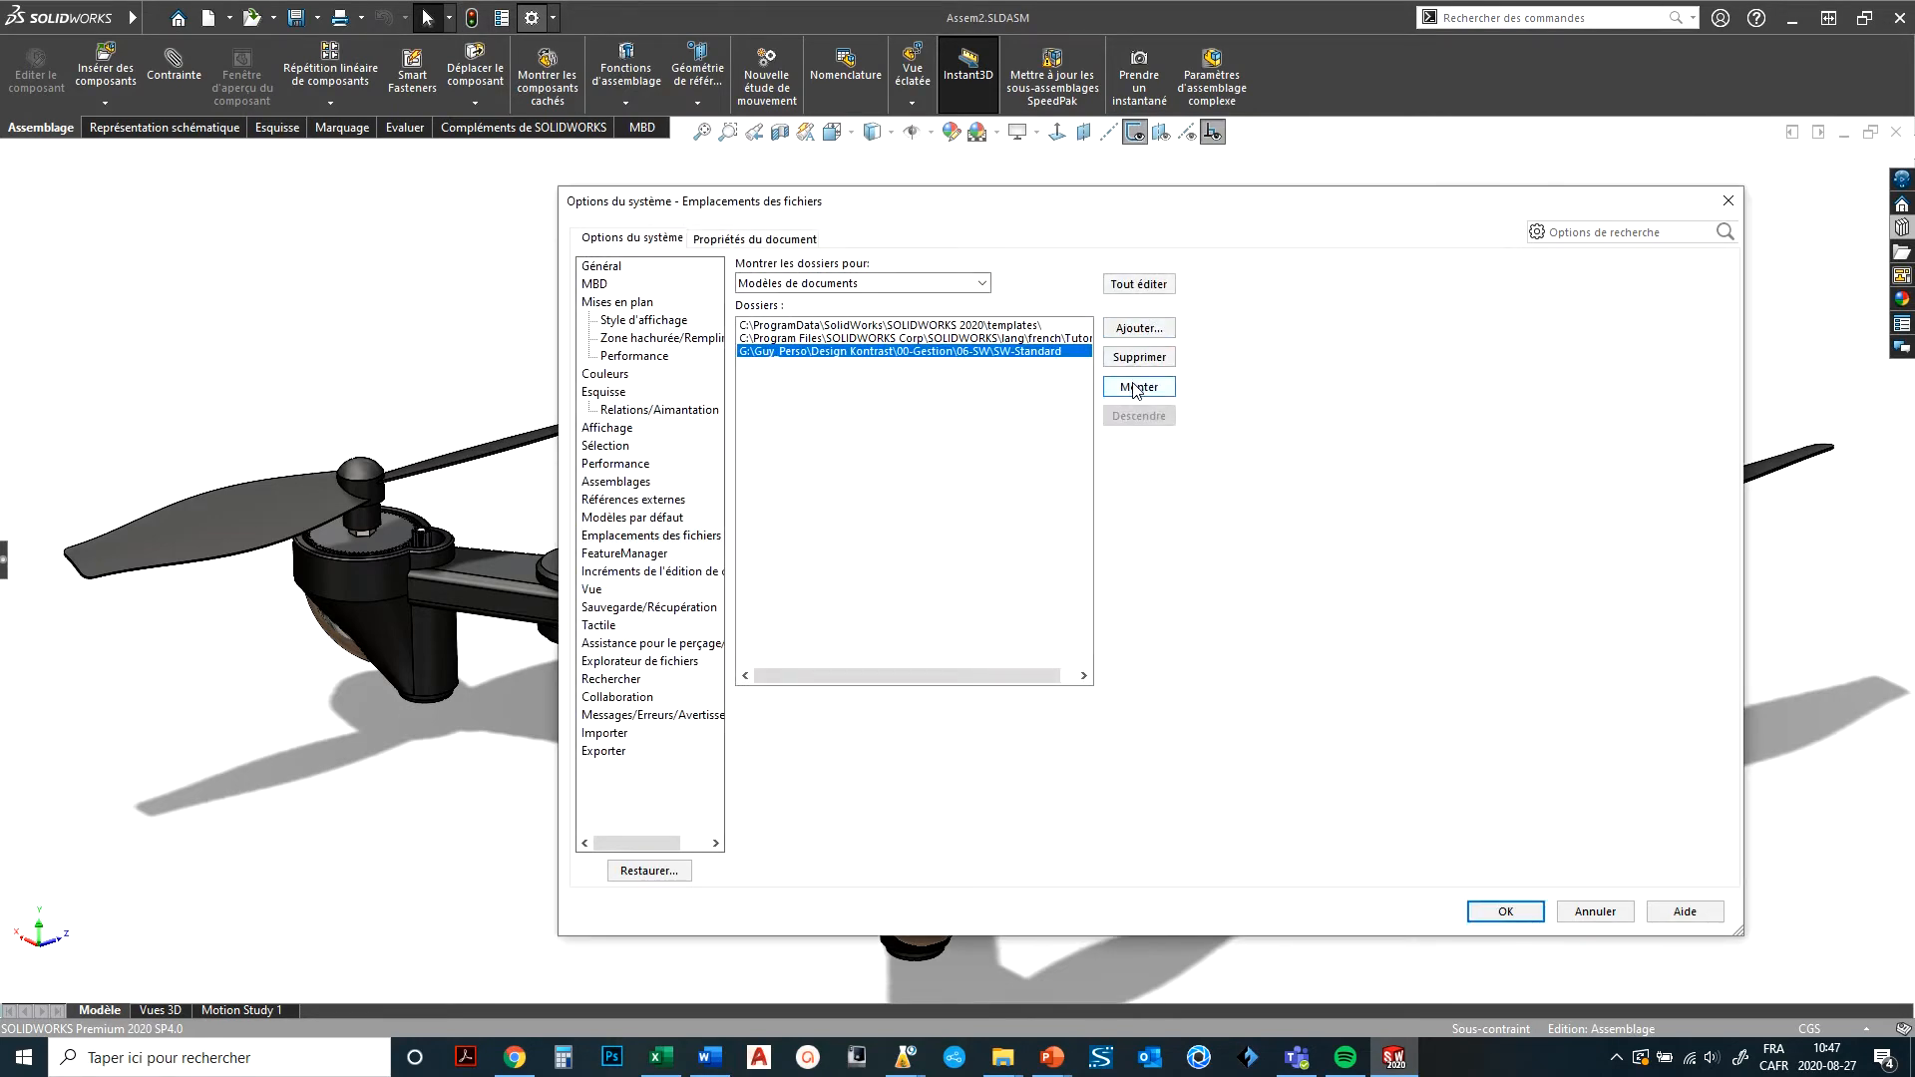
click(1134, 389)
click(1134, 389)
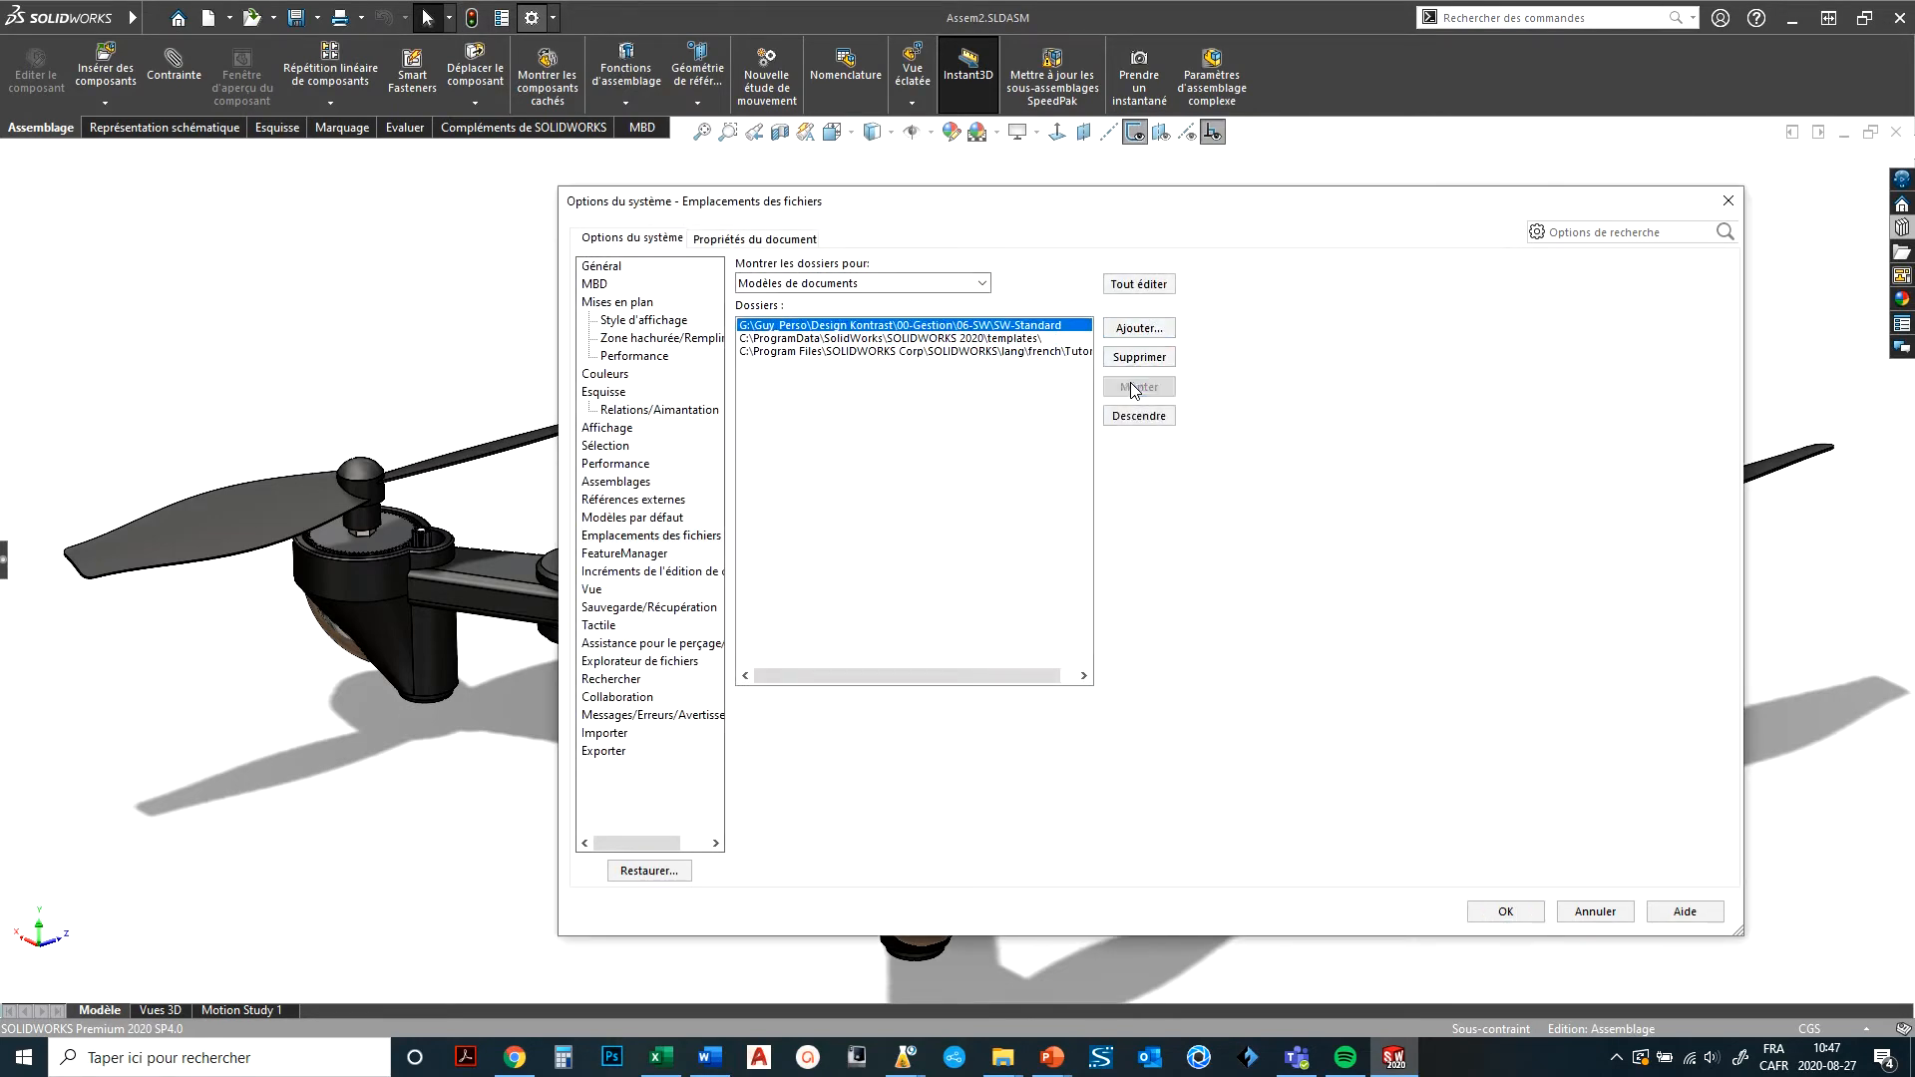
click(1505, 912)
click(159, 19)
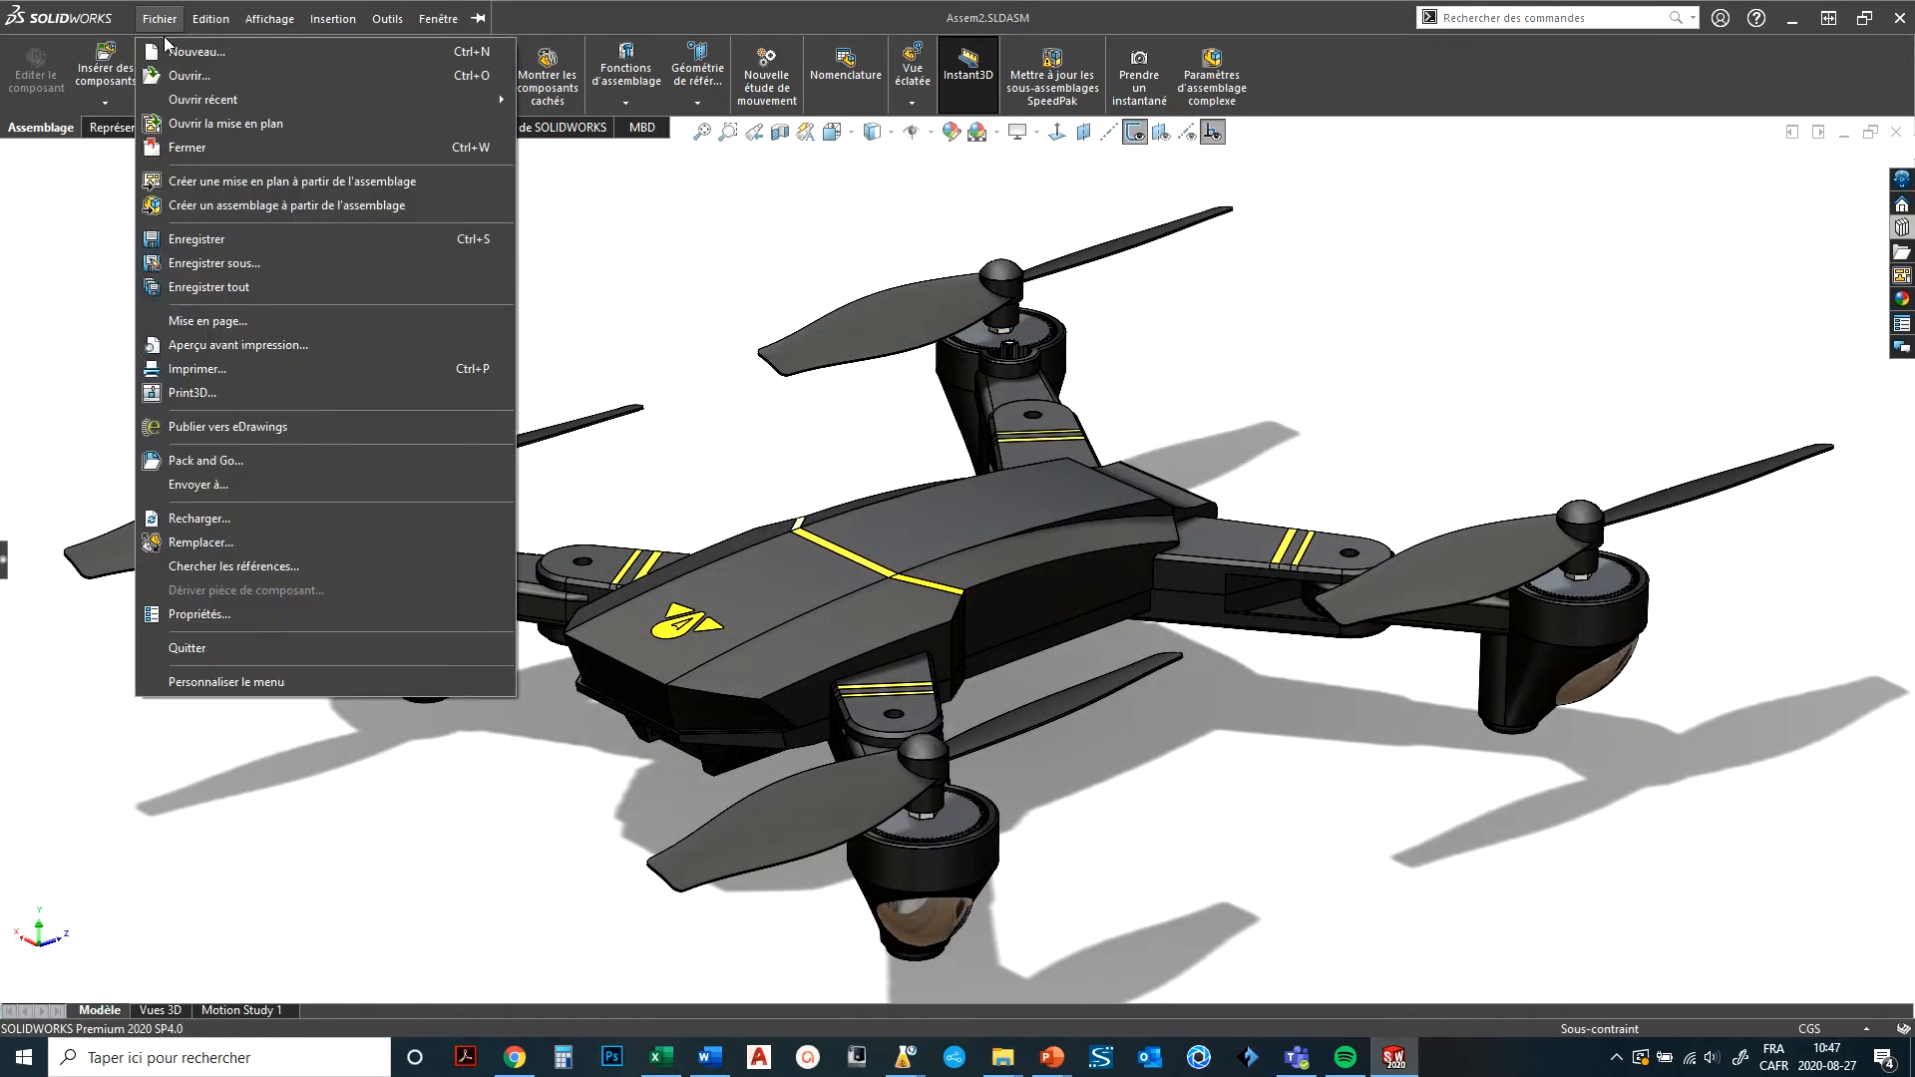
click(189, 76)
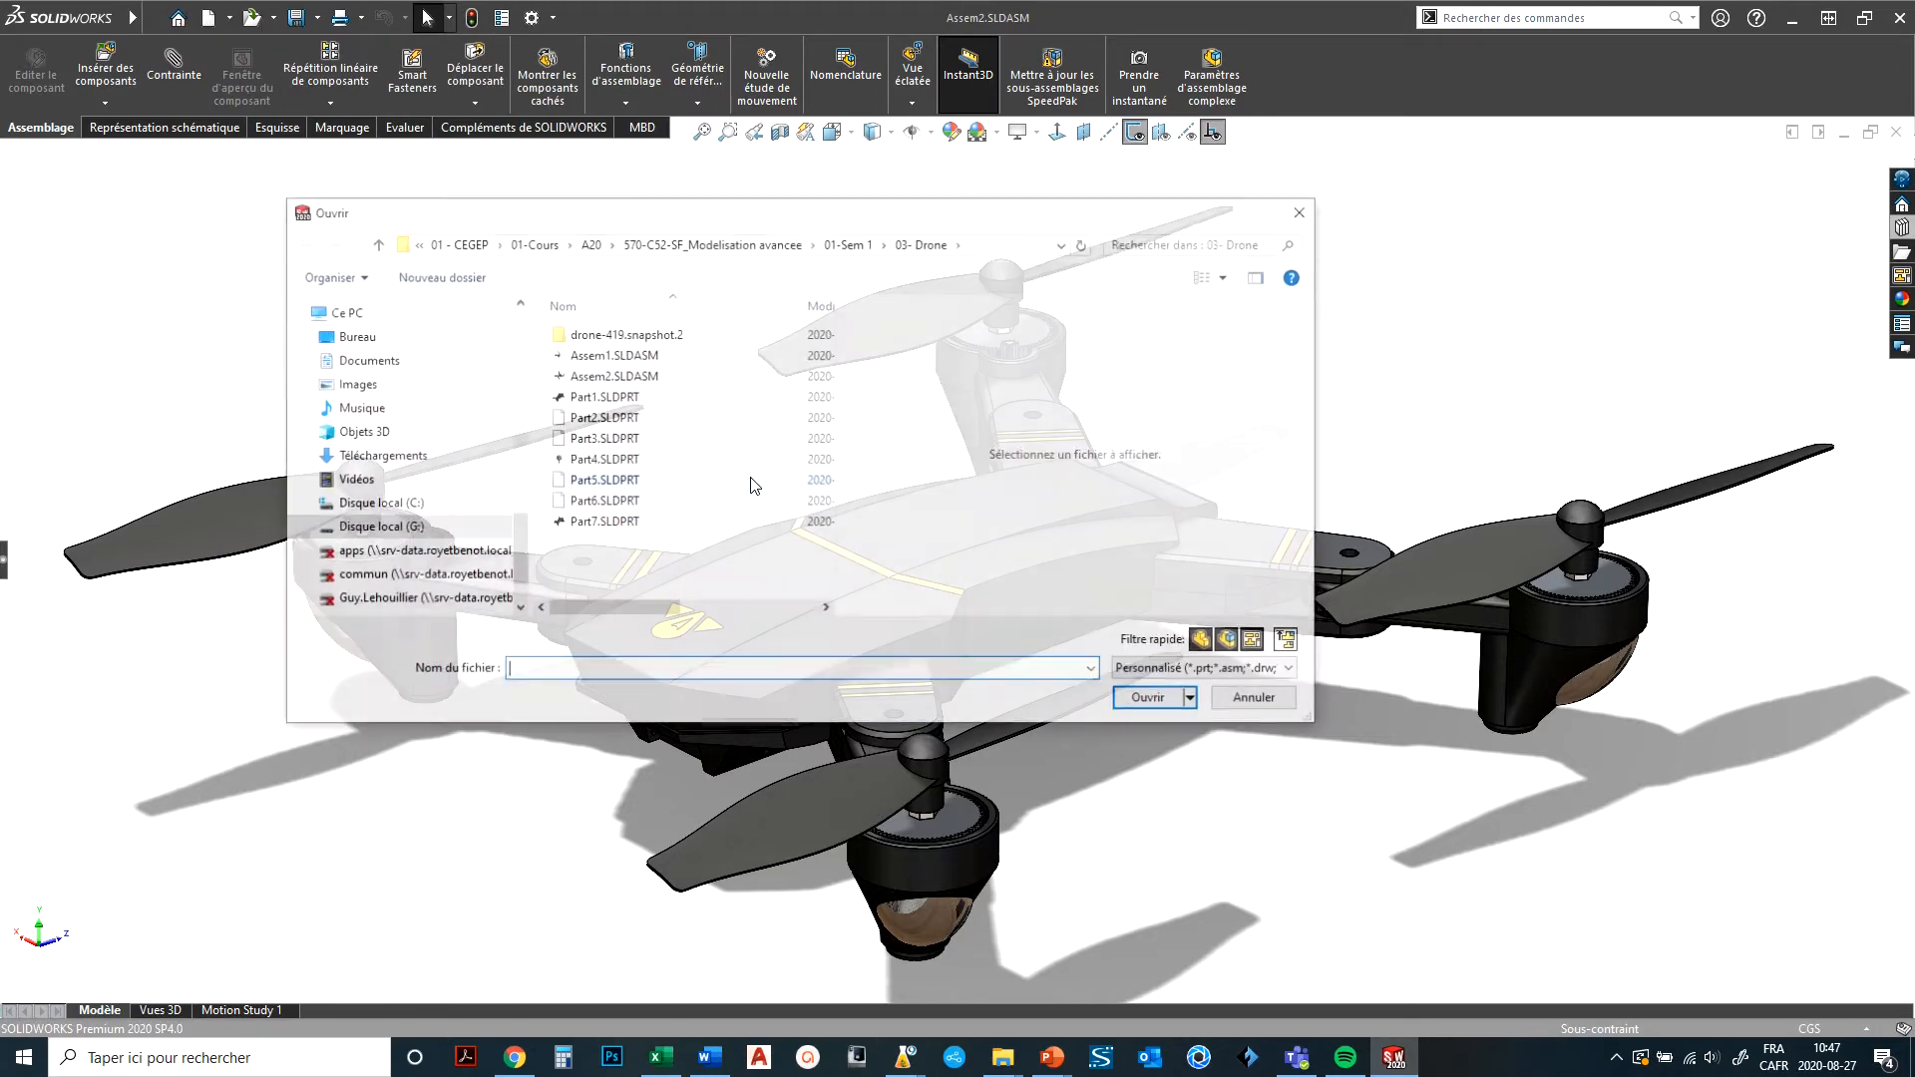
click(1259, 700)
Create a new part from the MECANO template in the SW-Standard template folder.
click(160, 19)
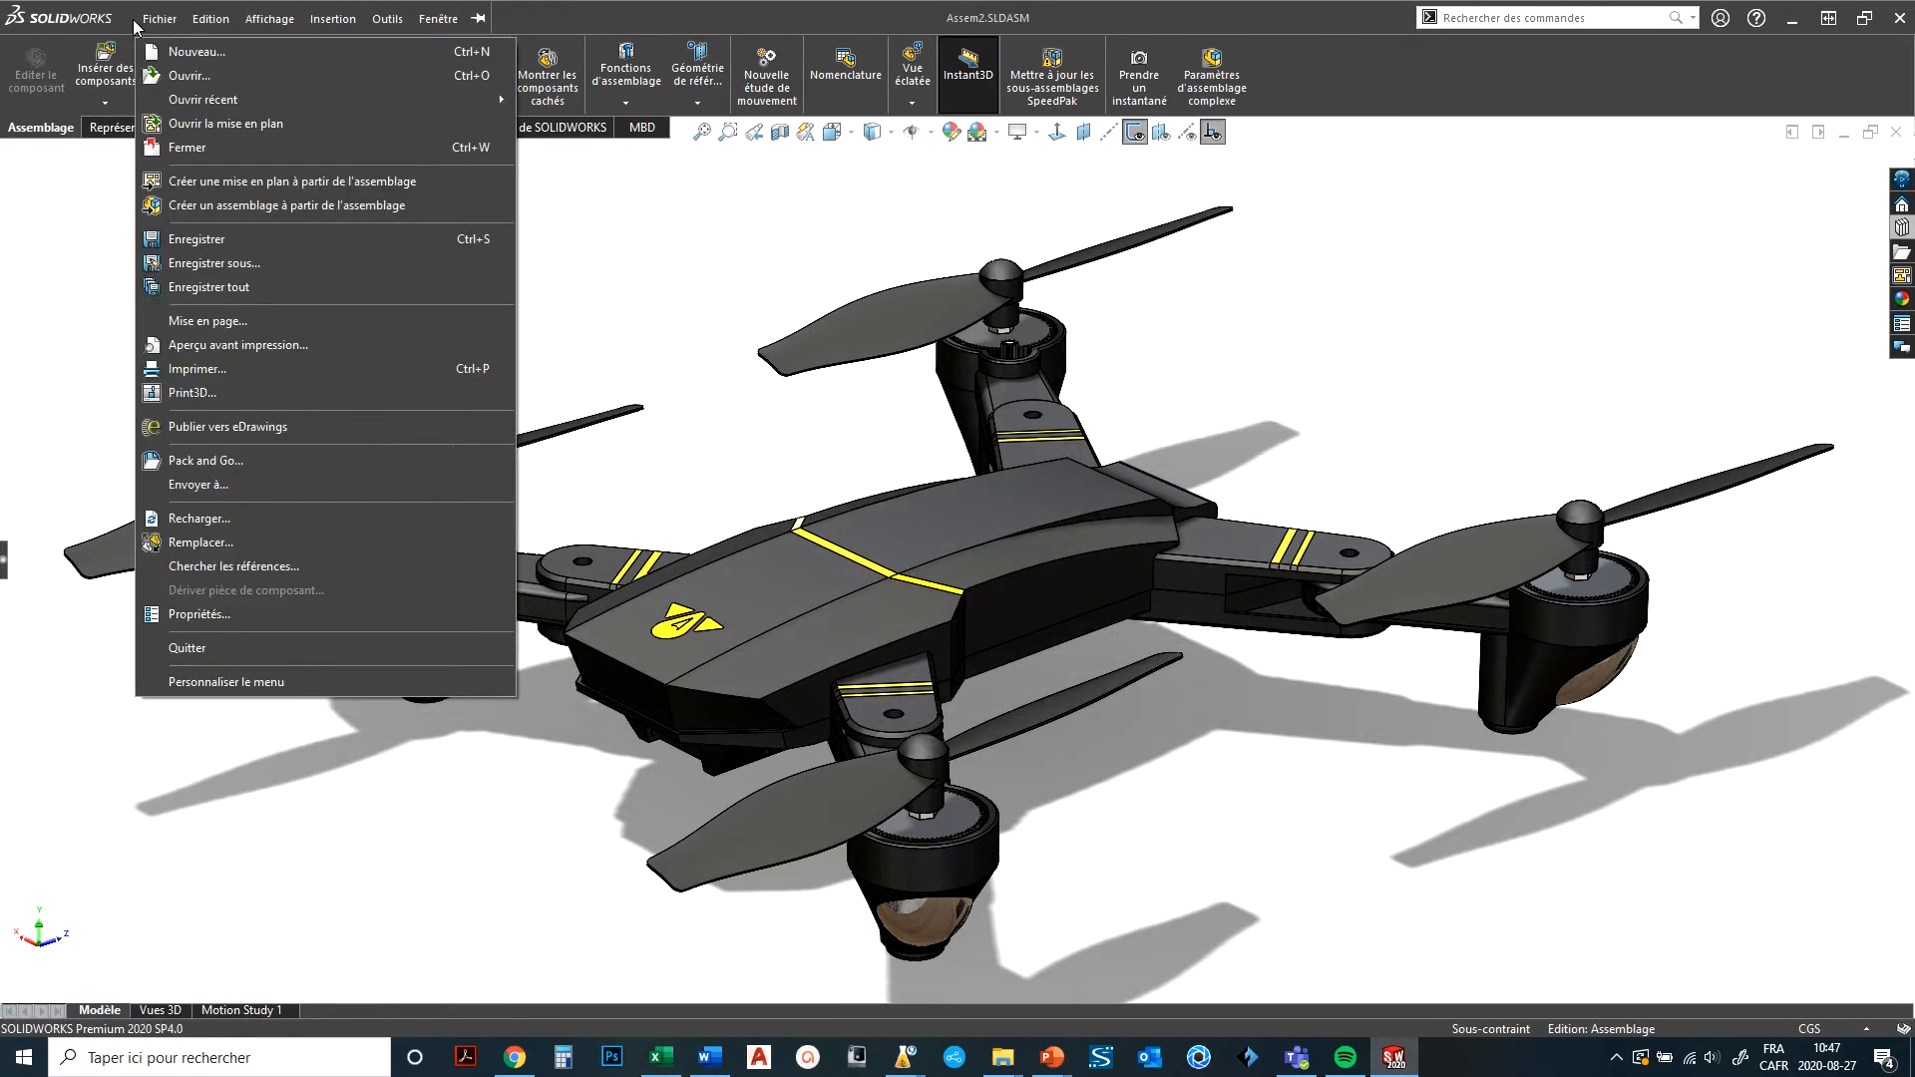
click(195, 55)
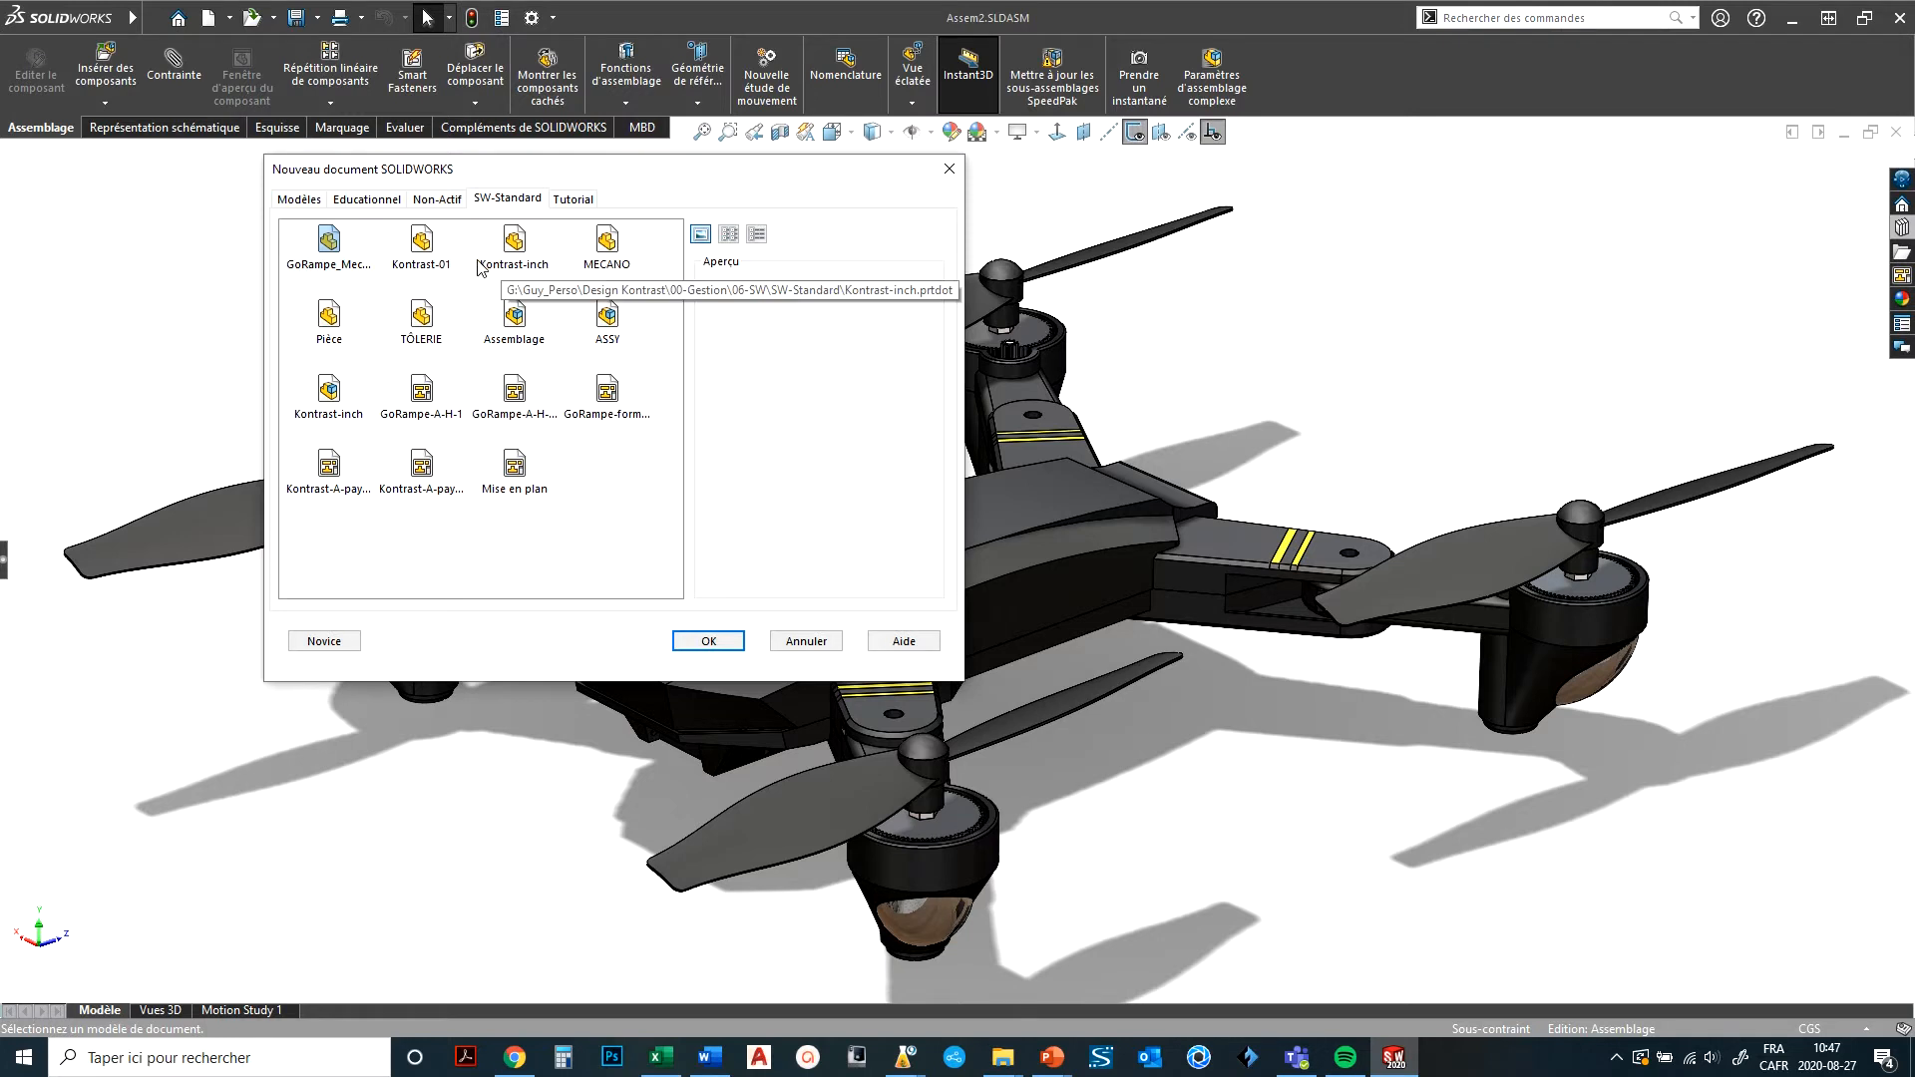
click(606, 250)
click(709, 639)
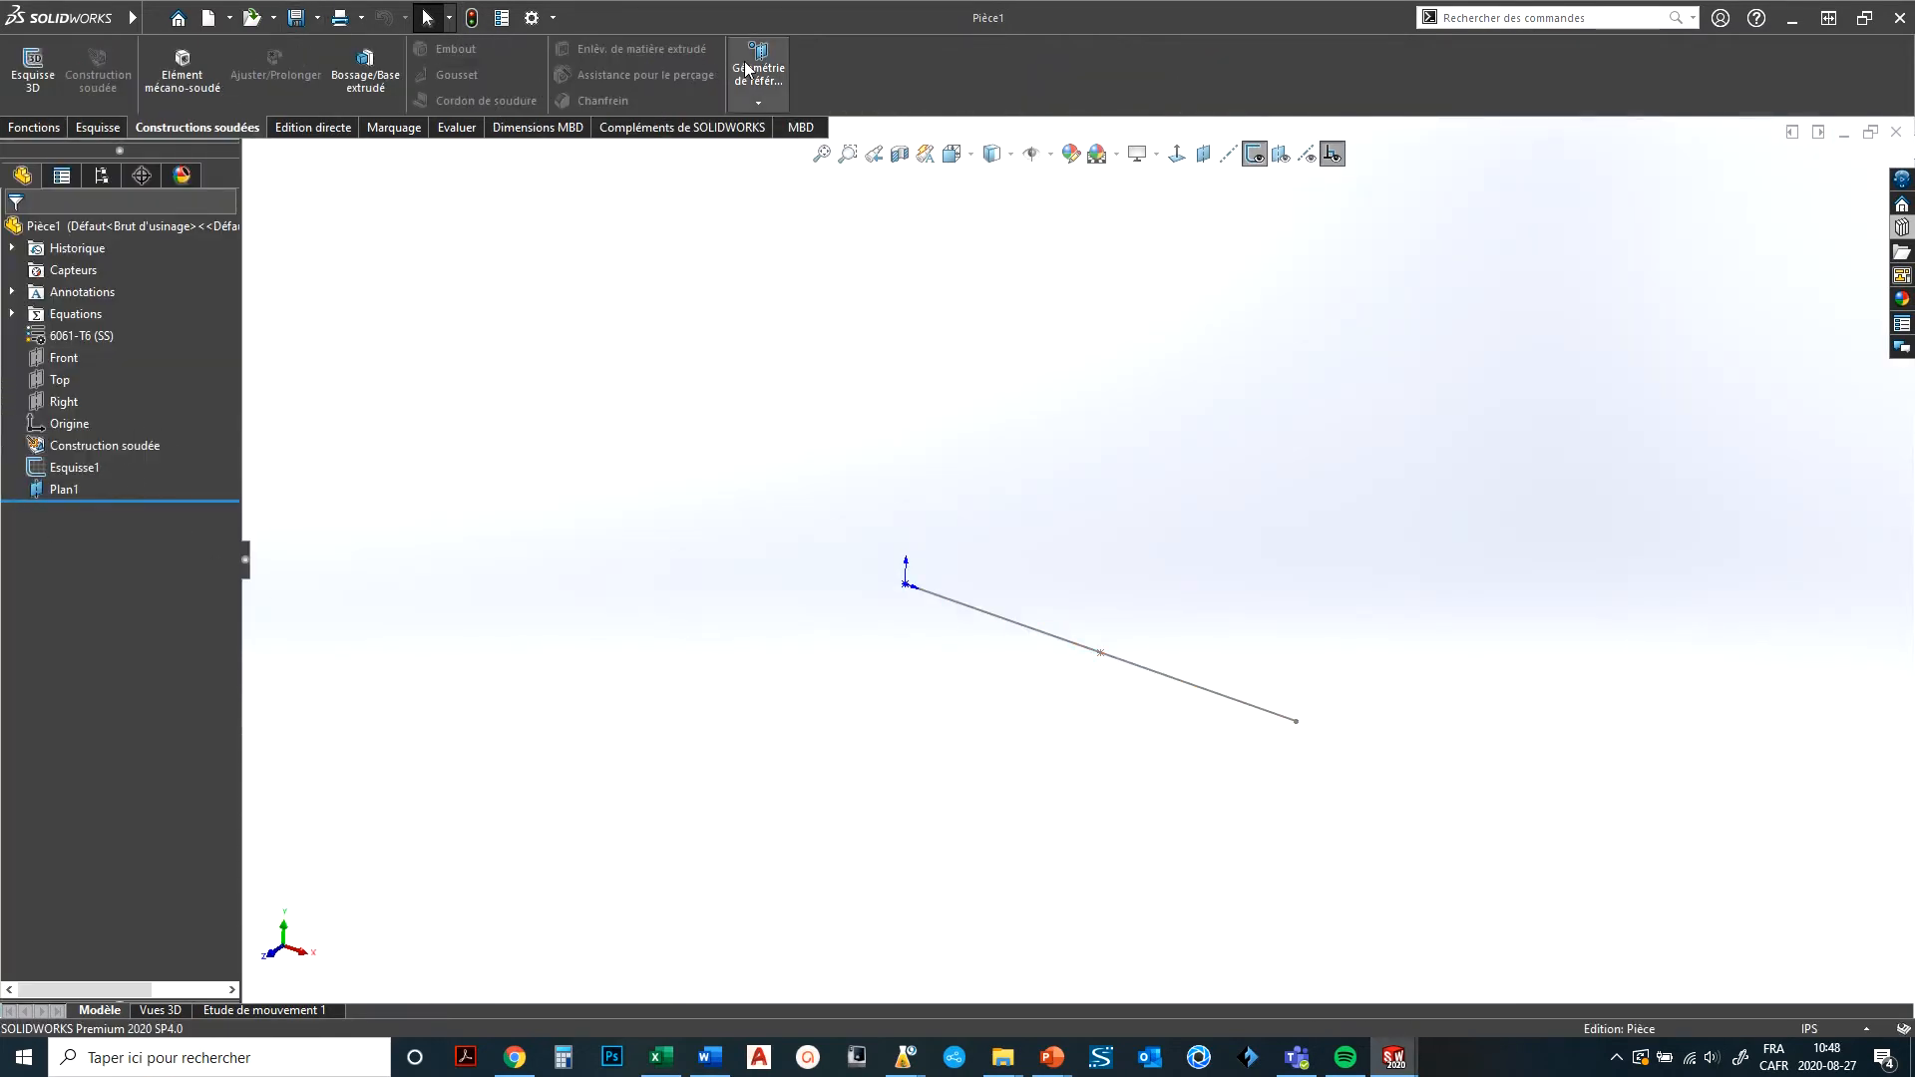
Add the Tôlerie and Surfaces command sets to the CommandManager.
right_click(197, 133)
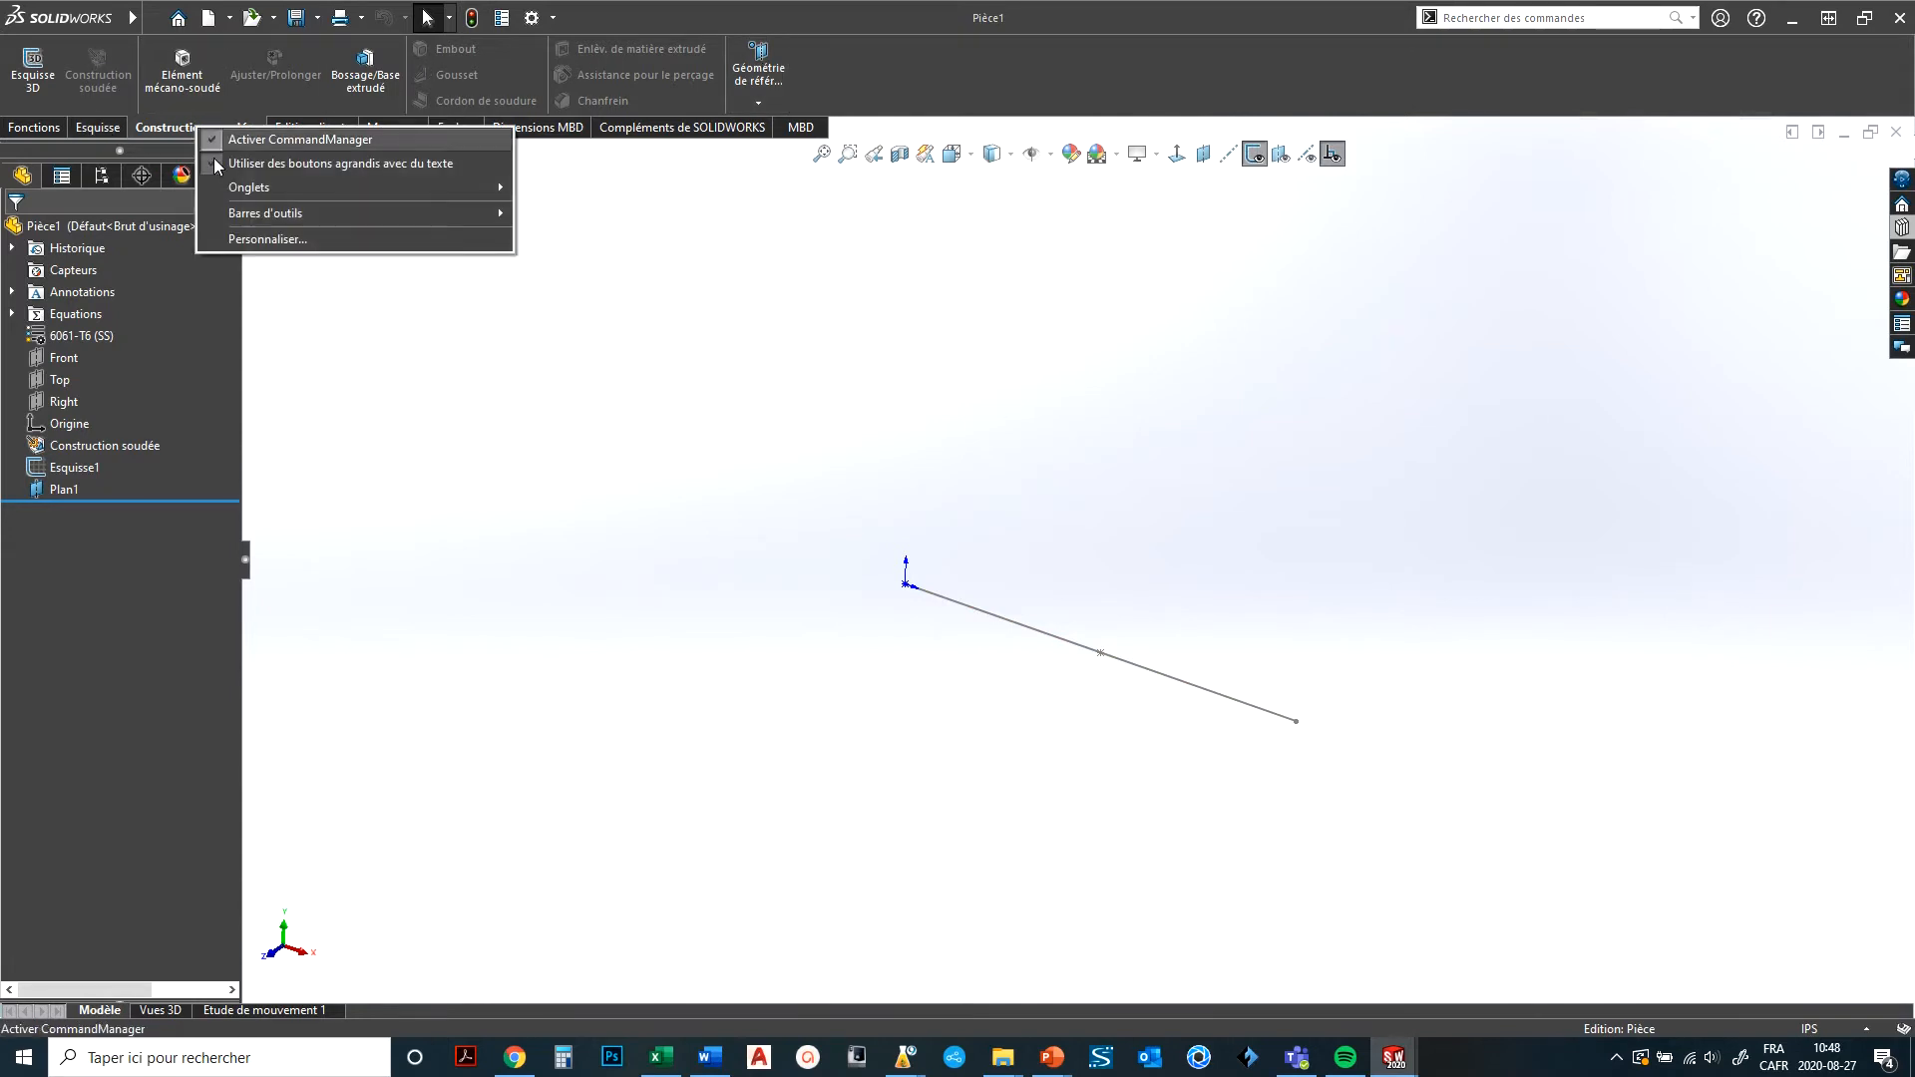
mouse_move(236, 188)
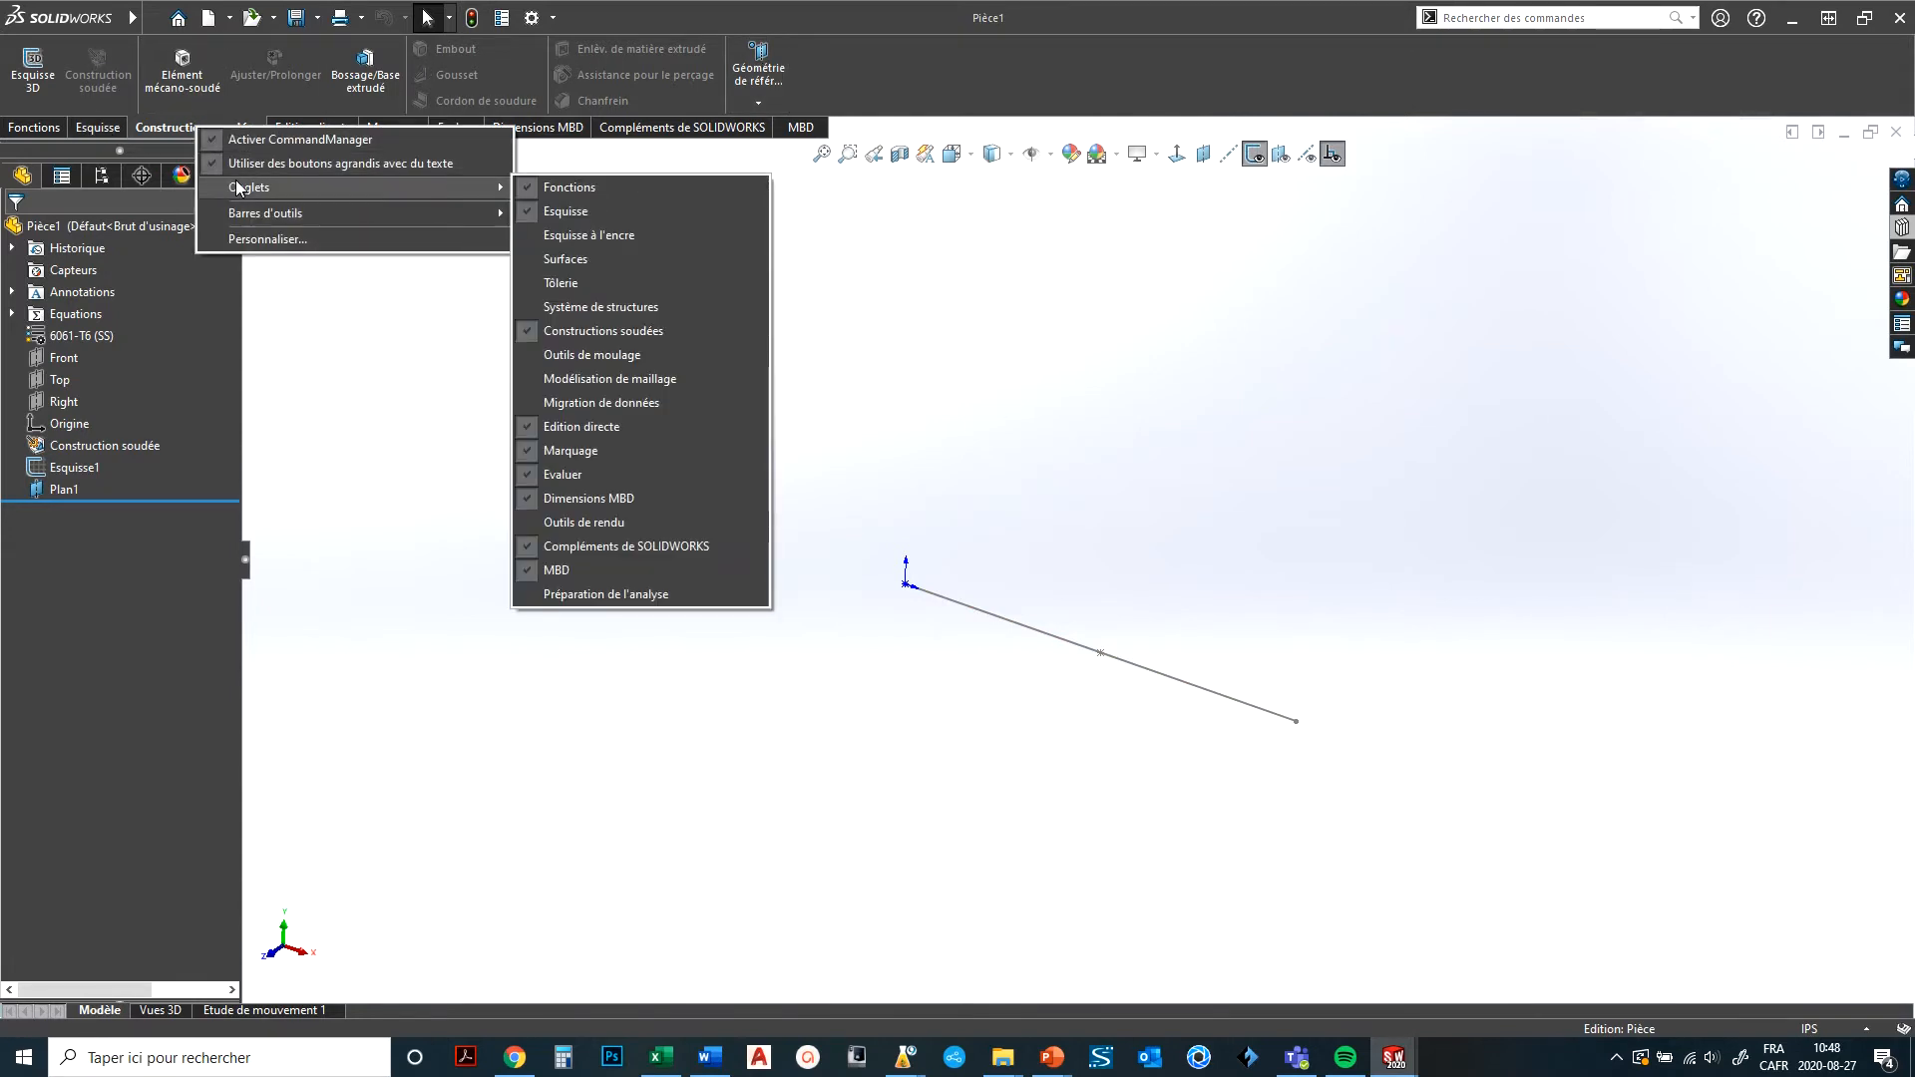
click(527, 283)
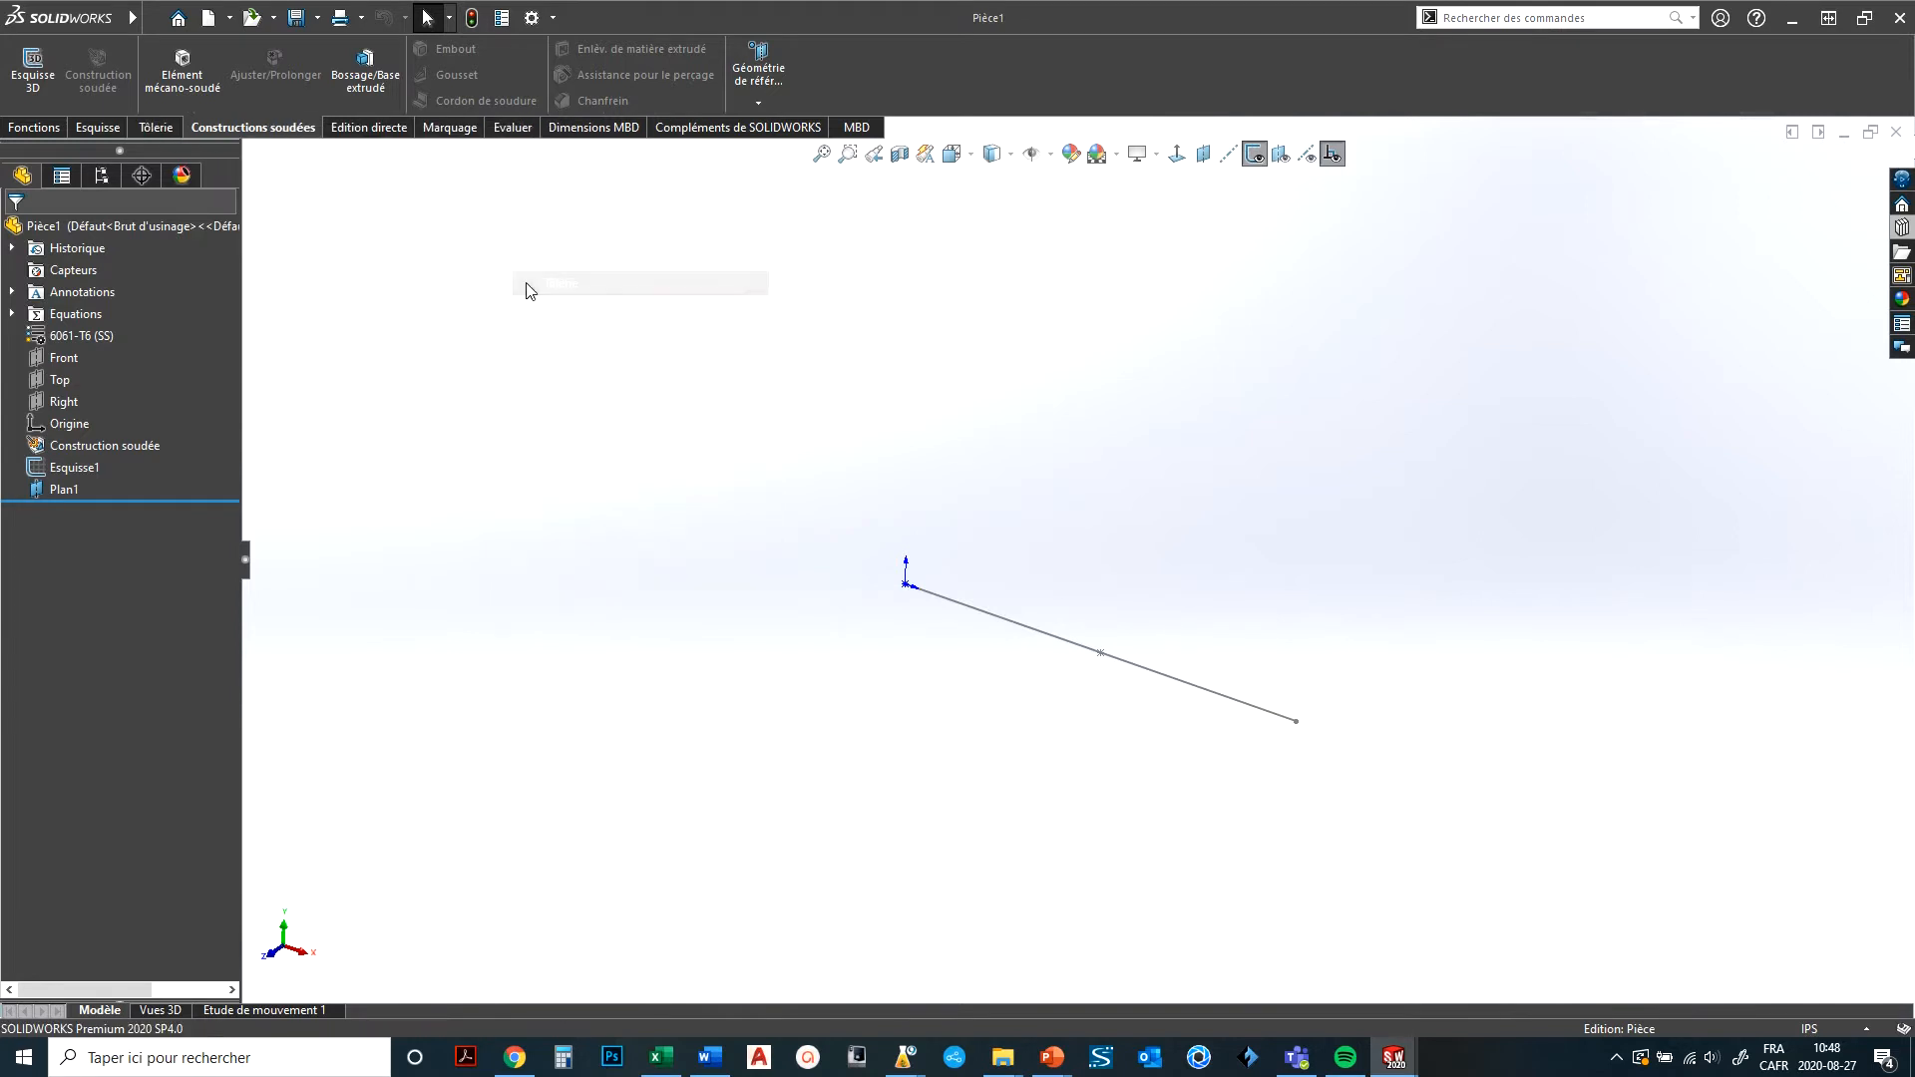
right_click(246, 139)
mouse_move(519, 194)
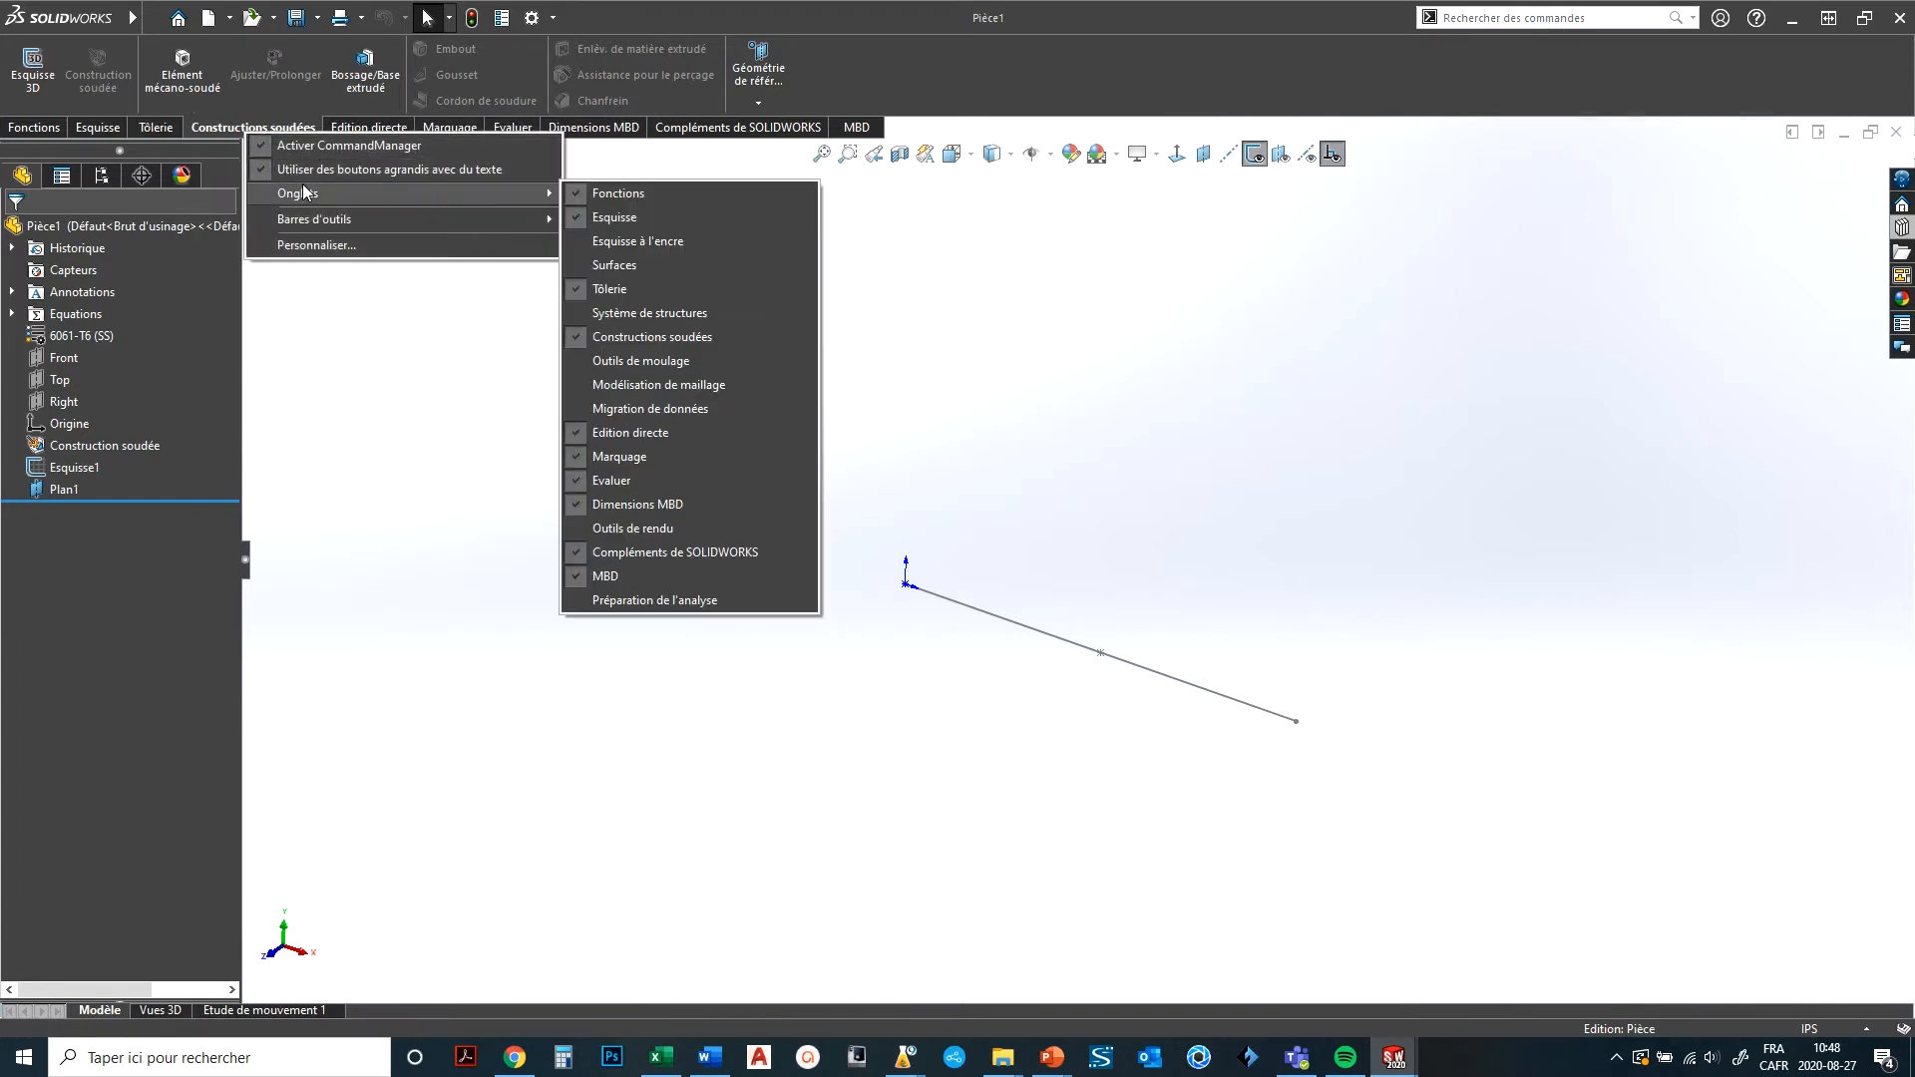
click(584, 266)
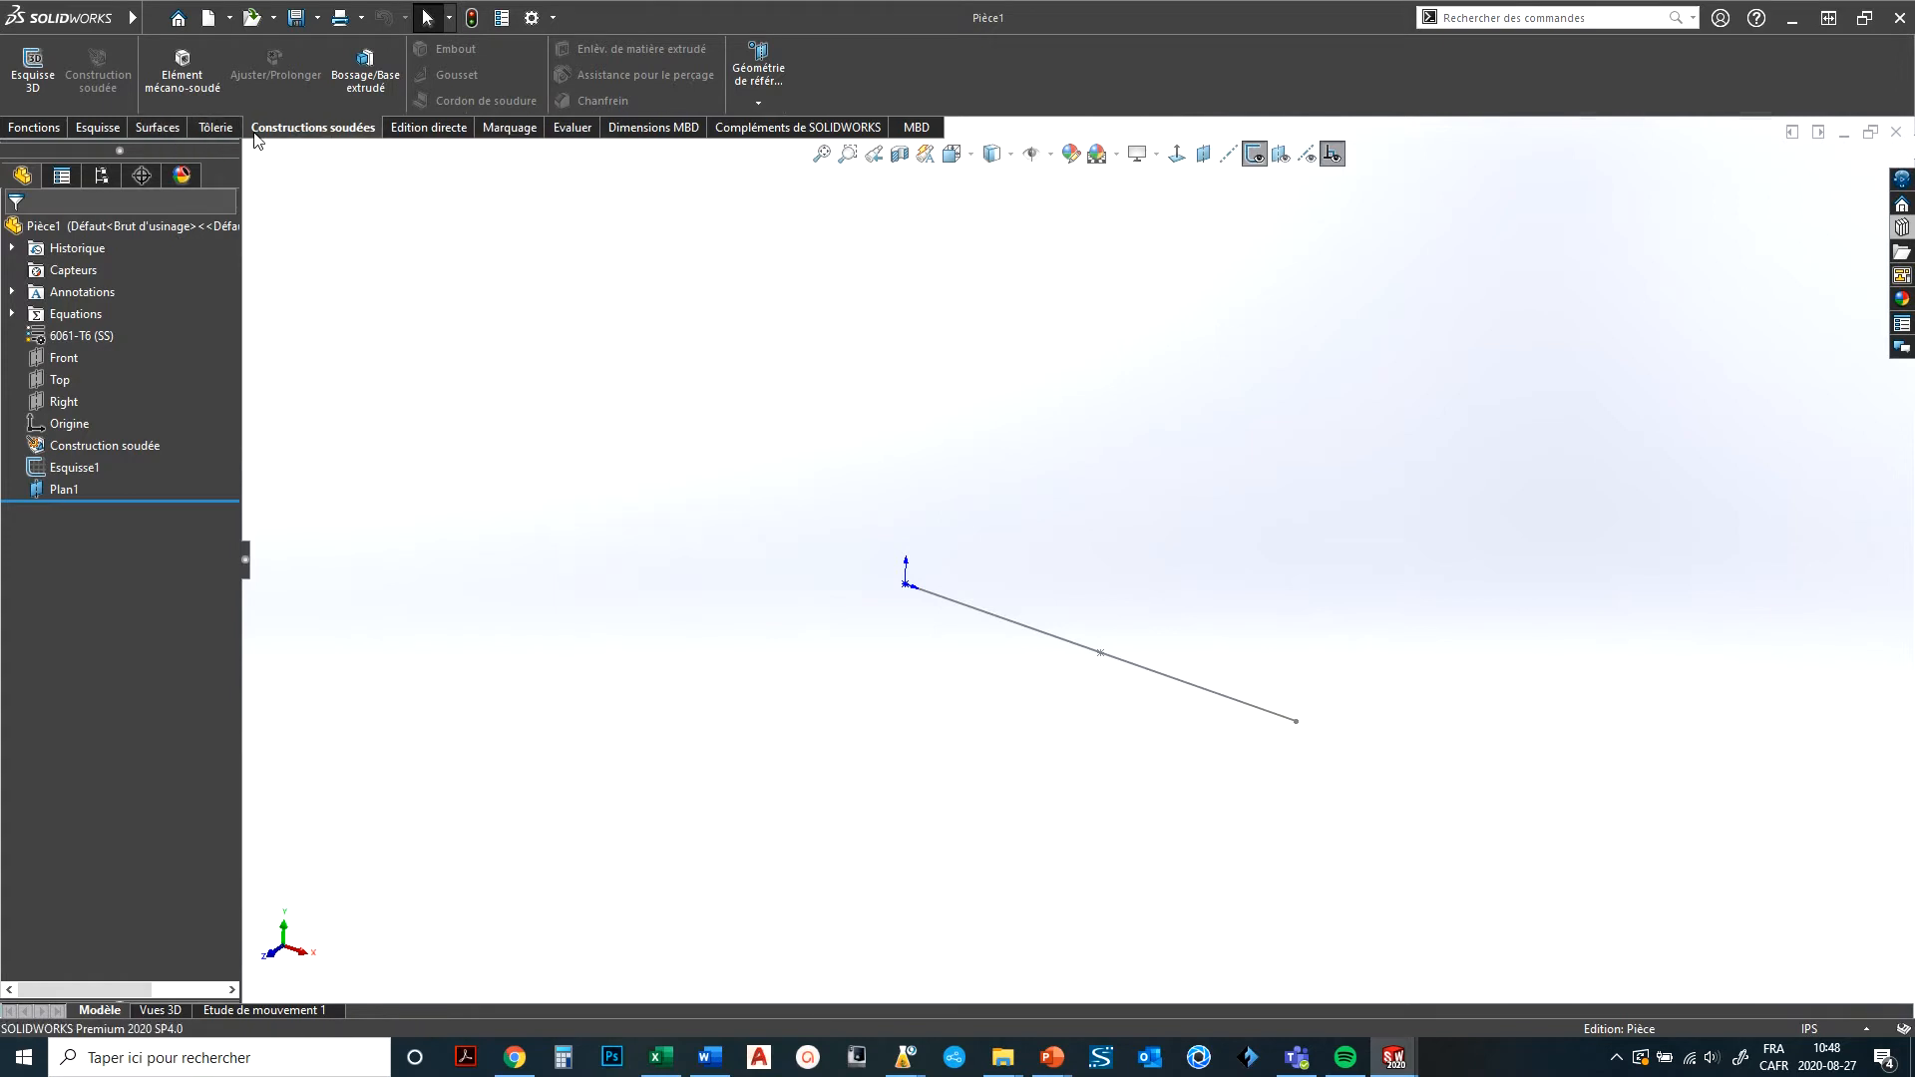
Check which profile standards the Elément mécano-soudé command offers, without creating a structural member.
click(183, 75)
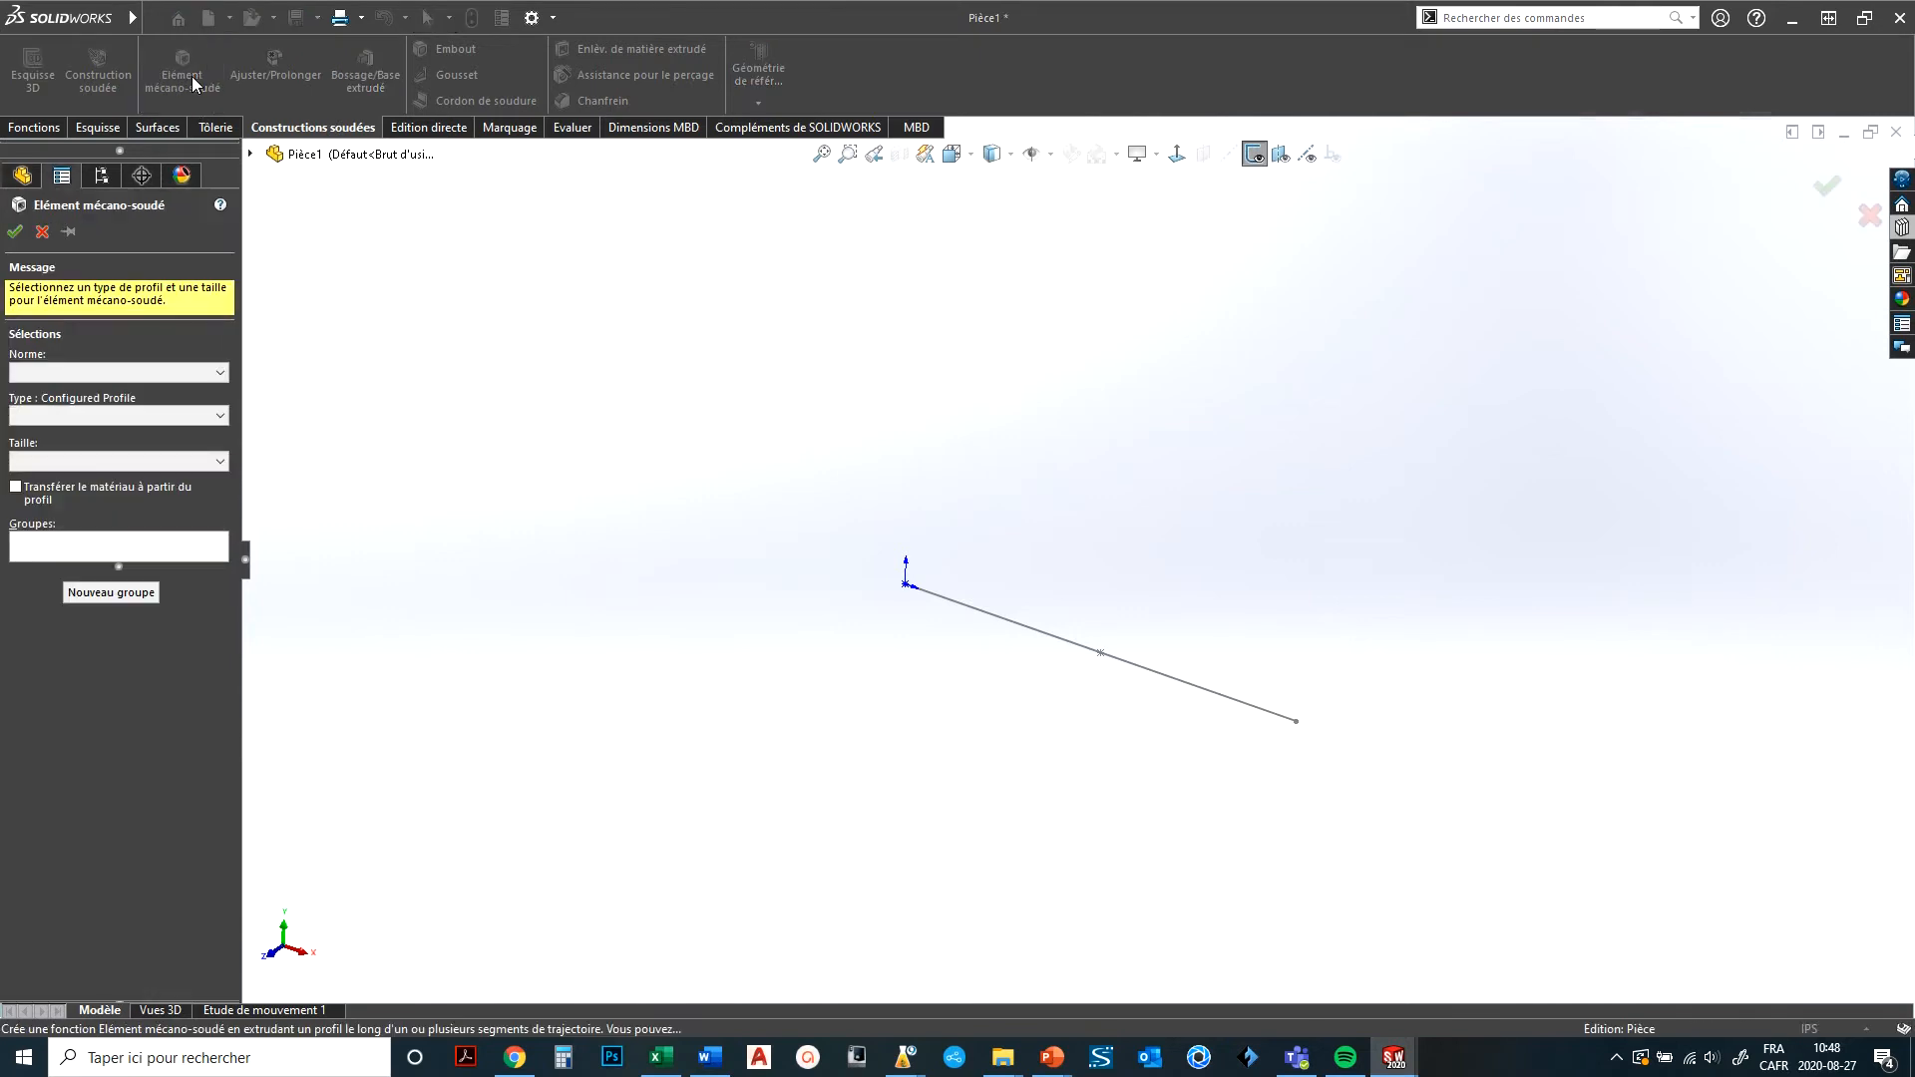
click(118, 373)
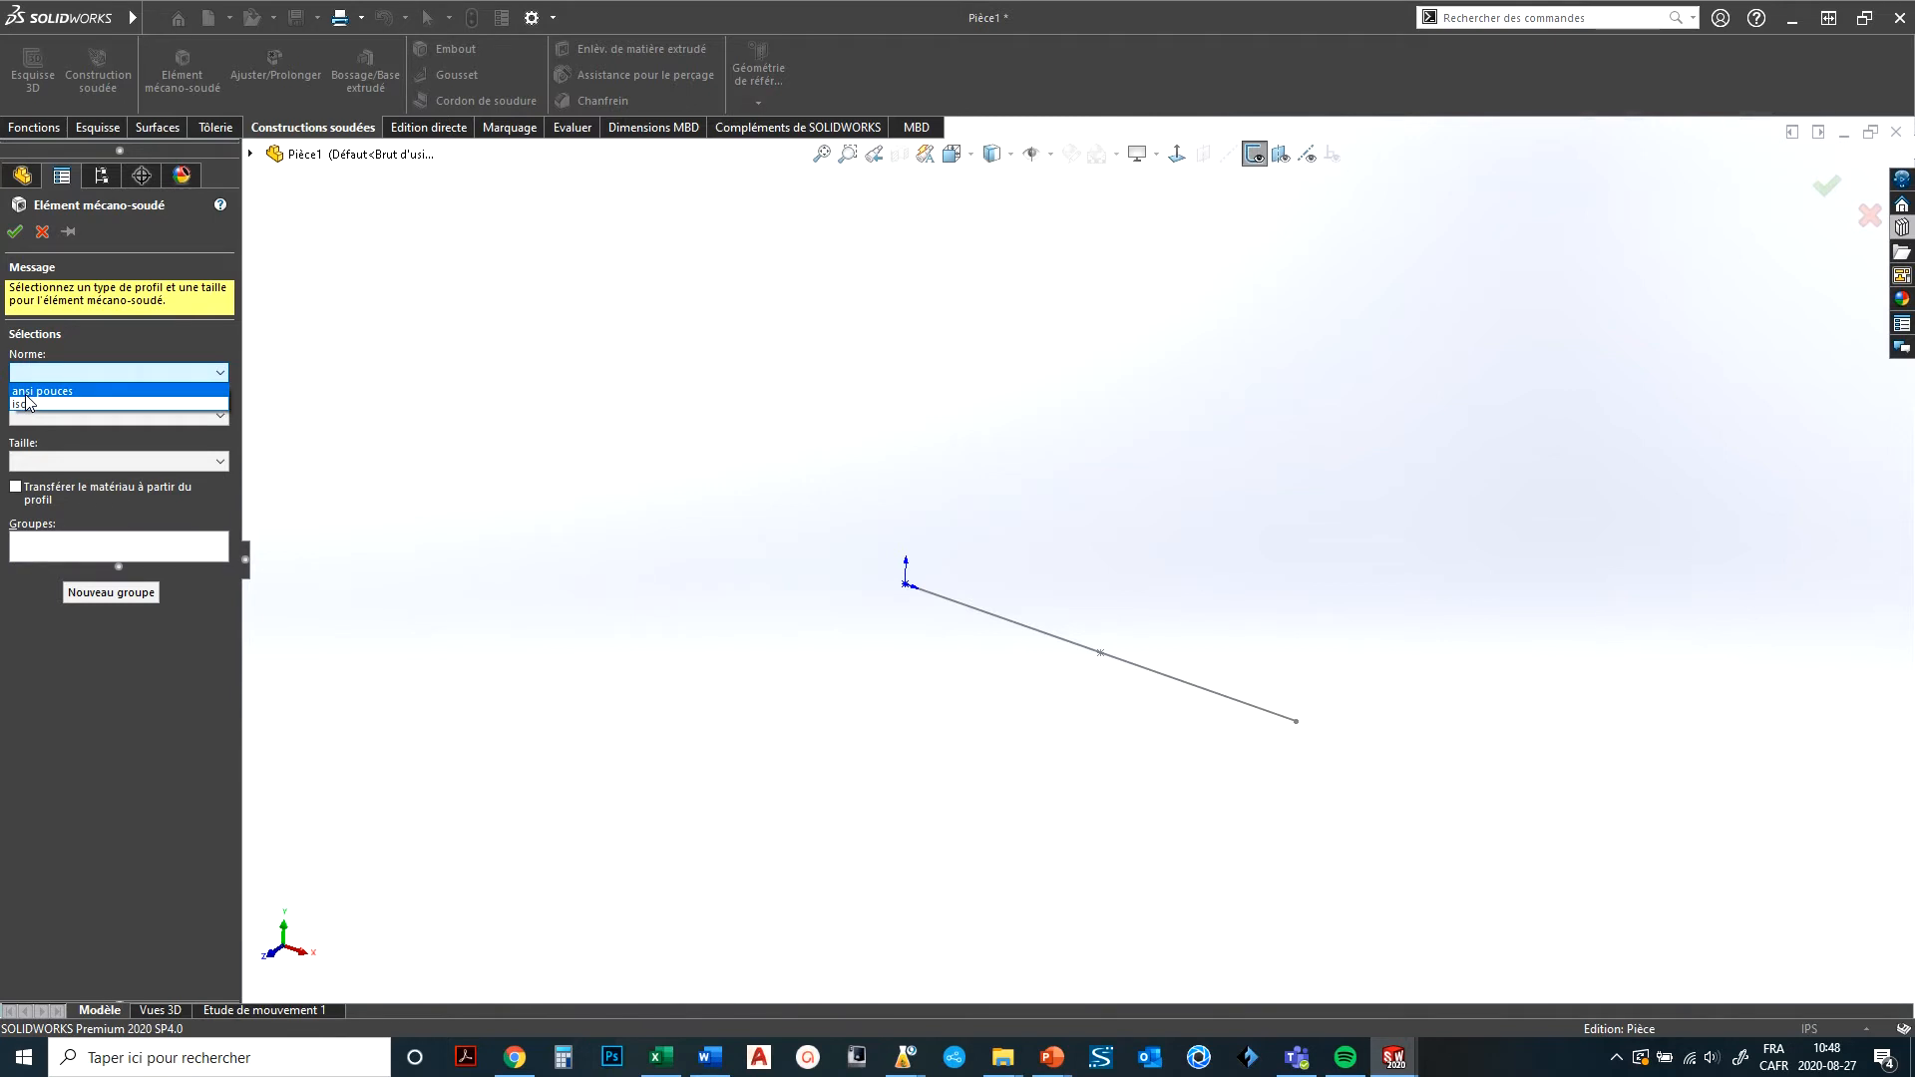
click(384, 406)
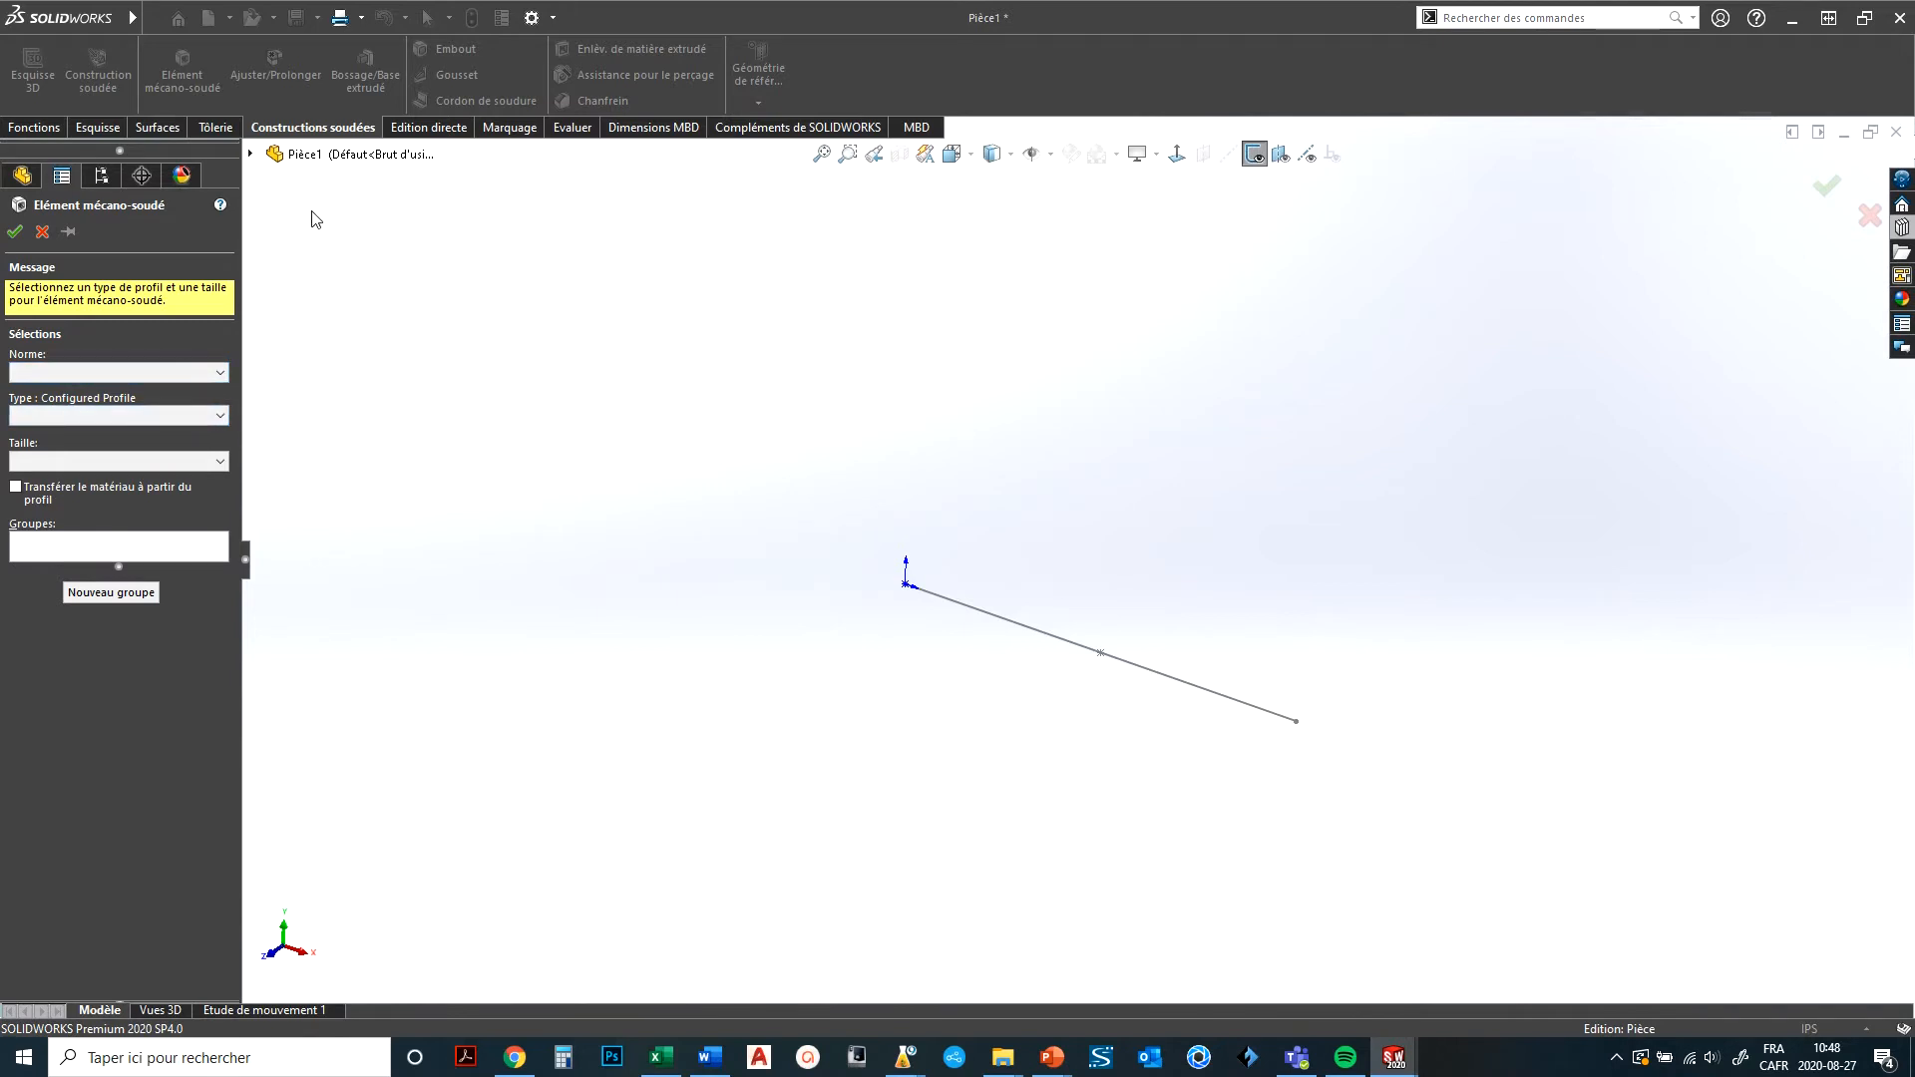
click(42, 232)
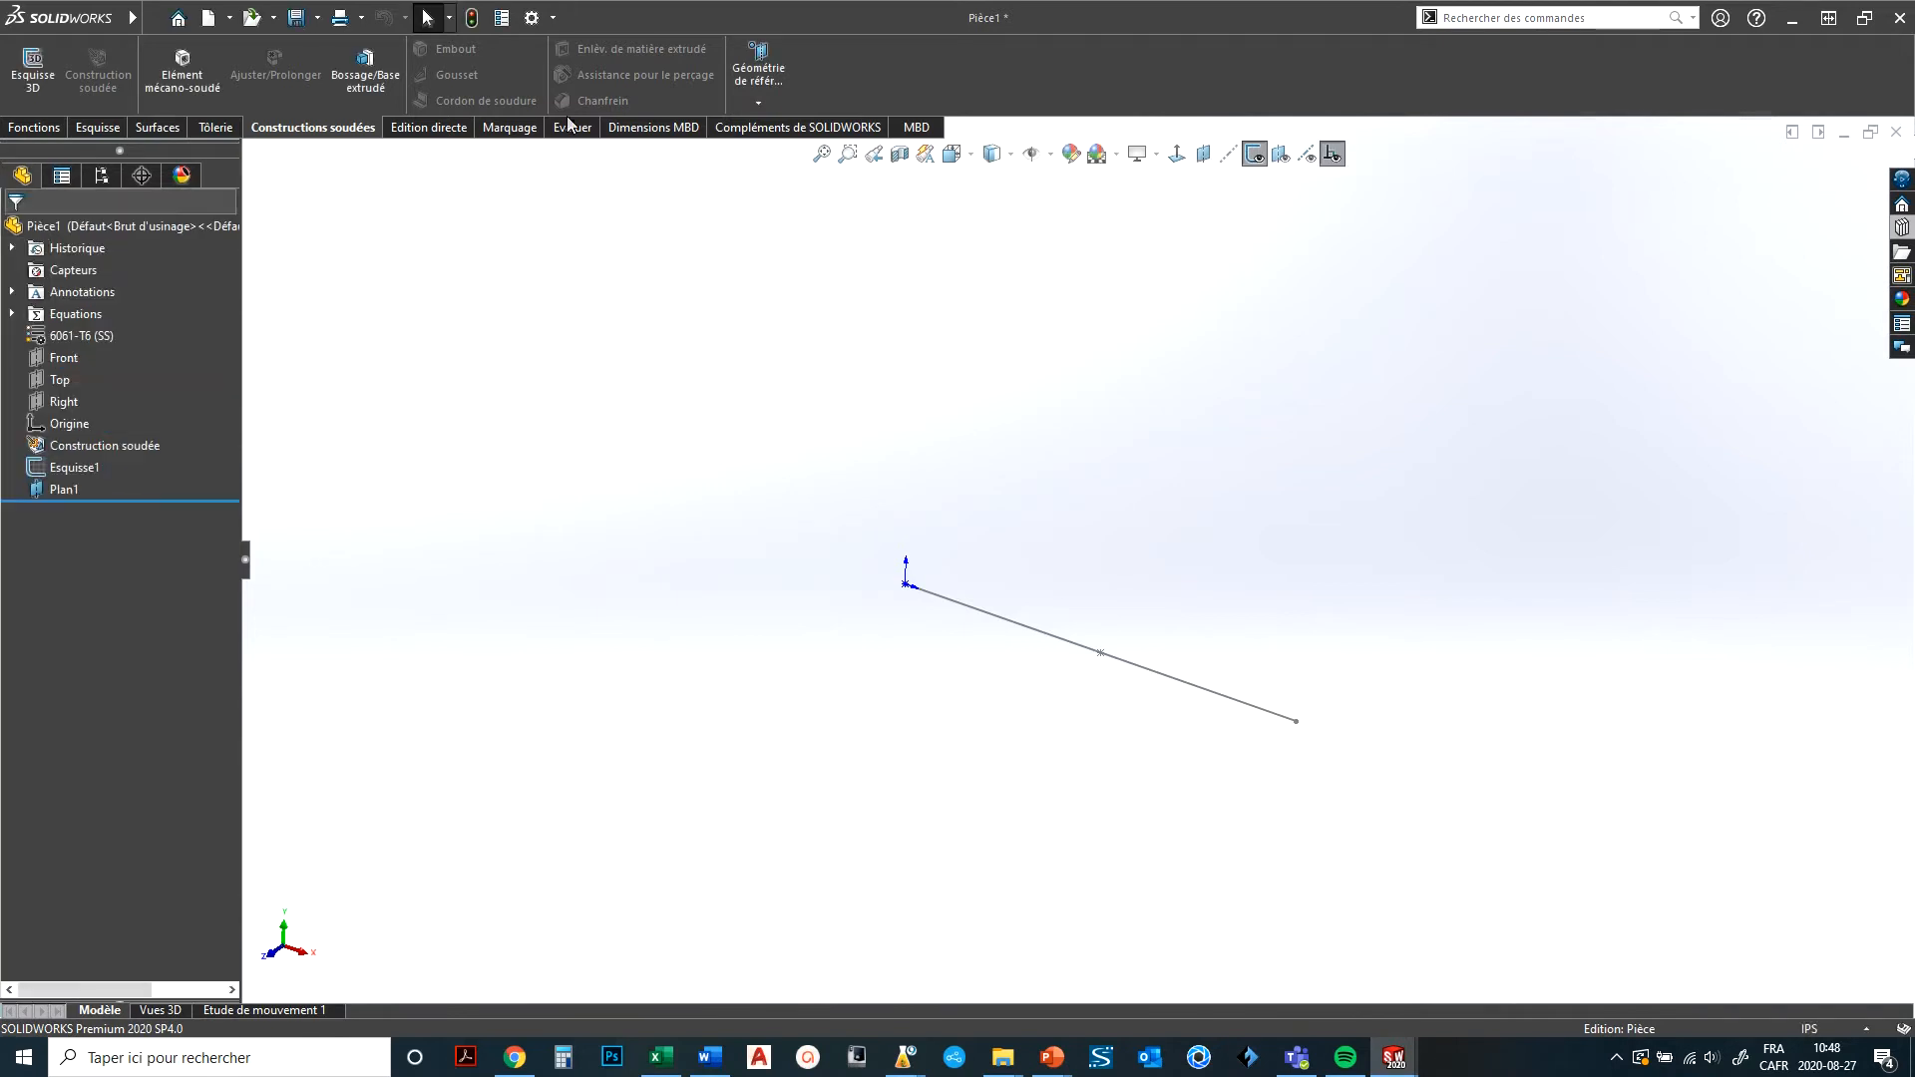
Show the folder locations for Profils de la construction soudée under Emplacements des fichiers in the system options.
click(531, 17)
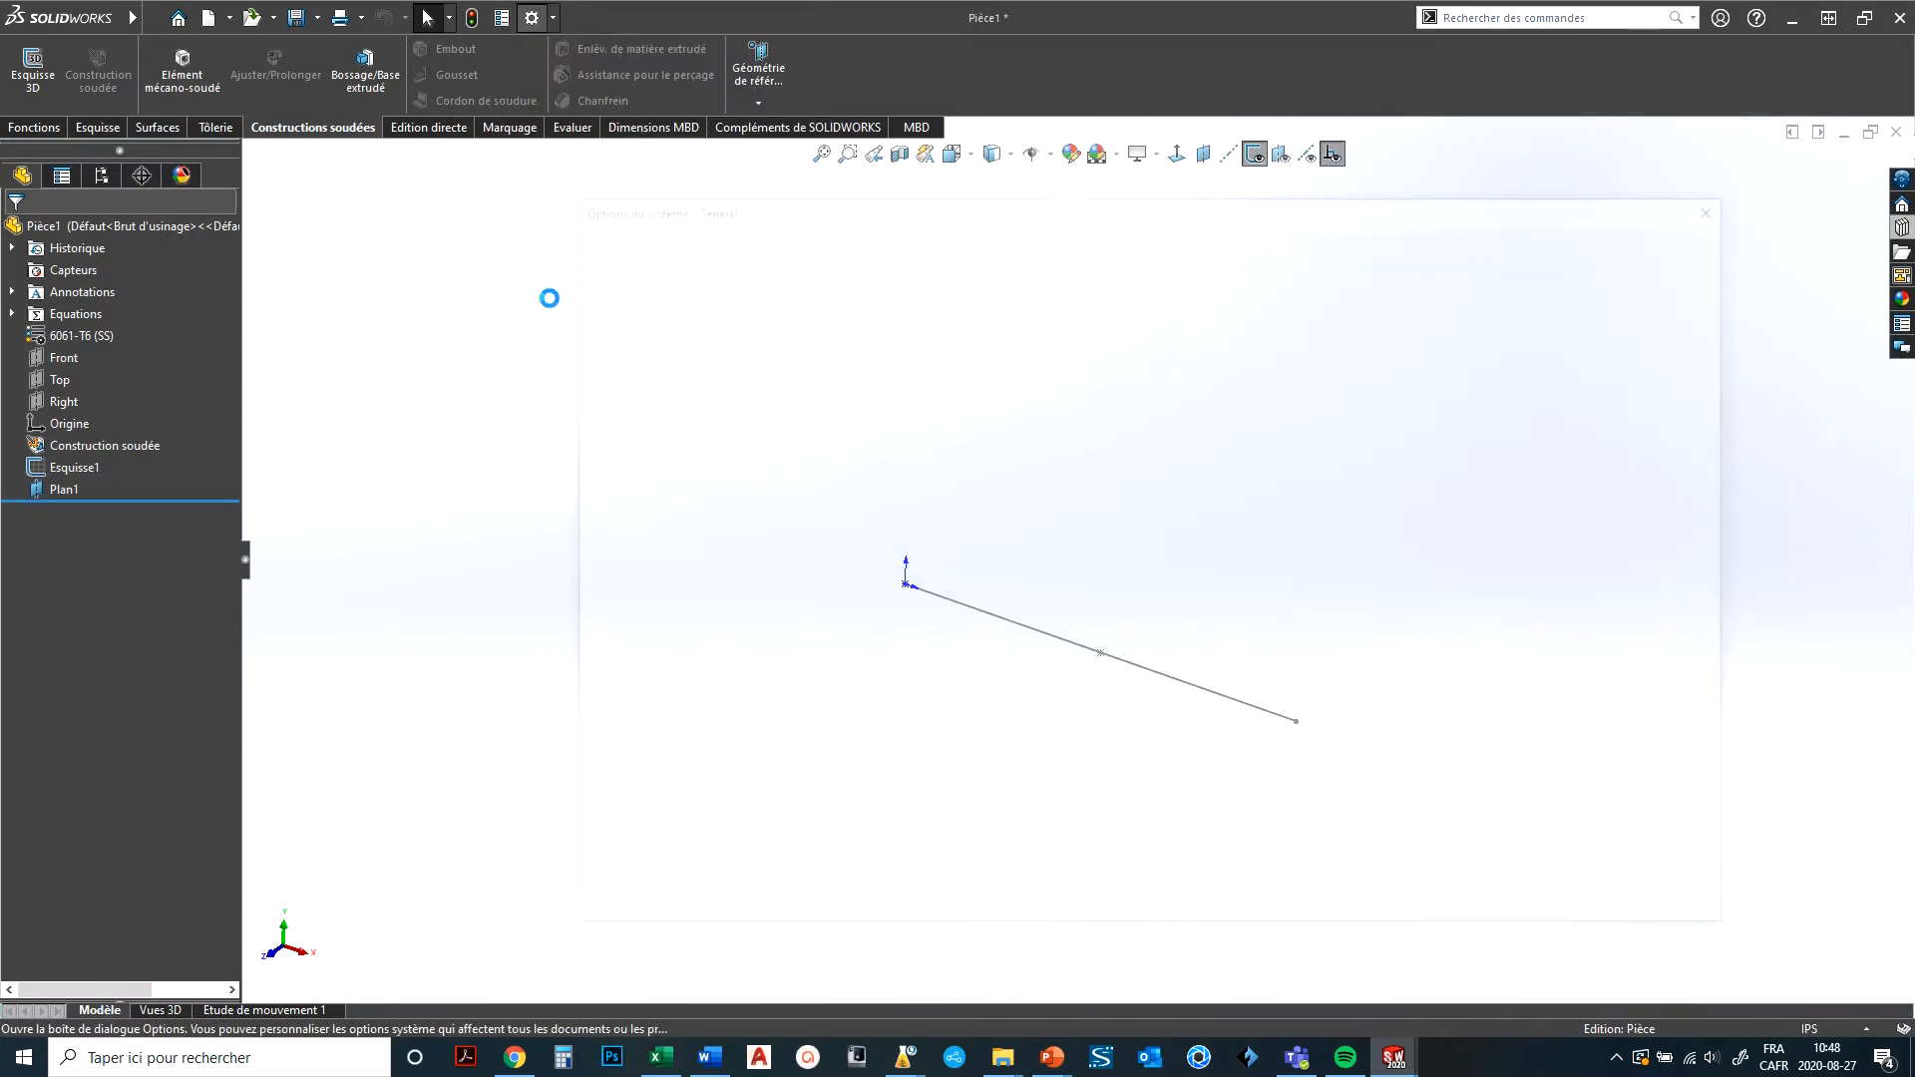
click(650, 536)
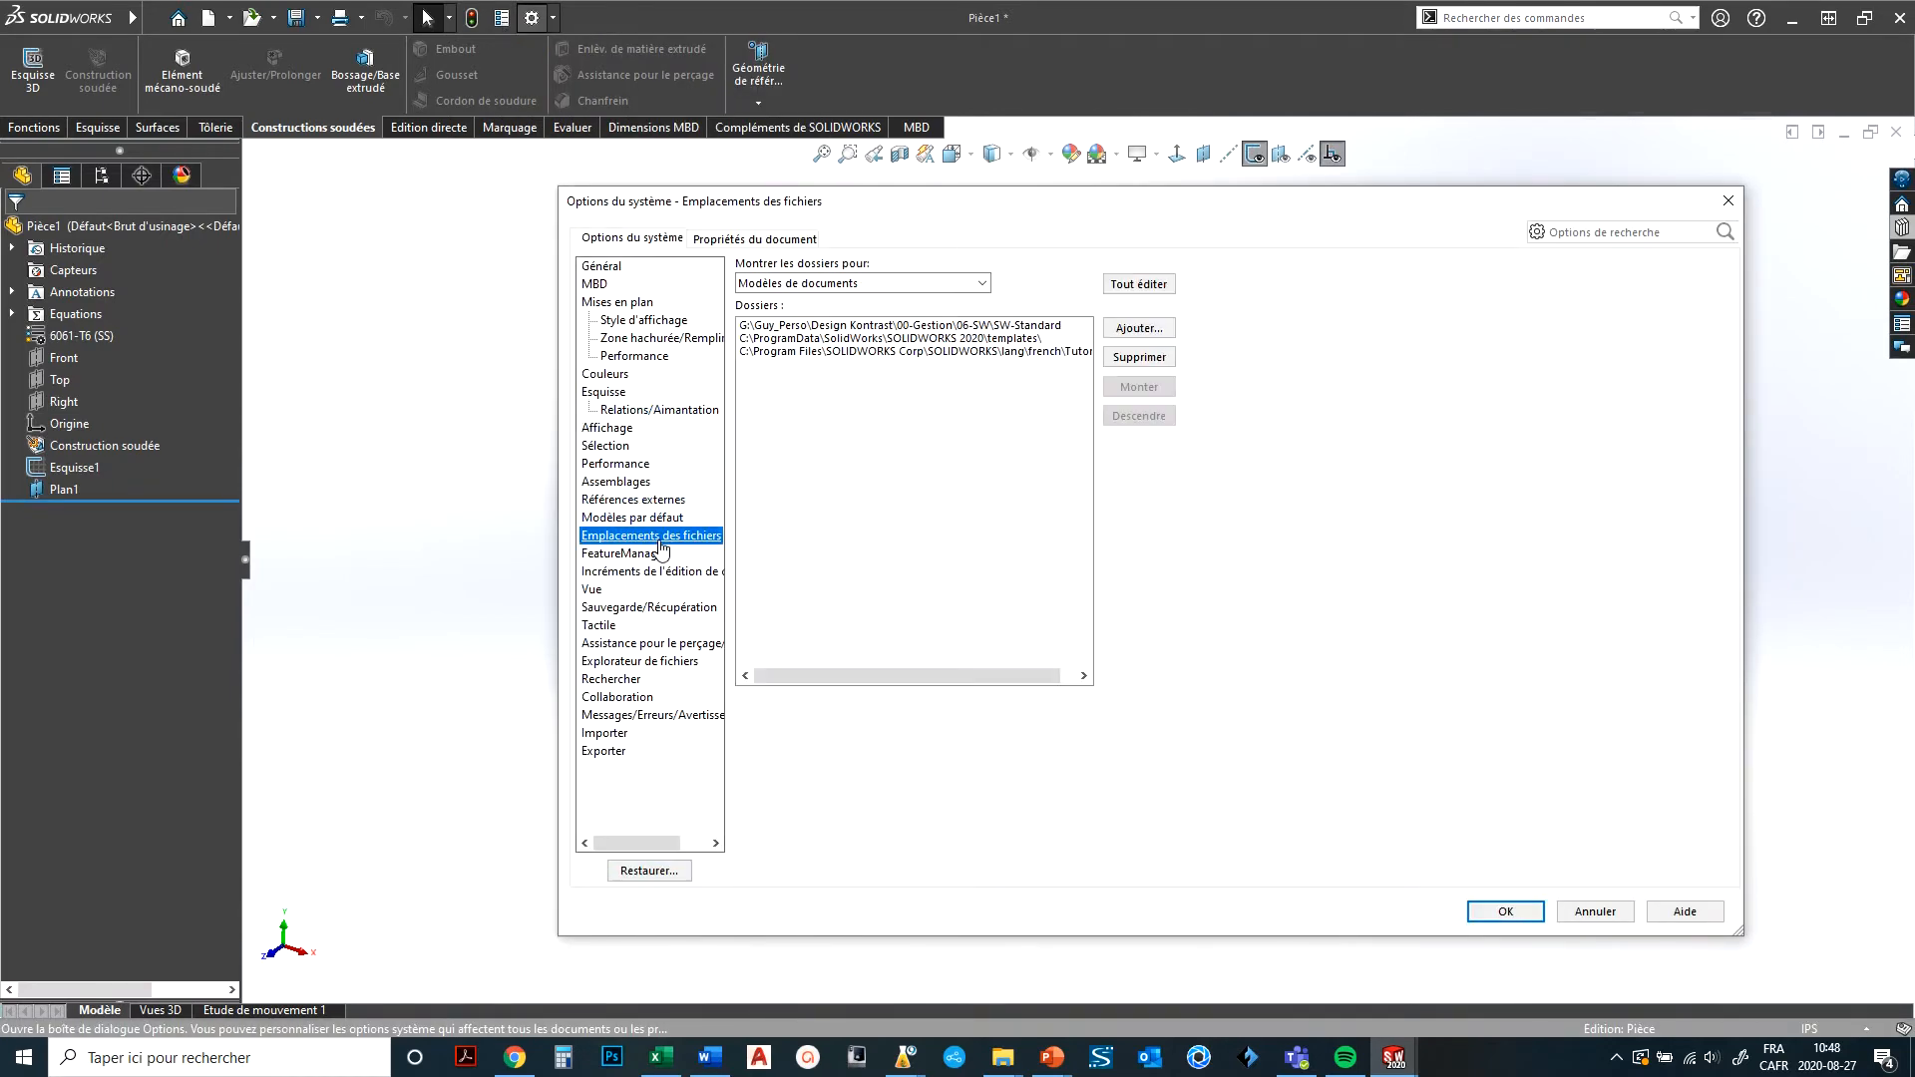
click(798, 285)
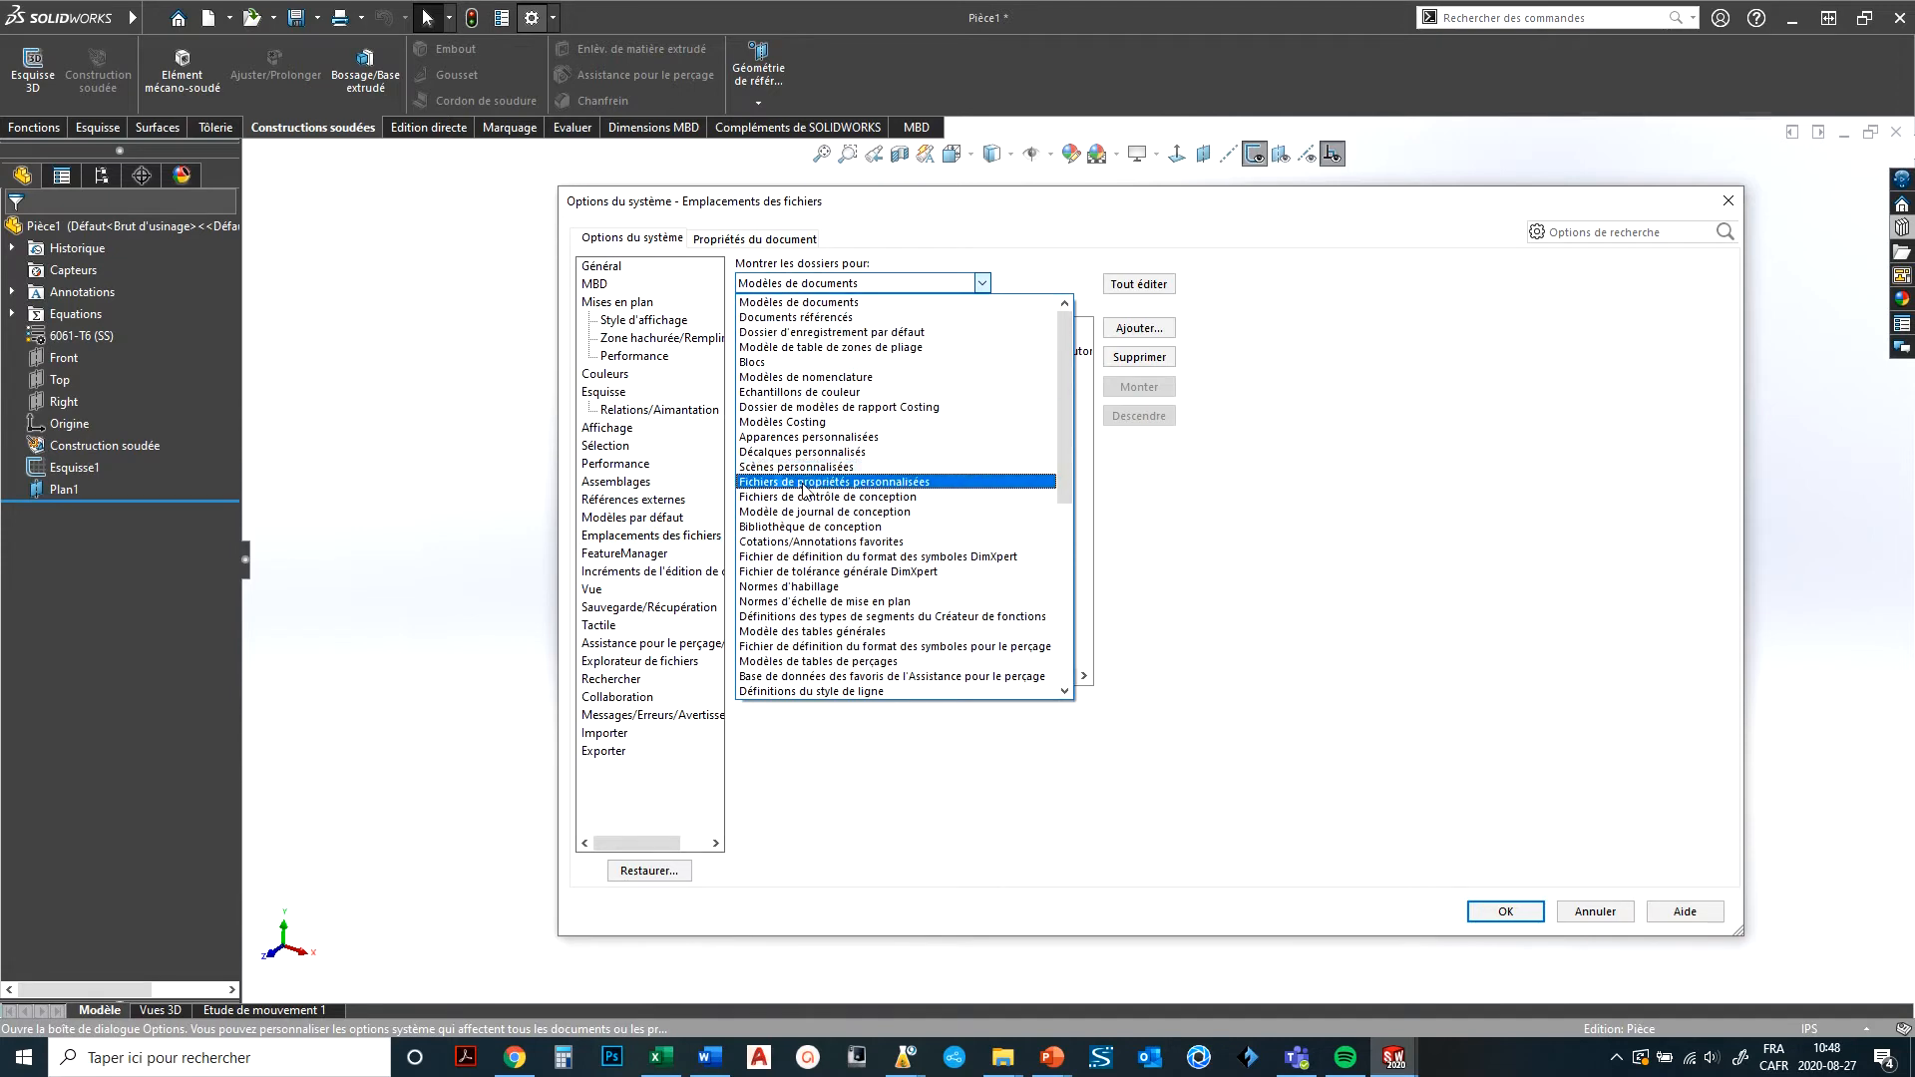
scroll(813, 599, down, 2)
scroll(813, 679, down, 4)
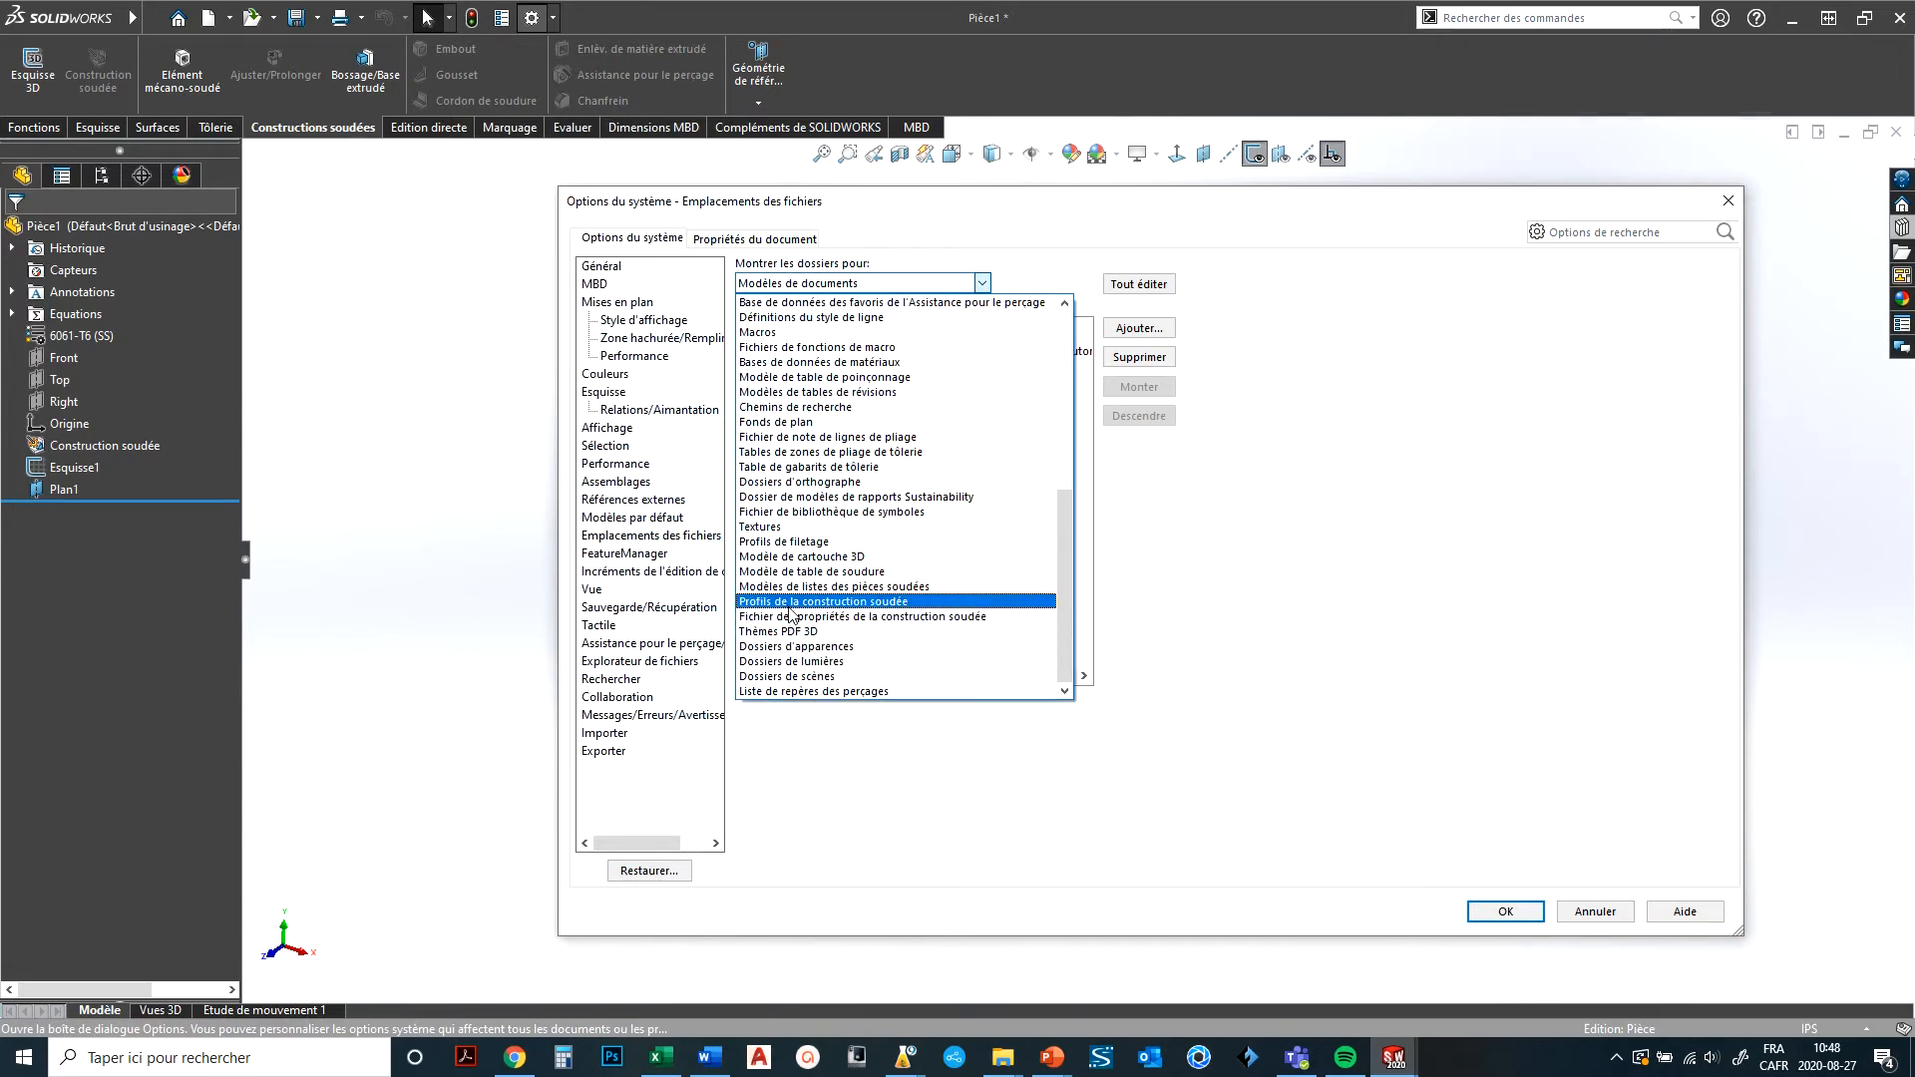
click(790, 603)
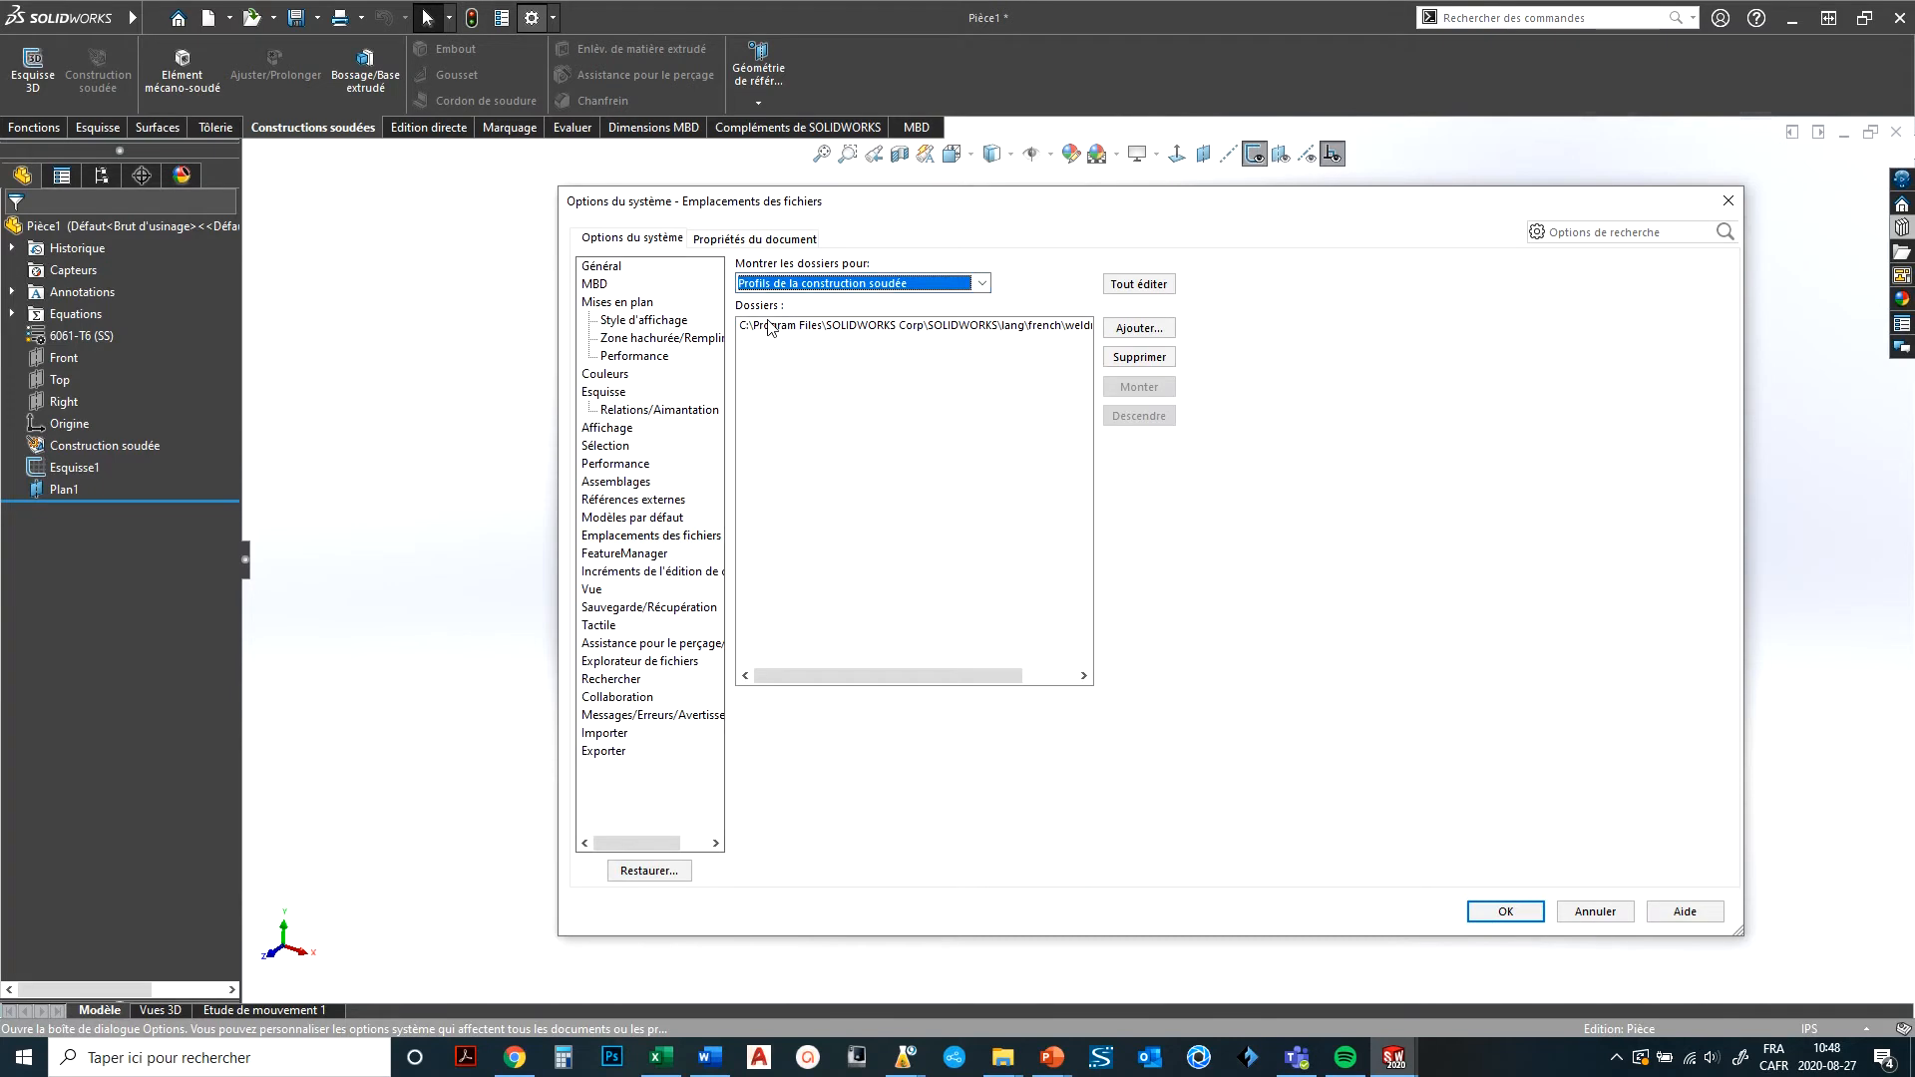
Add the Profils Mécano GoRampe folder from SW-Standard\Client\GoRampe to the weldment profile locations, then accept the options and search path change.
click(1139, 327)
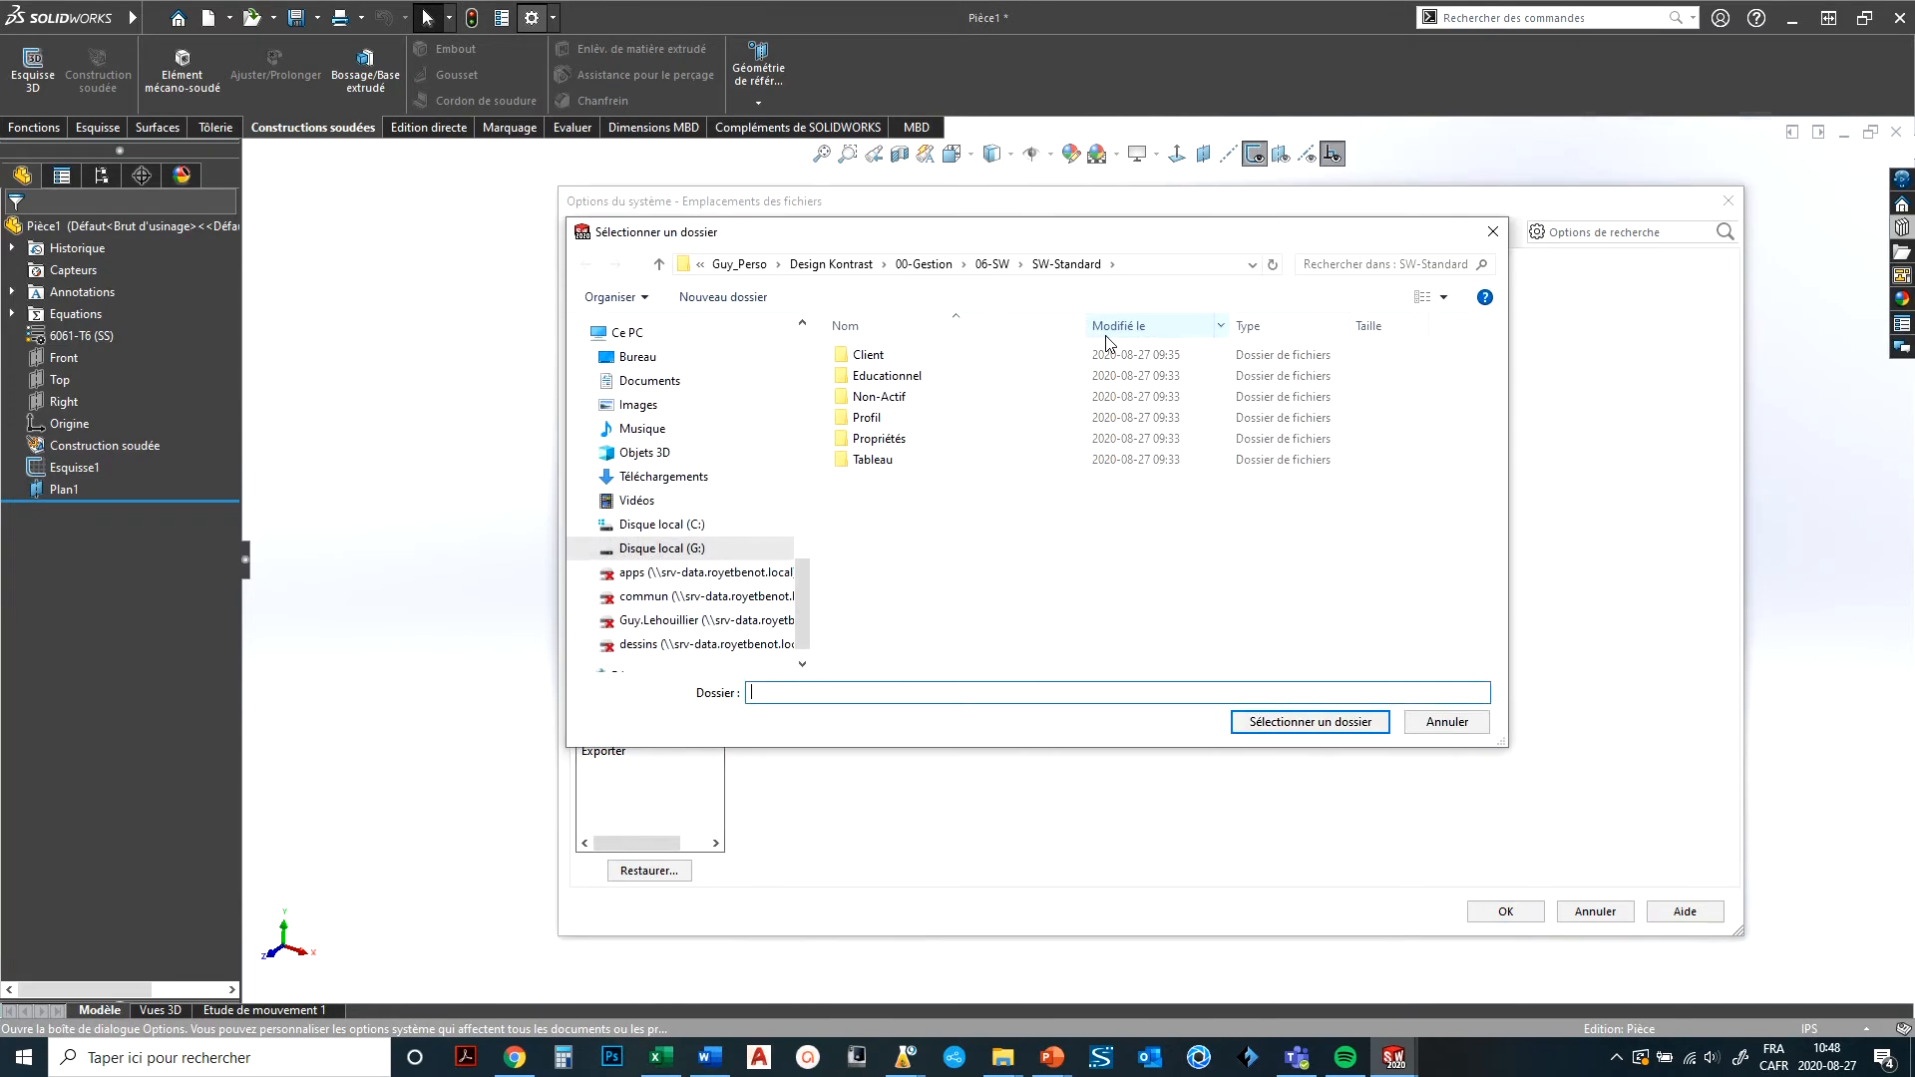
double_click(874, 356)
click(883, 376)
double_click(884, 376)
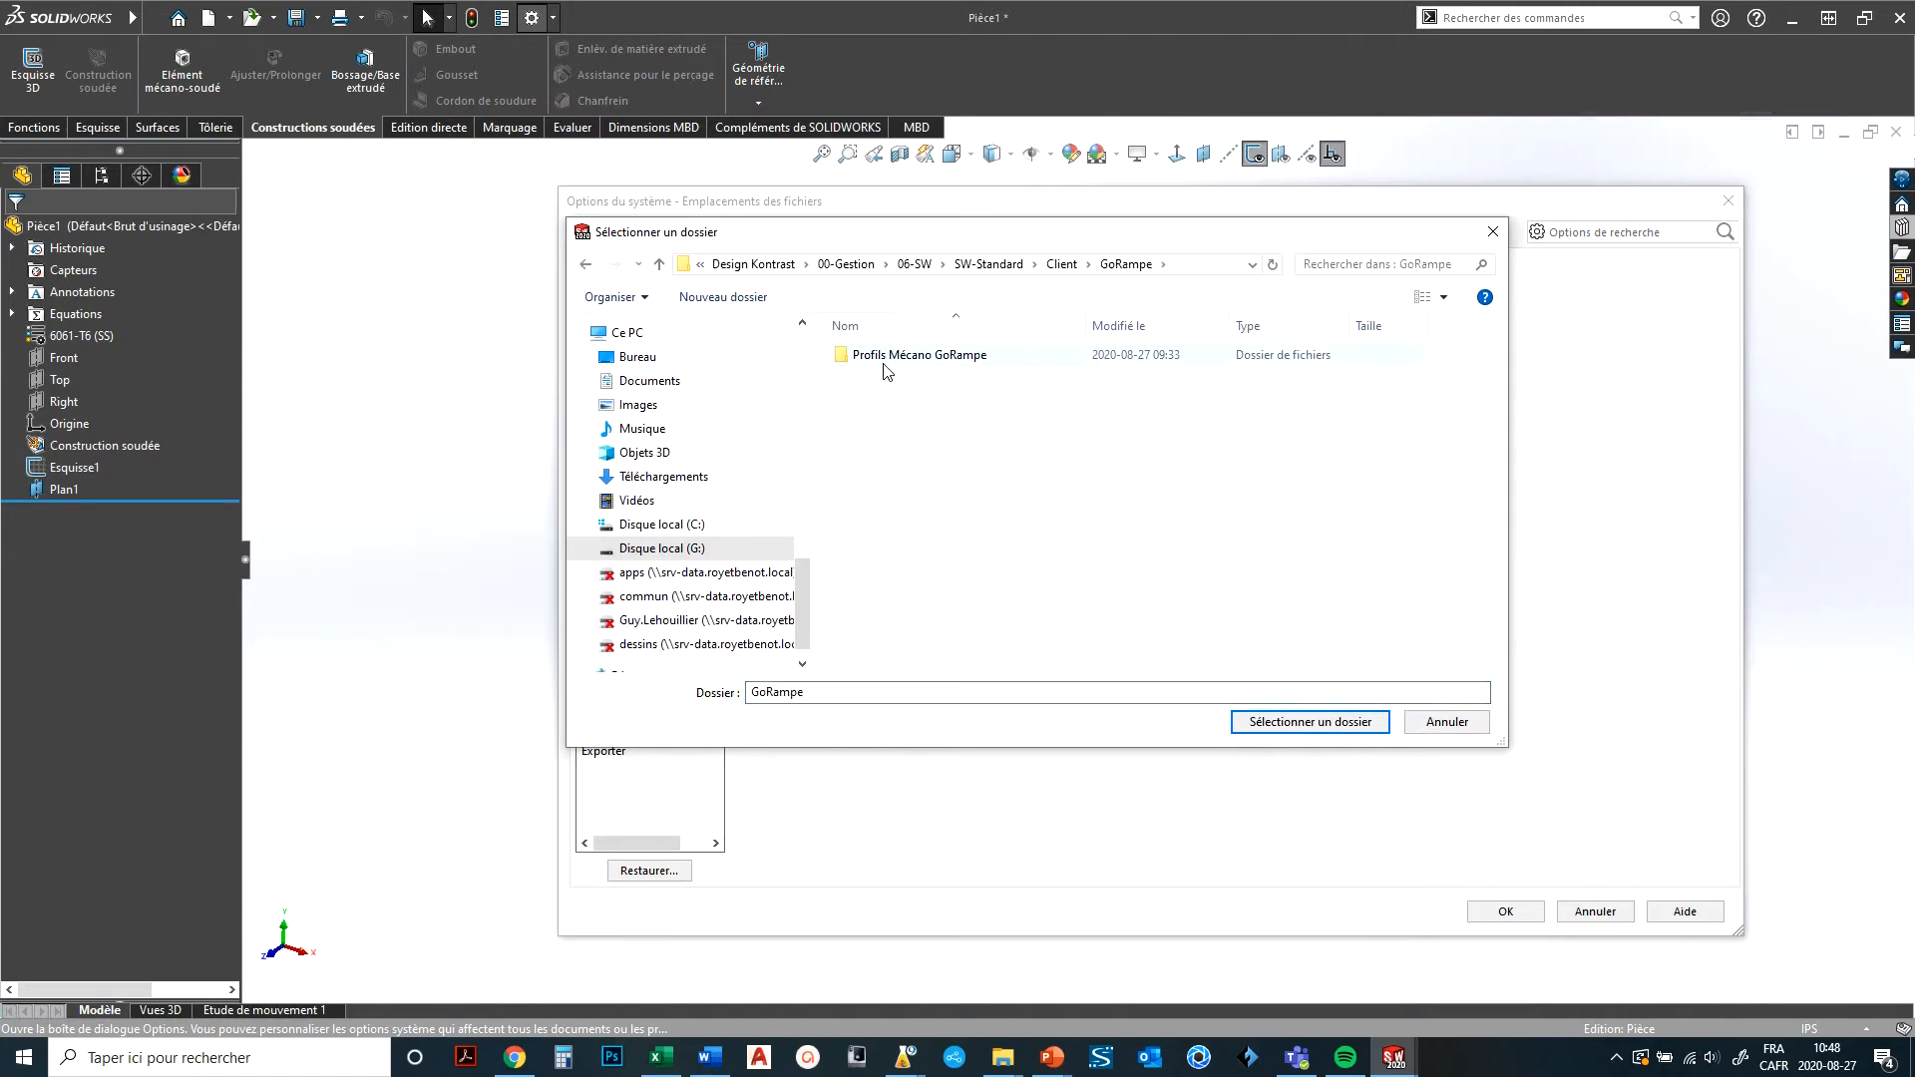
click(946, 357)
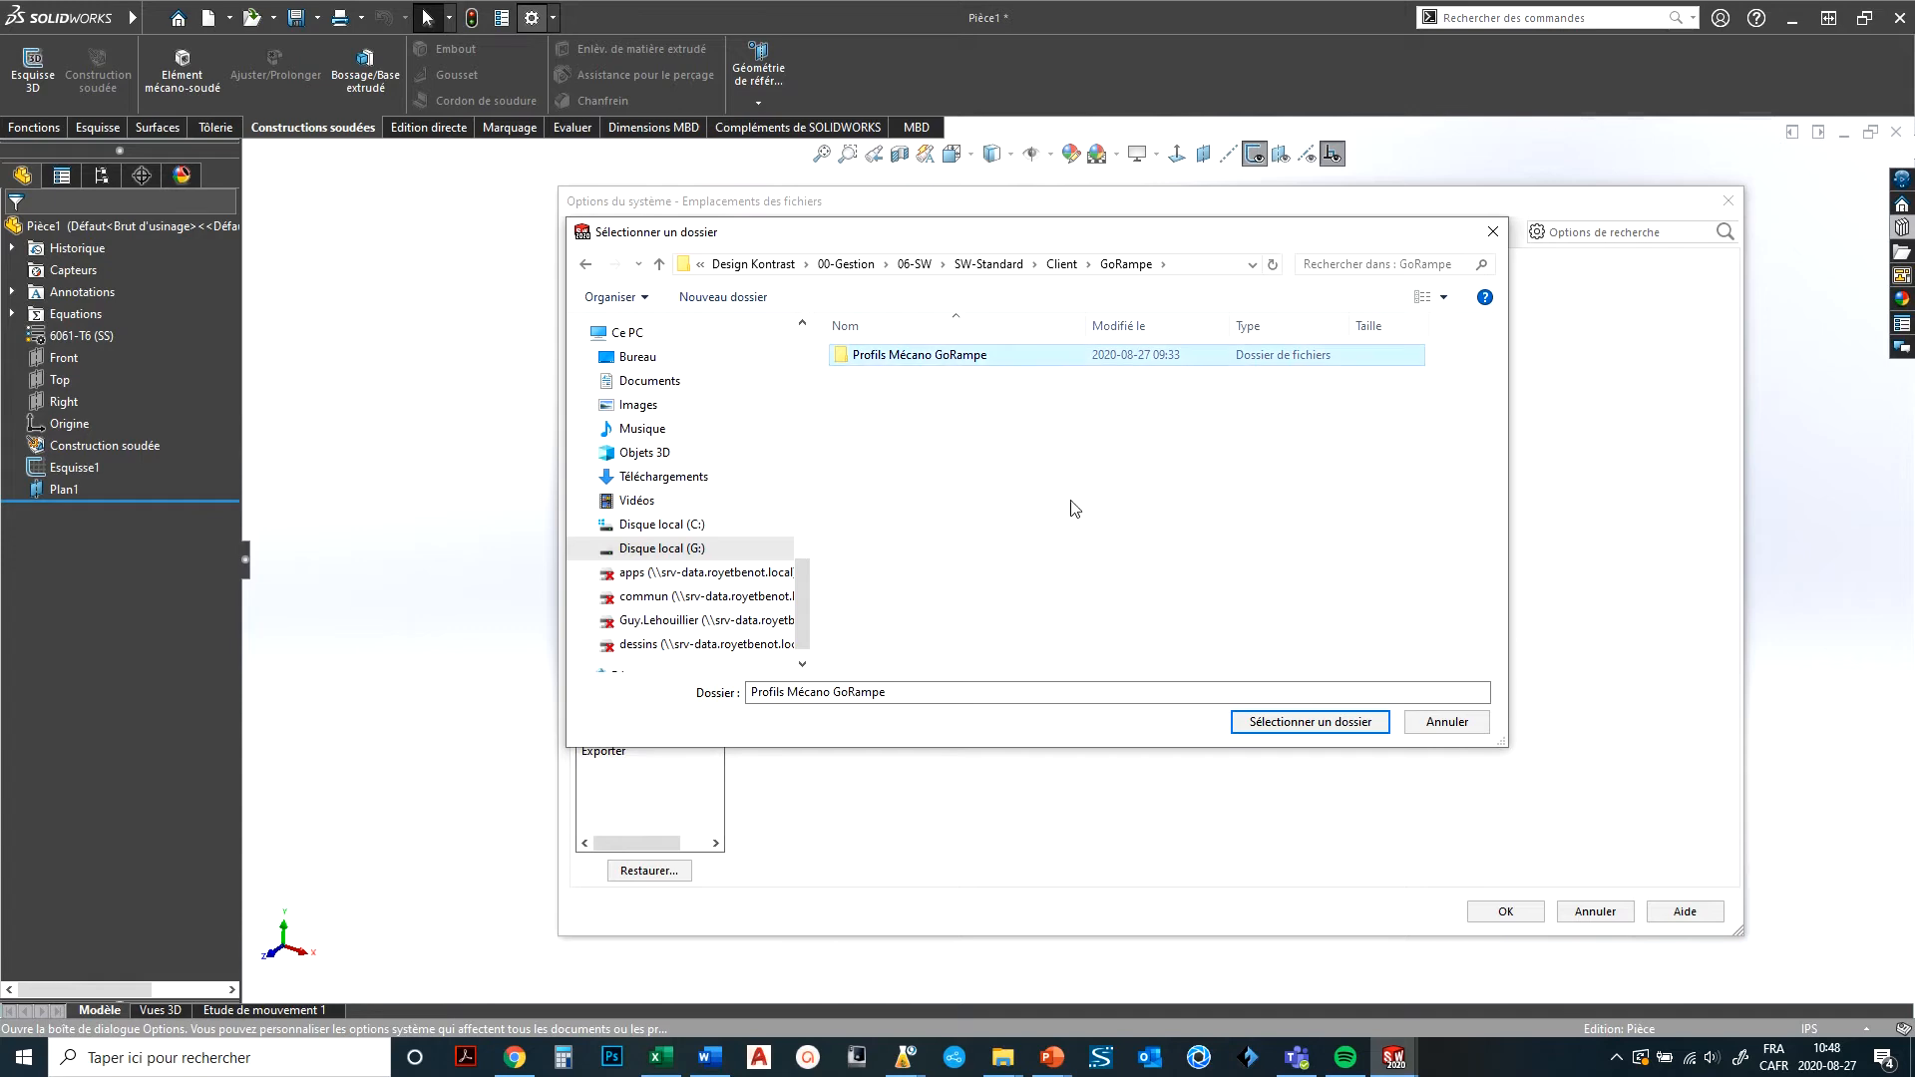
click(1294, 732)
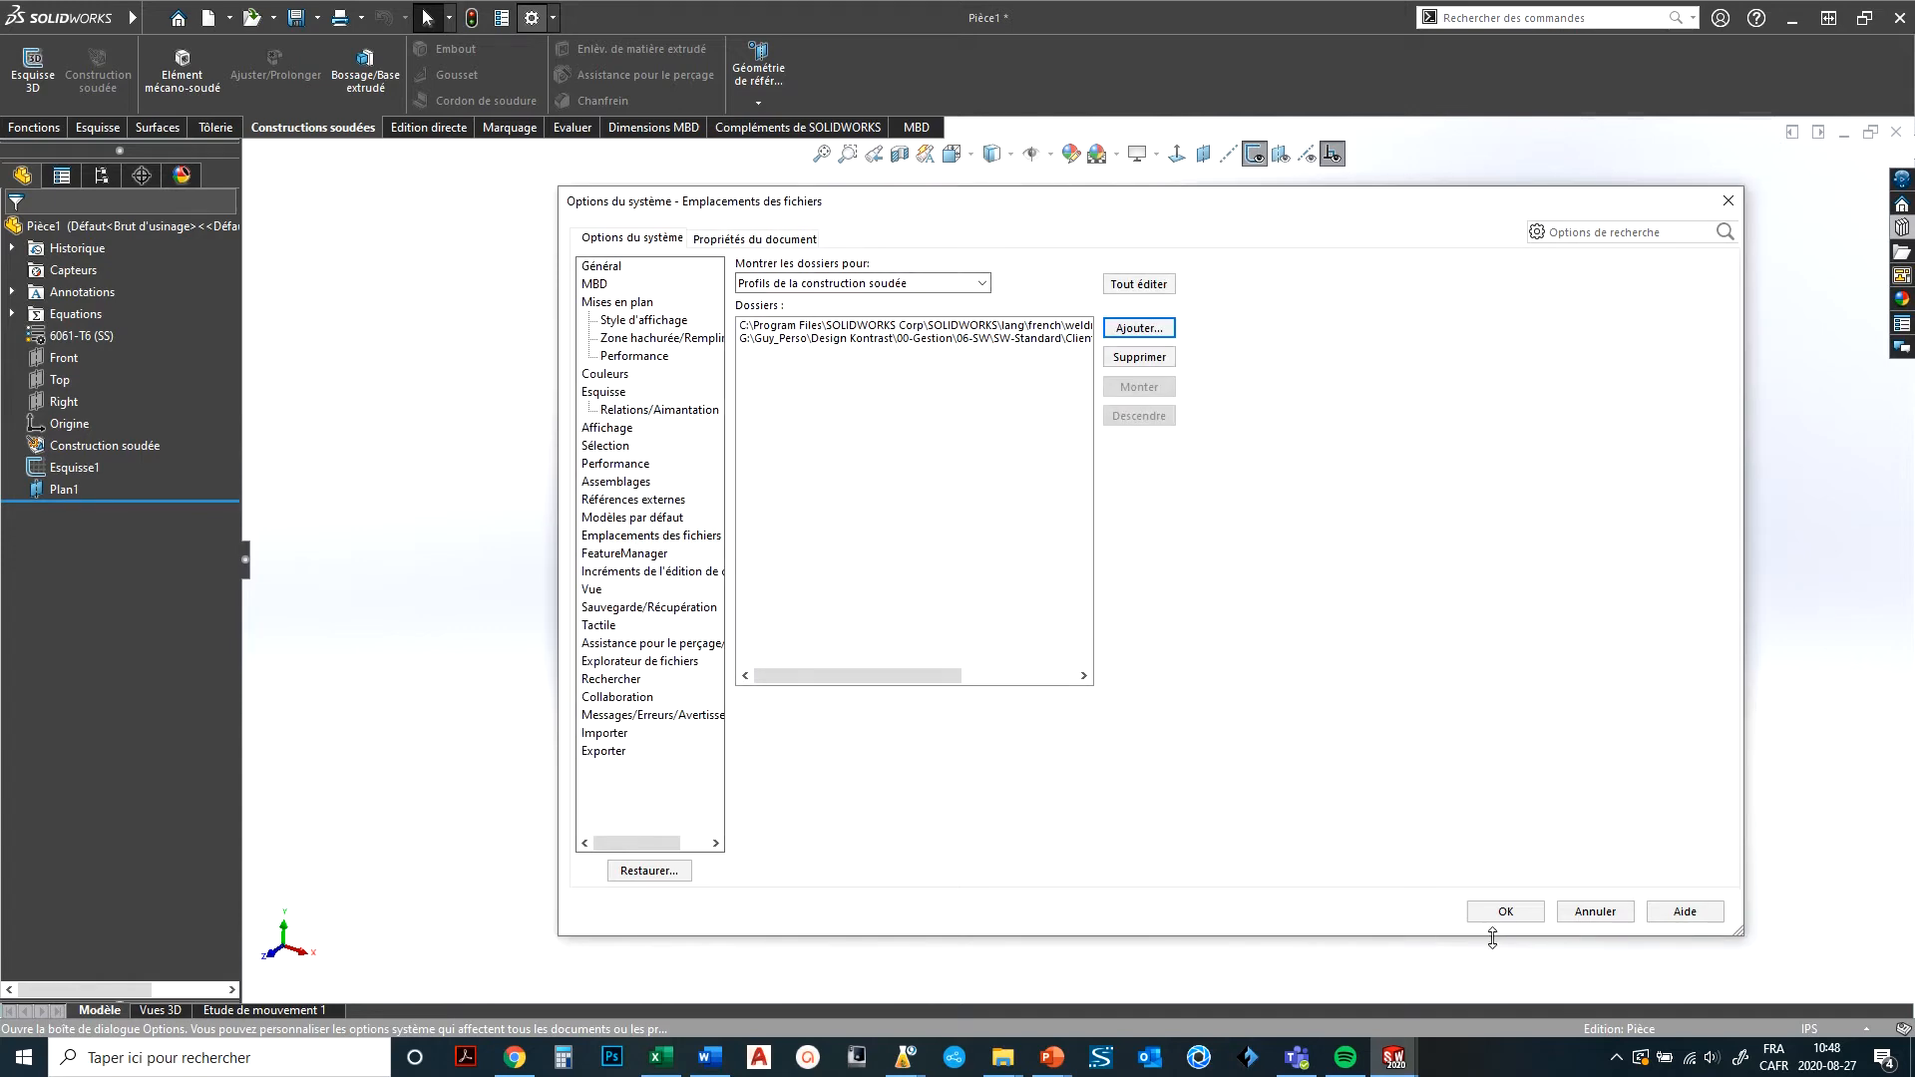
click(1505, 911)
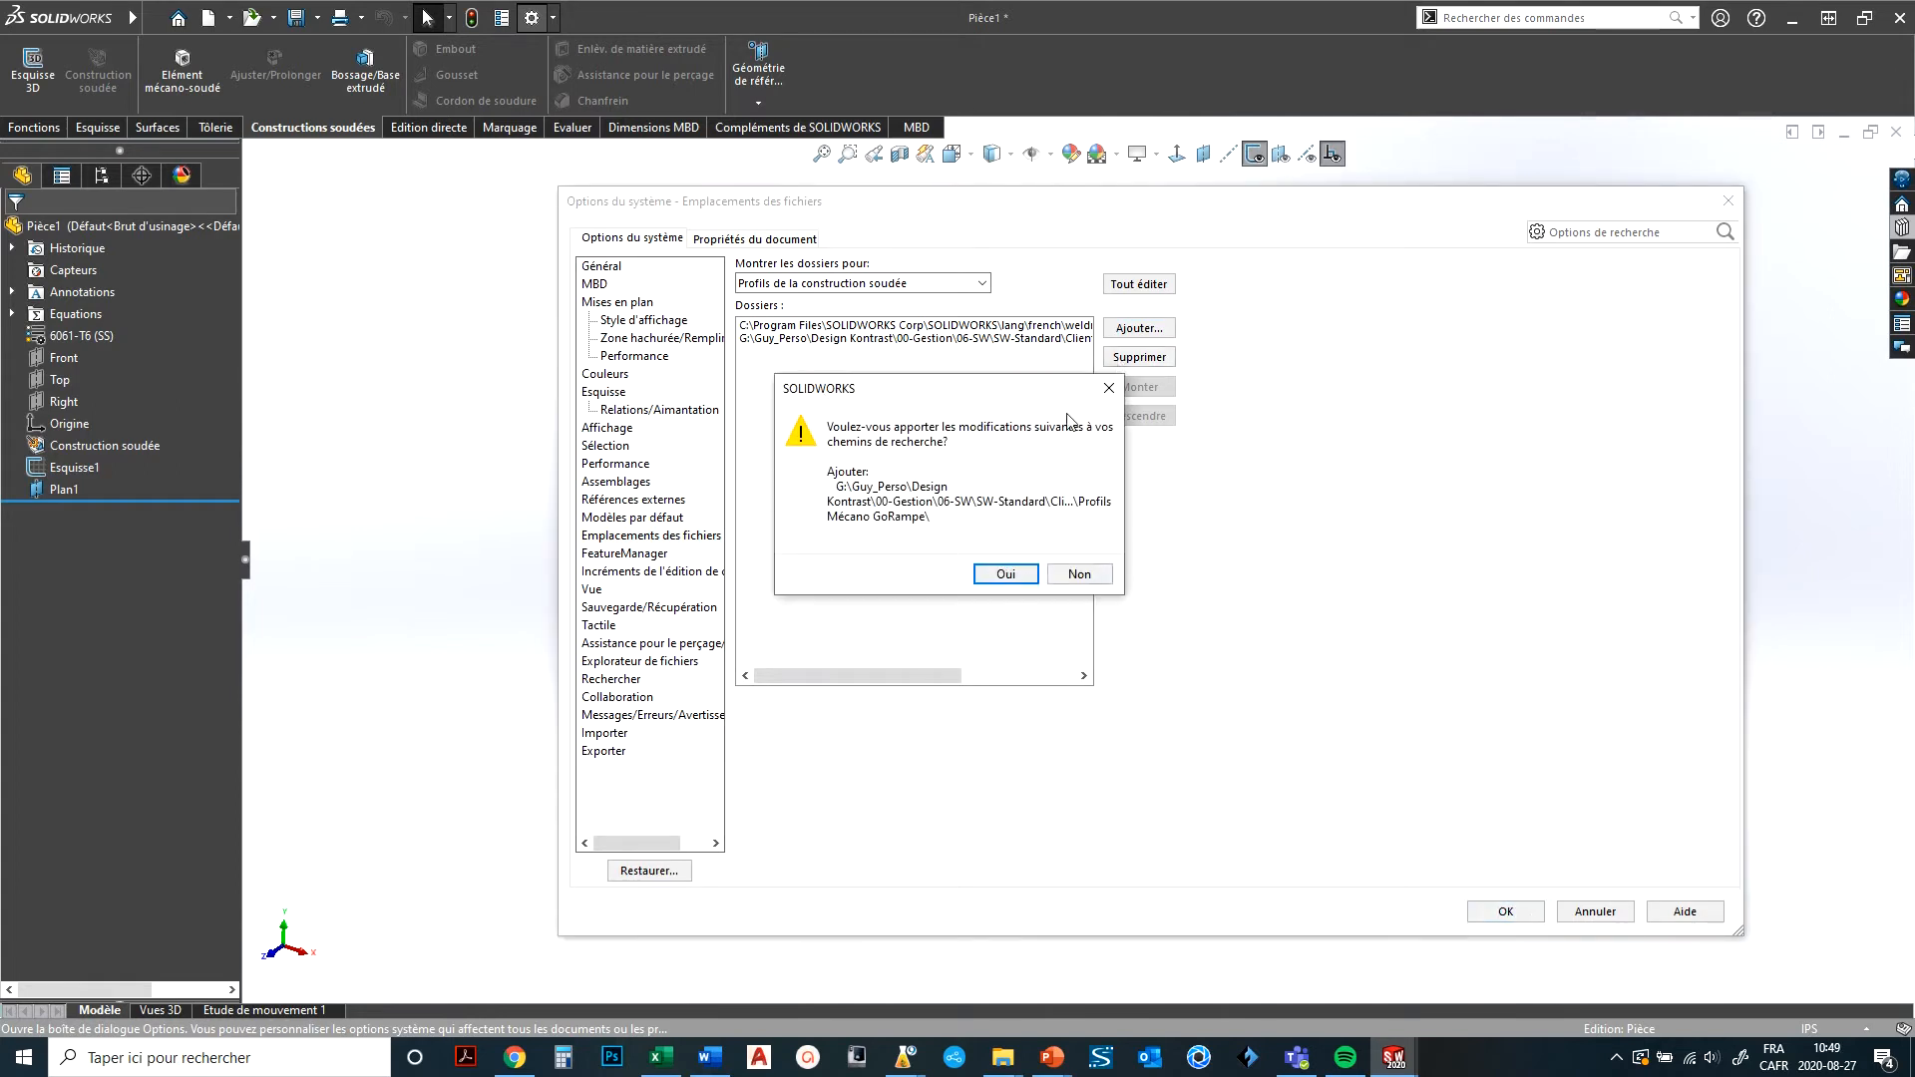
click(1022, 584)
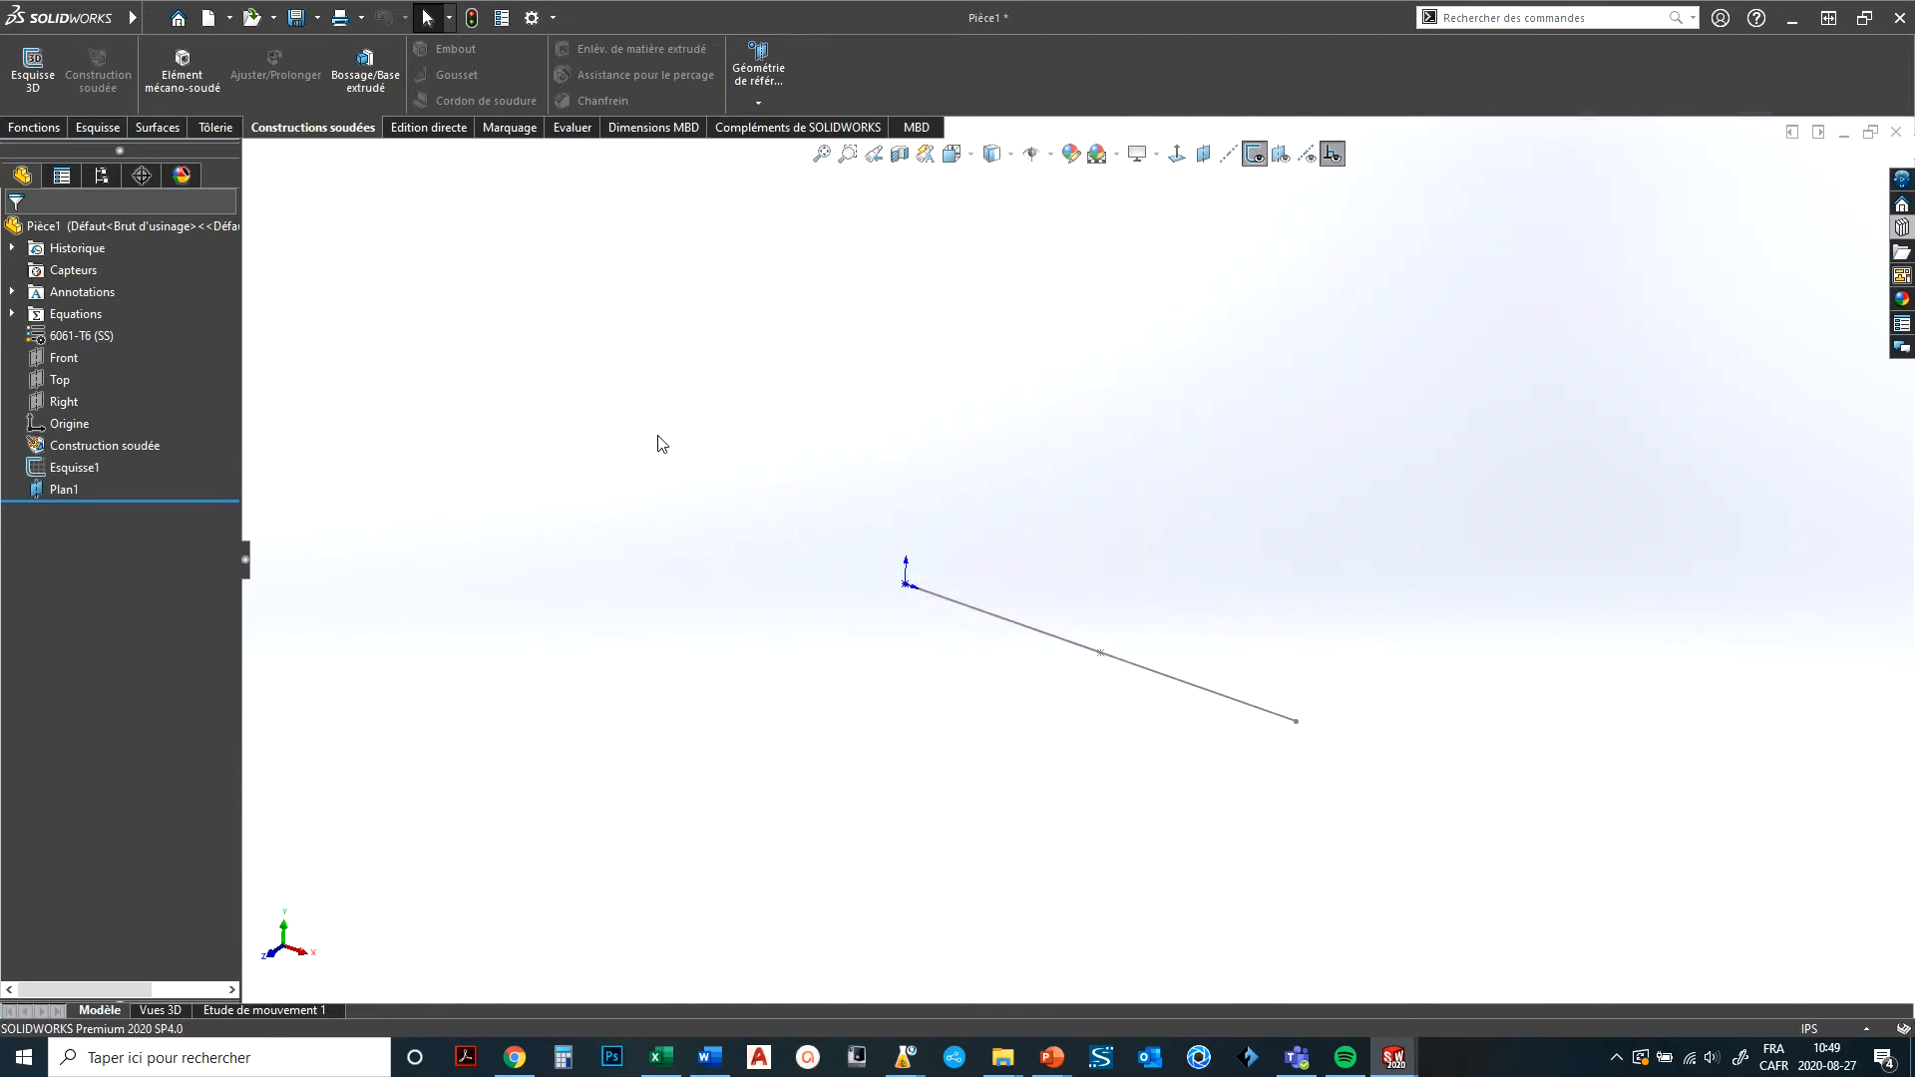
Start an Elément mécano-soudé with norm ansi inch - go, type Tube-Alu-coin rond - Configured and size 1 x 1 x .095.
click(202, 93)
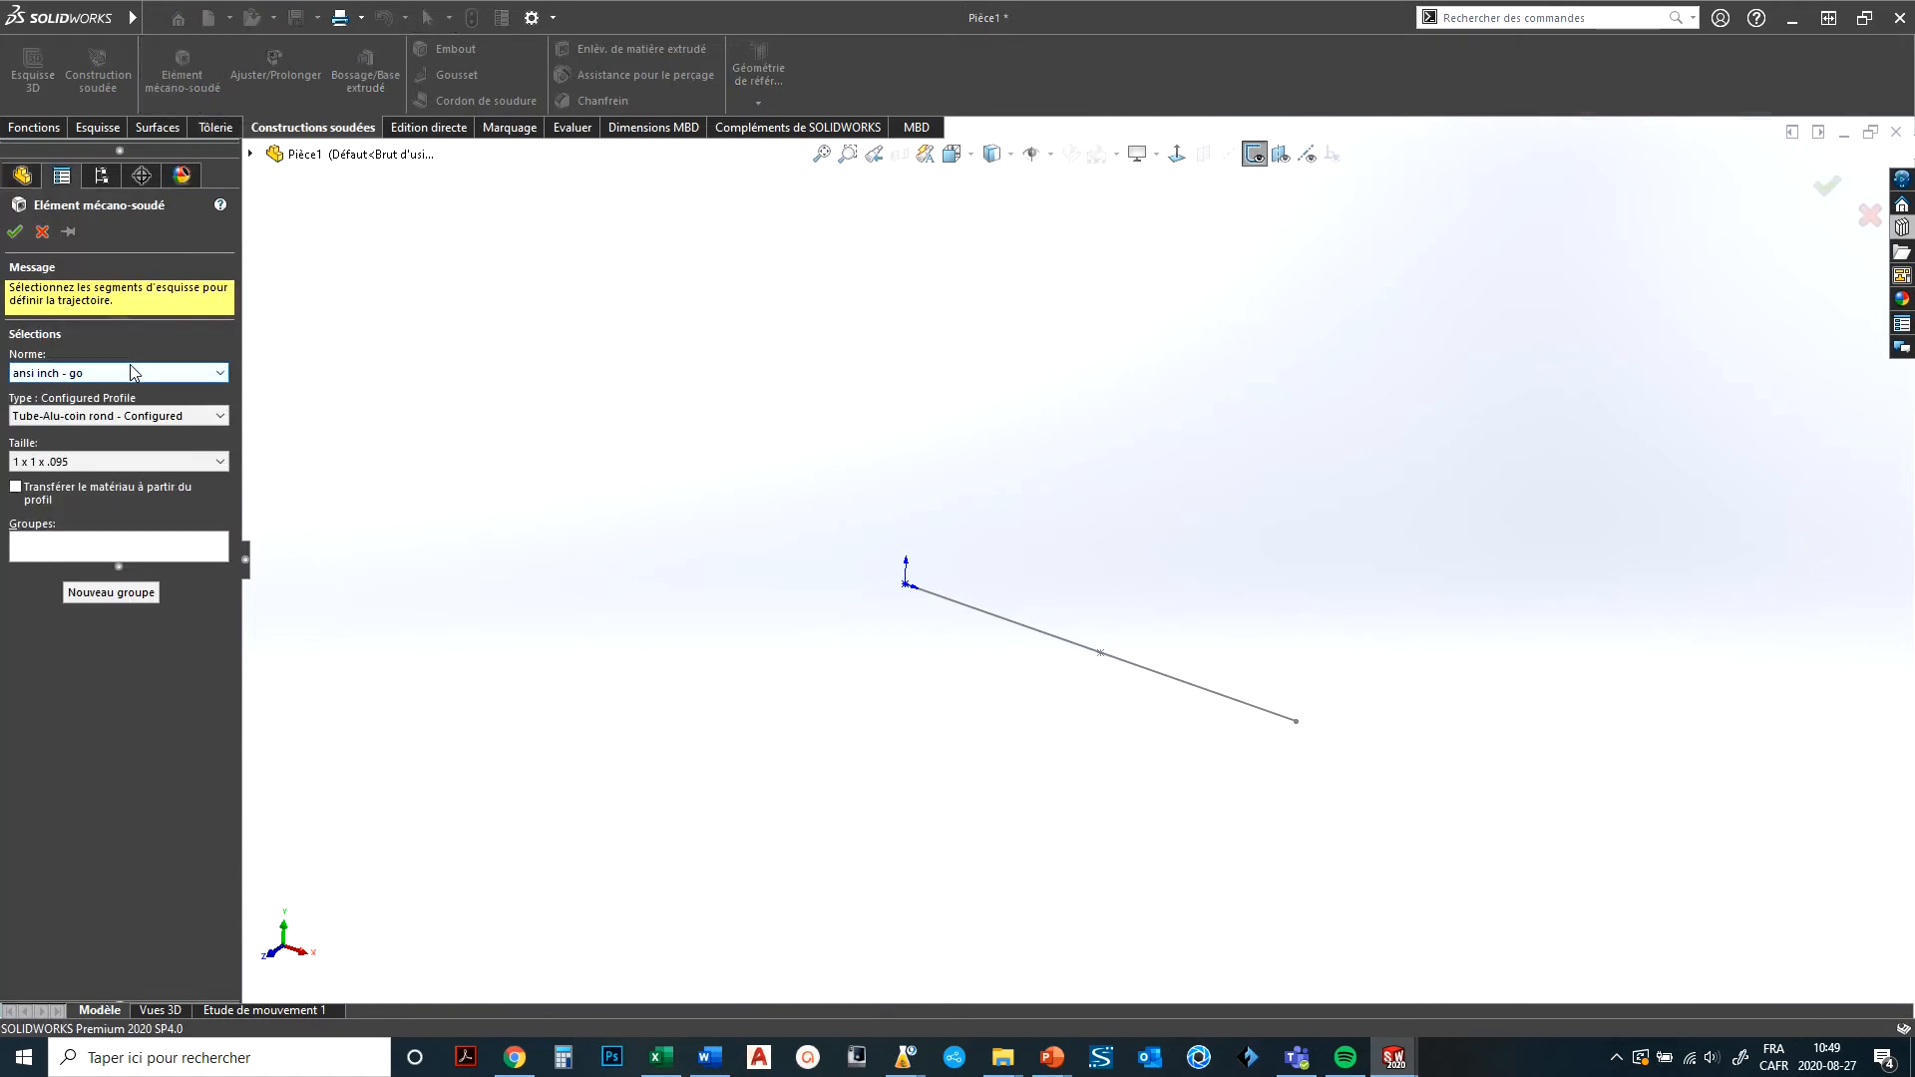
click(130, 372)
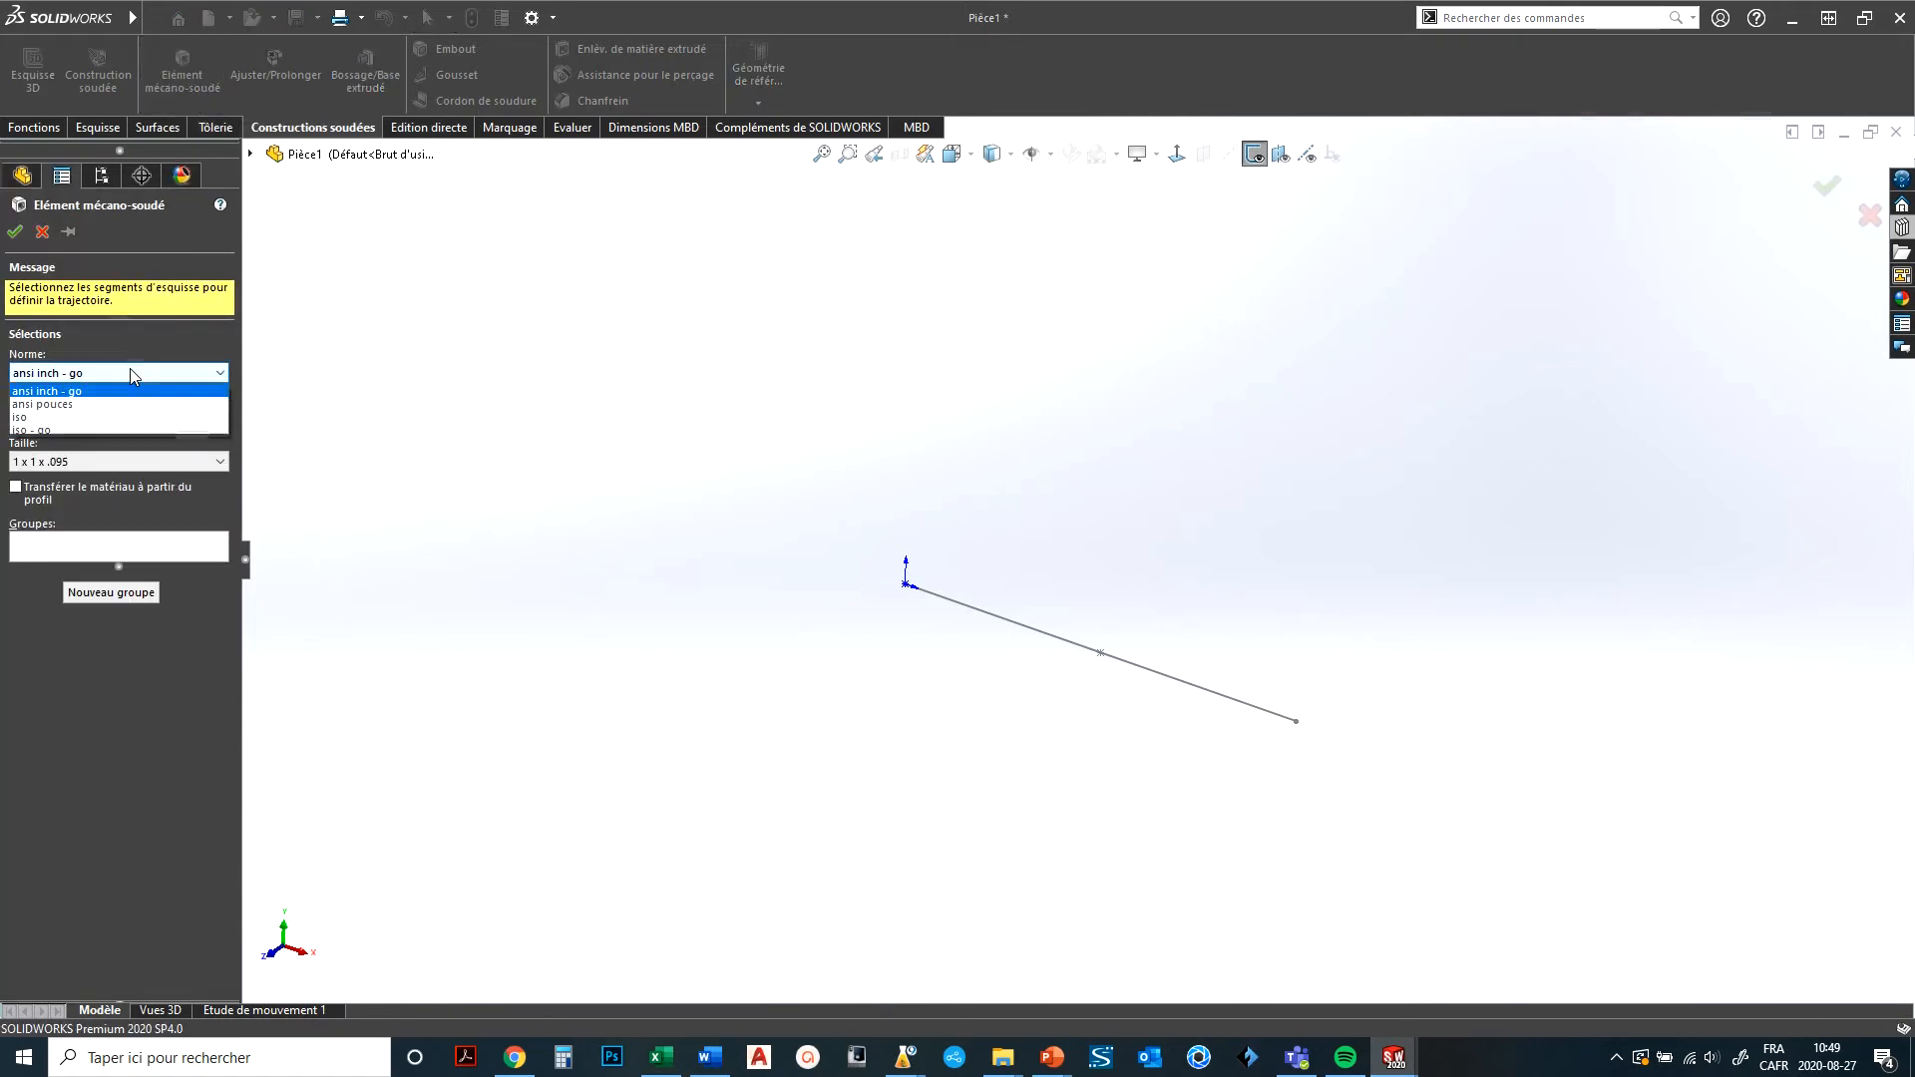
click(58, 392)
click(63, 414)
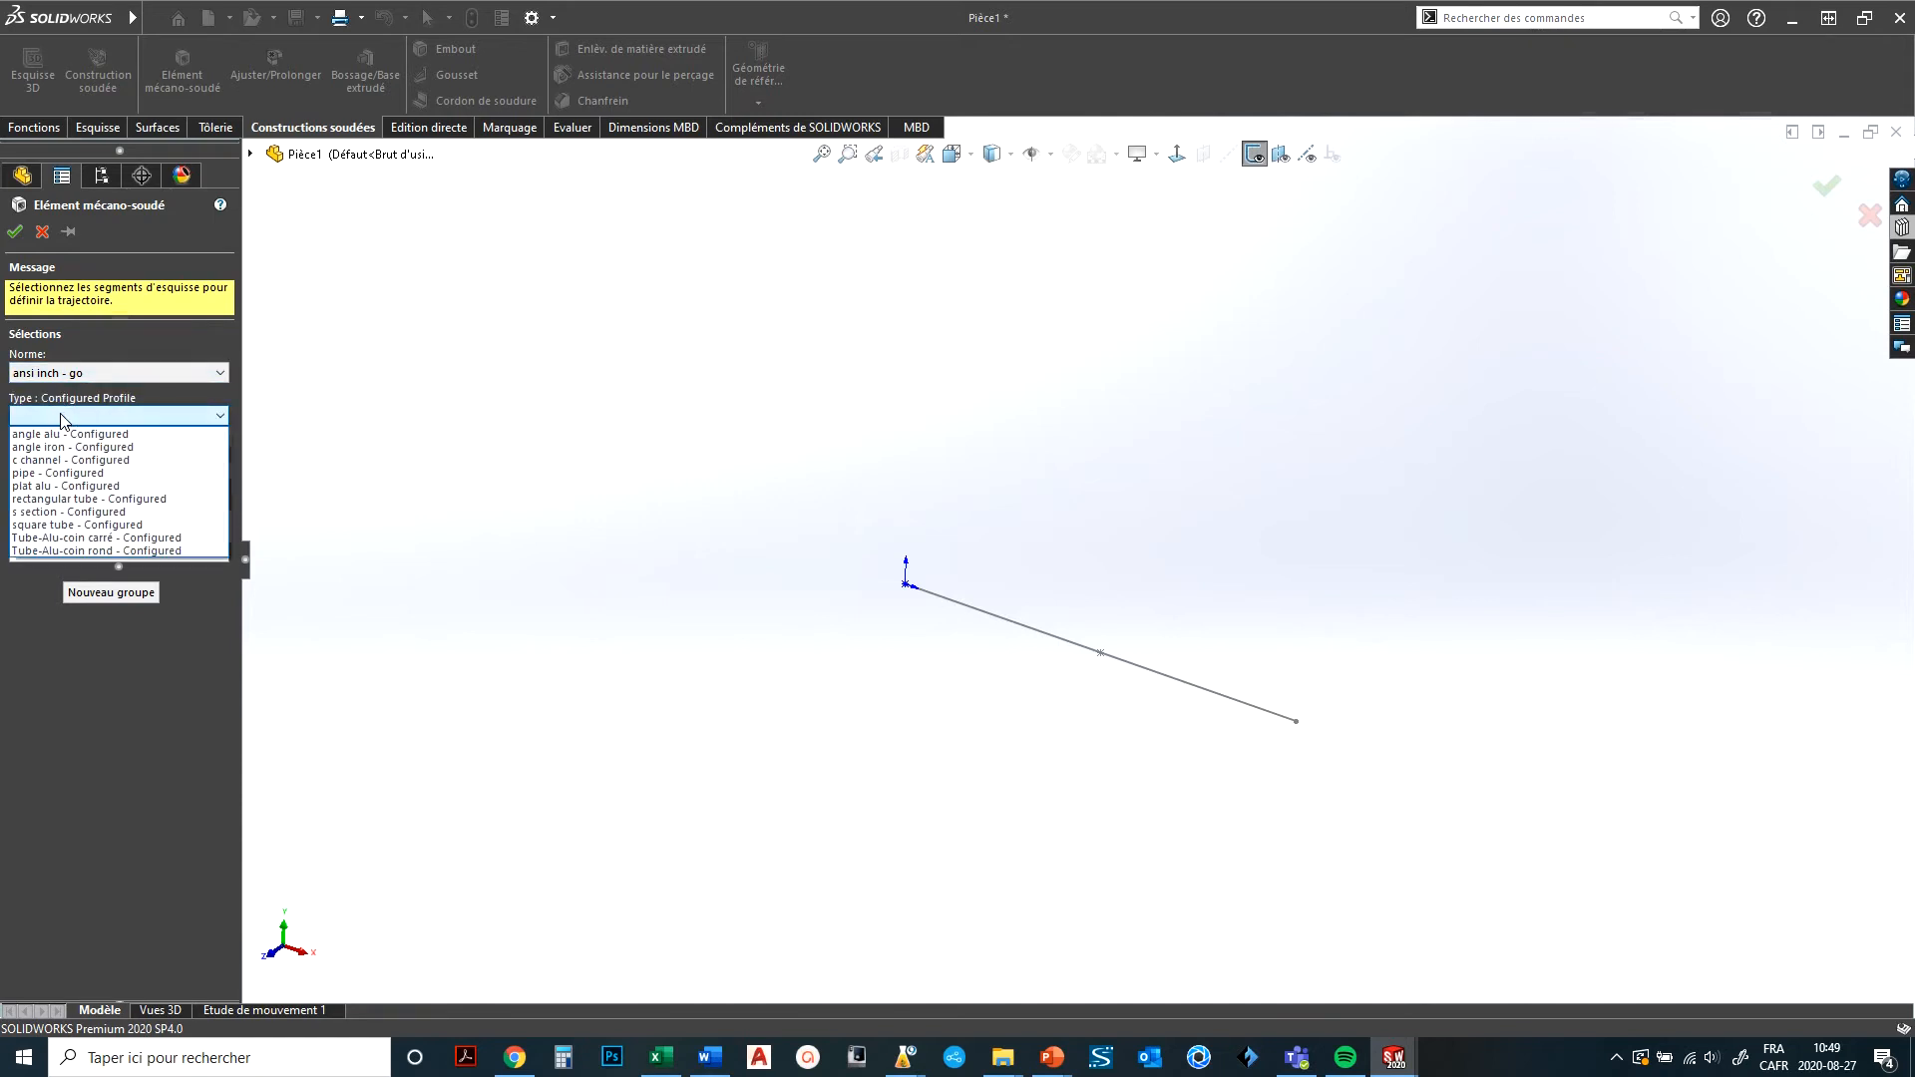
click(82, 551)
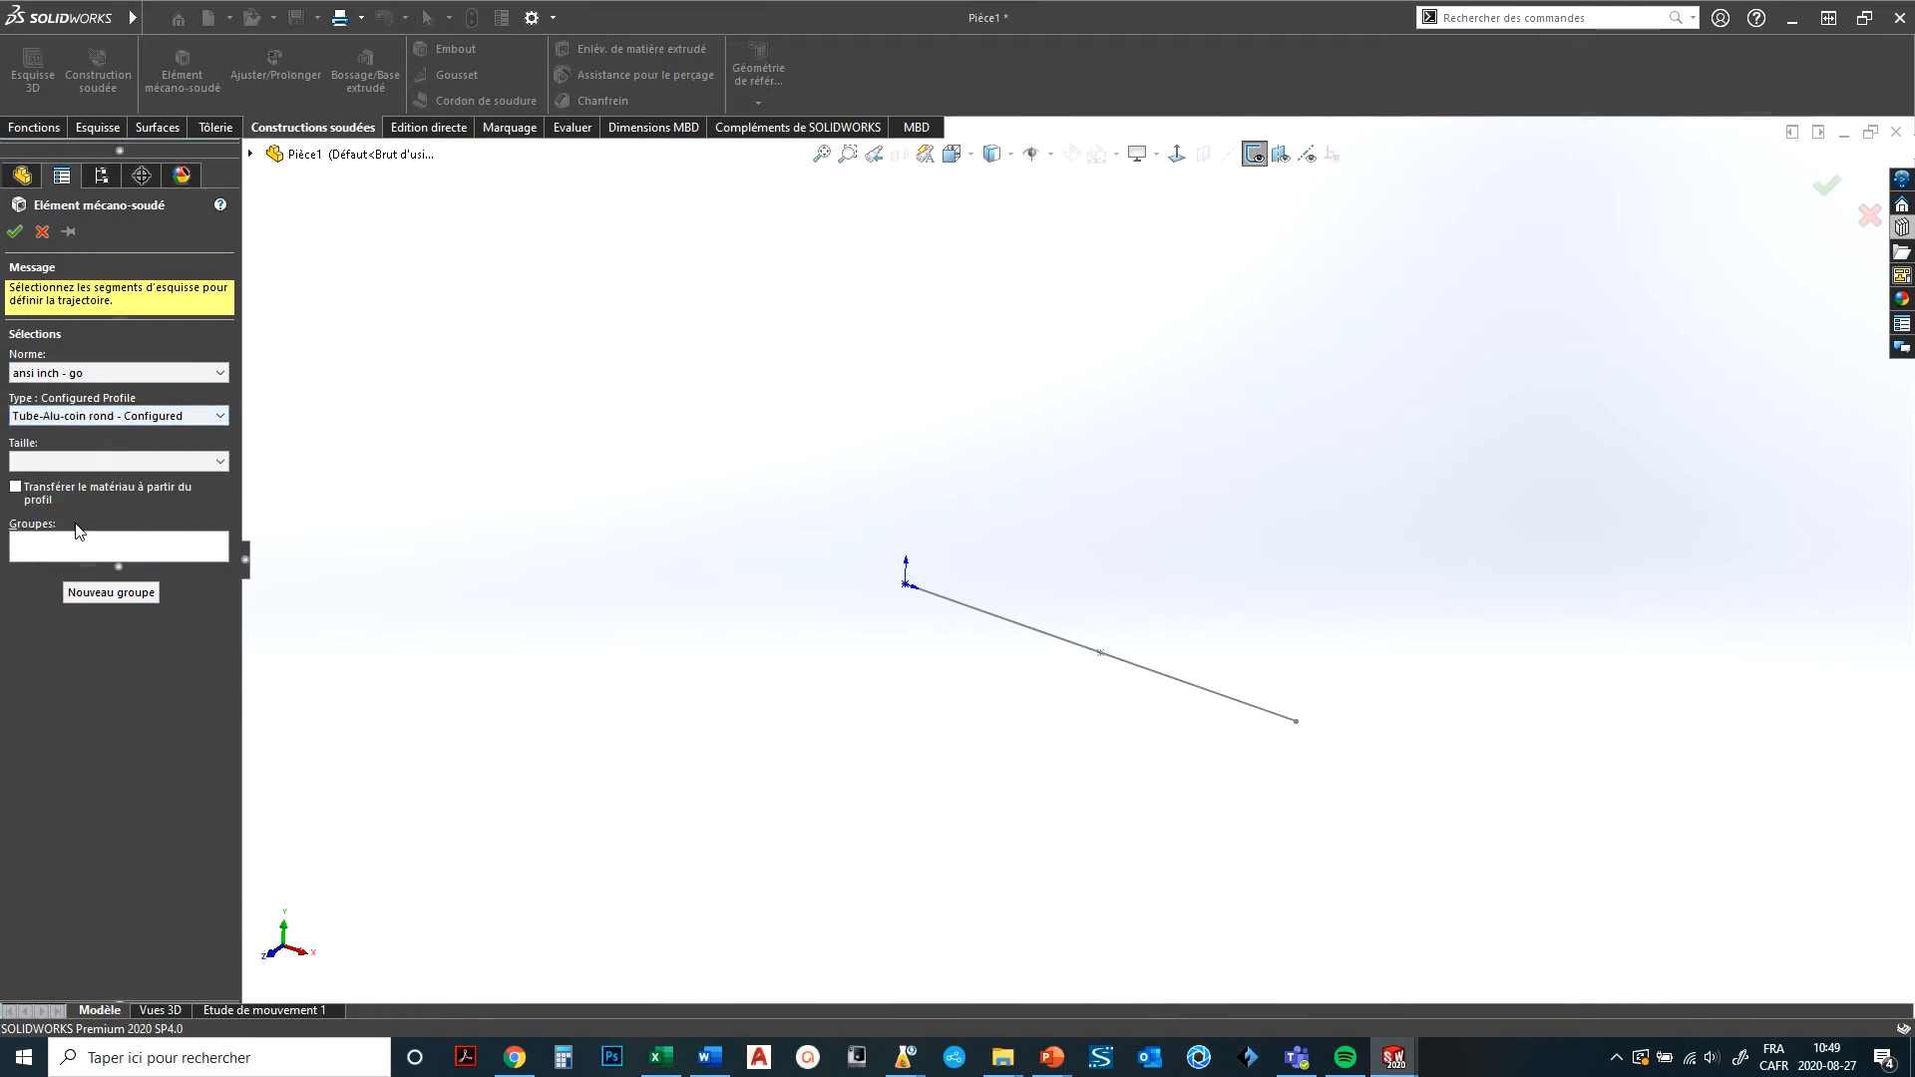
click(40, 462)
click(42, 496)
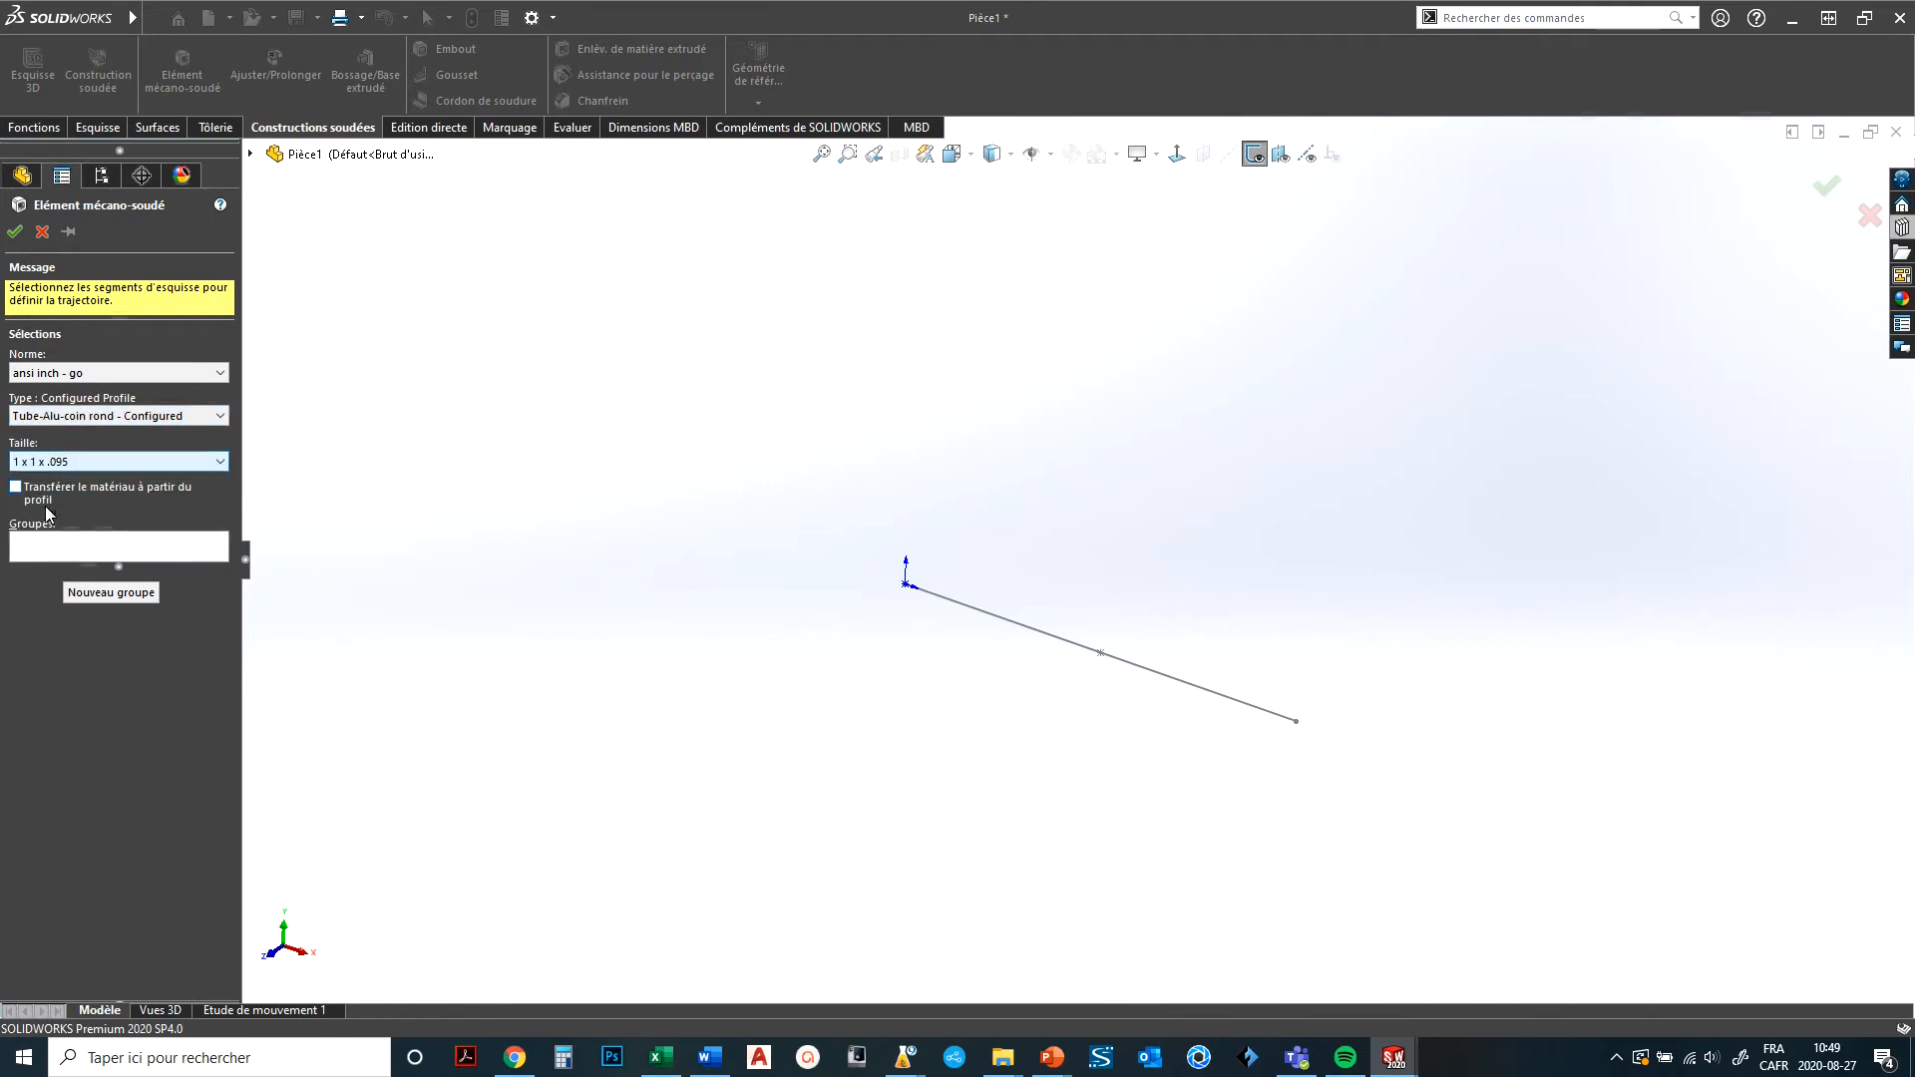
Create the tube structural member along the sketched line and inspect it from several angles.
click(66, 551)
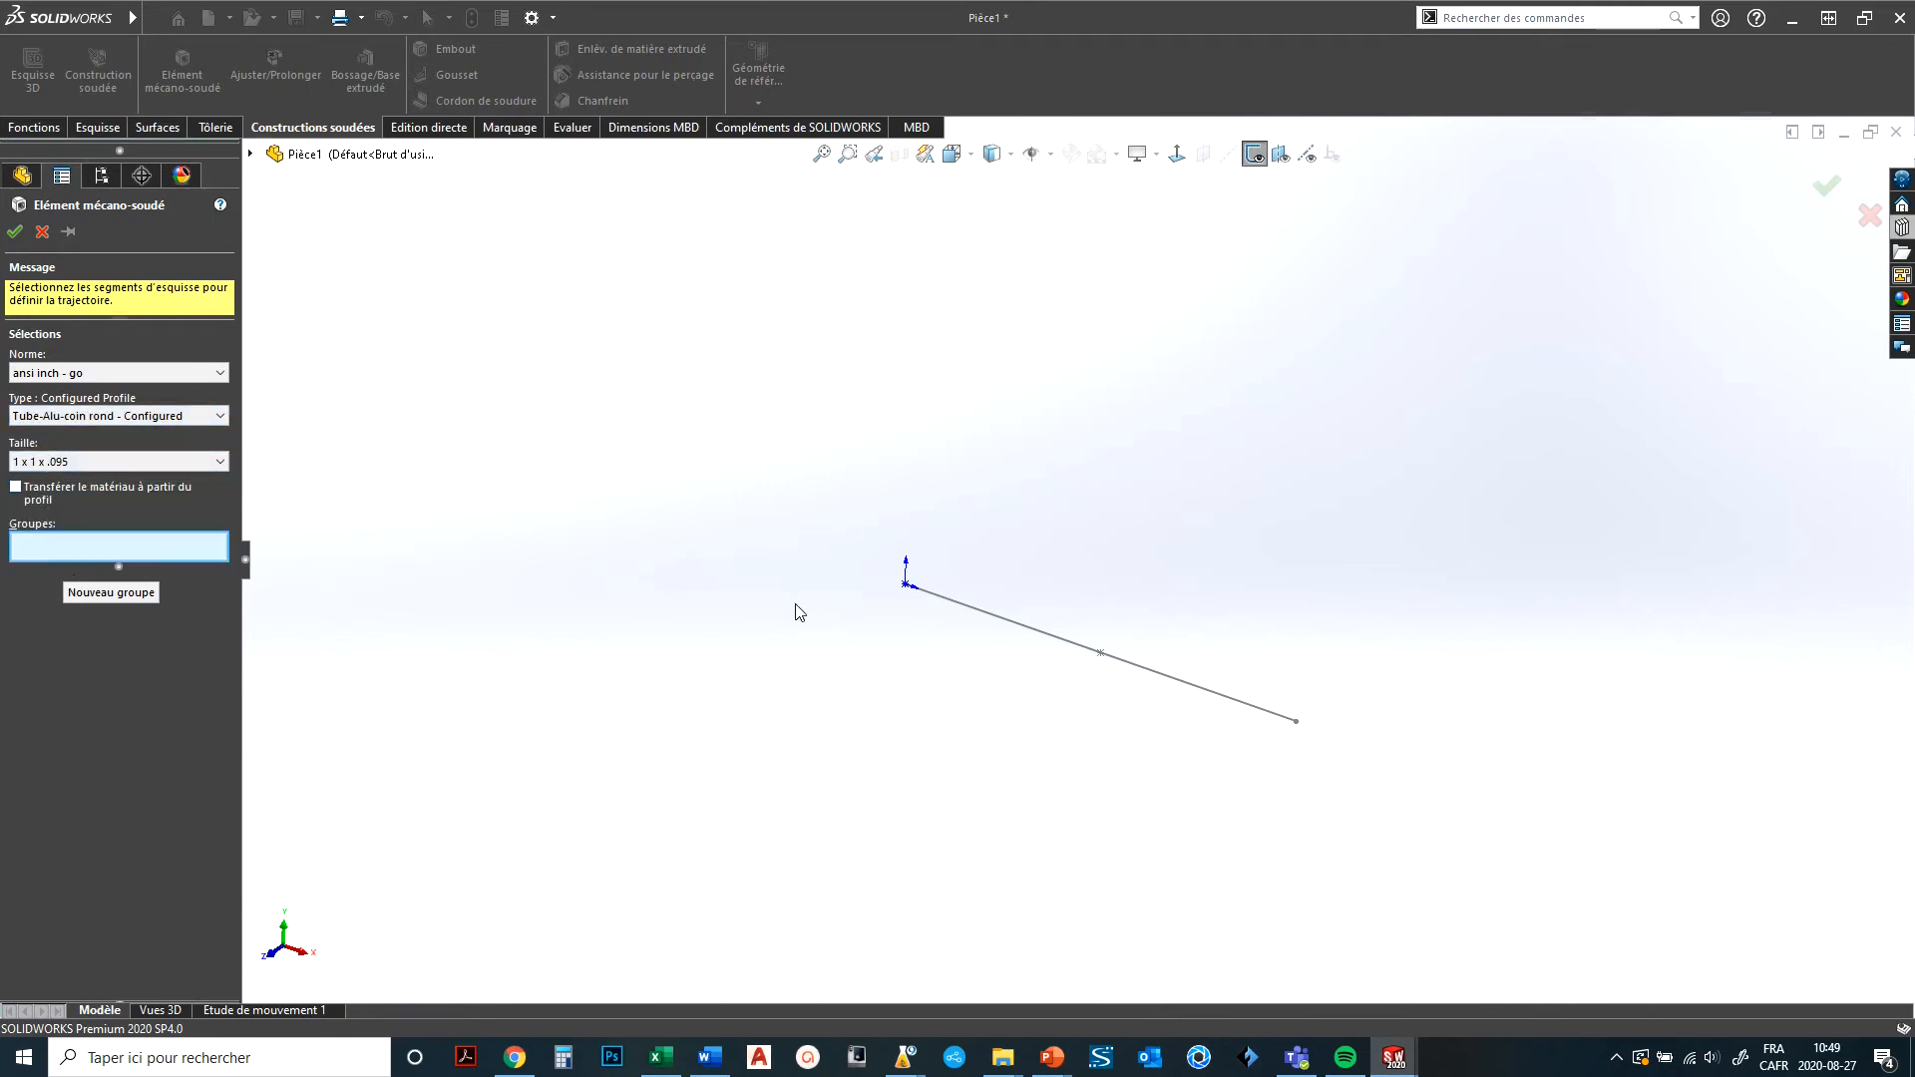
click(1007, 616)
click(928, 557)
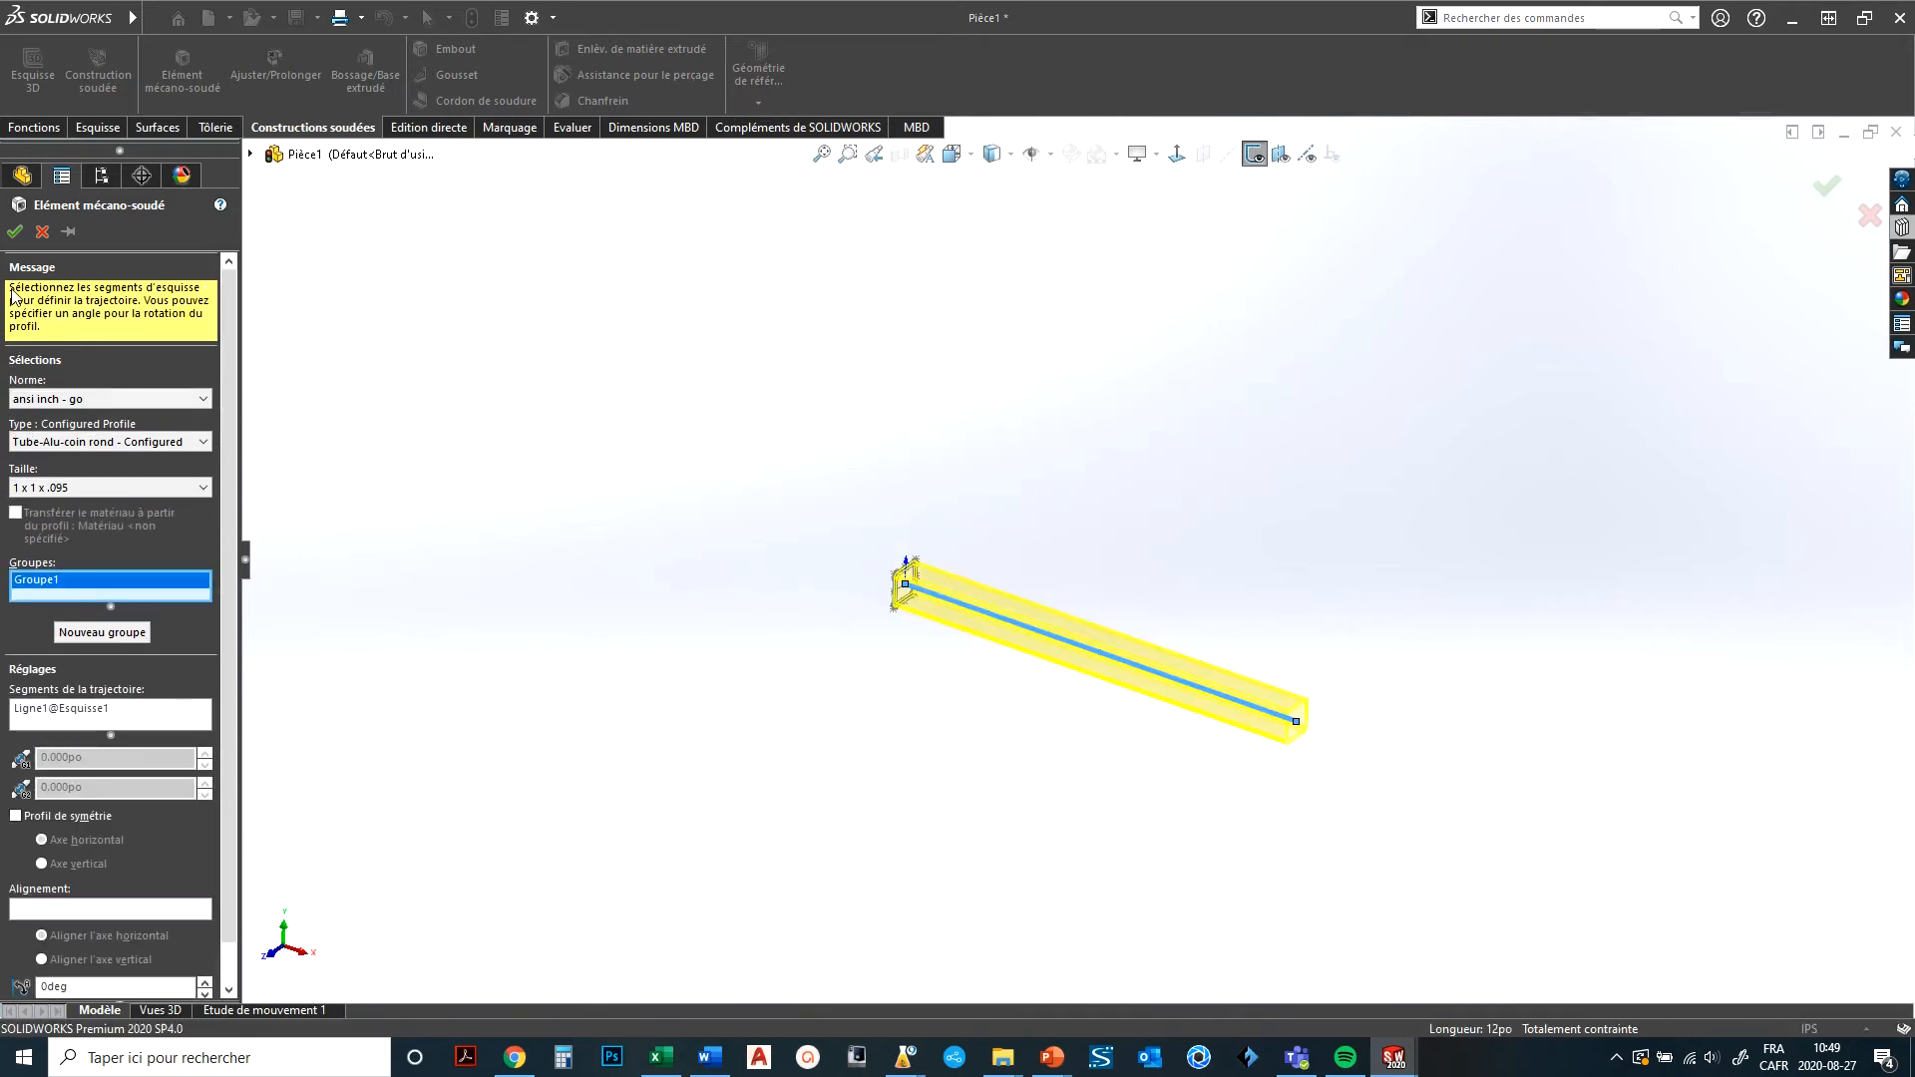
click(15, 231)
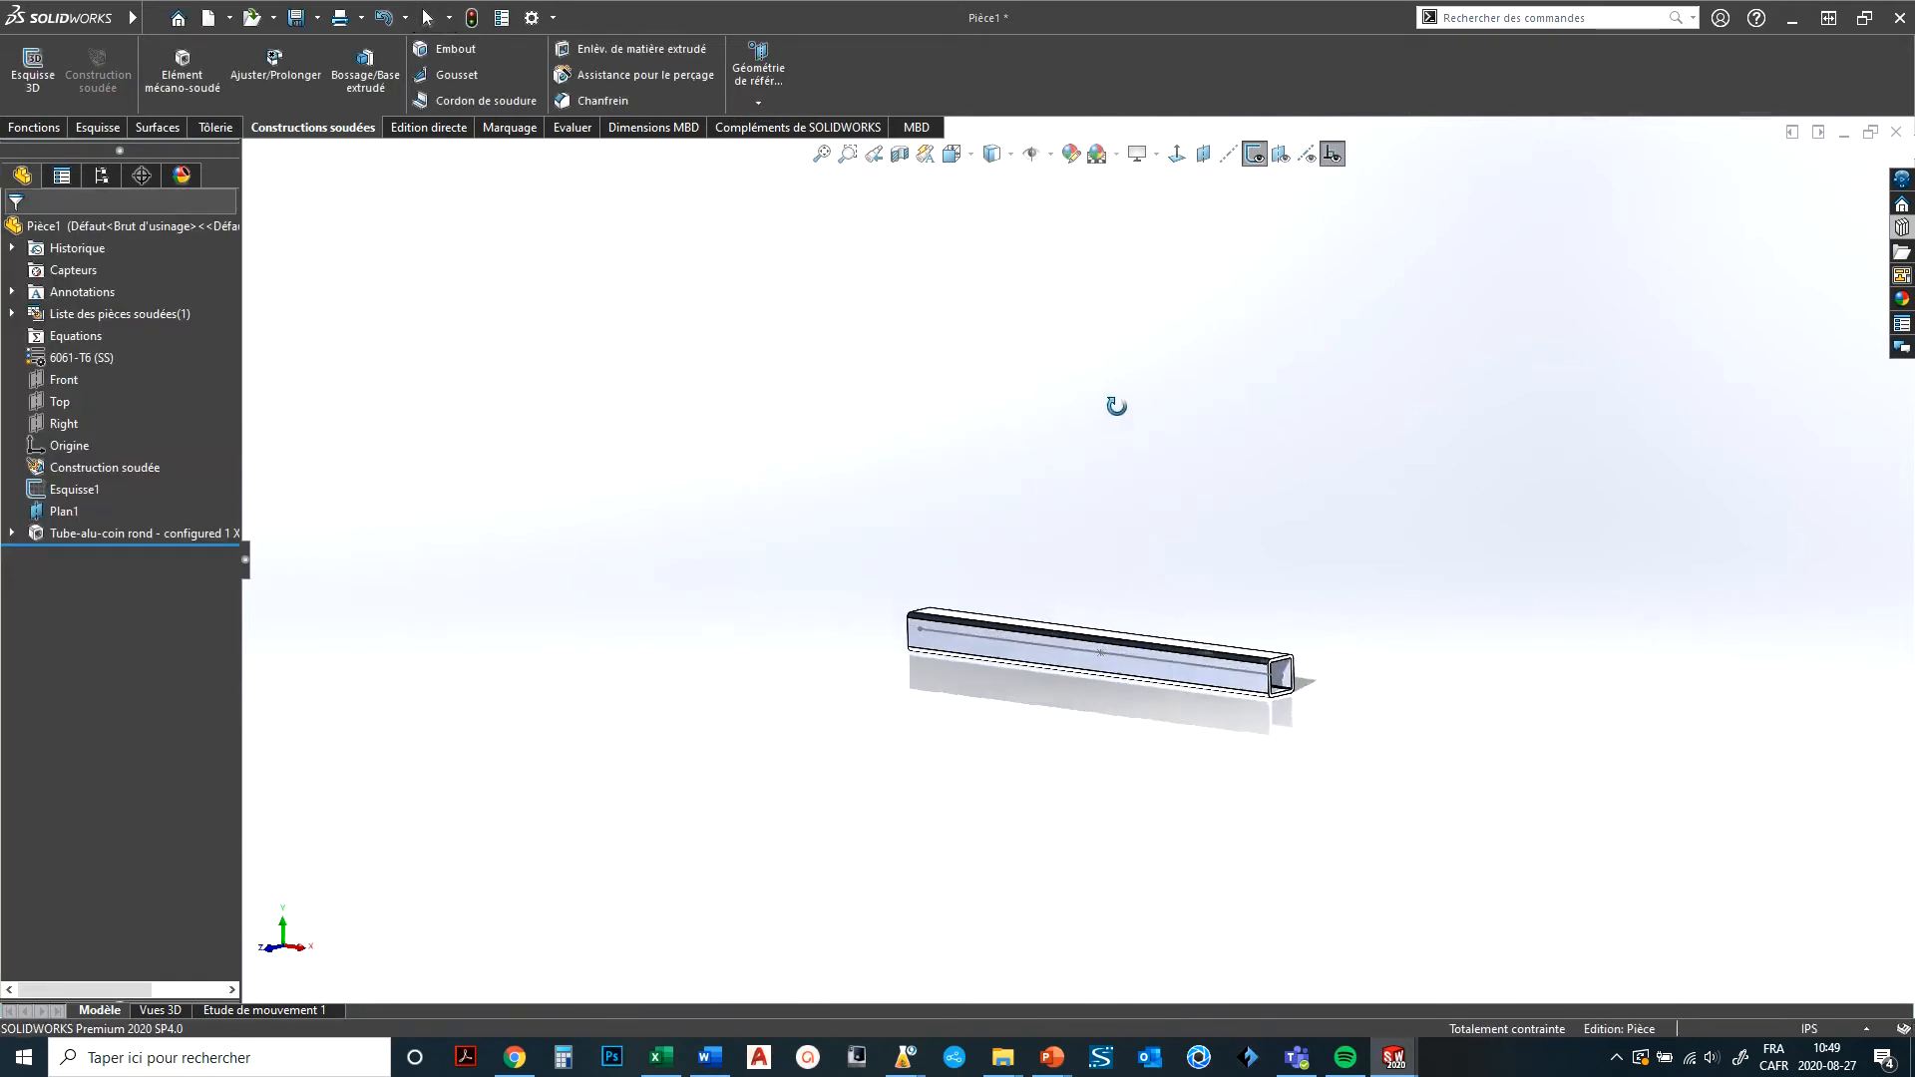
middle_drag(1116, 406, 1124, 496)
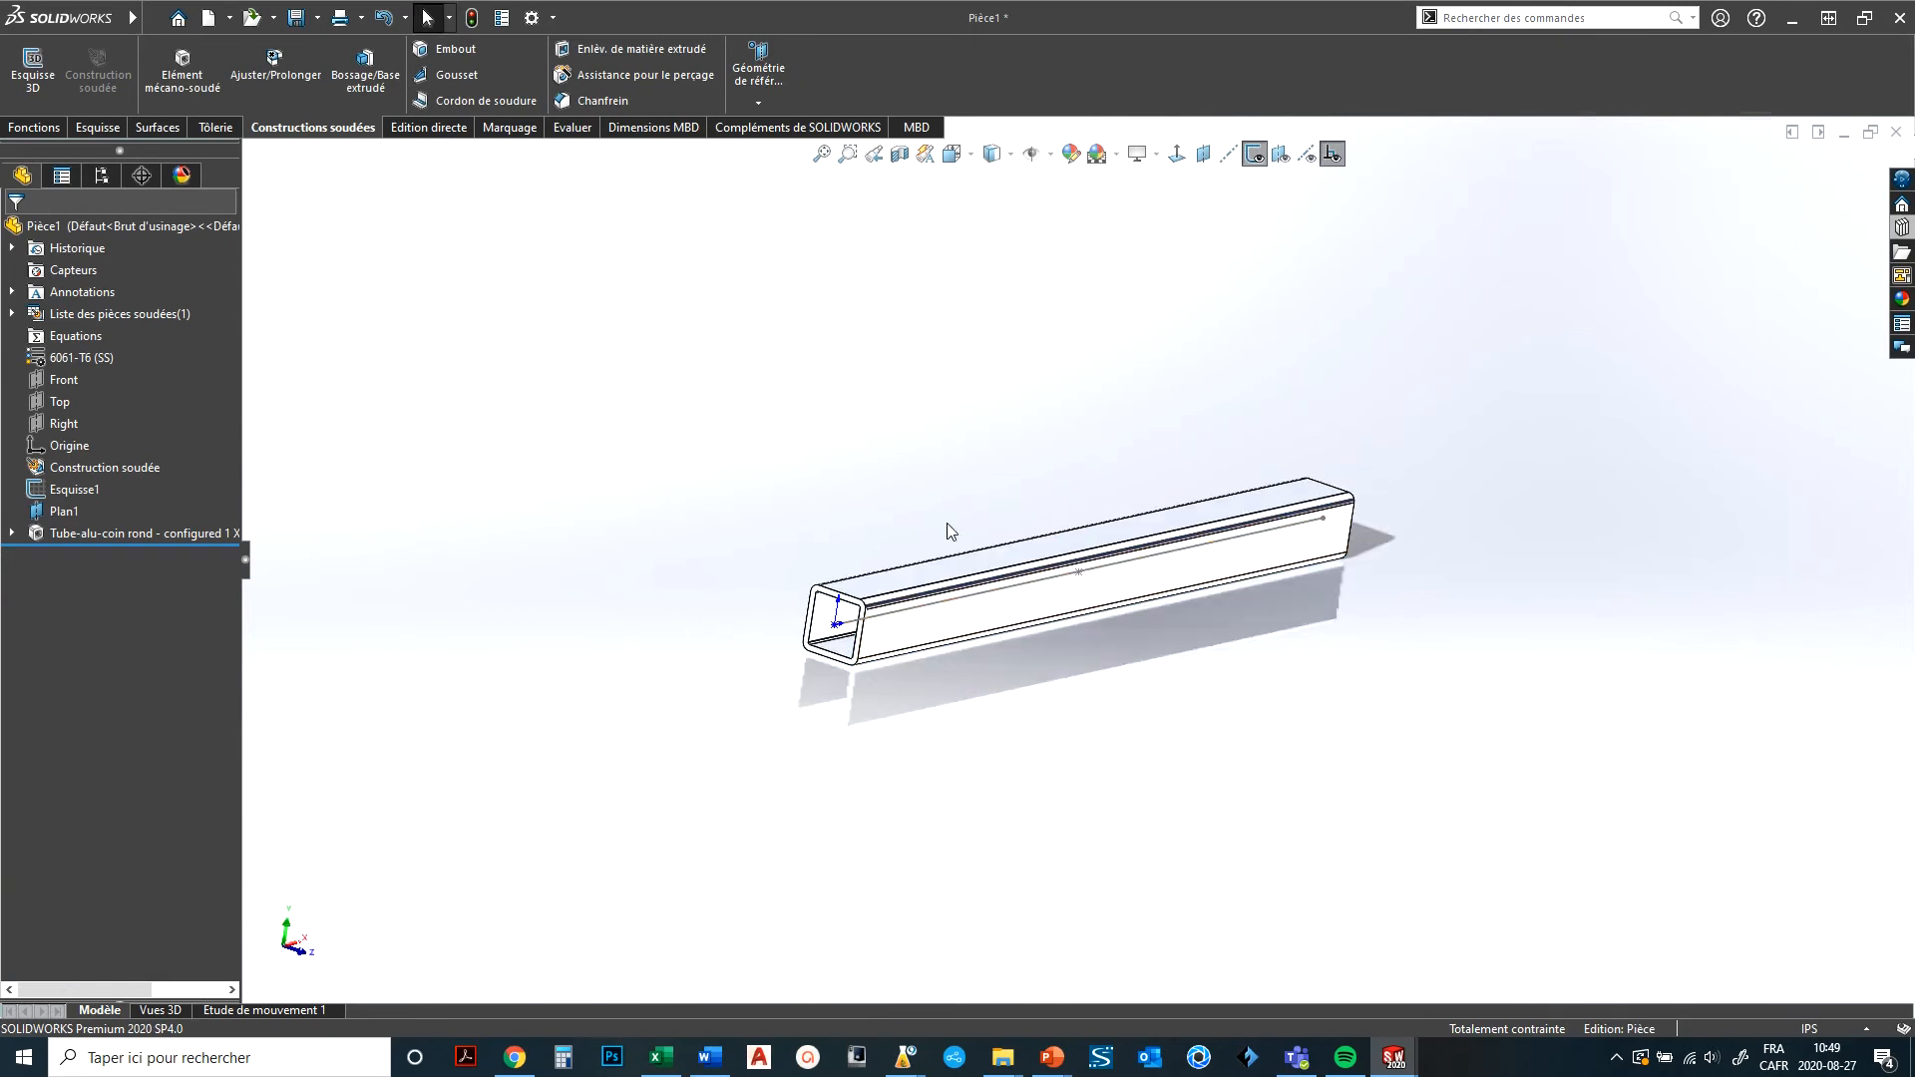
middle_drag(949, 526, 902, 643)
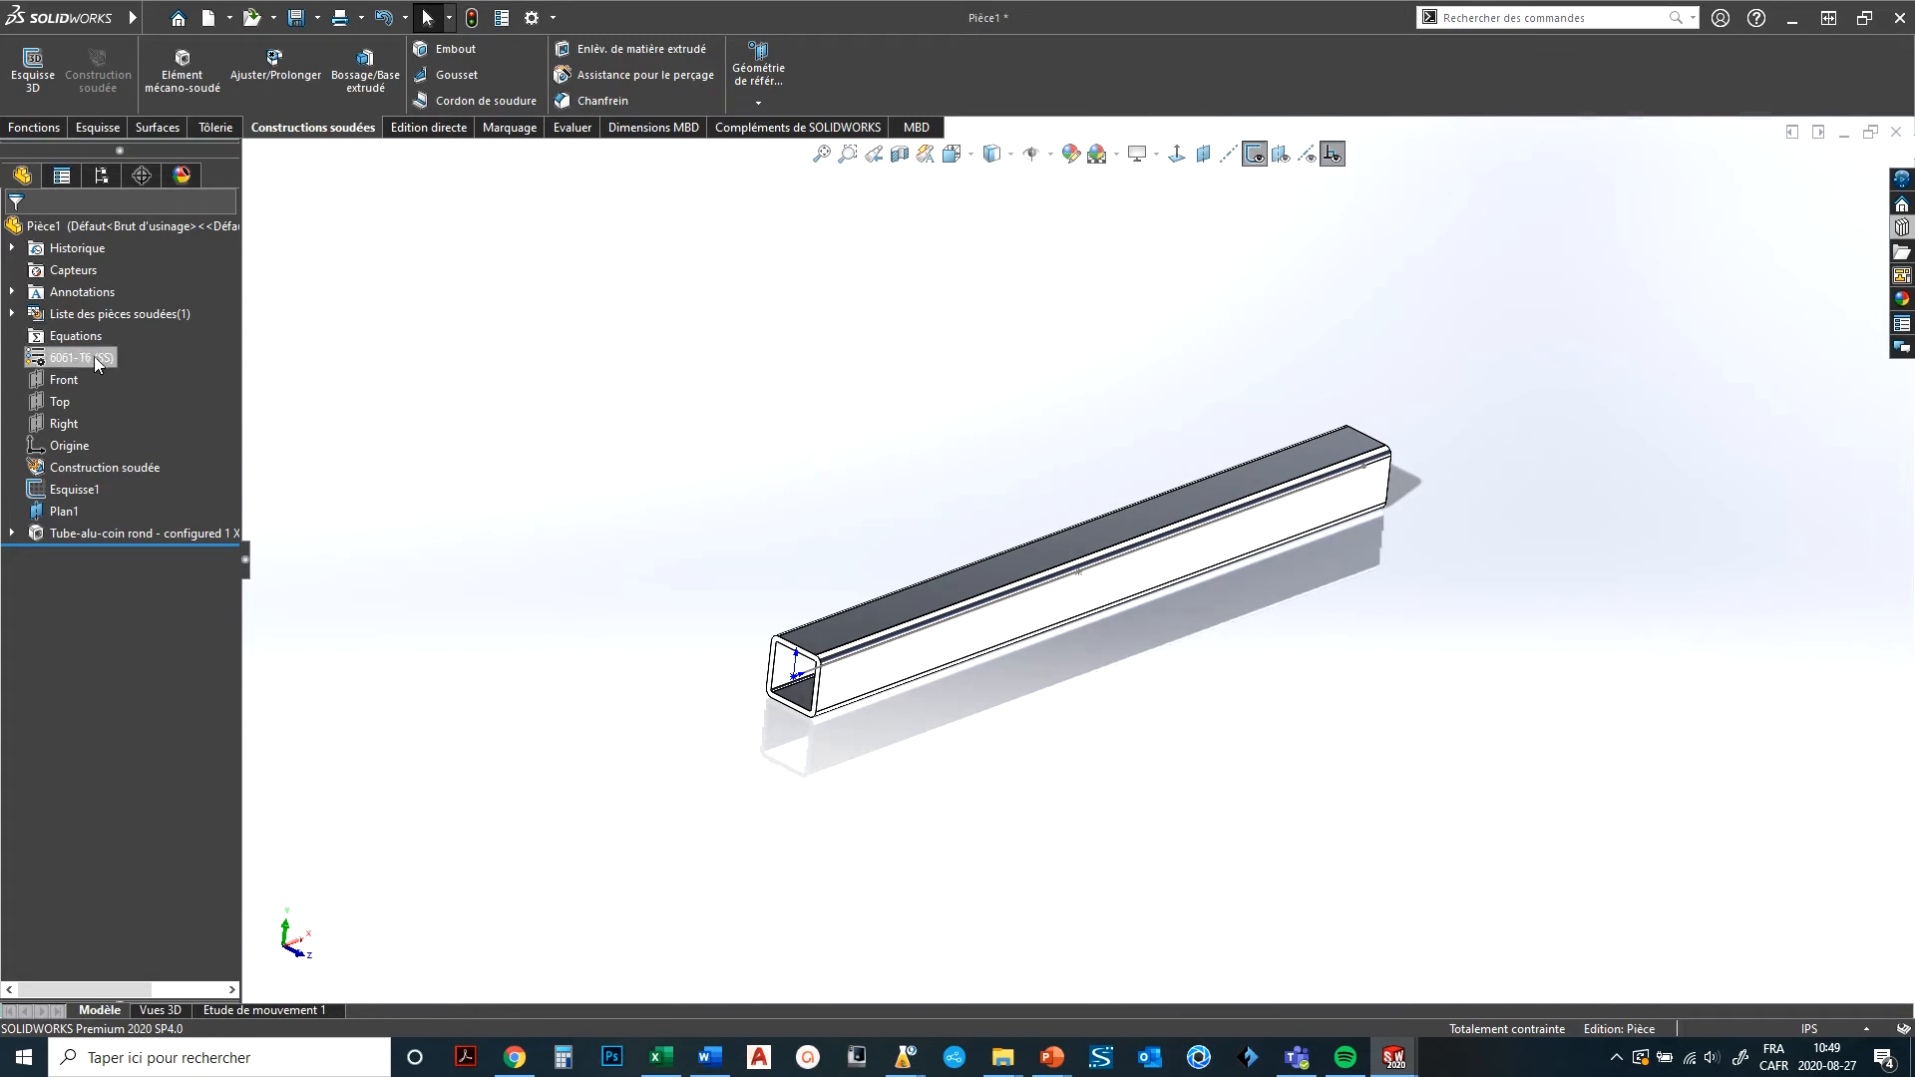
click(1056, 555)
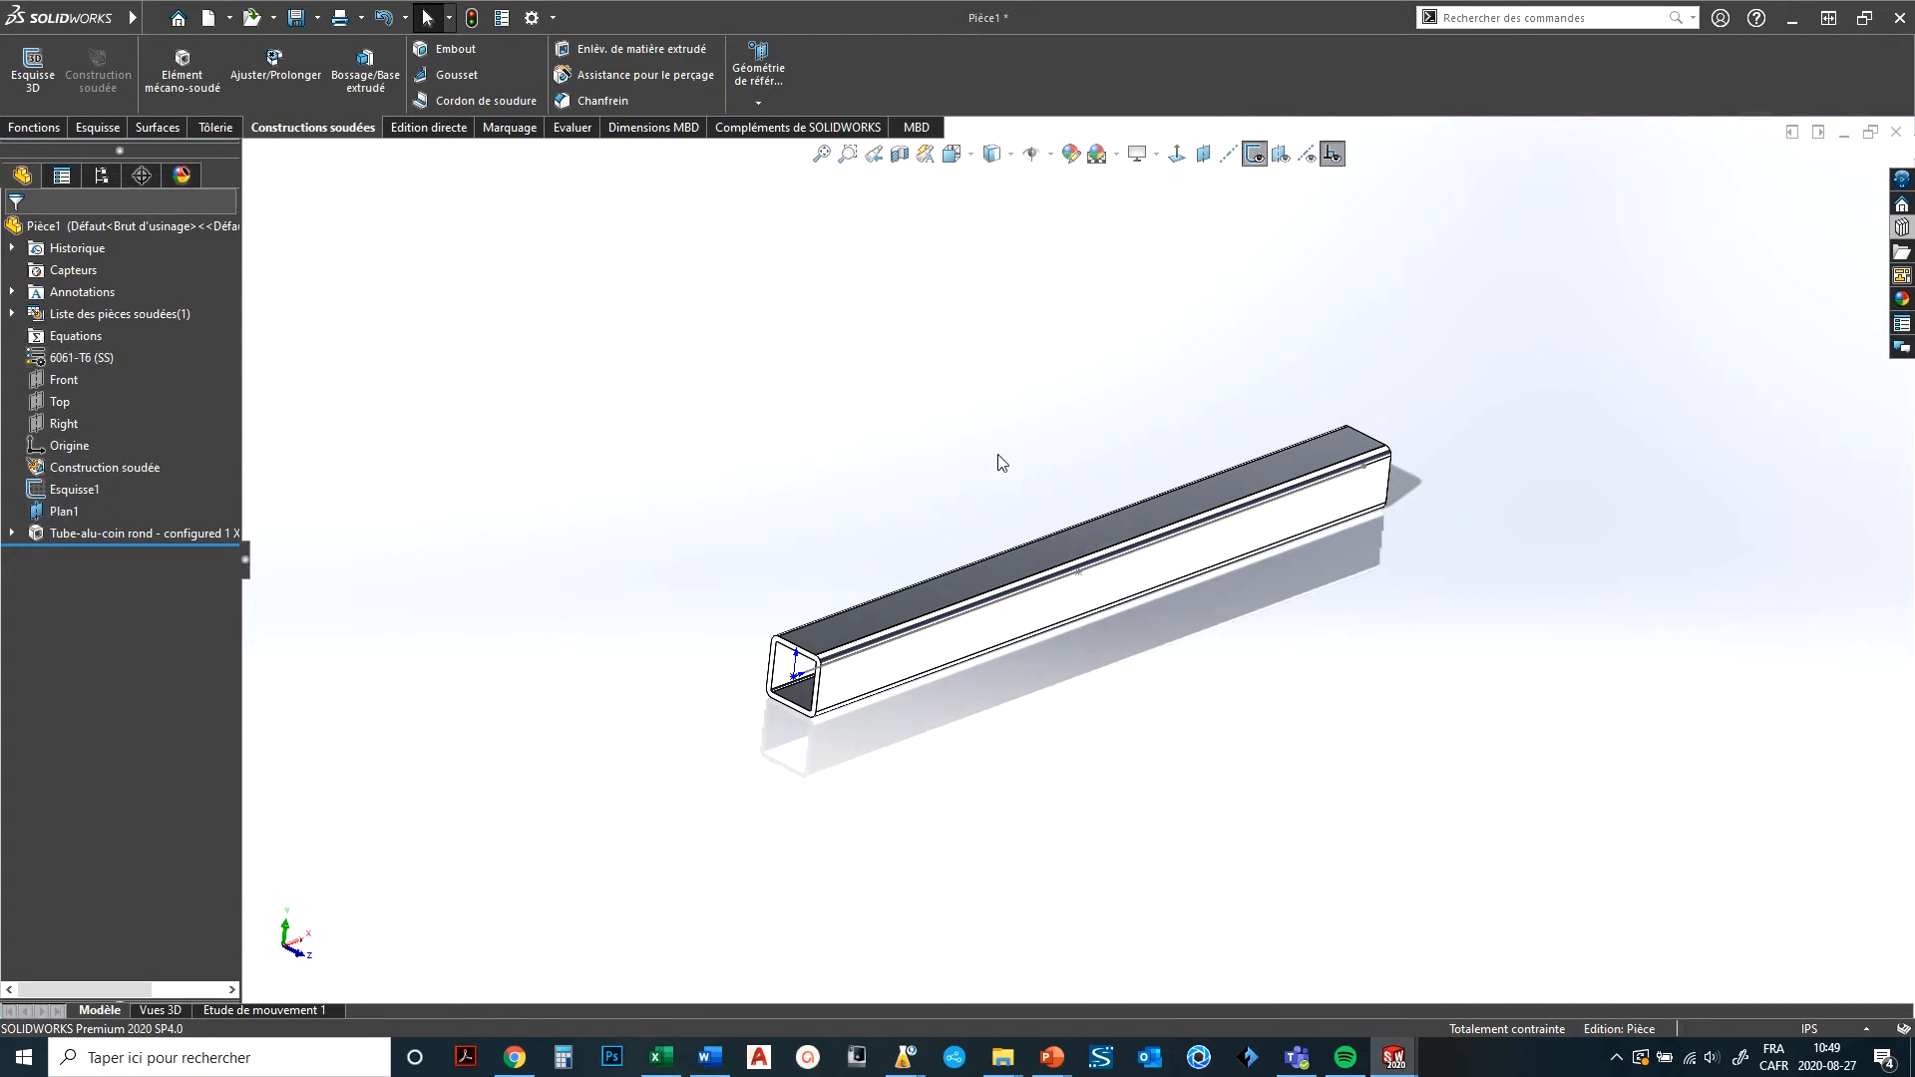
middle_drag(1001, 462, 878, 429)
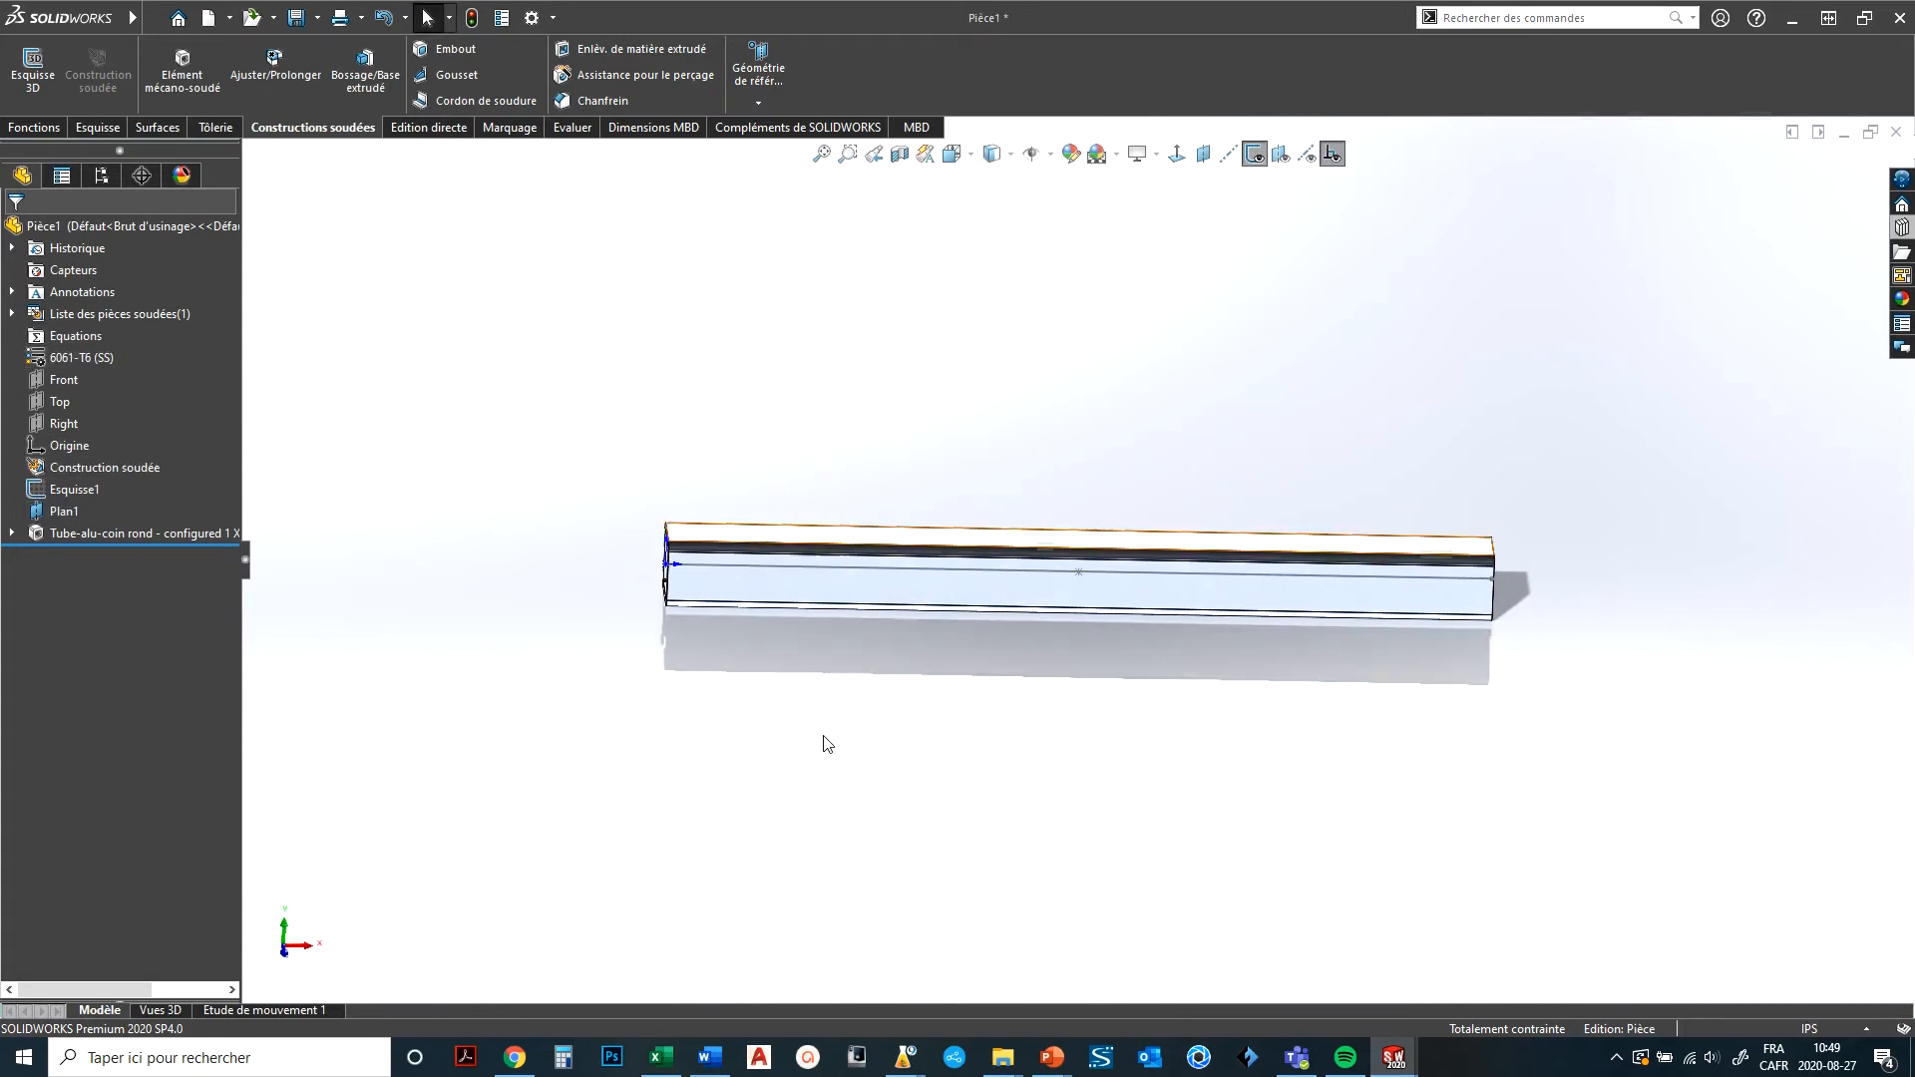
Show the folder locations for Bibliothèque de conception under Emplacements des fichiers in the system options.
click(531, 17)
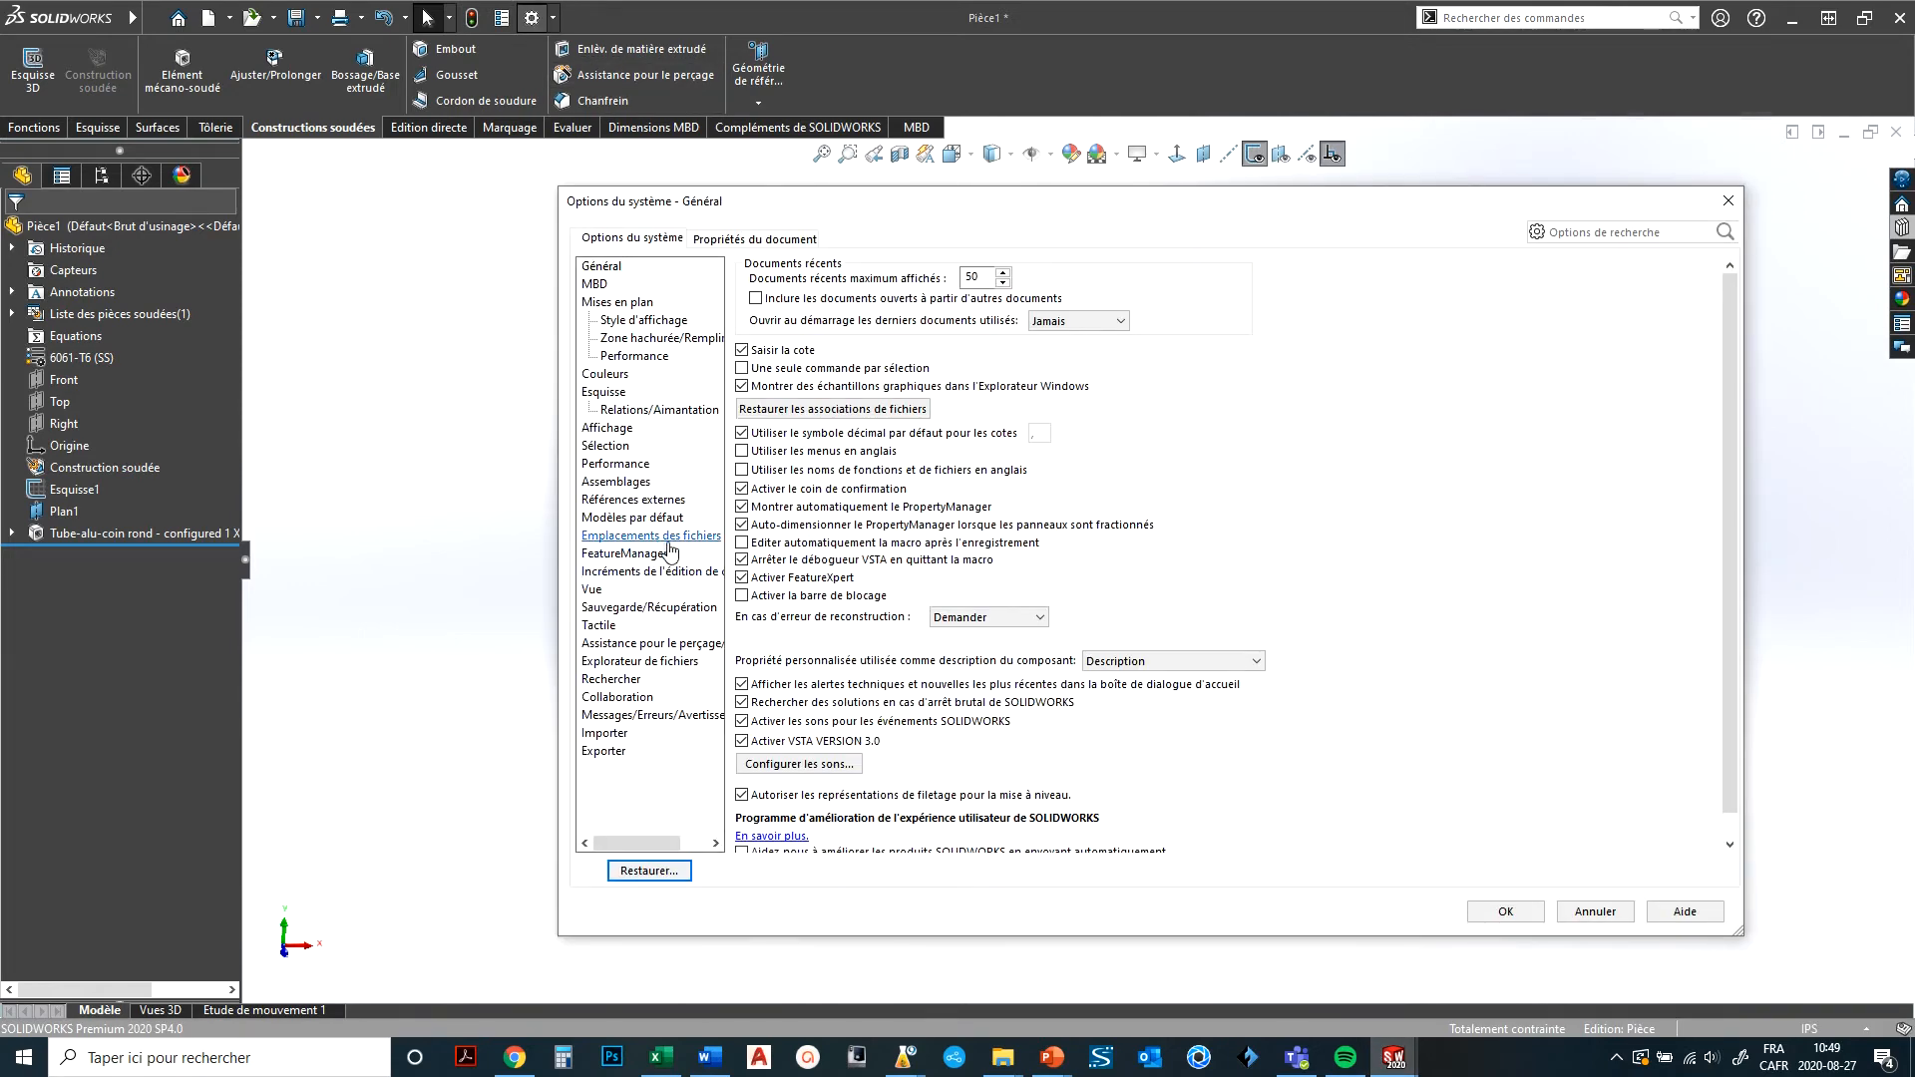
click(654, 536)
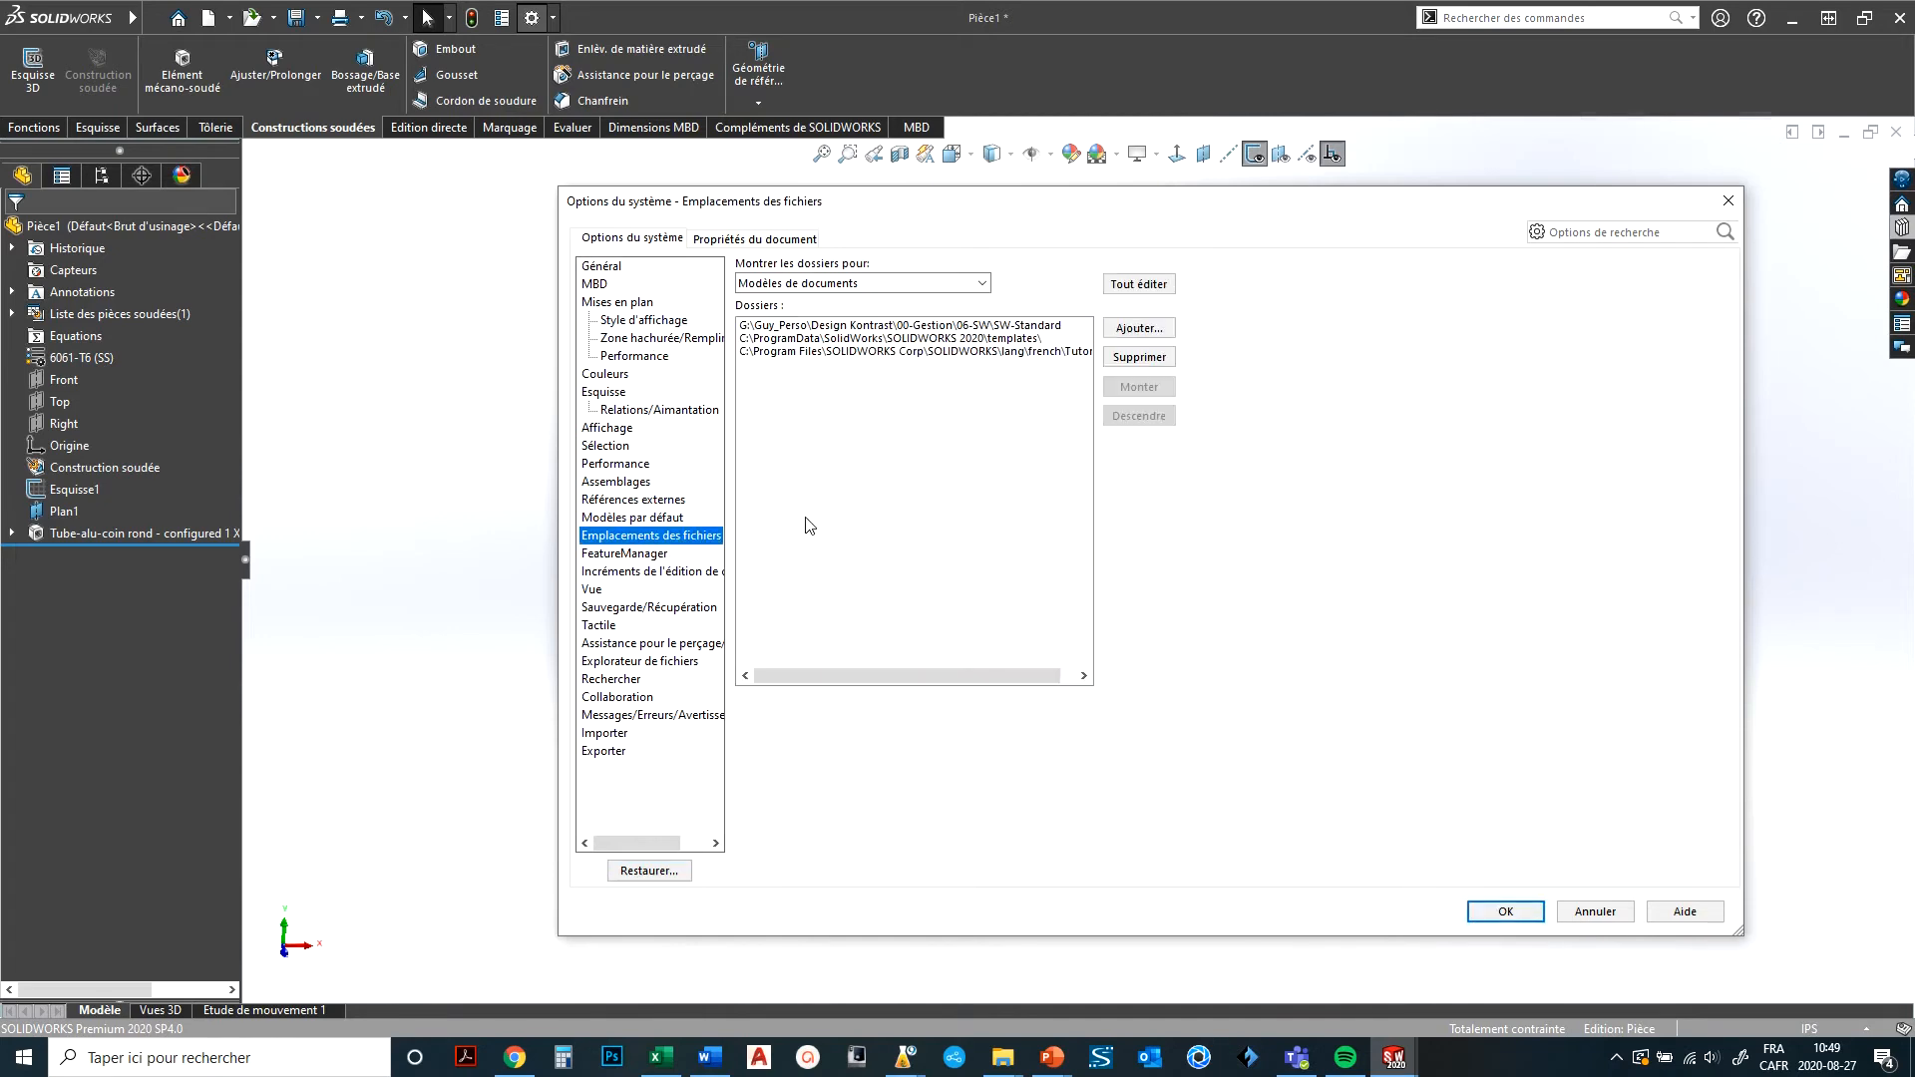
click(828, 285)
scroll(927, 559, down, 6)
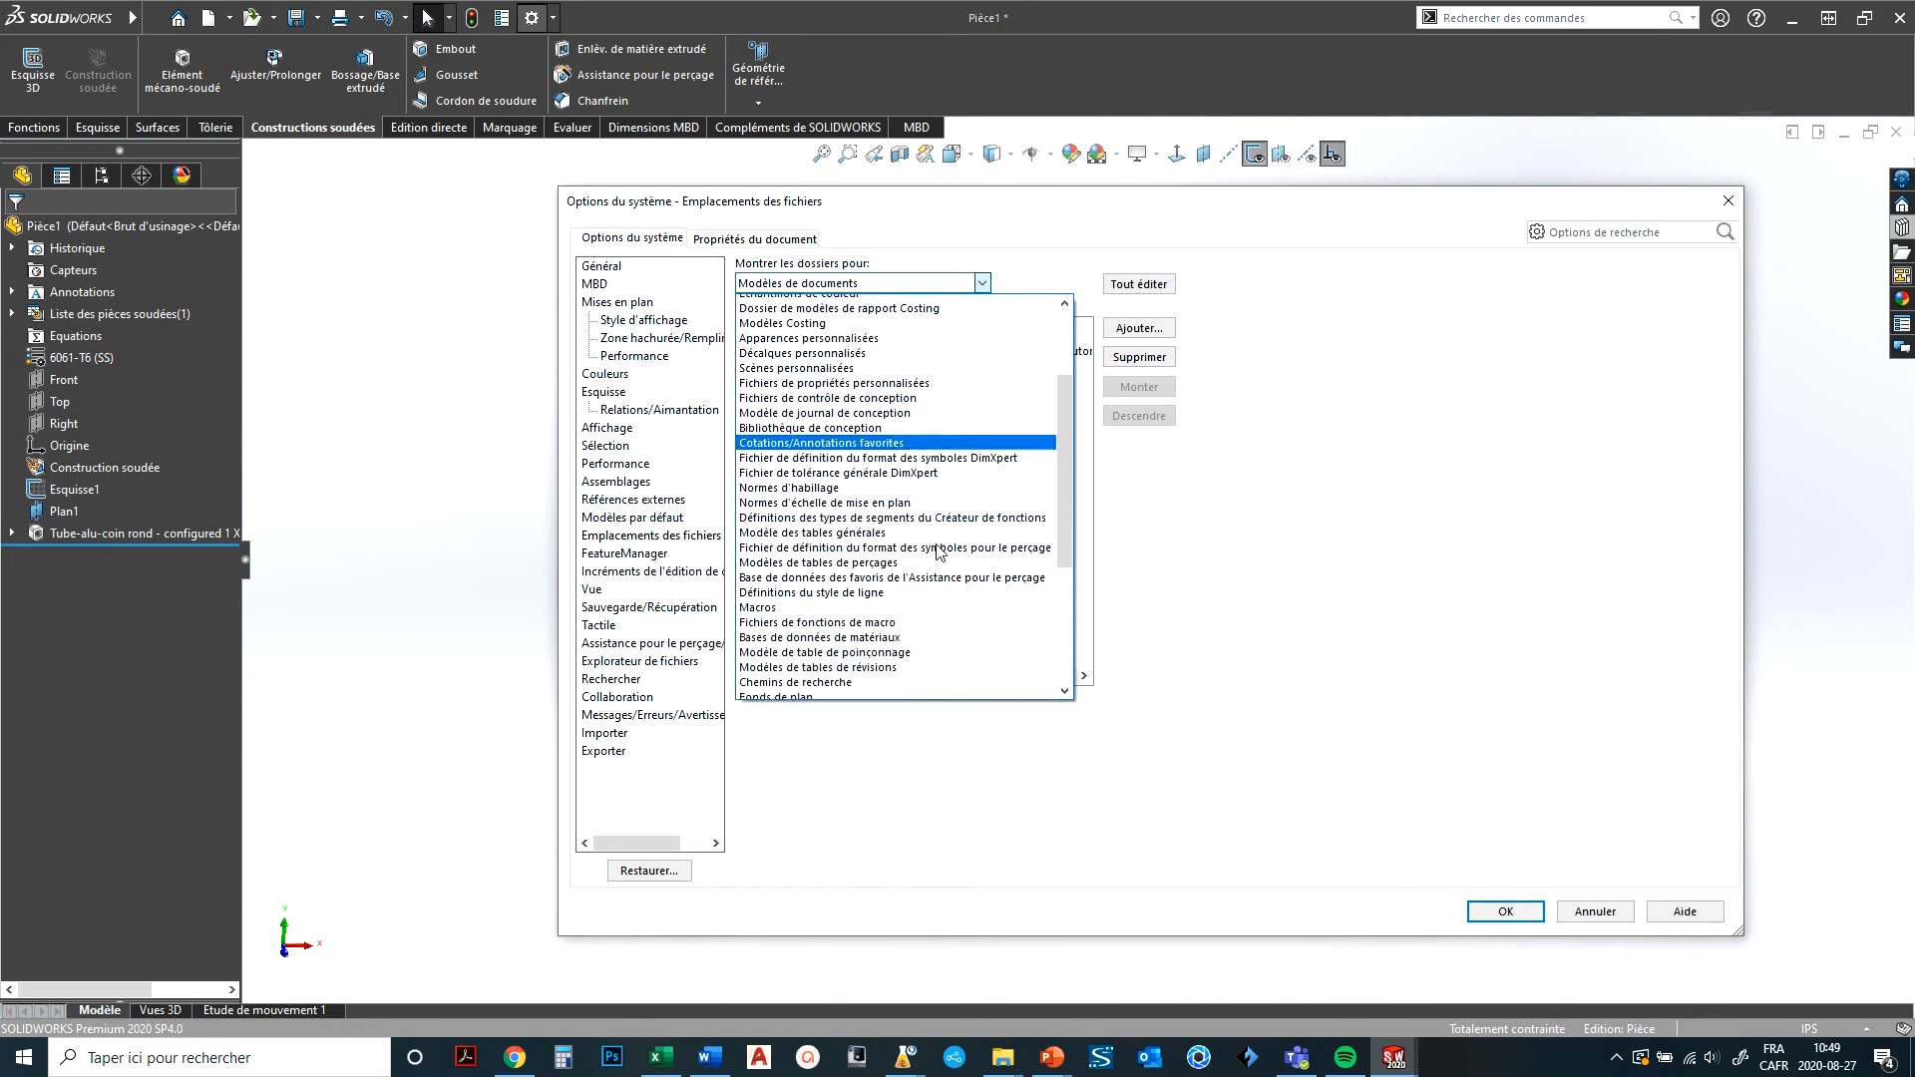
scroll(956, 631, down, 3)
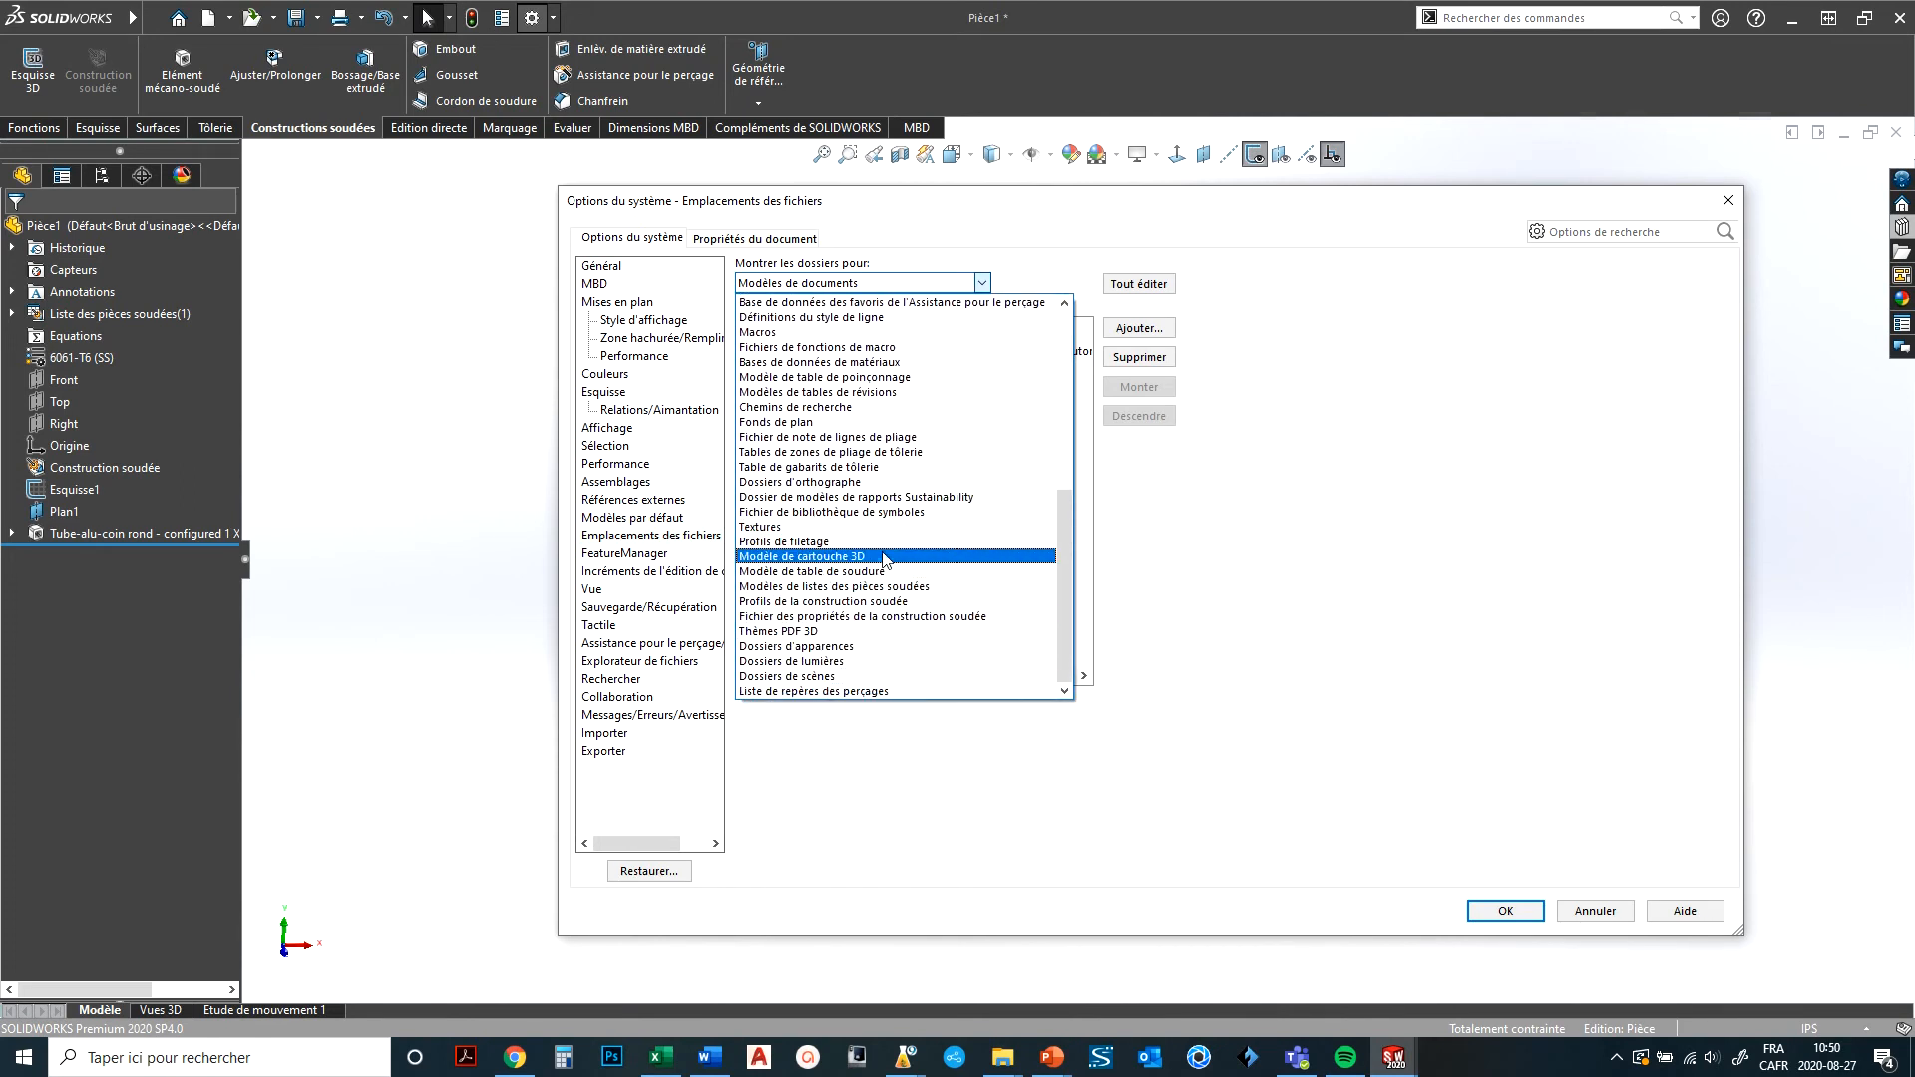
scroll(868, 448, up, 7)
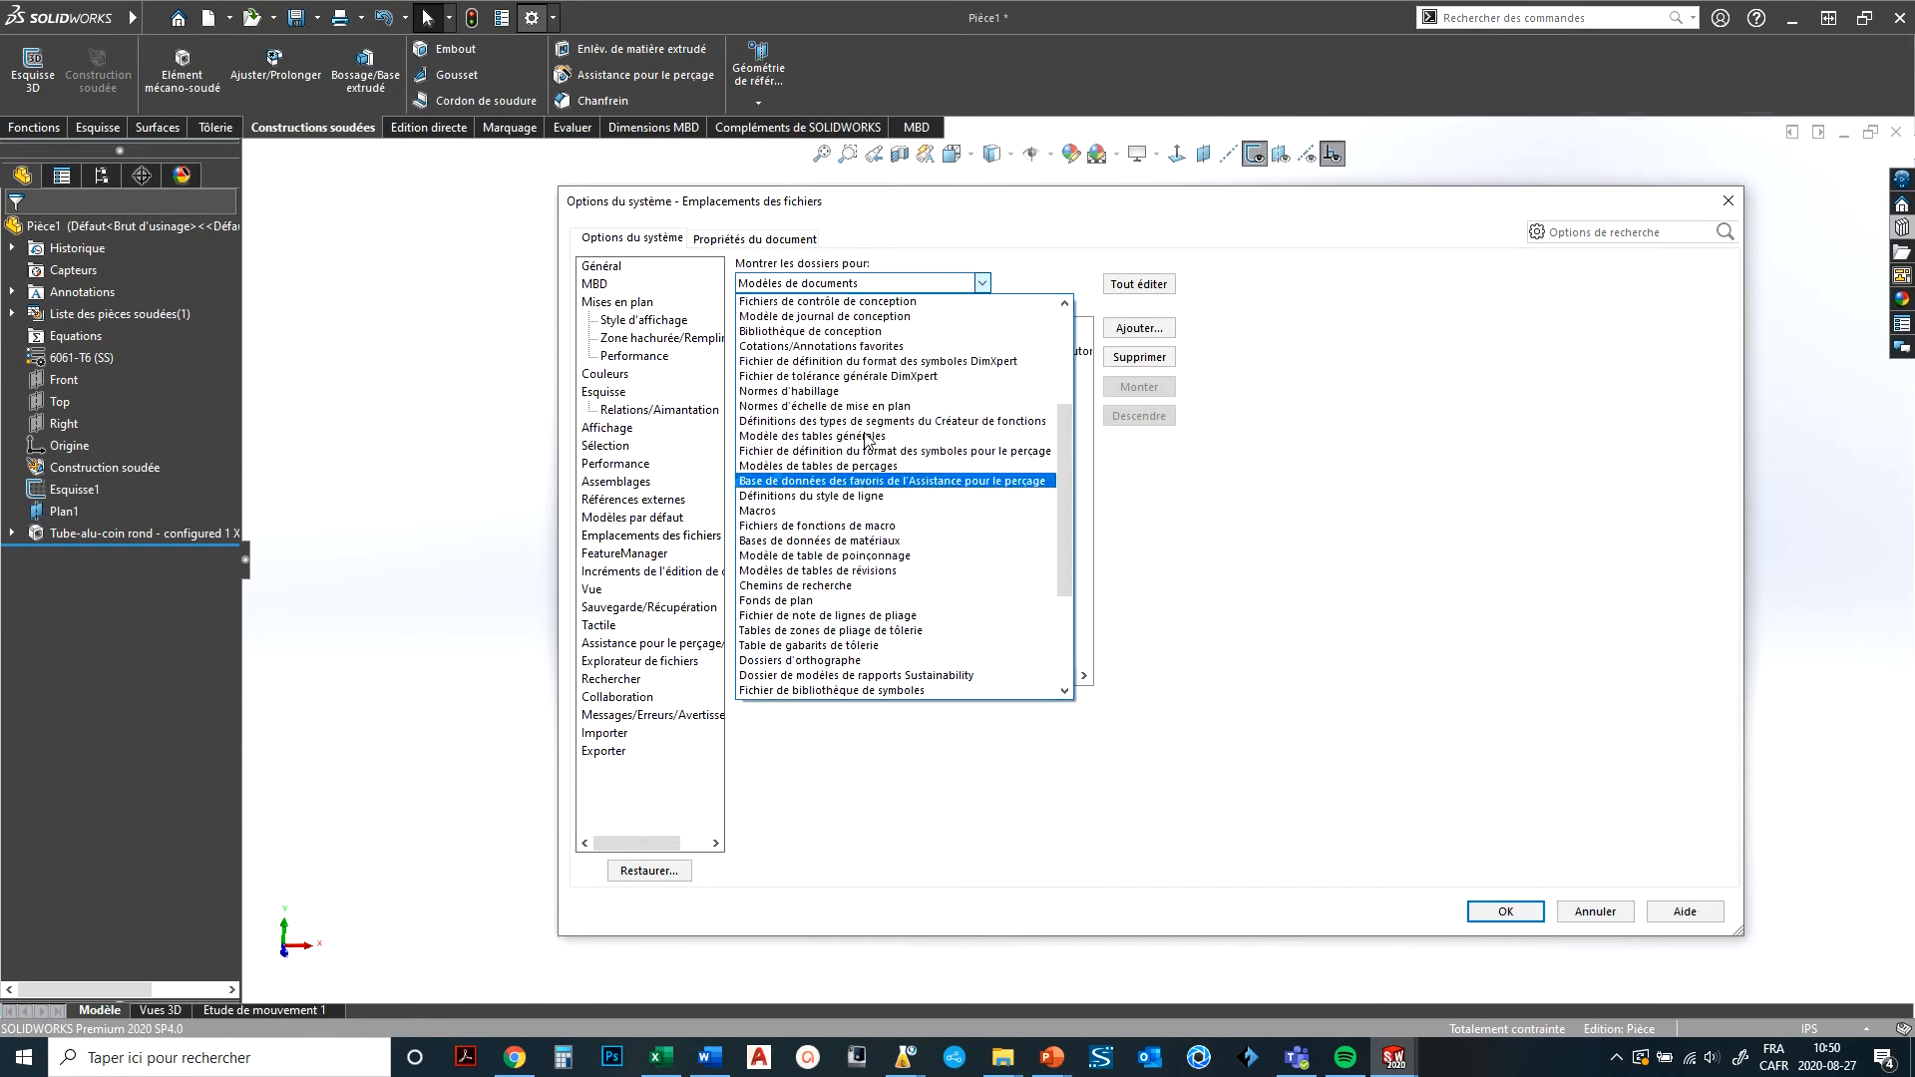
scroll(866, 439, up, 3)
click(921, 470)
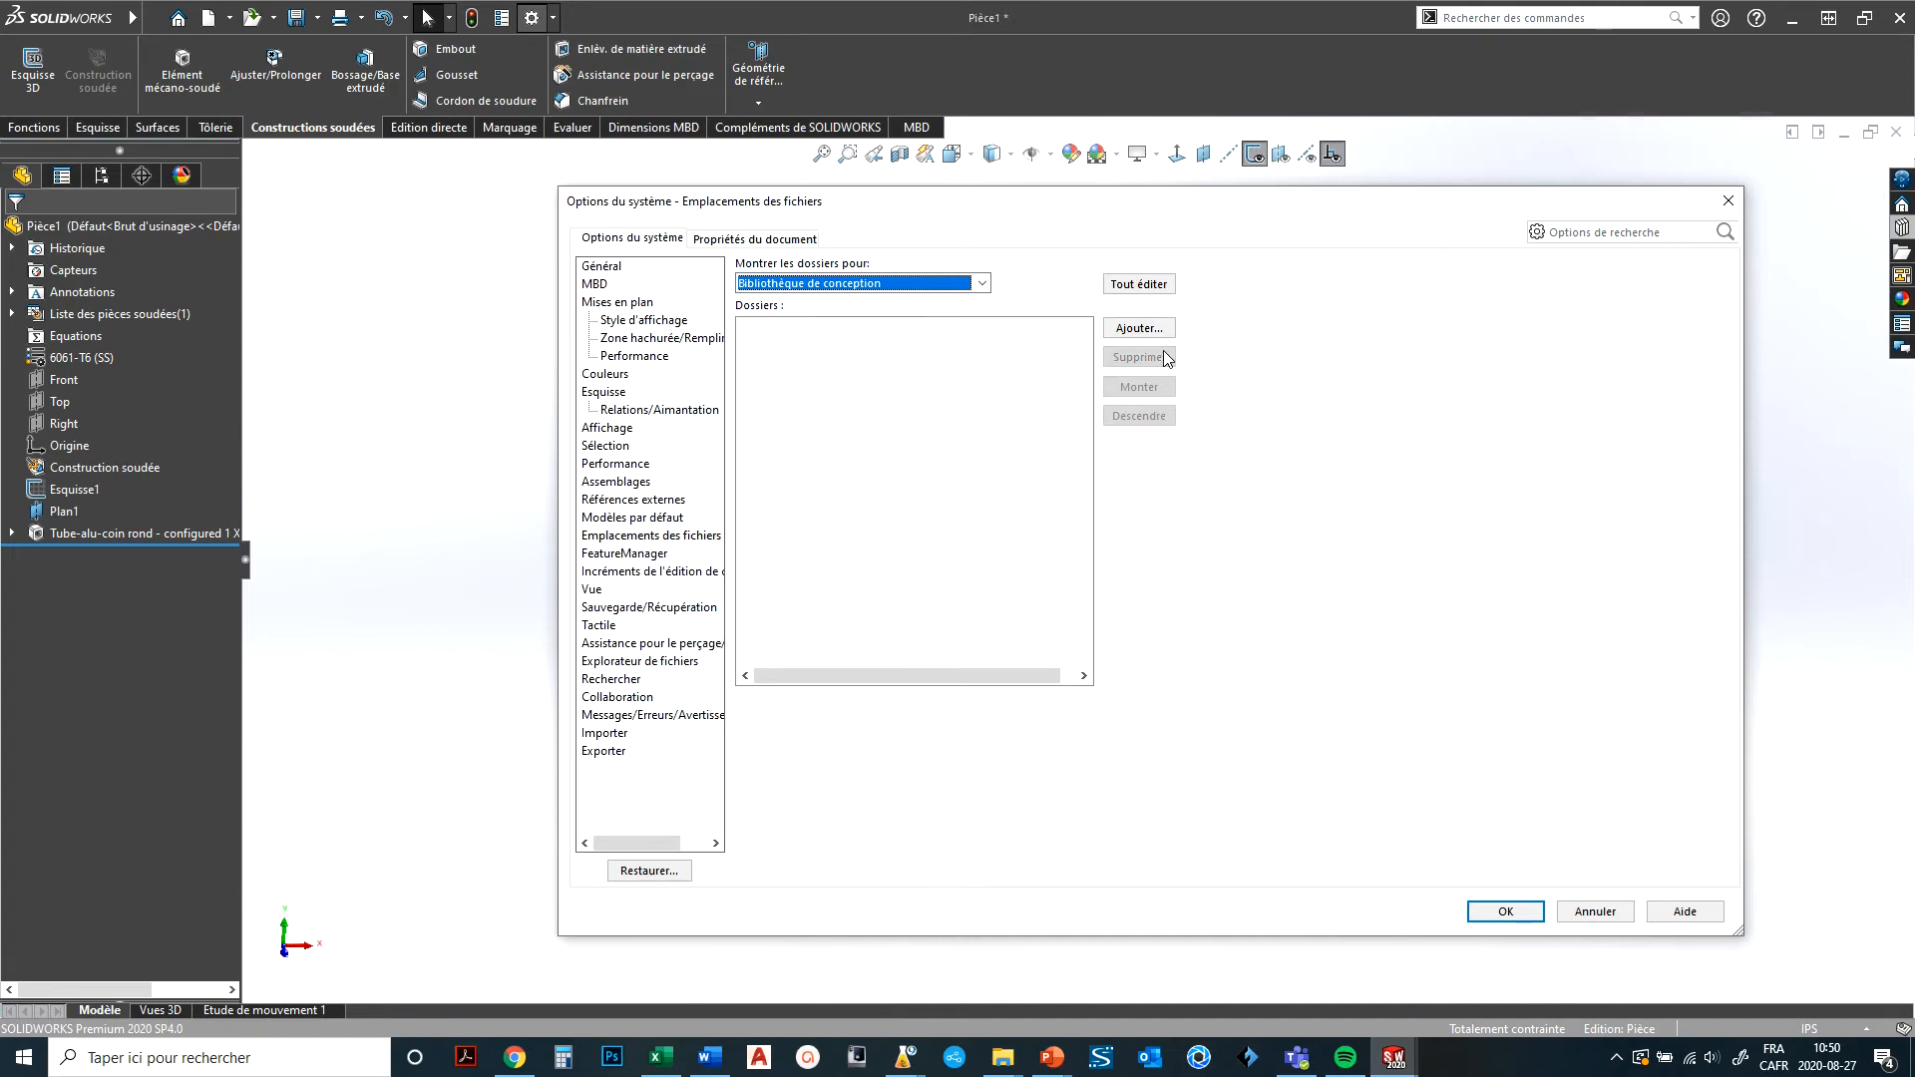
Add C:\ProgramData\SOLIDWORKS\SOLIDWORKS 2020\design library as a folder location for Bibliothèque de conception and accept the options.
click(1139, 329)
scroll(738, 539, down, 1)
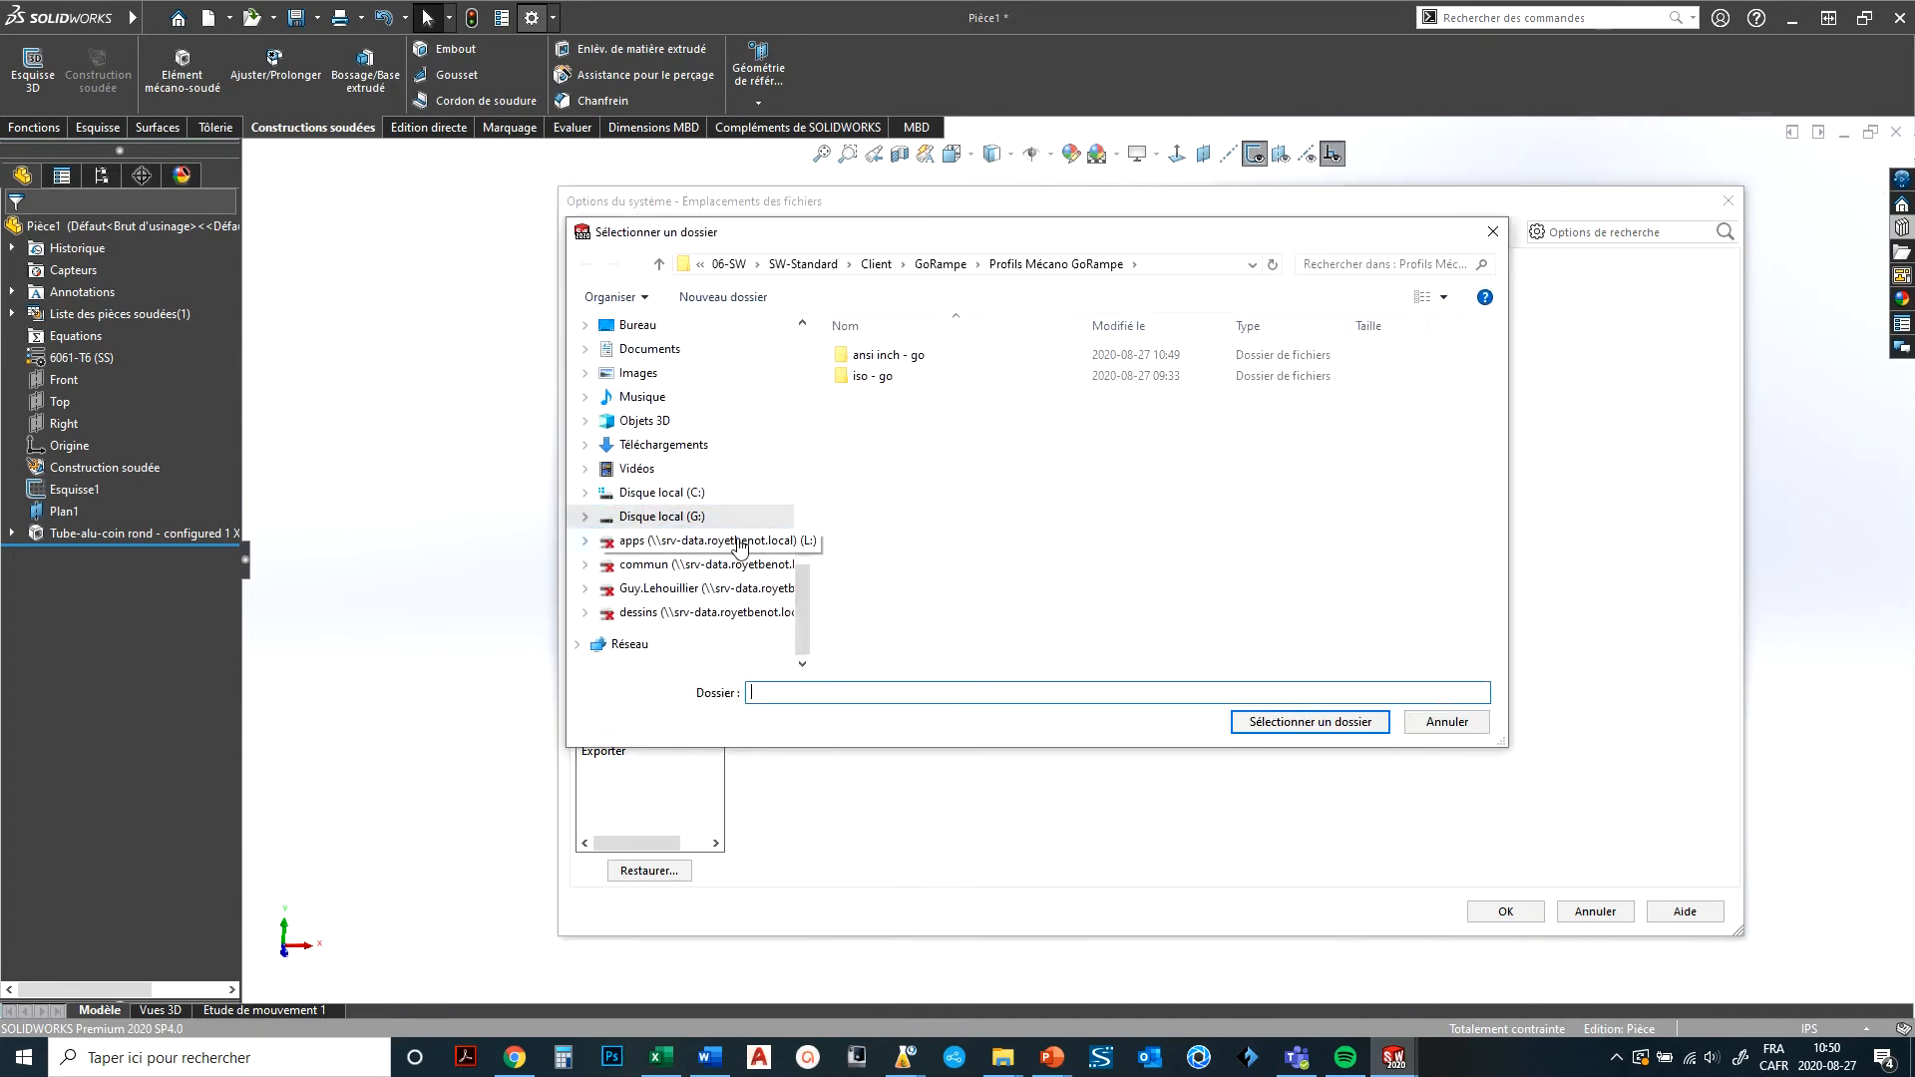
click(664, 493)
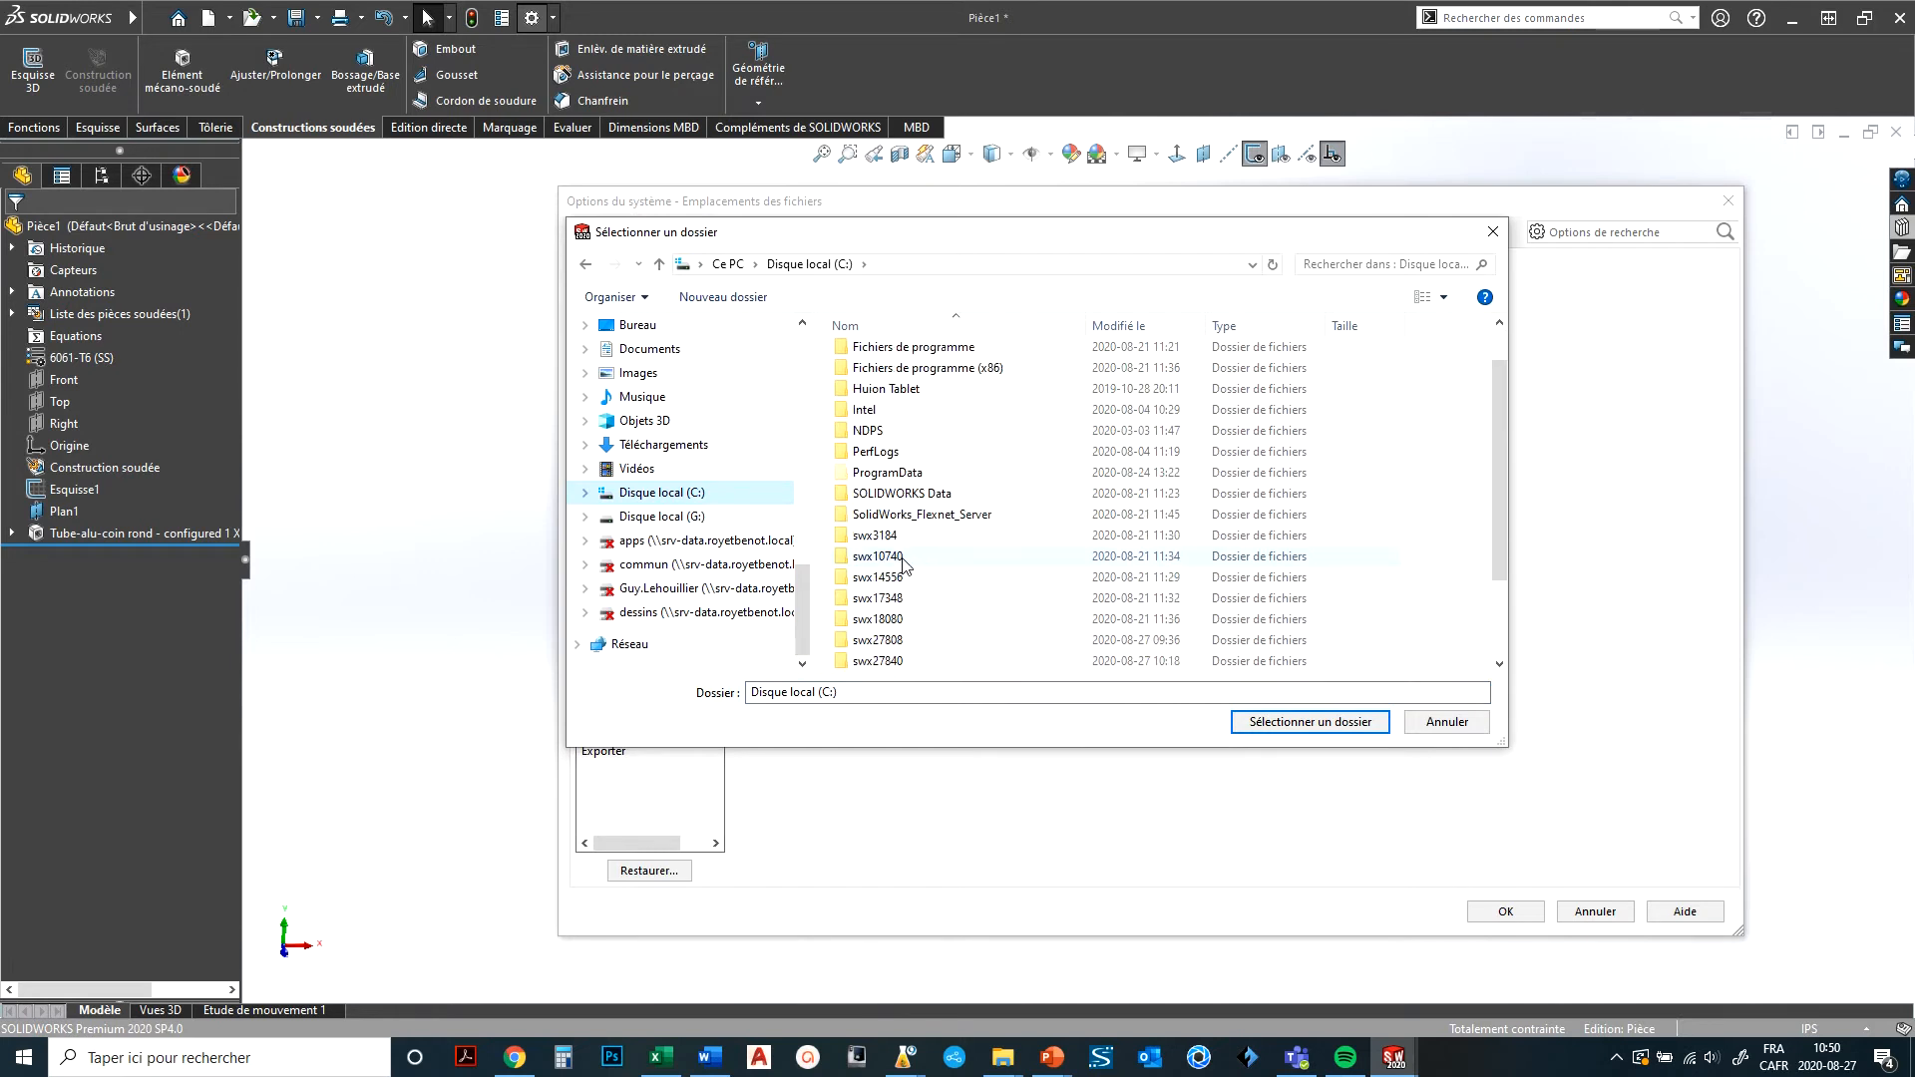
scroll(876, 584, down, 3)
scroll(878, 538, up, 3)
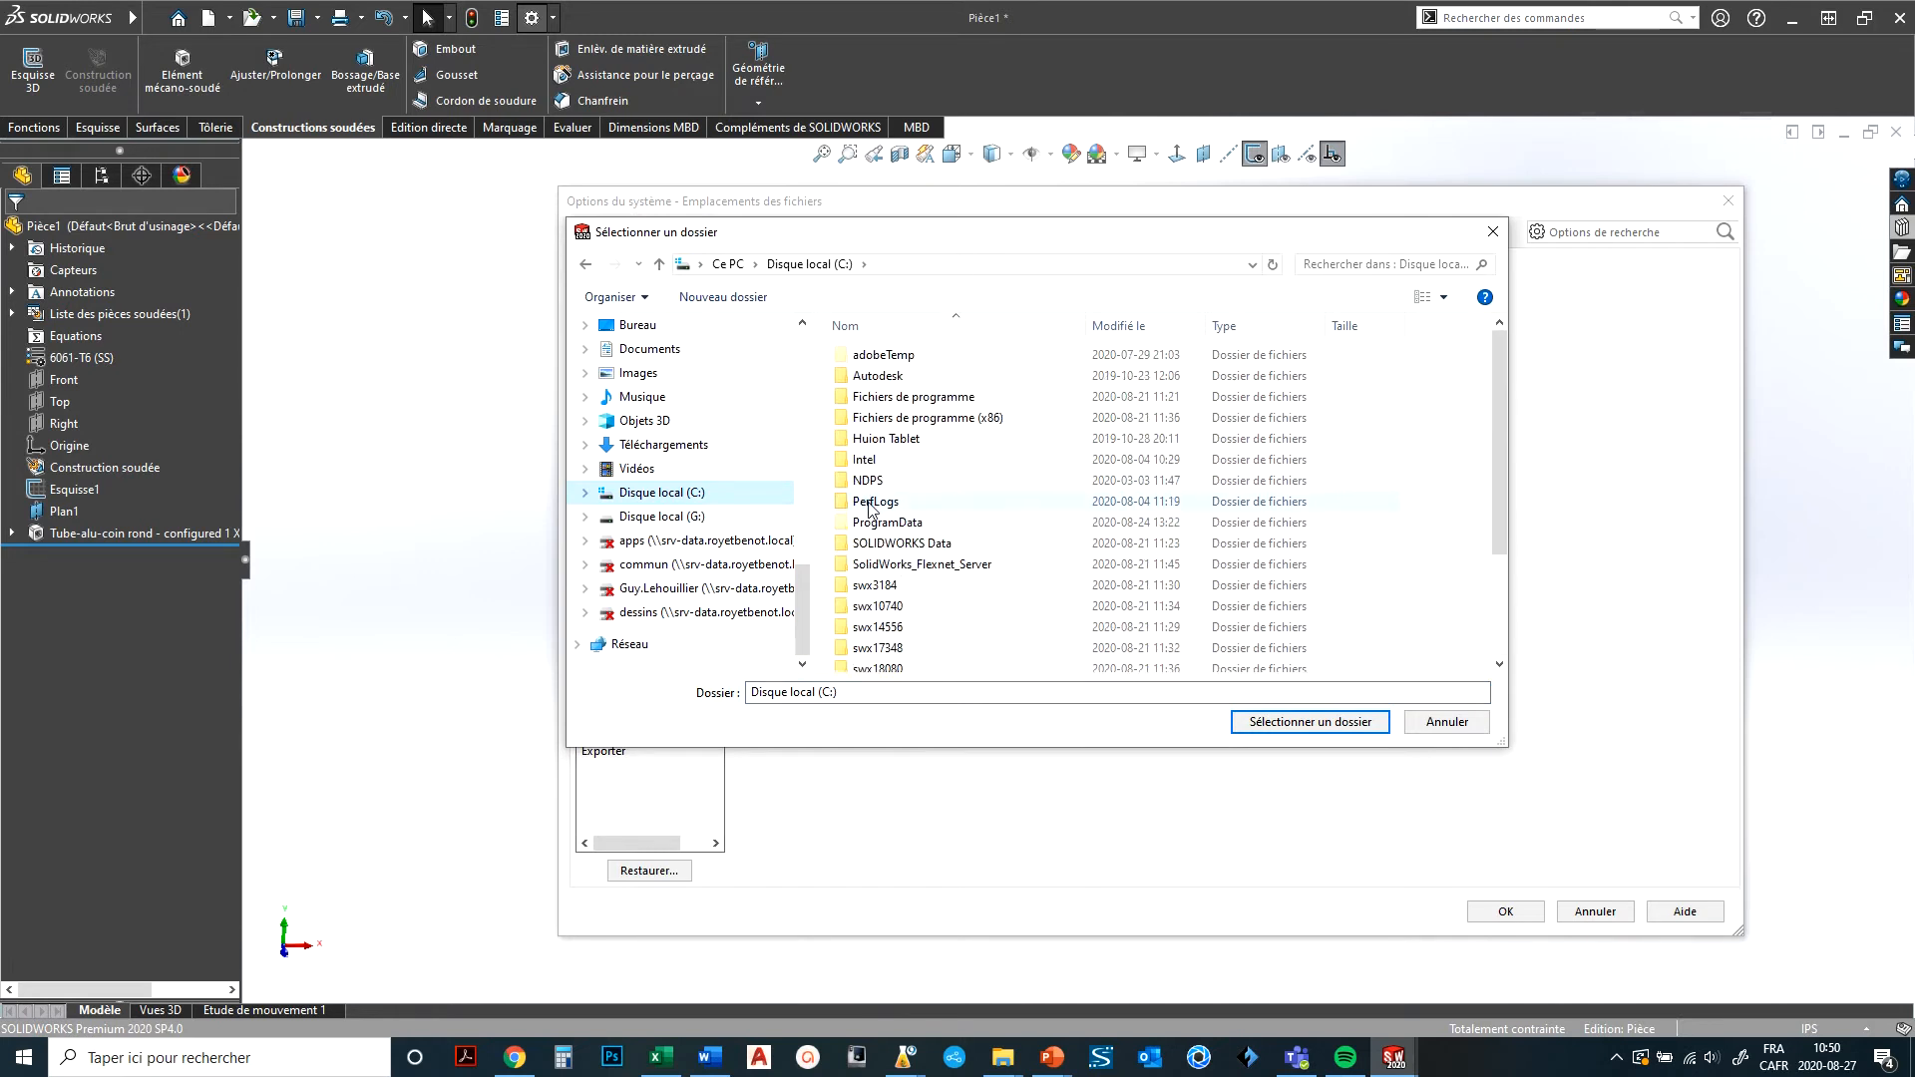
double_click(889, 521)
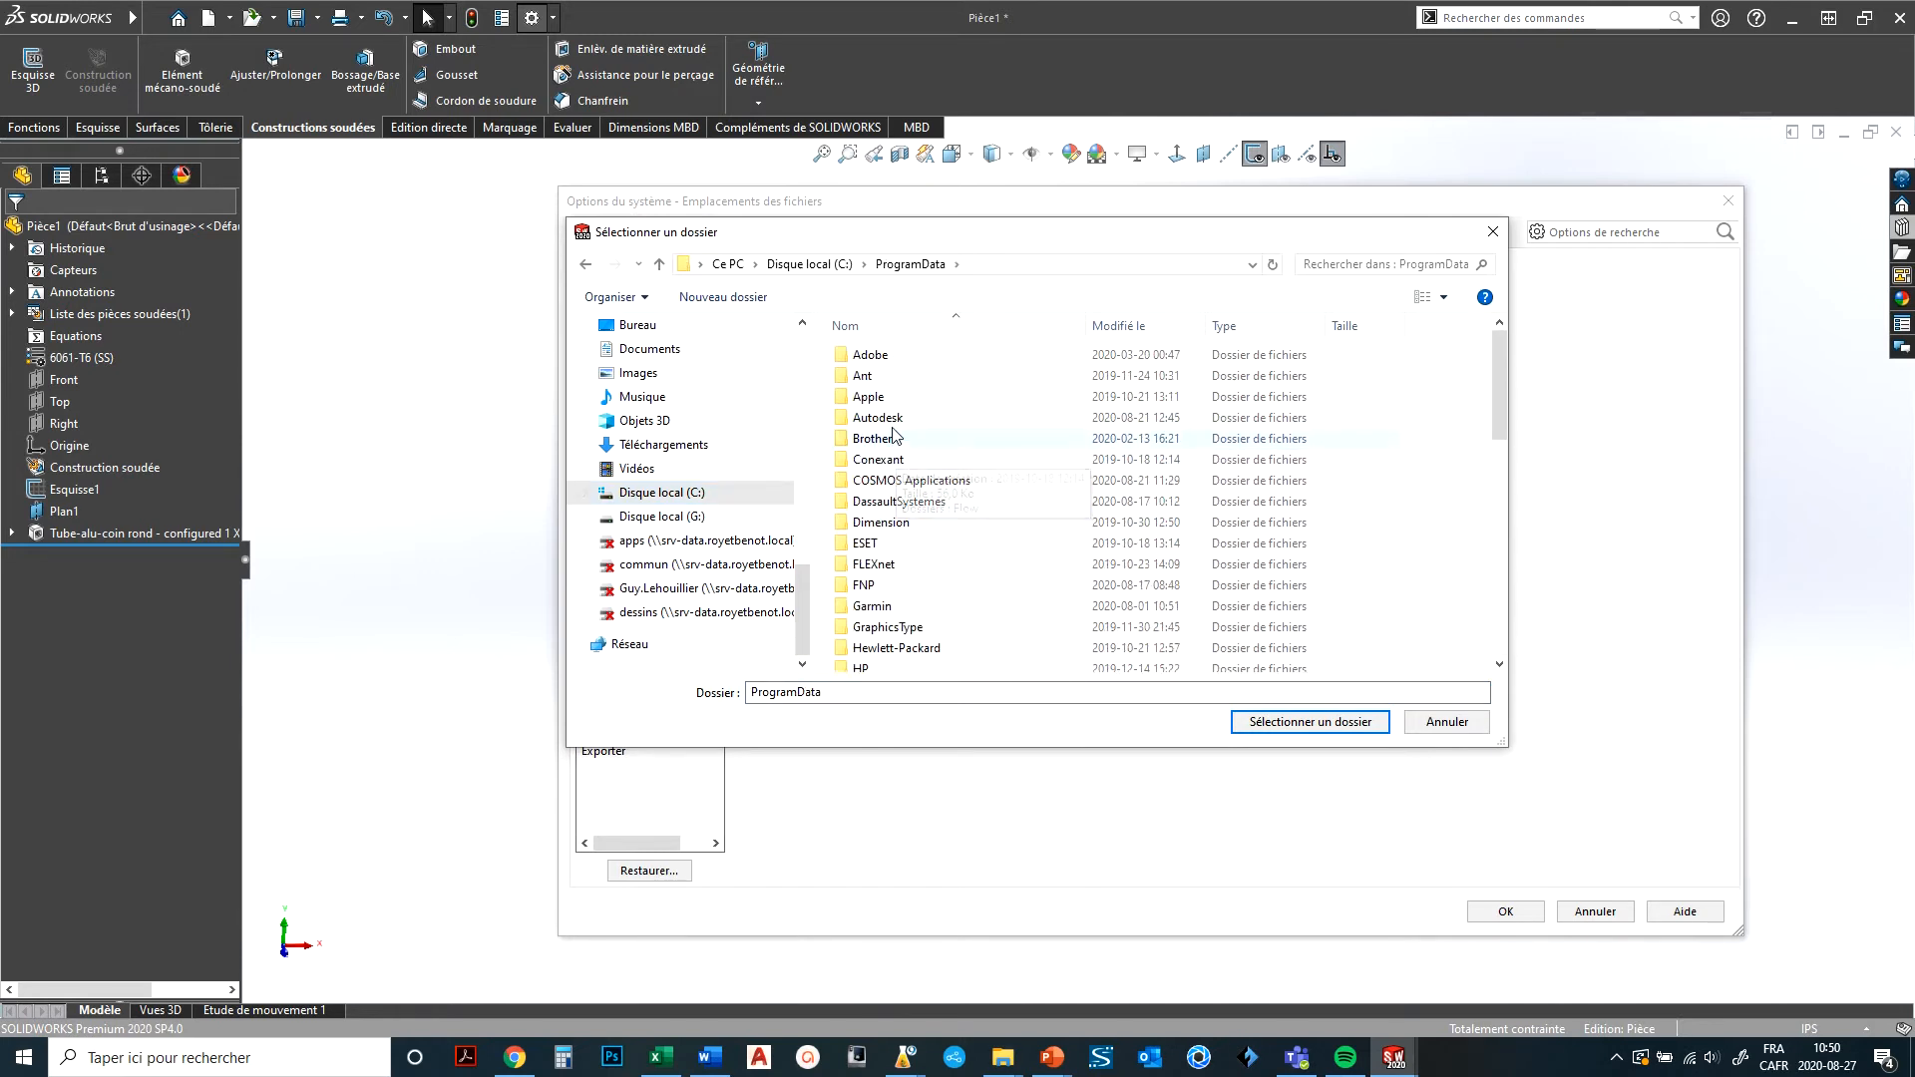
scroll(928, 599, down, 1)
scroll(928, 599, down, 5)
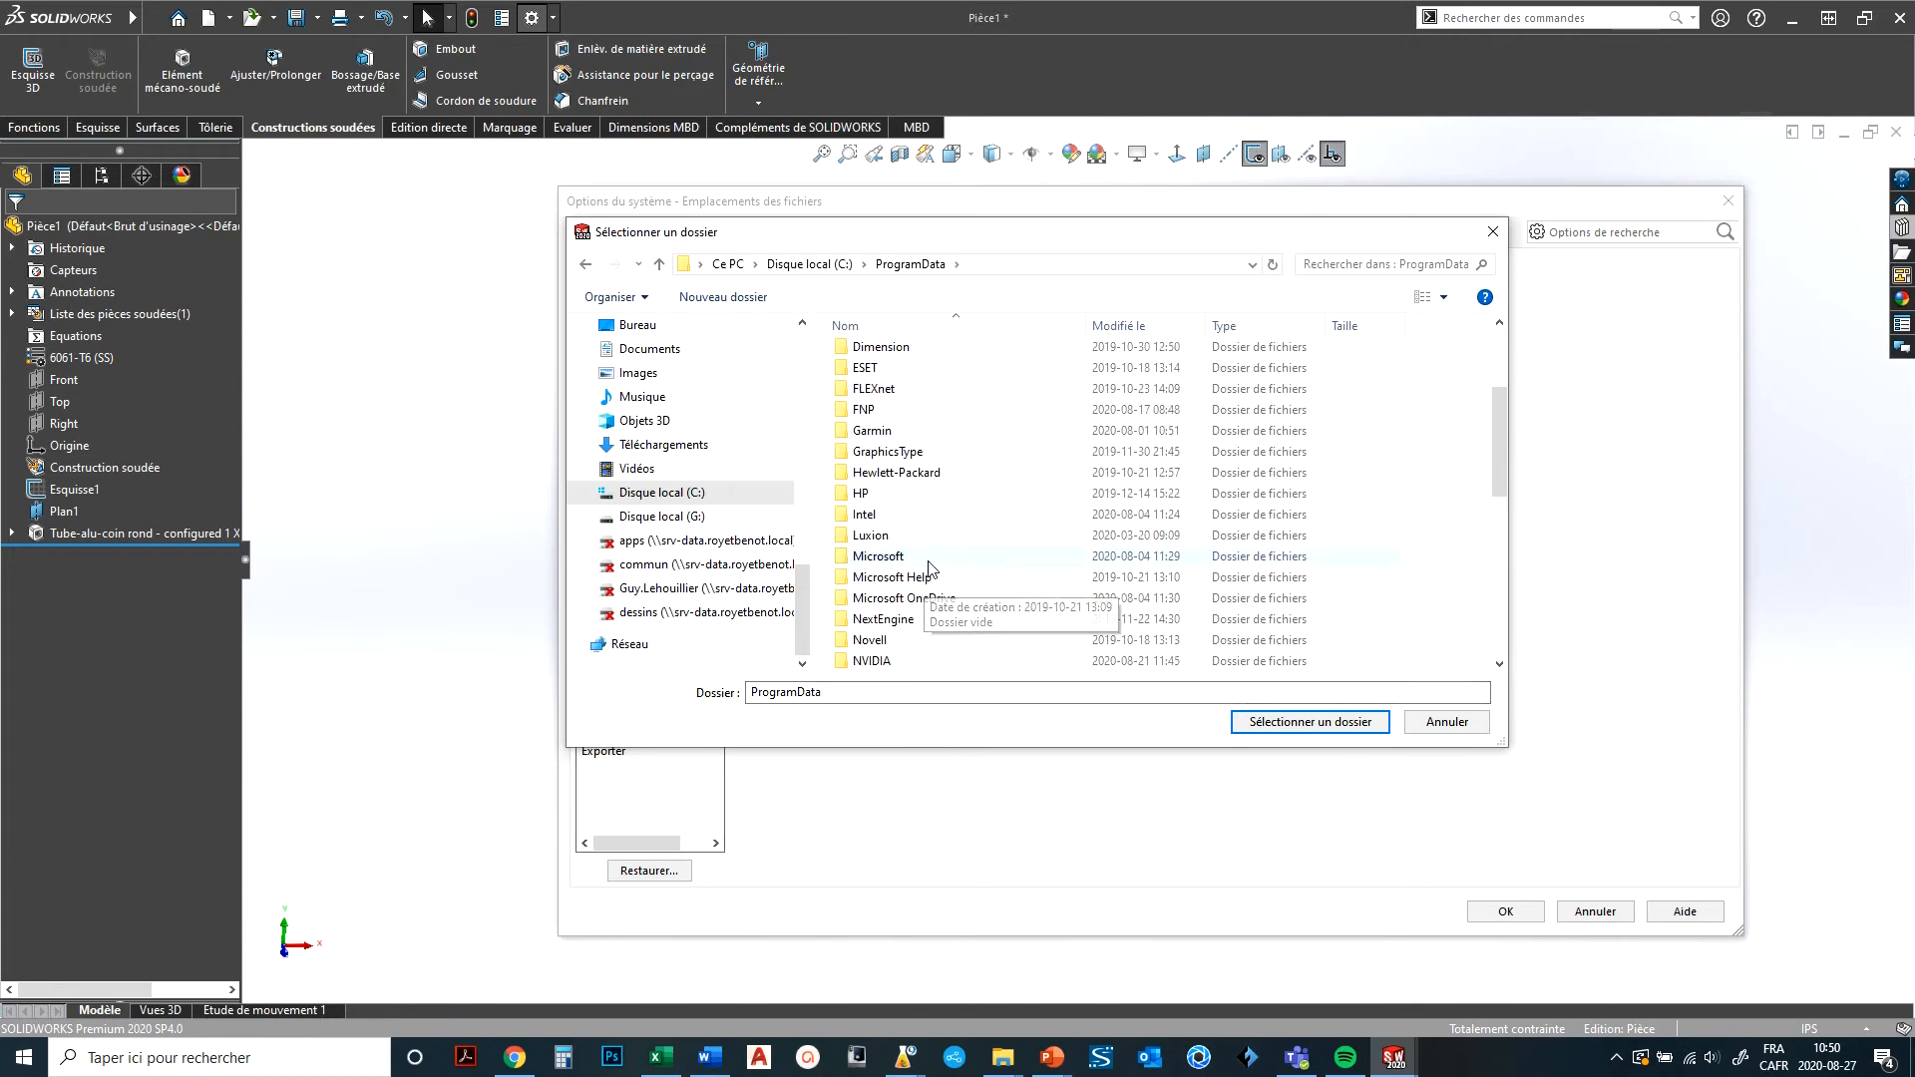
double_click(927, 599)
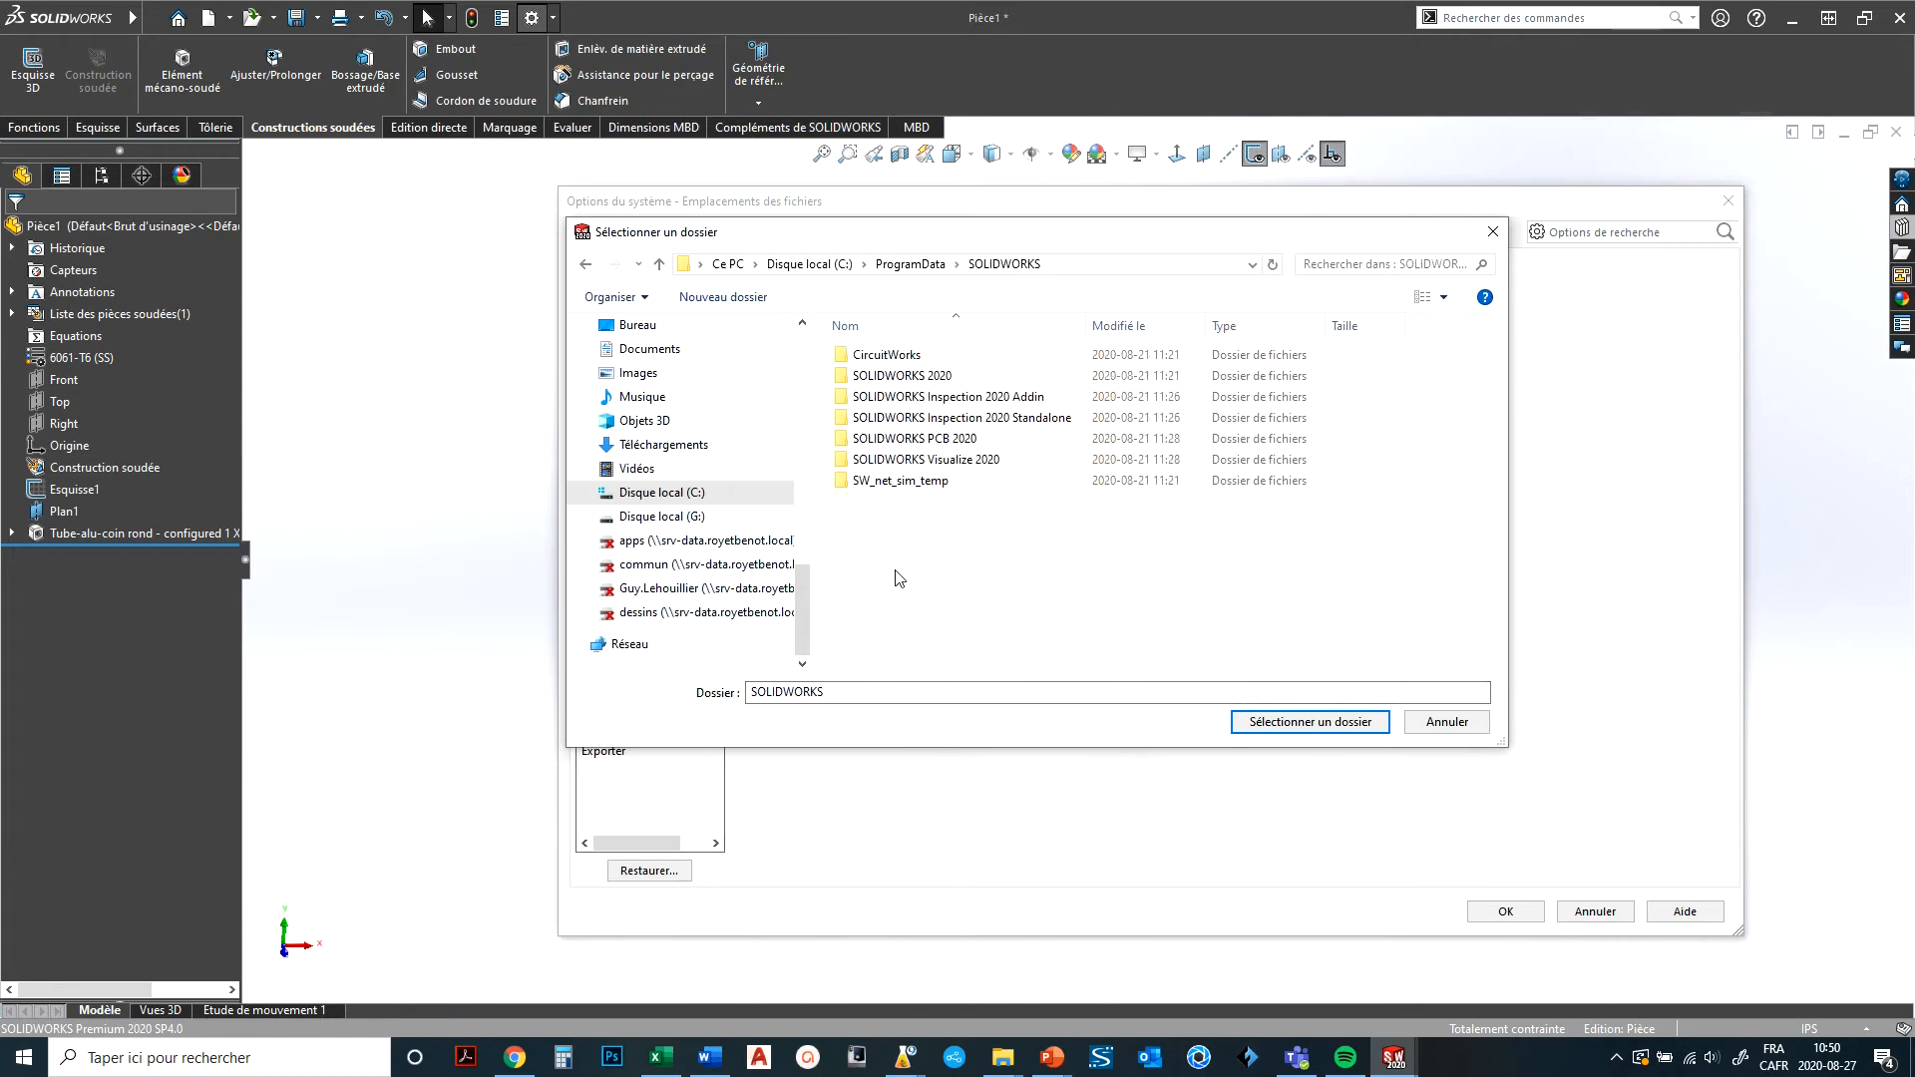
double_click(898, 377)
click(884, 357)
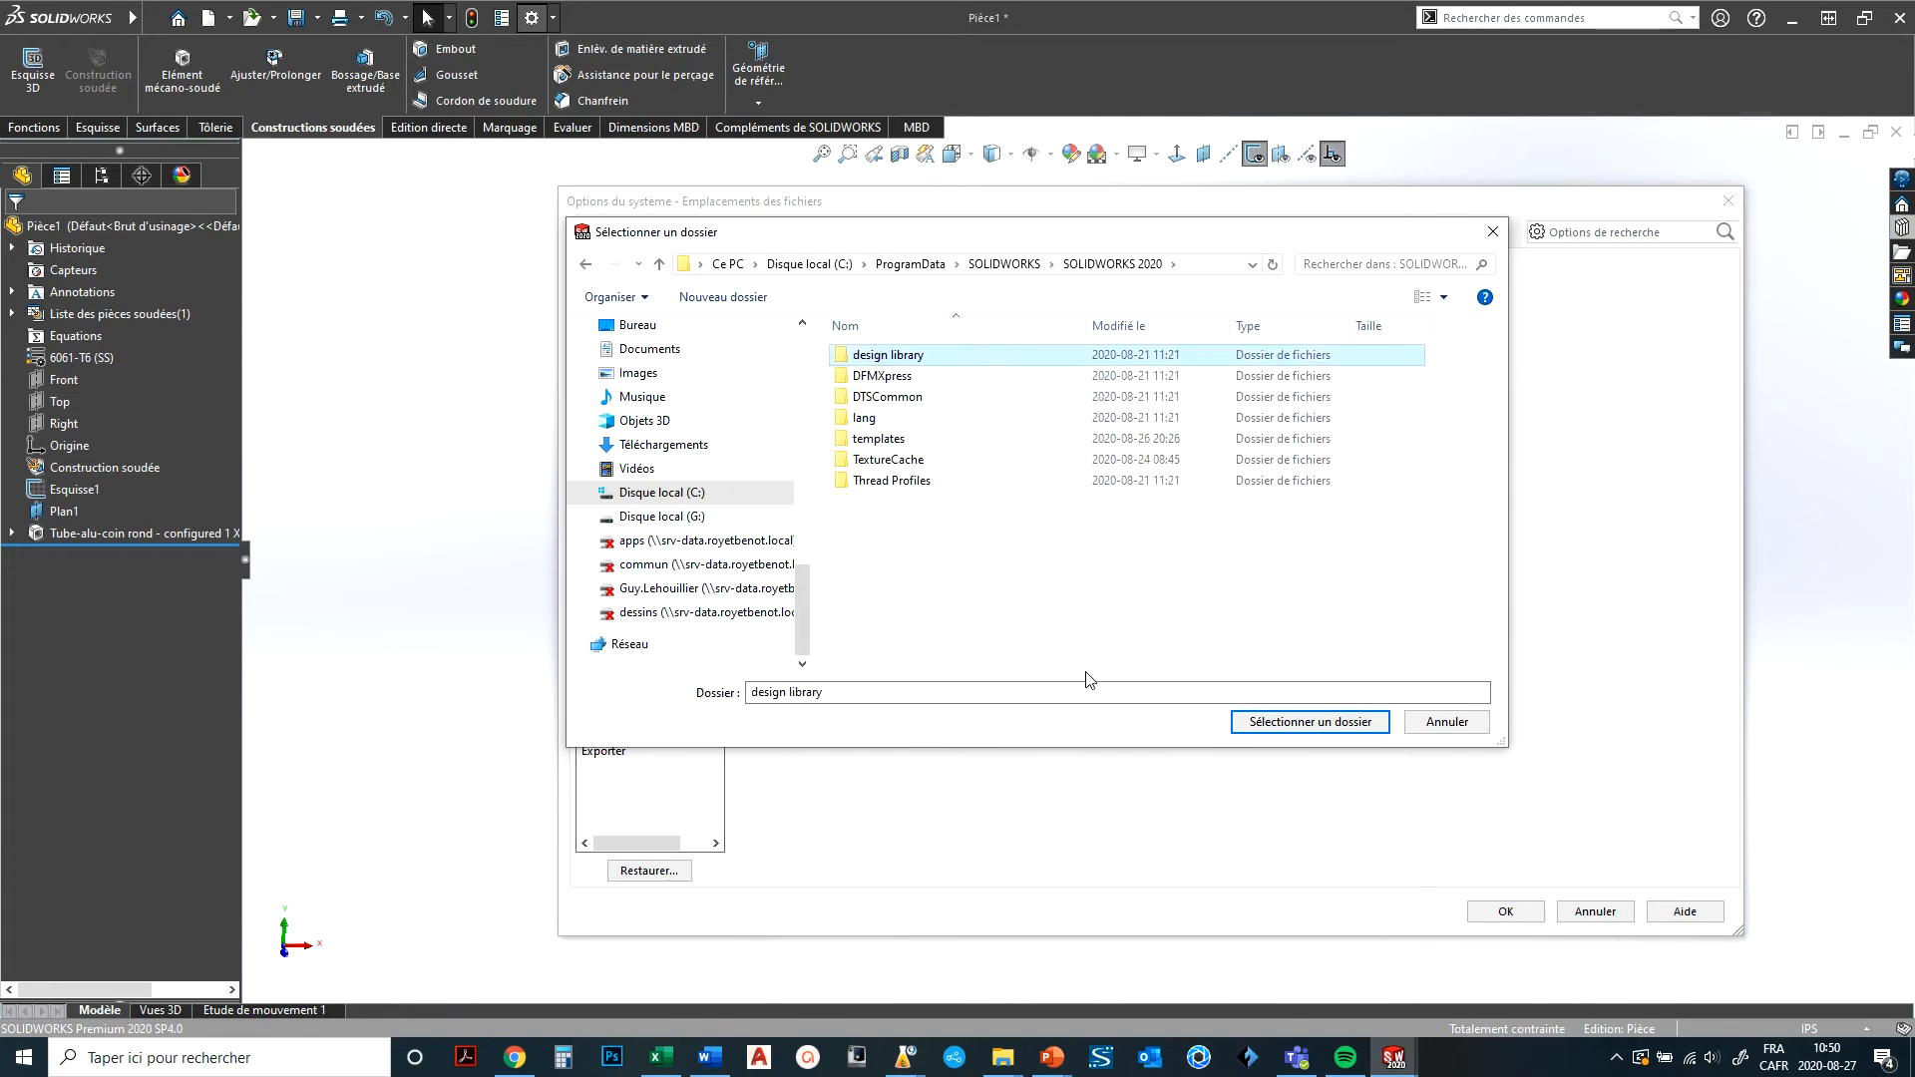
click(1310, 721)
click(1499, 911)
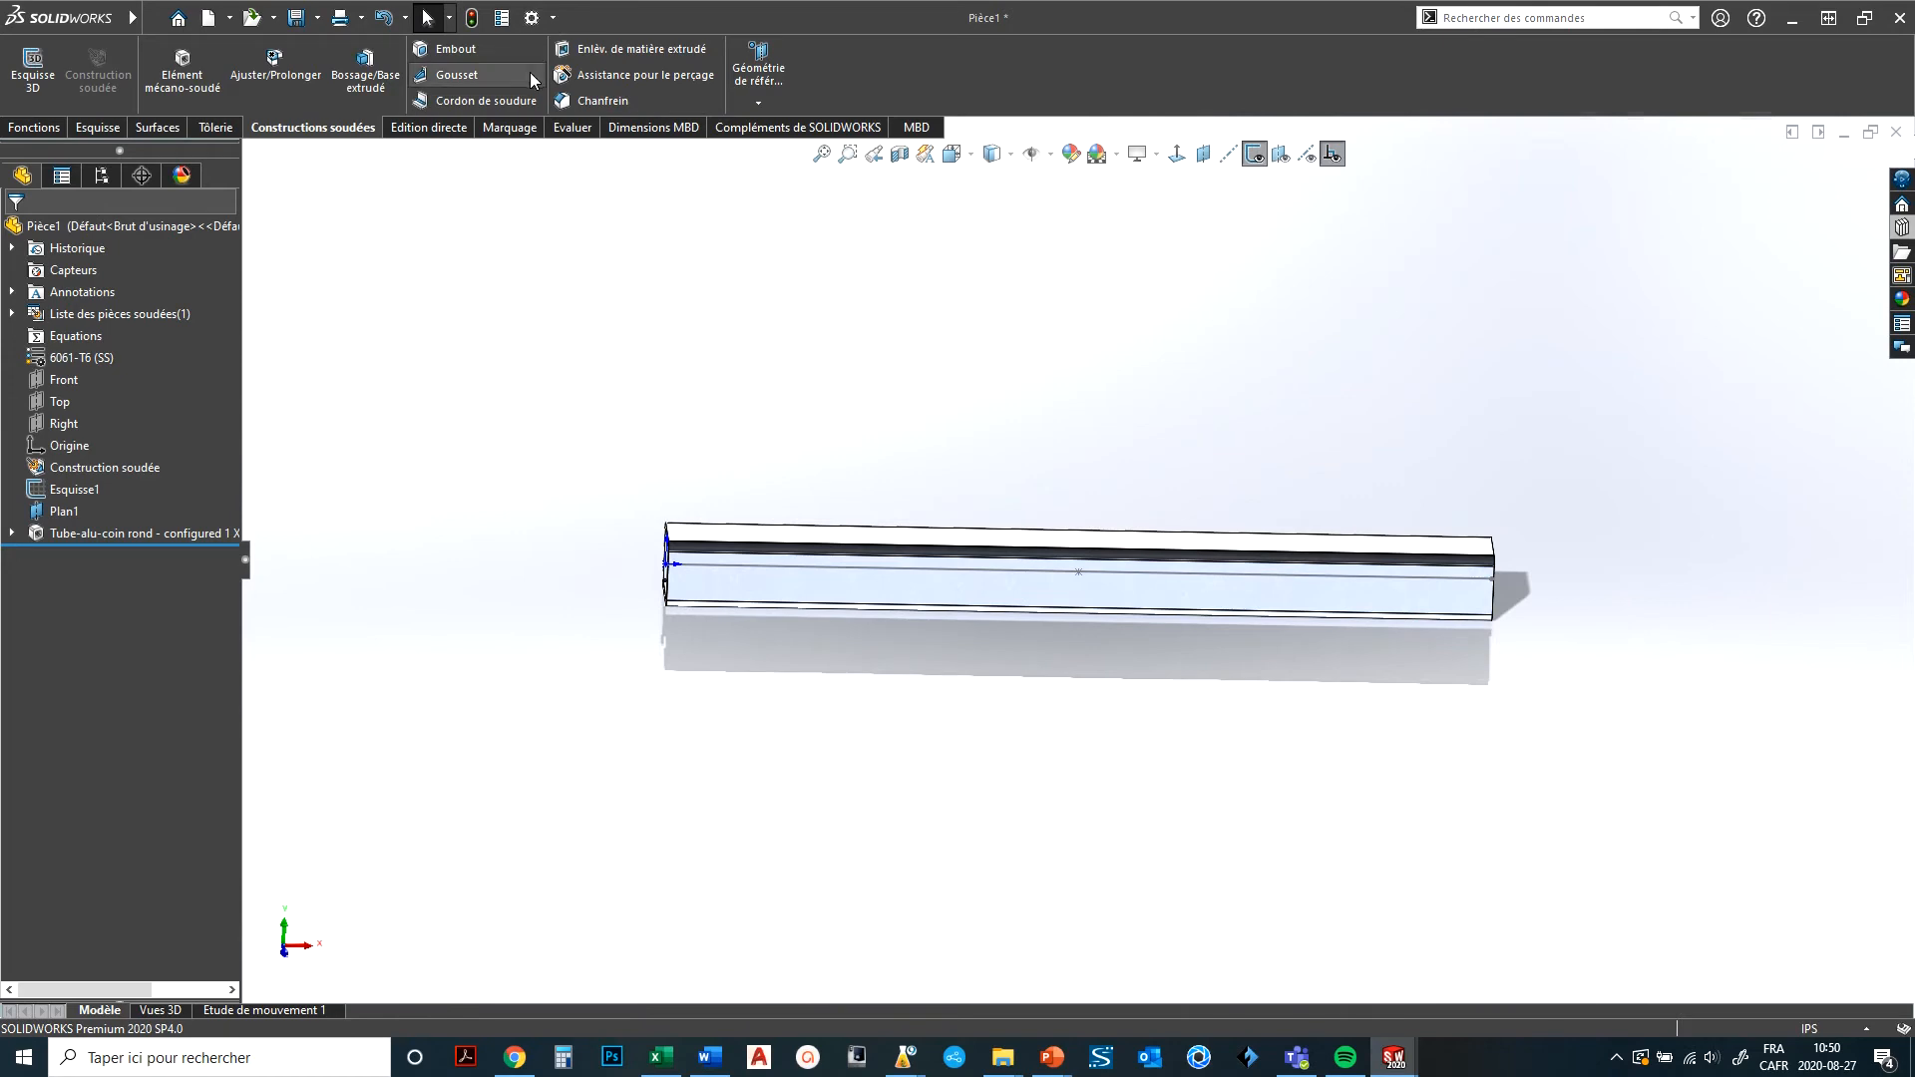
Reopen Emplacements des fichiers in the system options, review the available folder categories and show the folders for Modèles de documents.
click(533, 22)
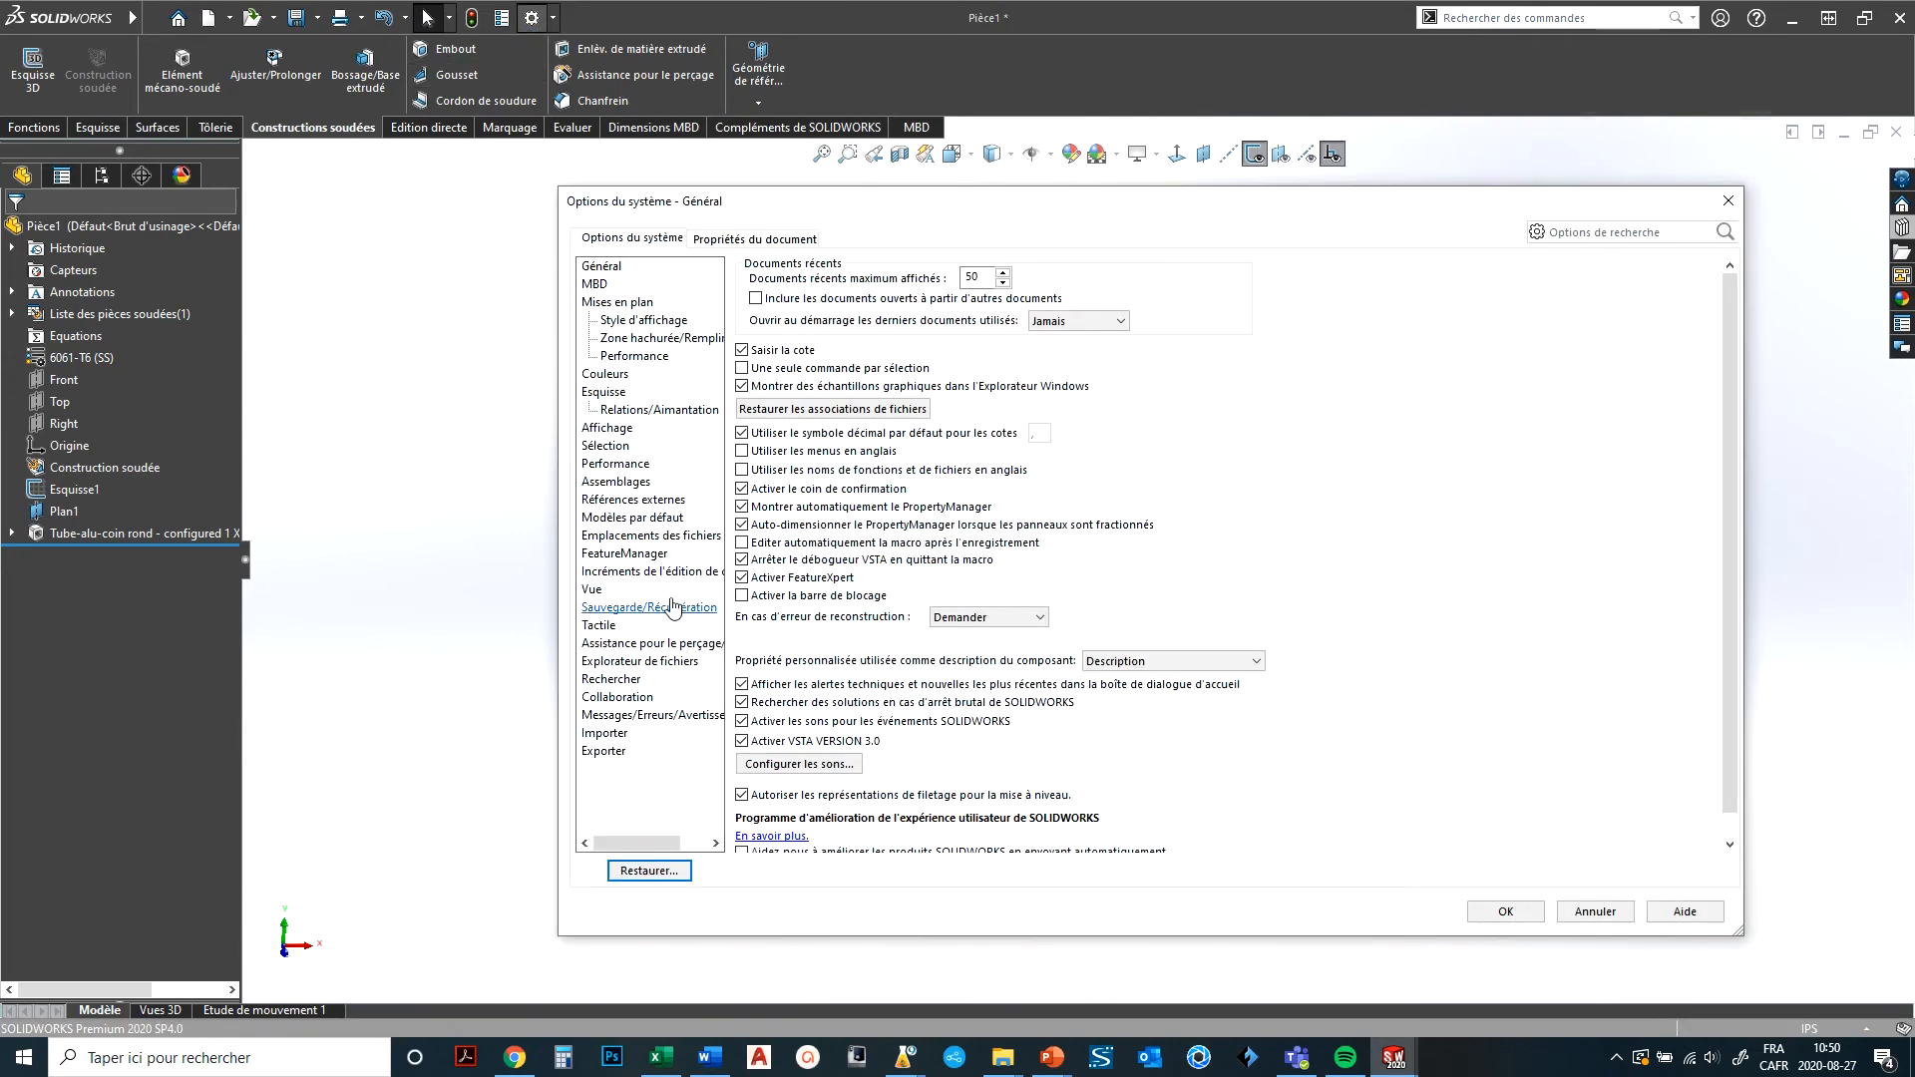
click(644, 536)
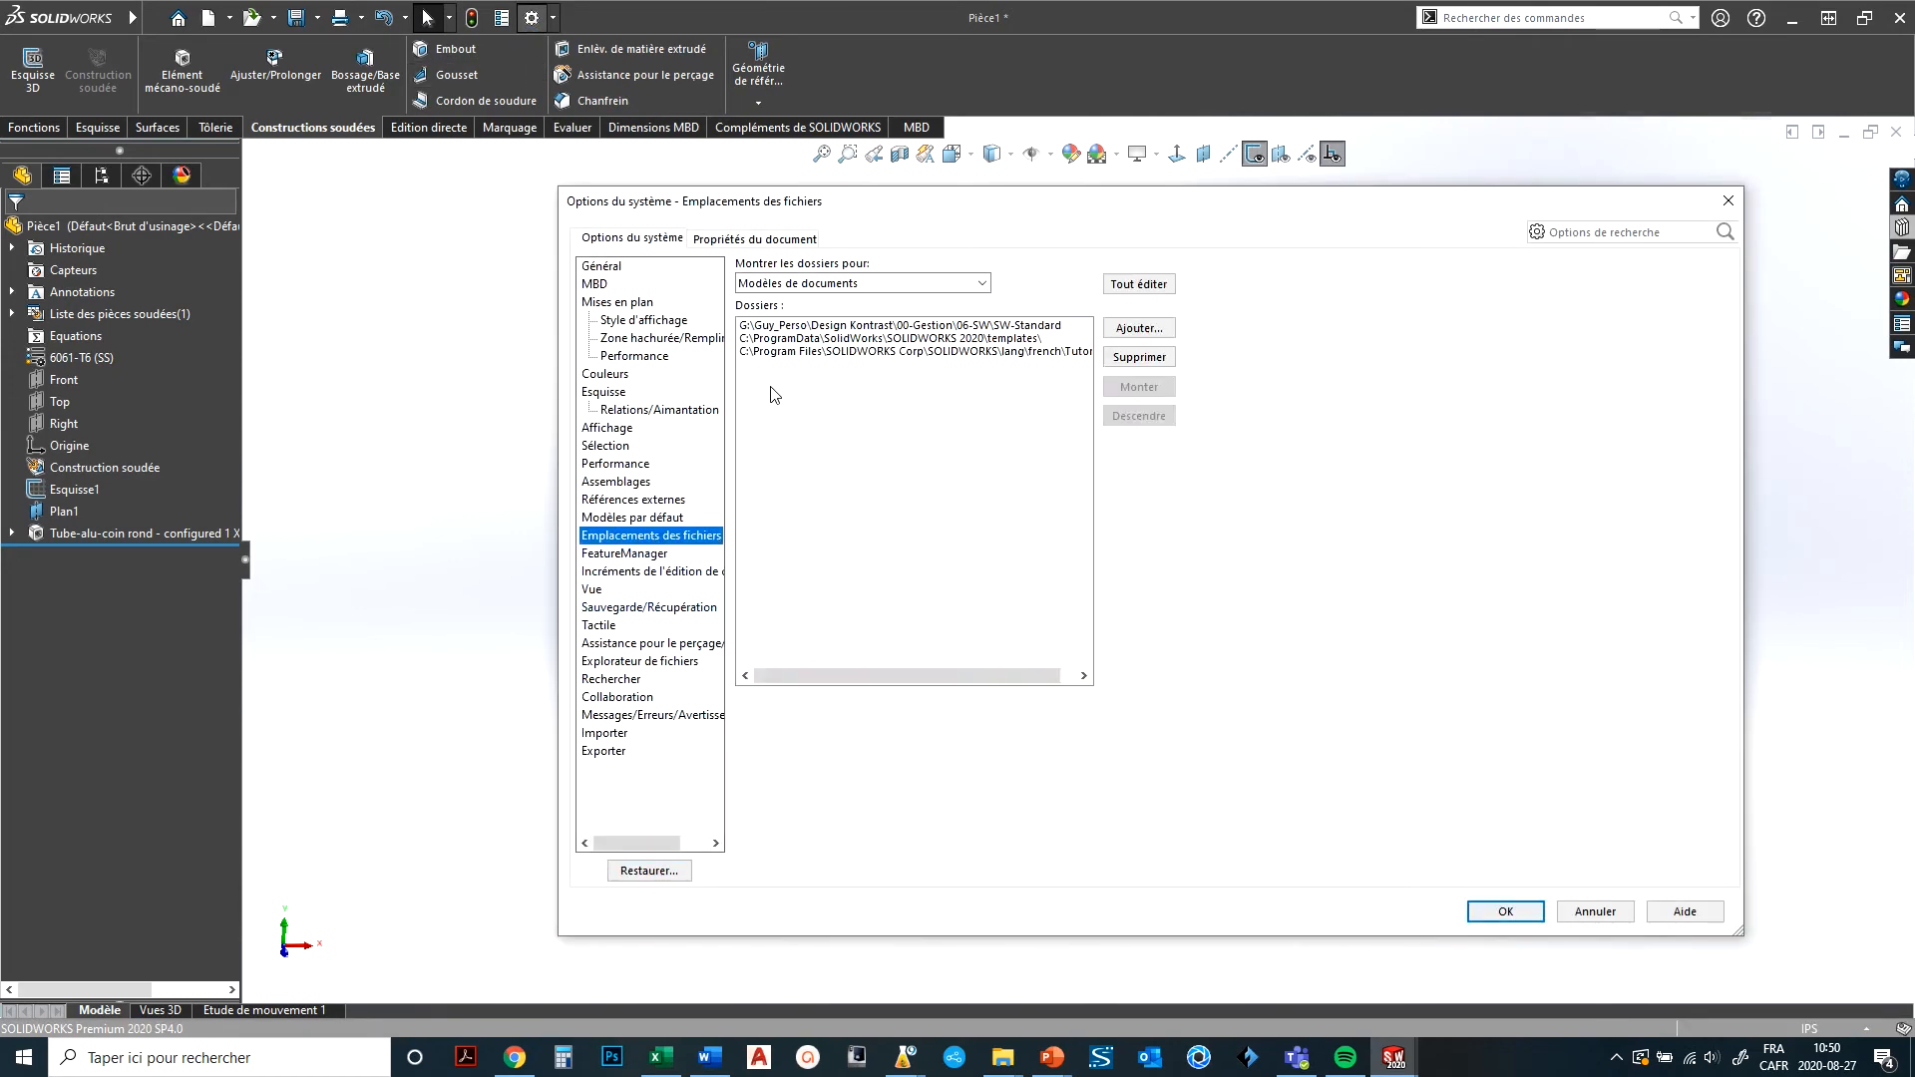
click(822, 284)
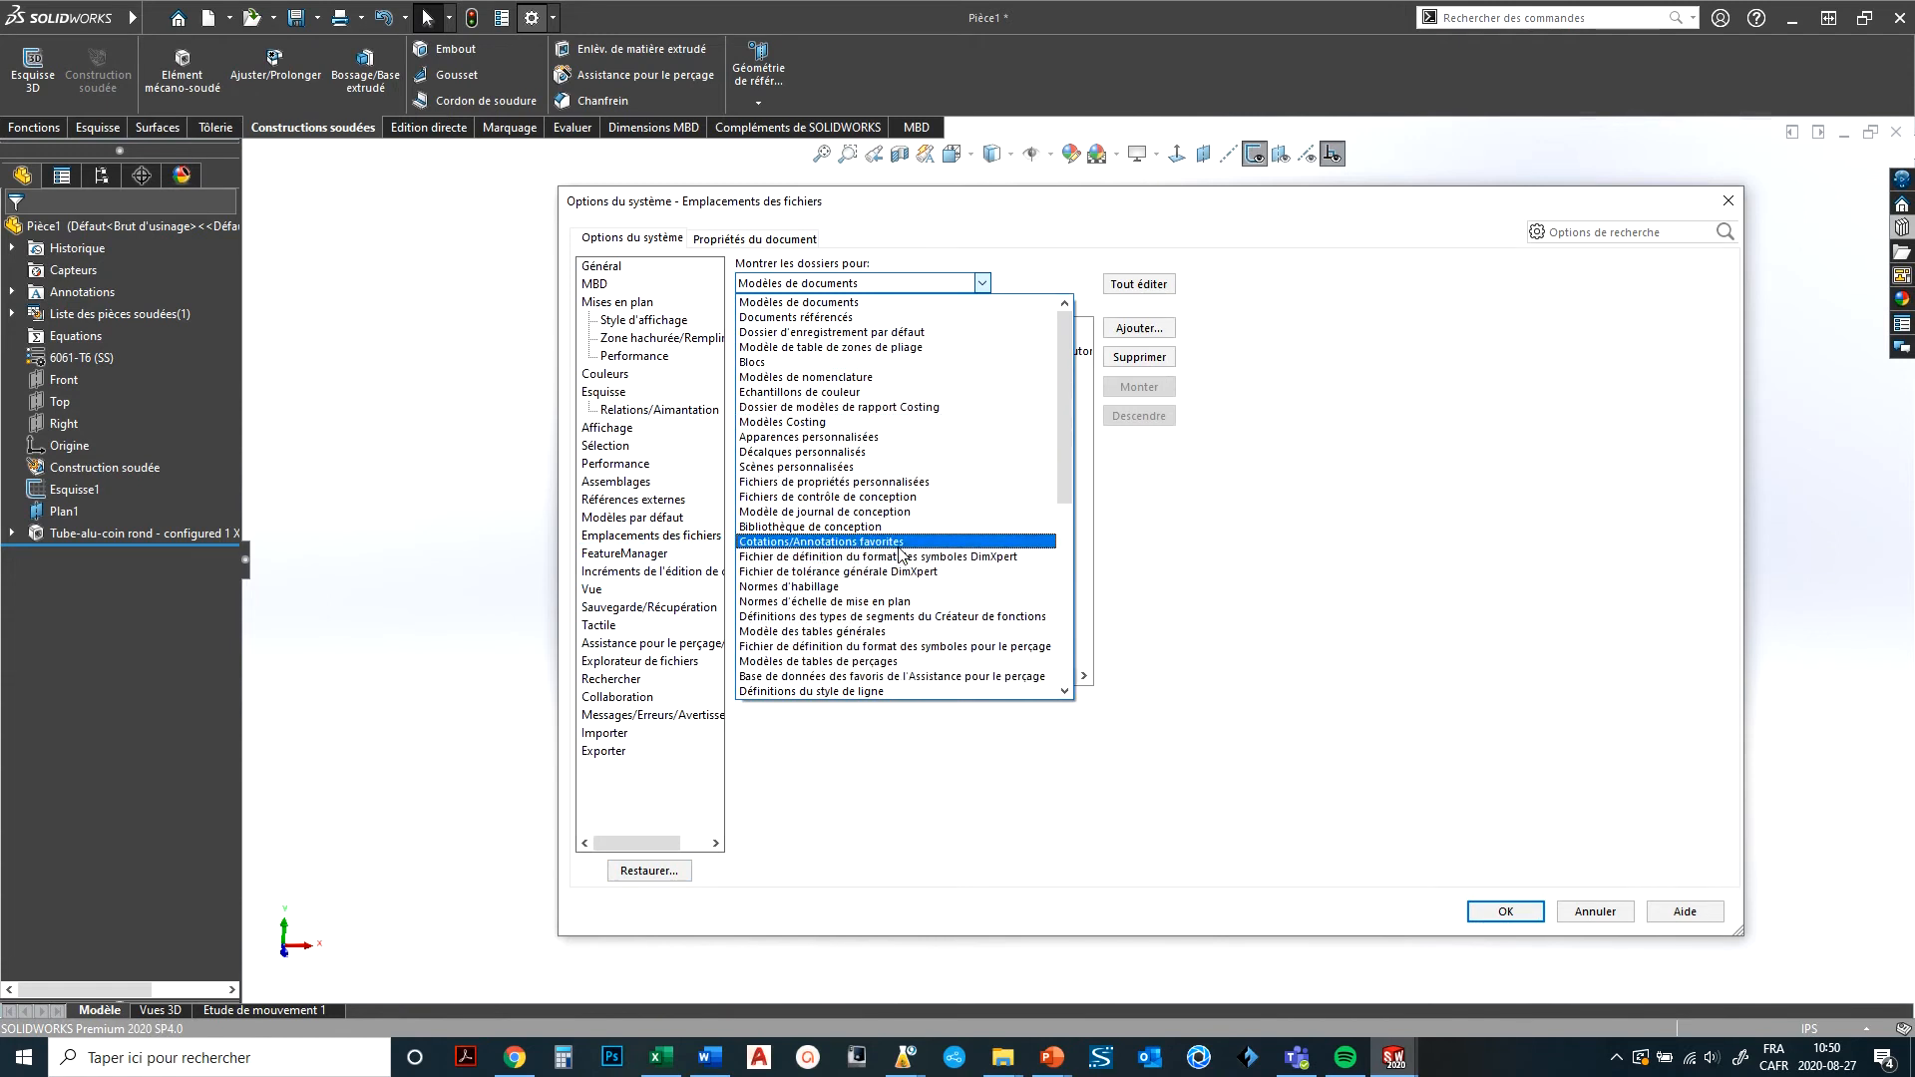
click(818, 303)
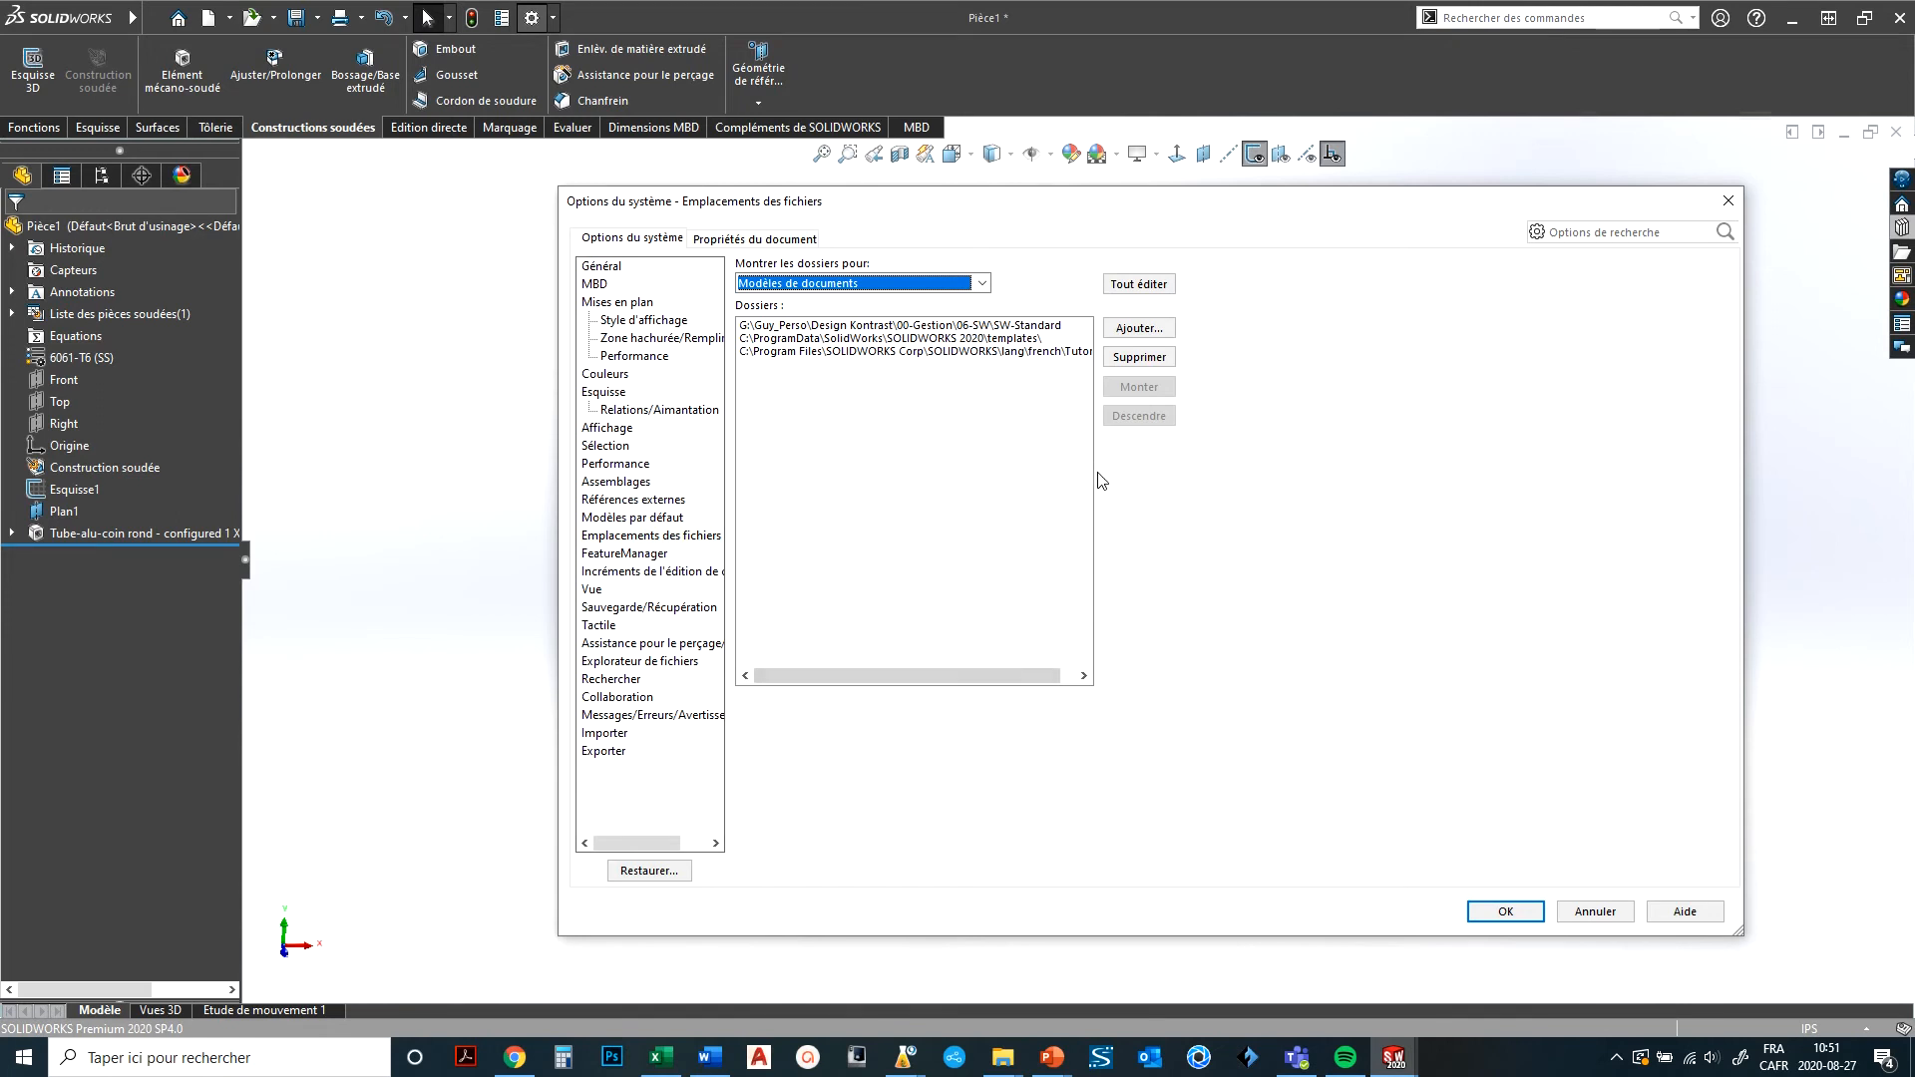
Under Sauvegarde/Récupération, set automatic saving to every 5 minutes and enable backup copies with 1 copy per document.
click(639, 611)
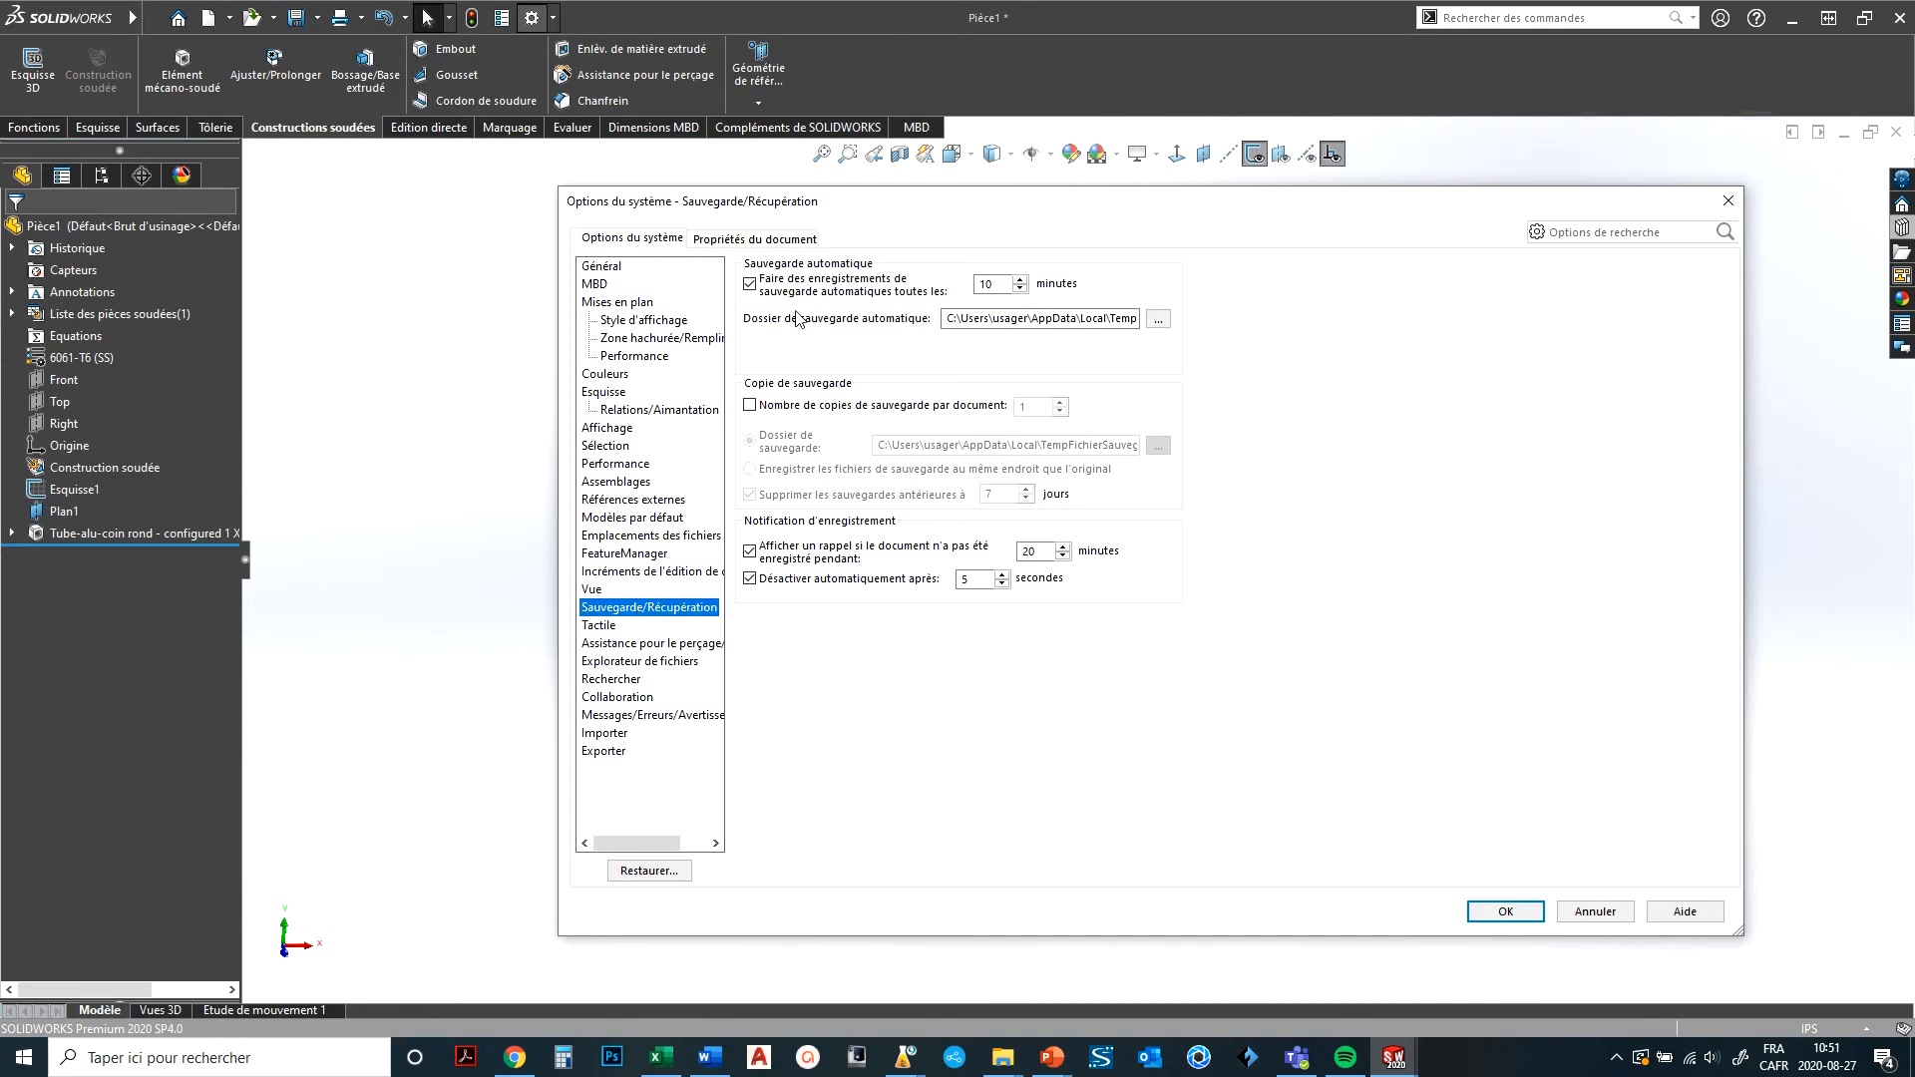
click(1019, 290)
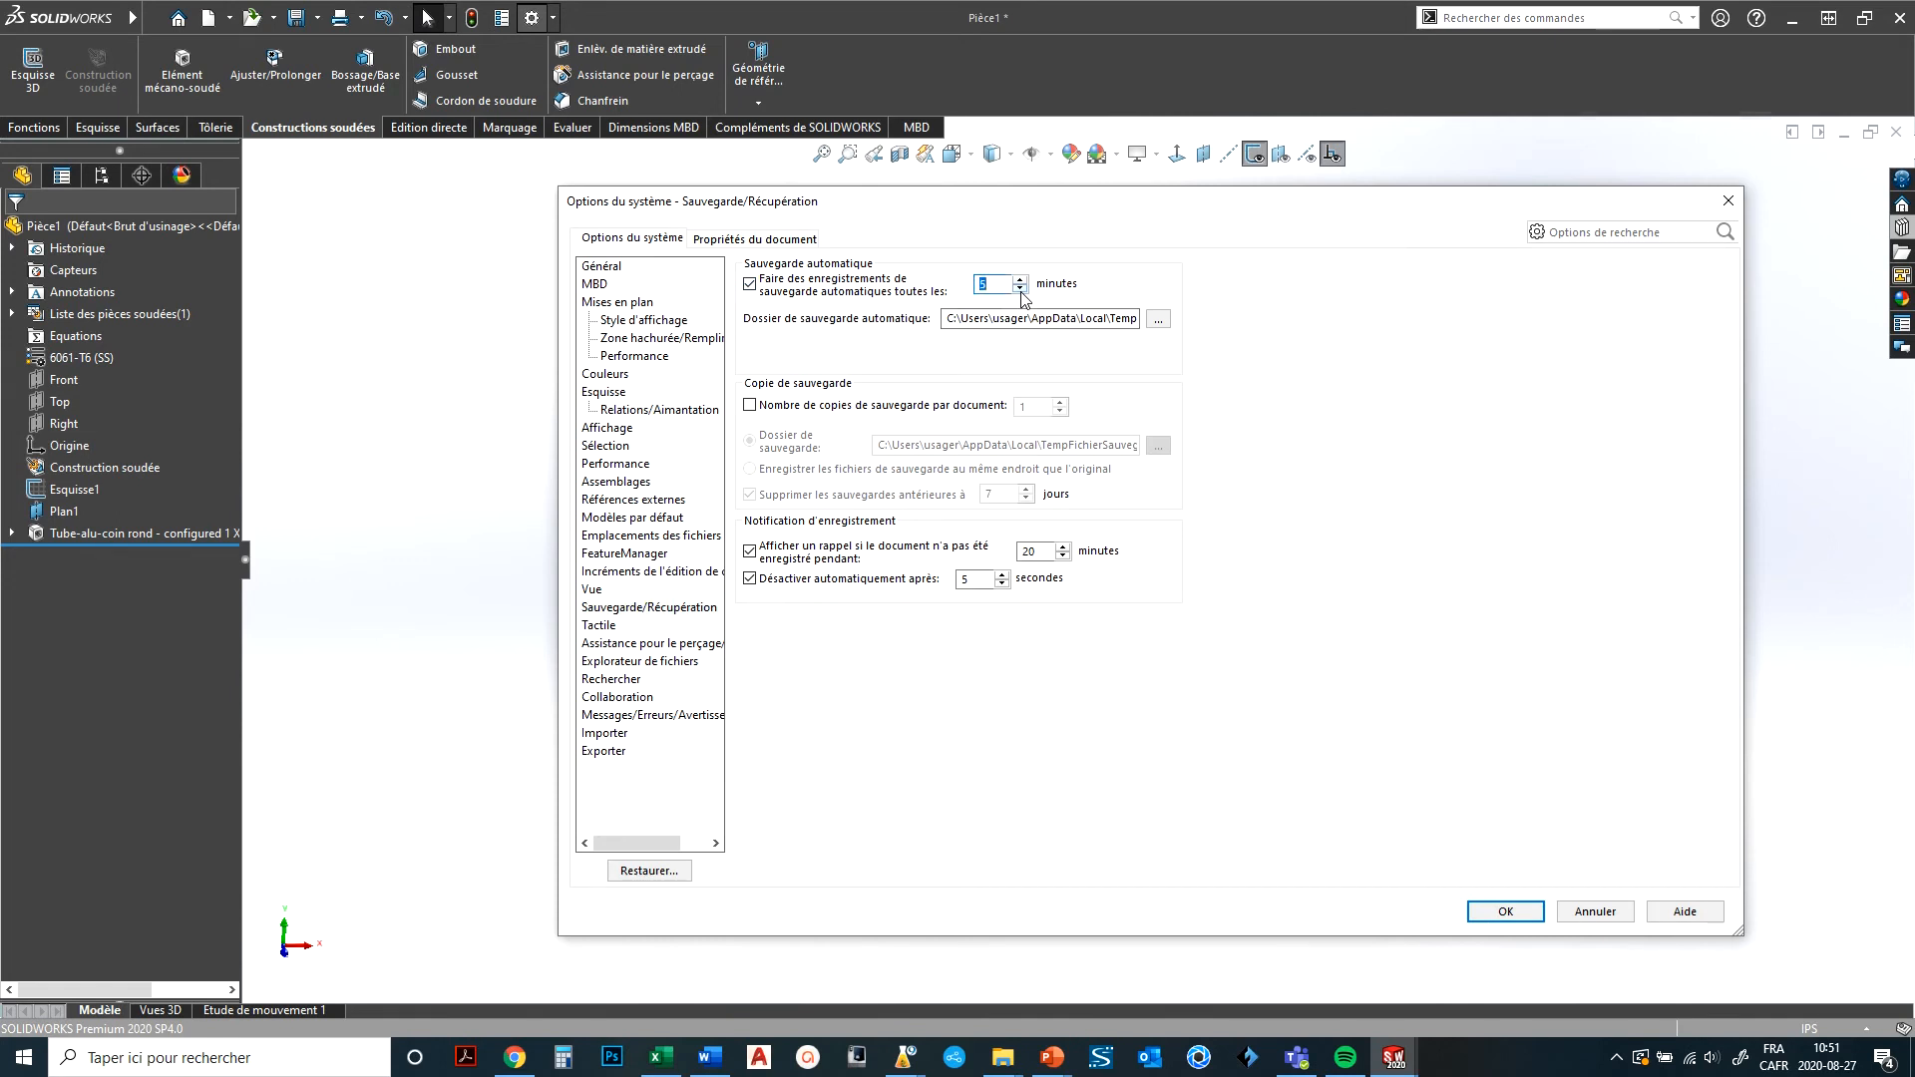
click(750, 406)
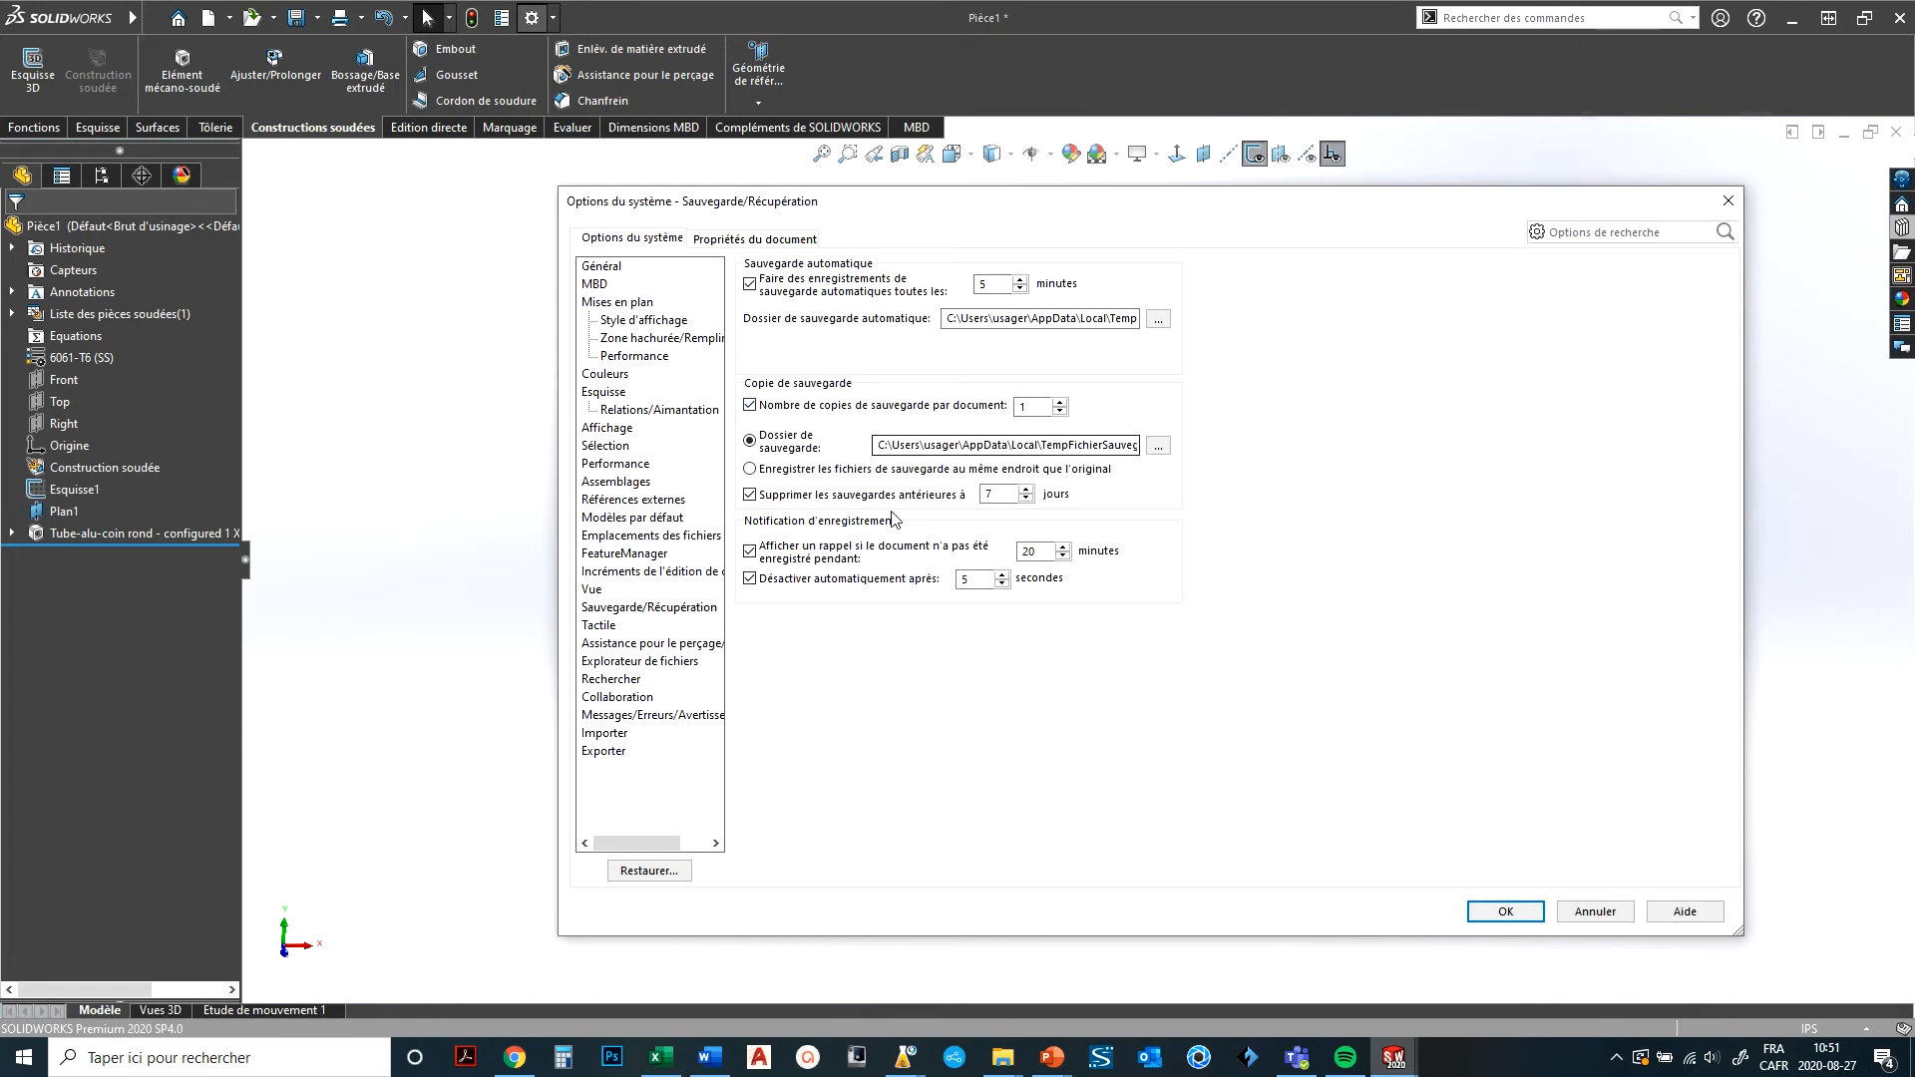
click(749, 495)
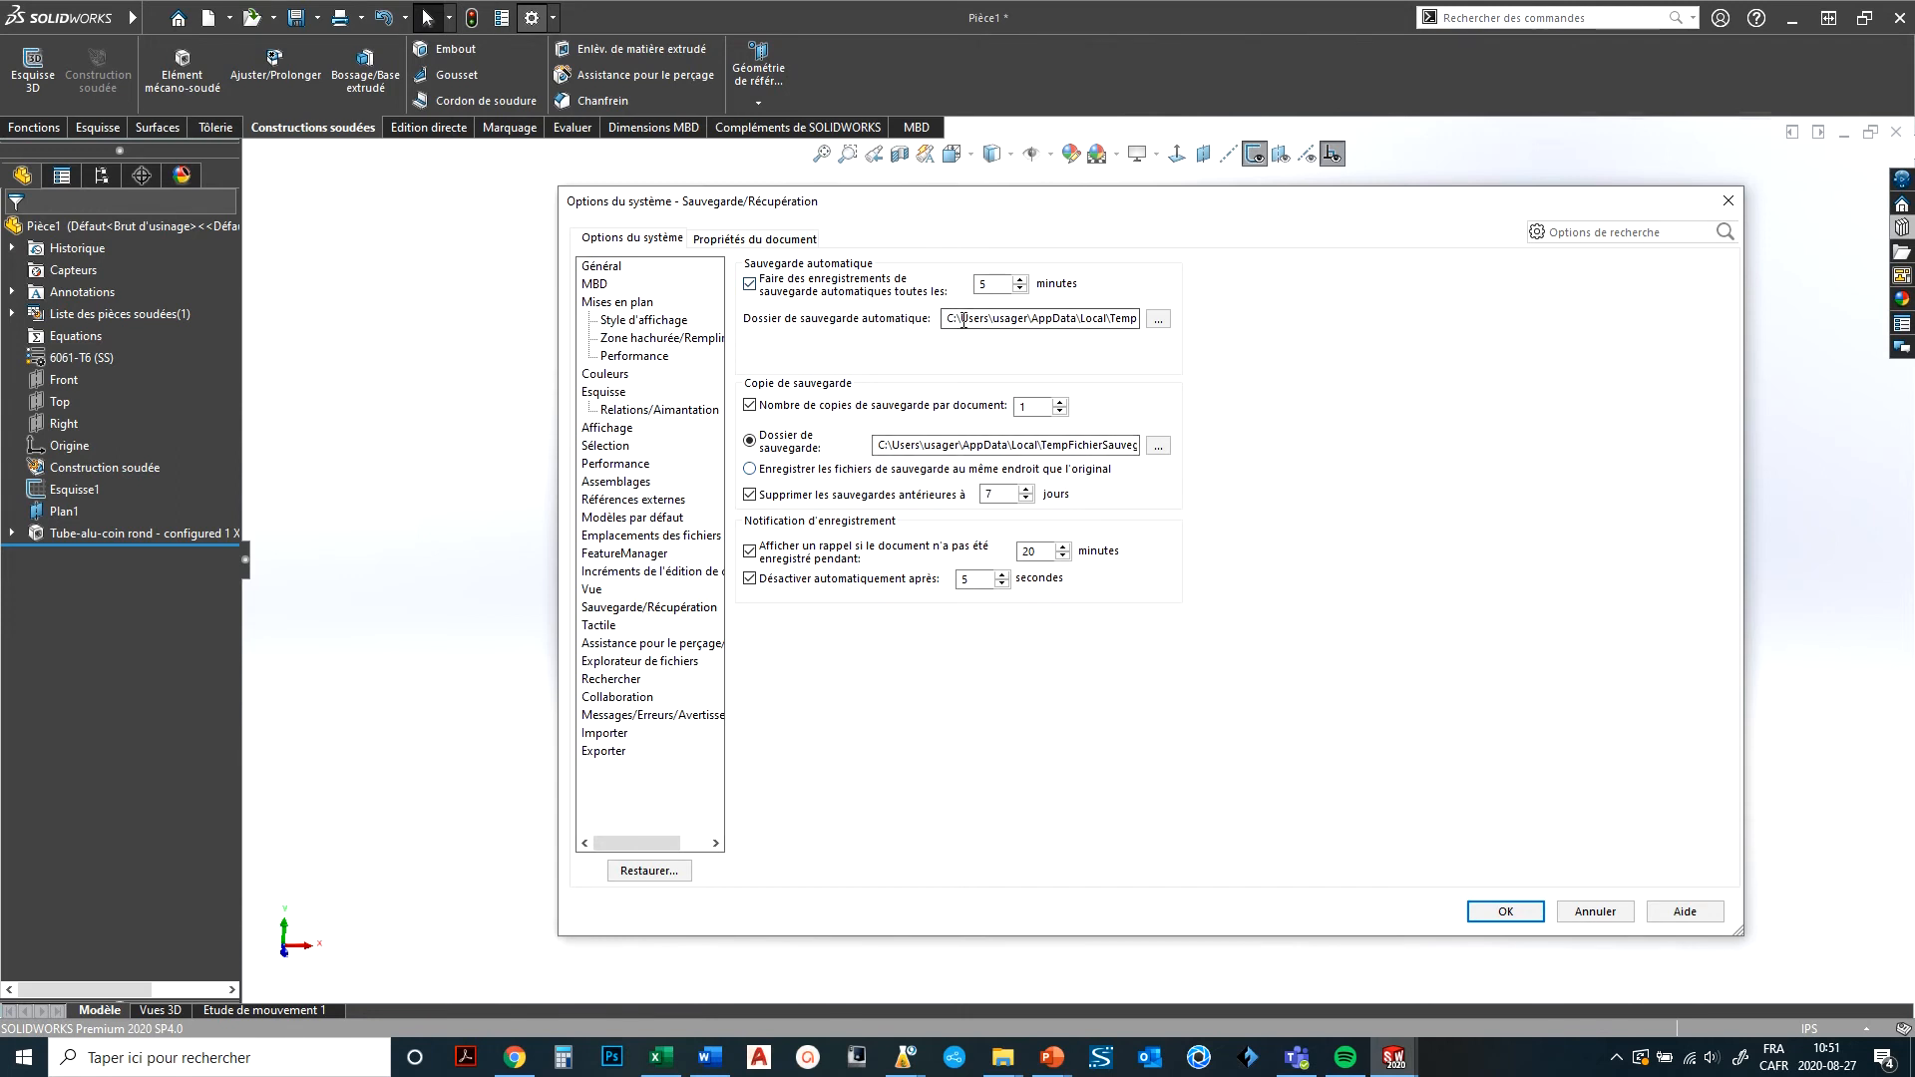
Copy the full path of the automatic save folder from the Sauvegarde/Récupération options.
drag(963, 320, 1154, 332)
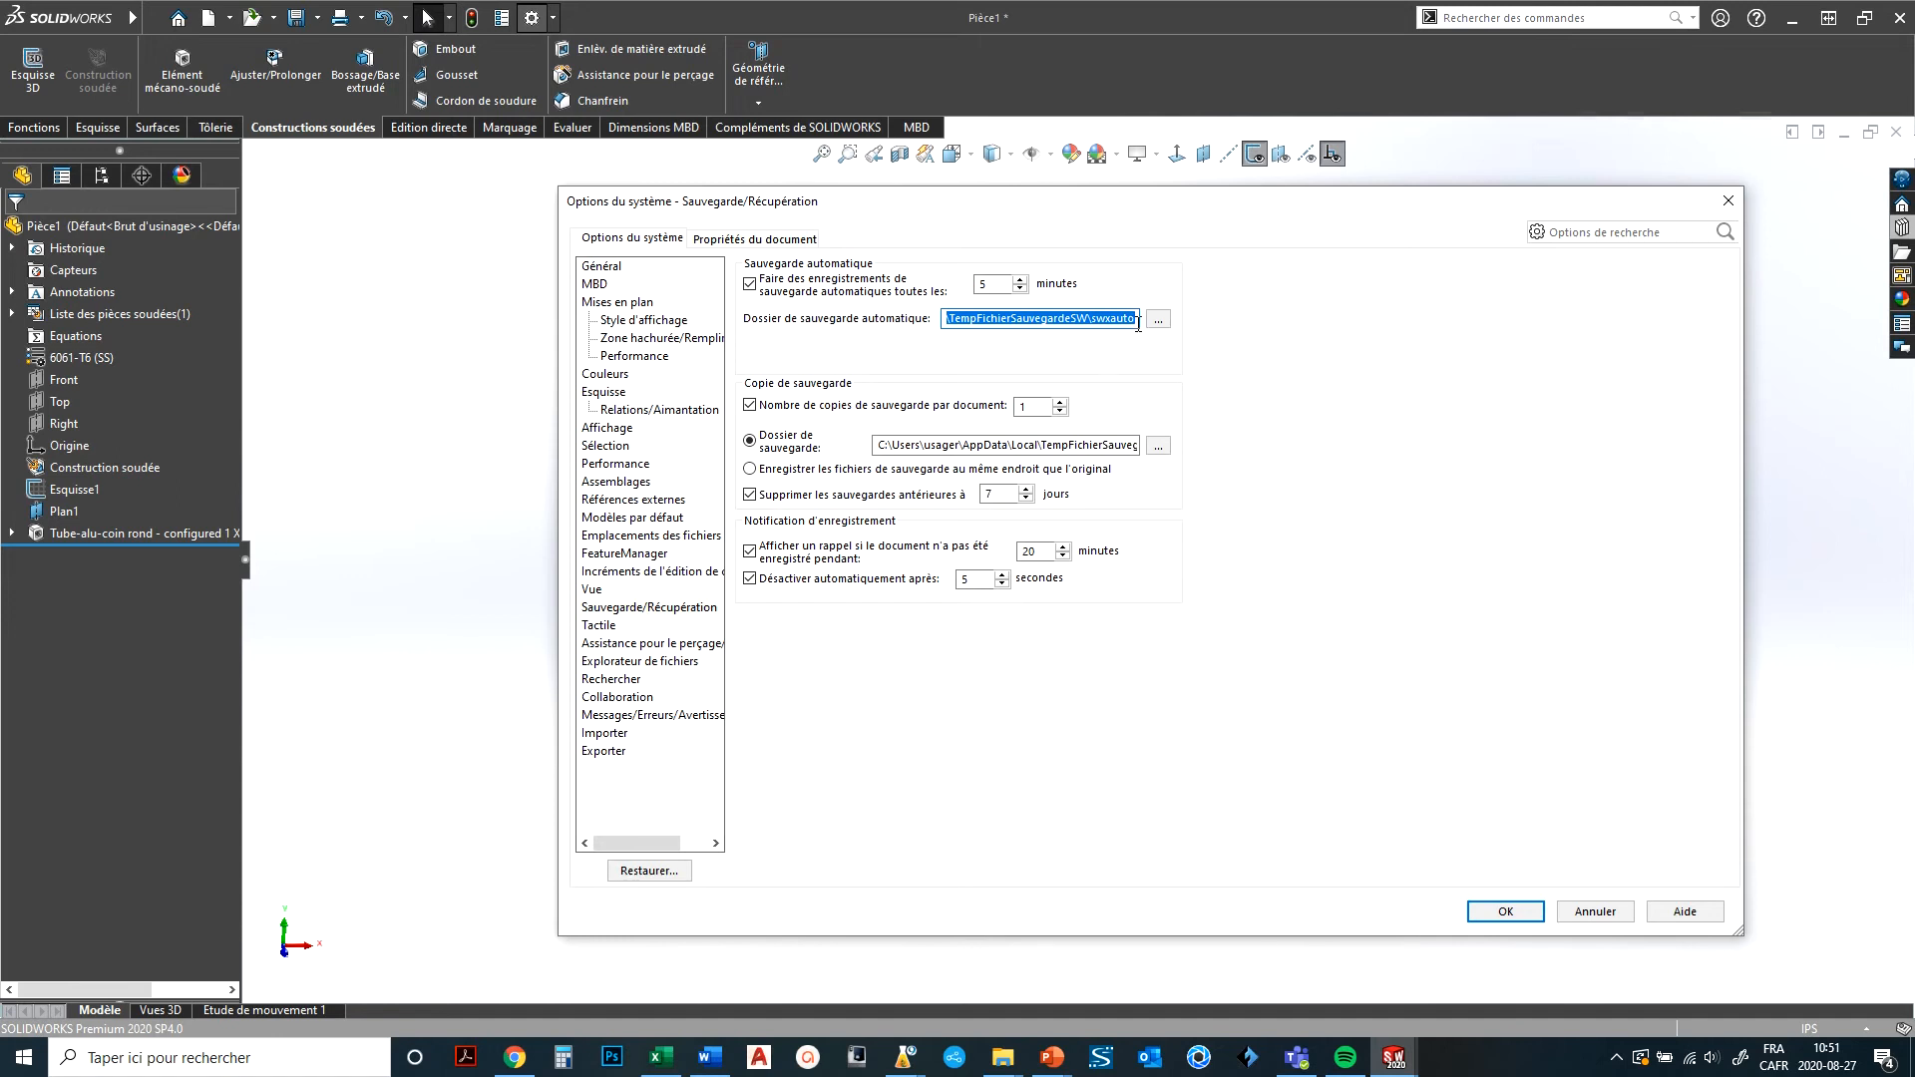
click(1077, 318)
drag(1138, 319, 916, 324)
right_click(986, 319)
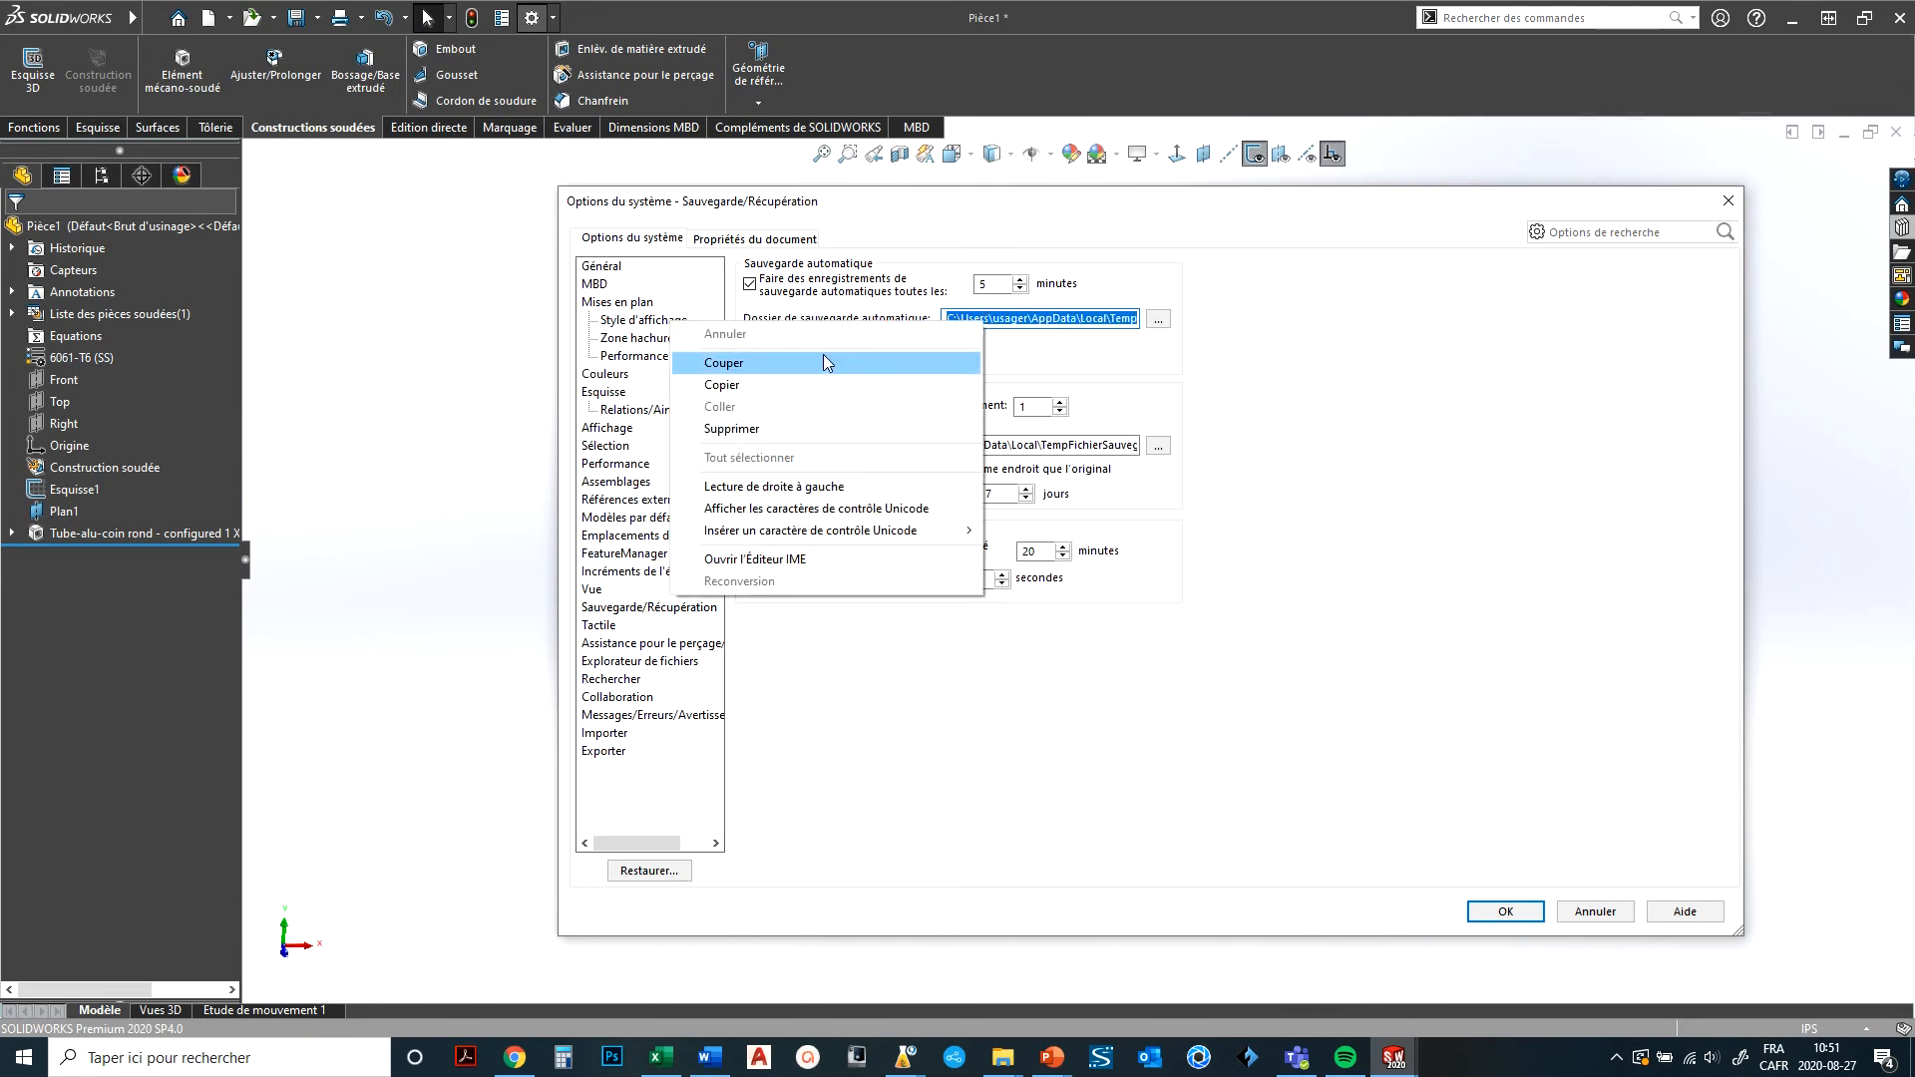
click(808, 386)
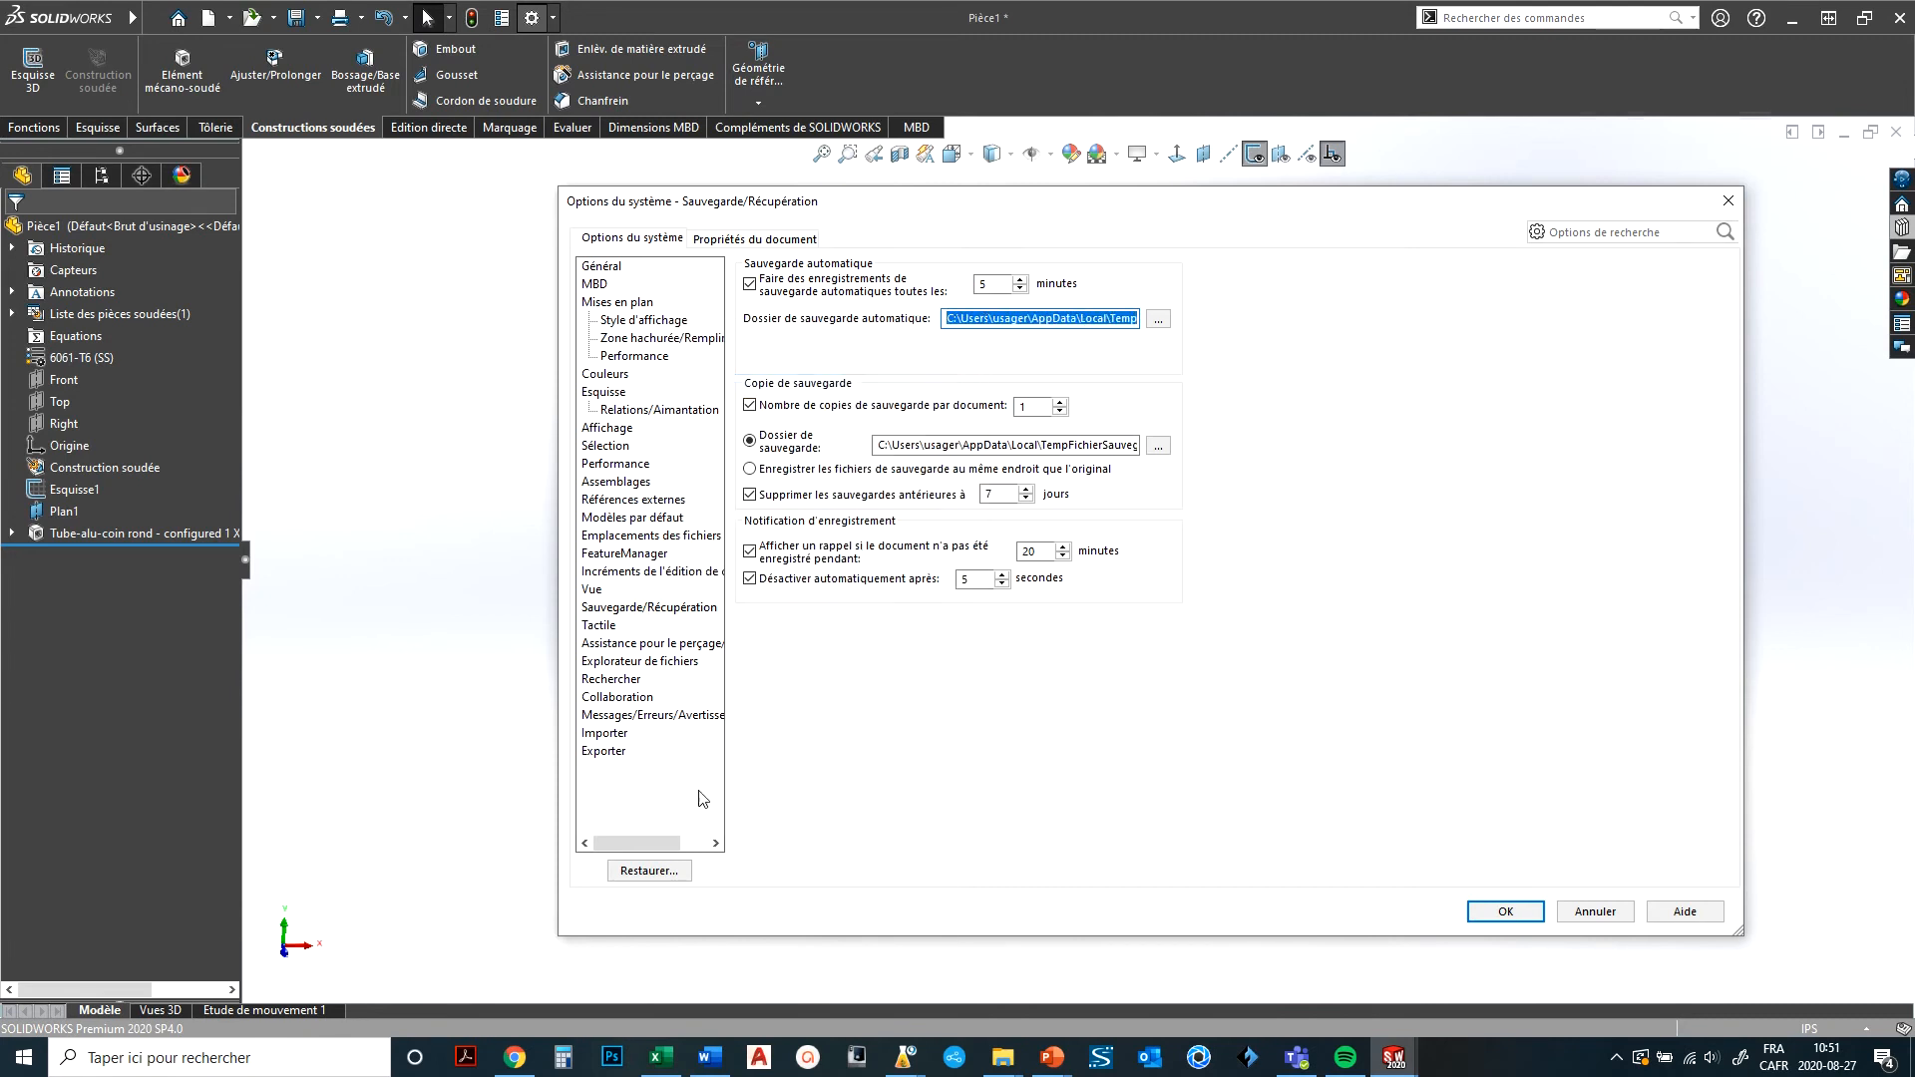
Switch to File Explorer, open the copied swxauto path, examine the full names of the automatic save files, and return to SOLIDWORKS.
click(1002, 1057)
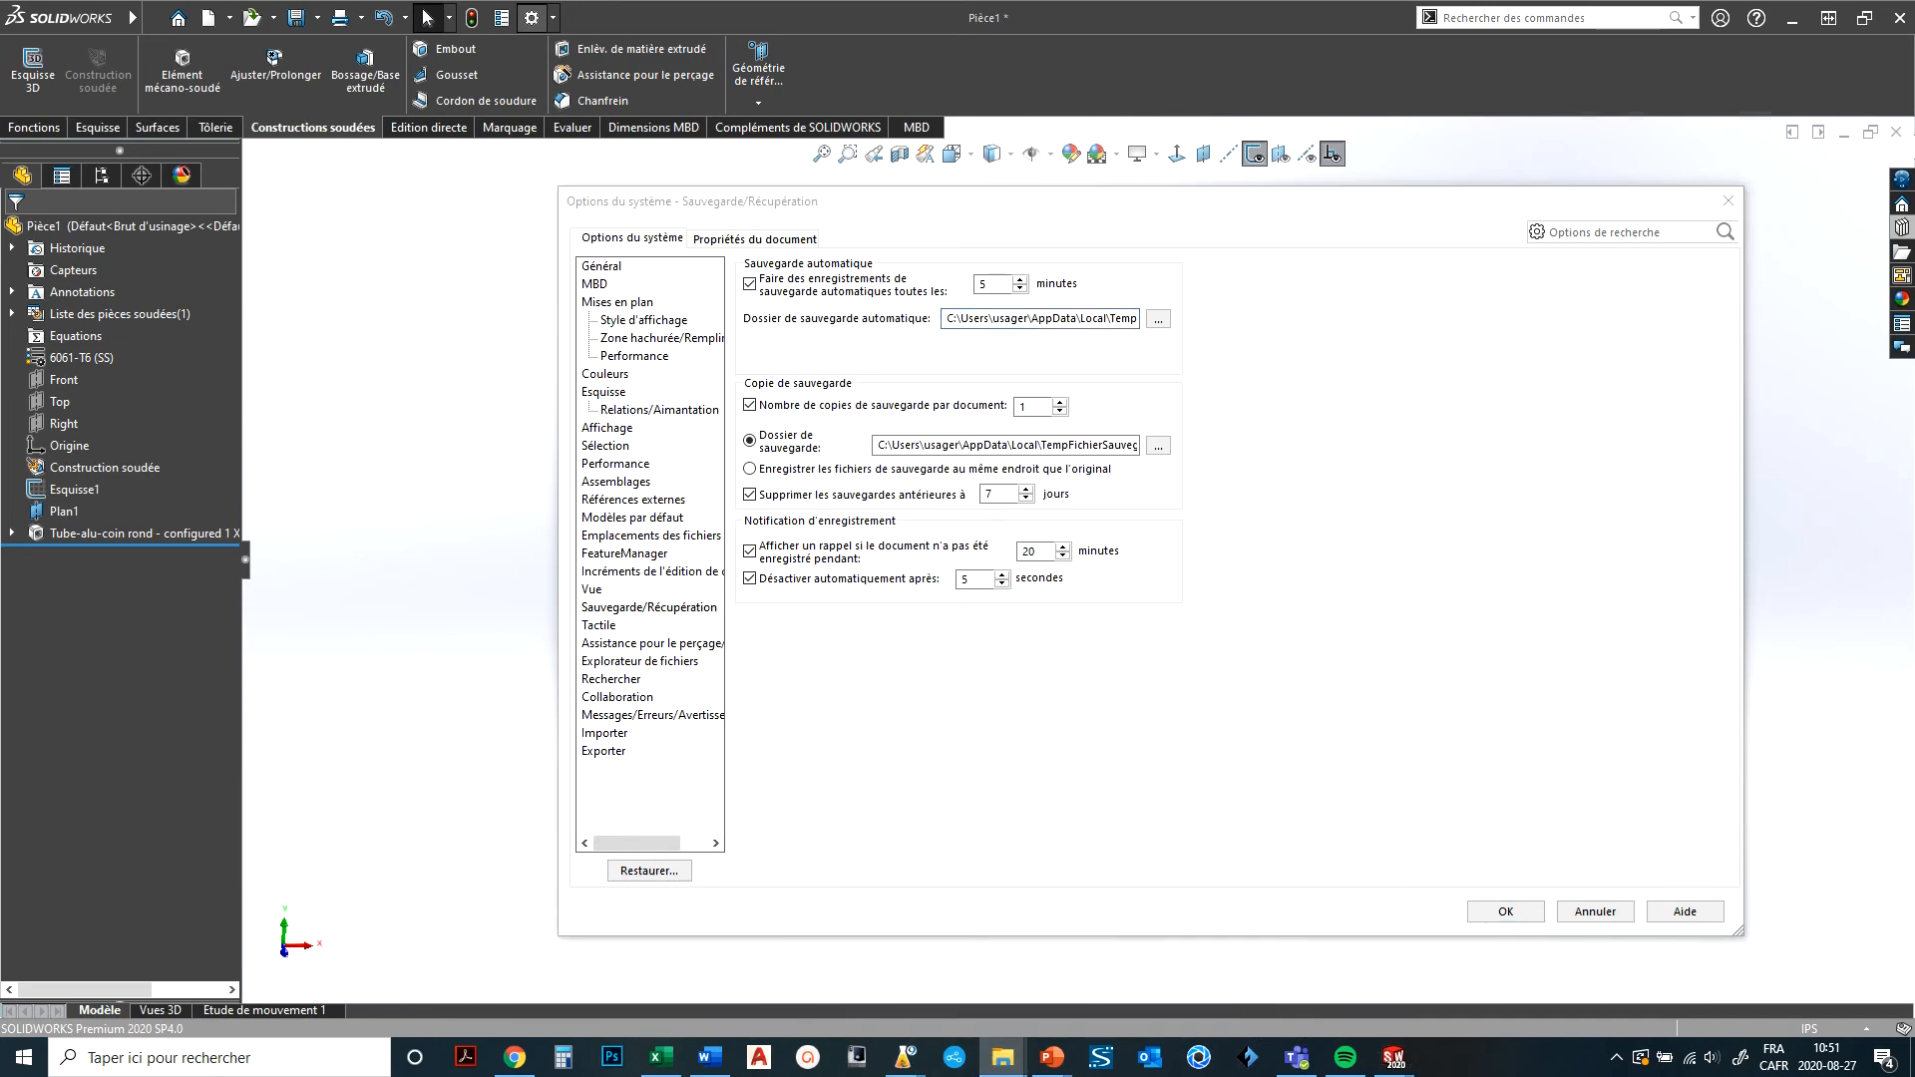
drag(0, 159, 957, 32)
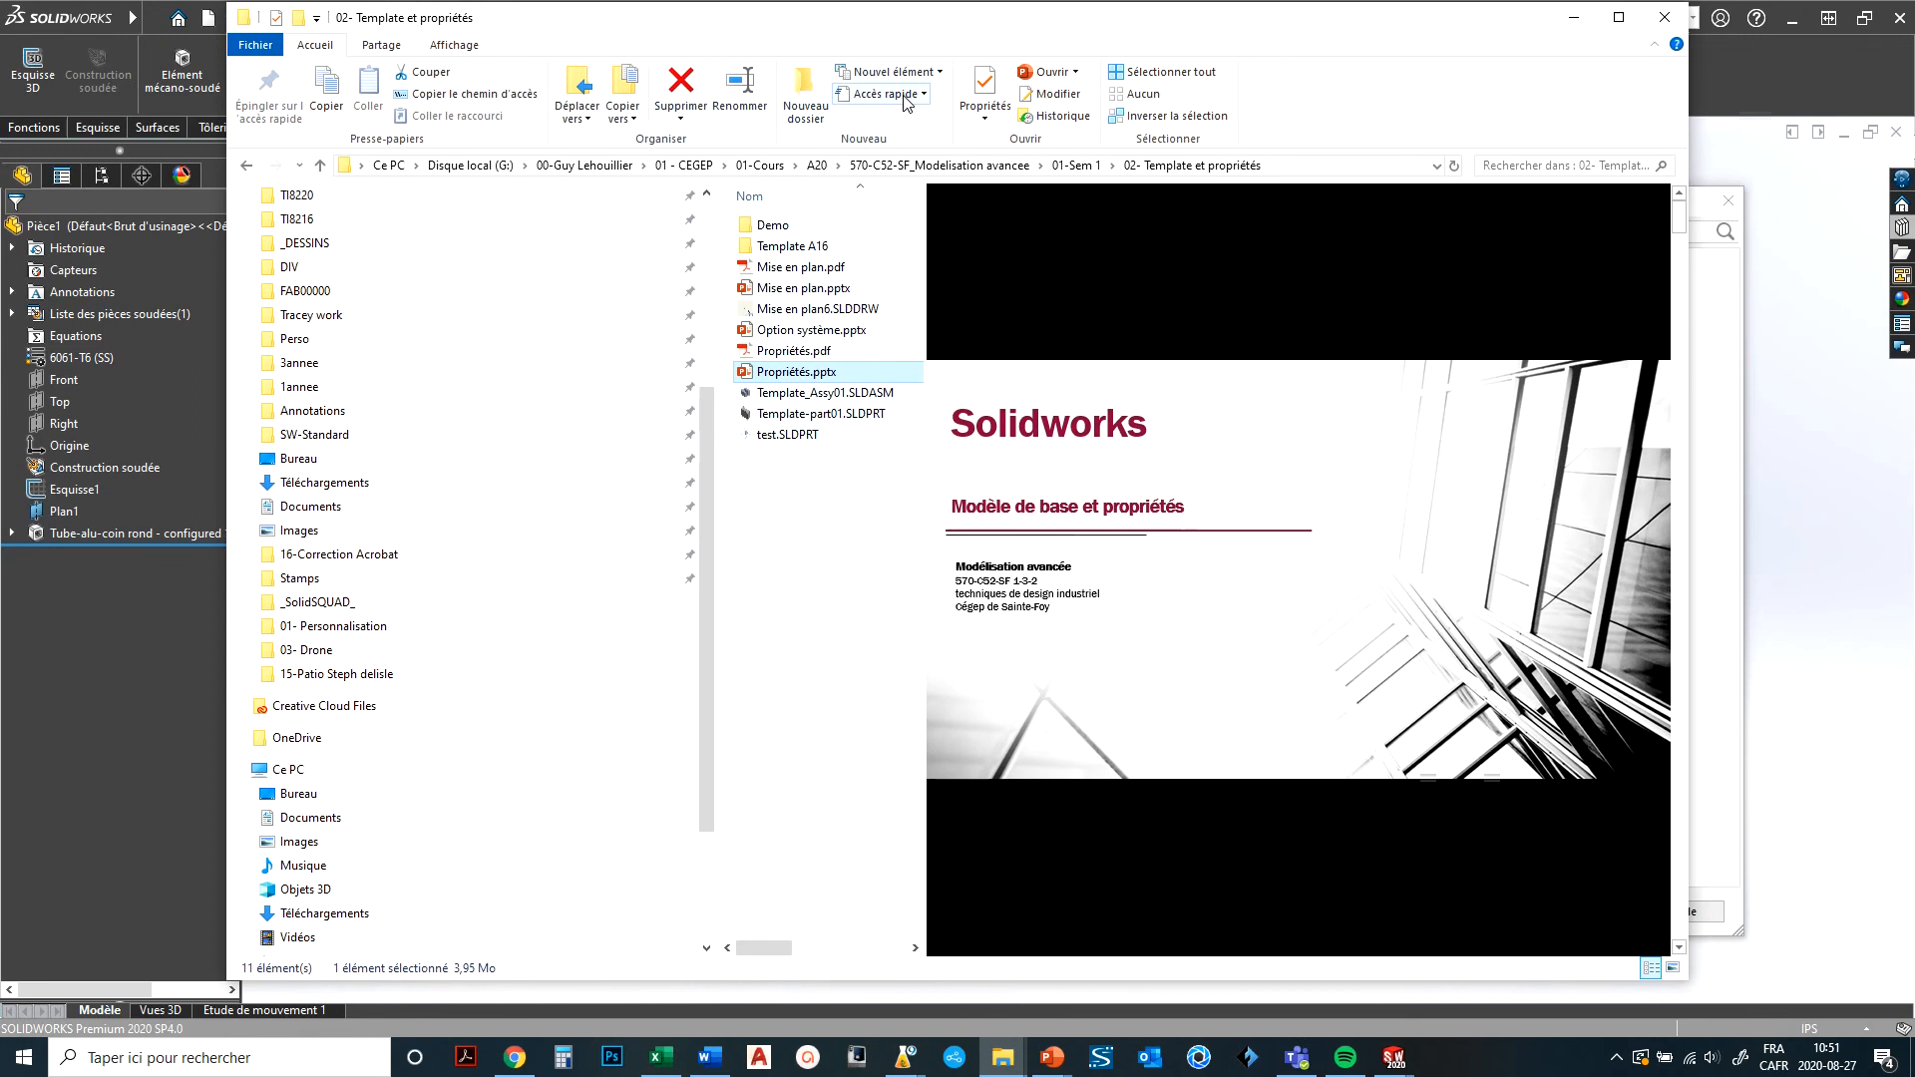
click(1080, 167)
right_click(1081, 167)
click(1374, 165)
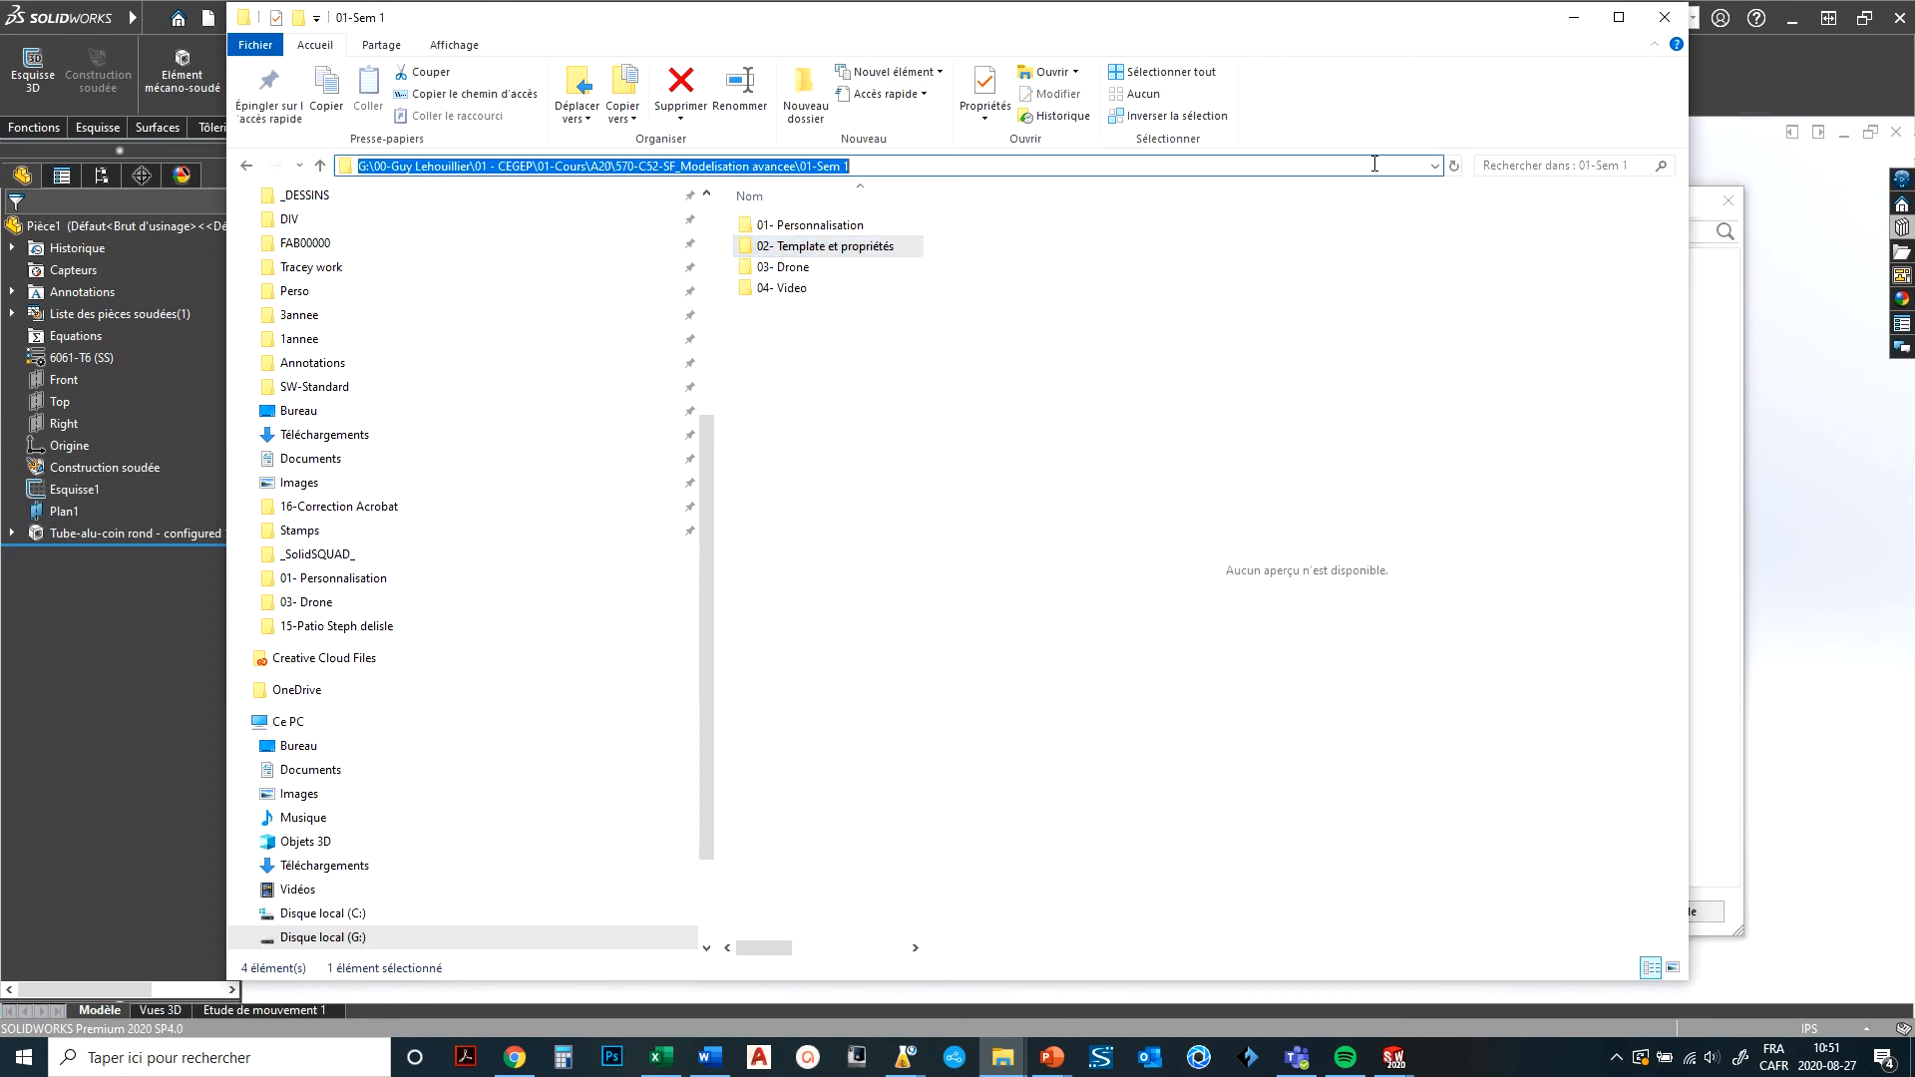
right_click(1350, 168)
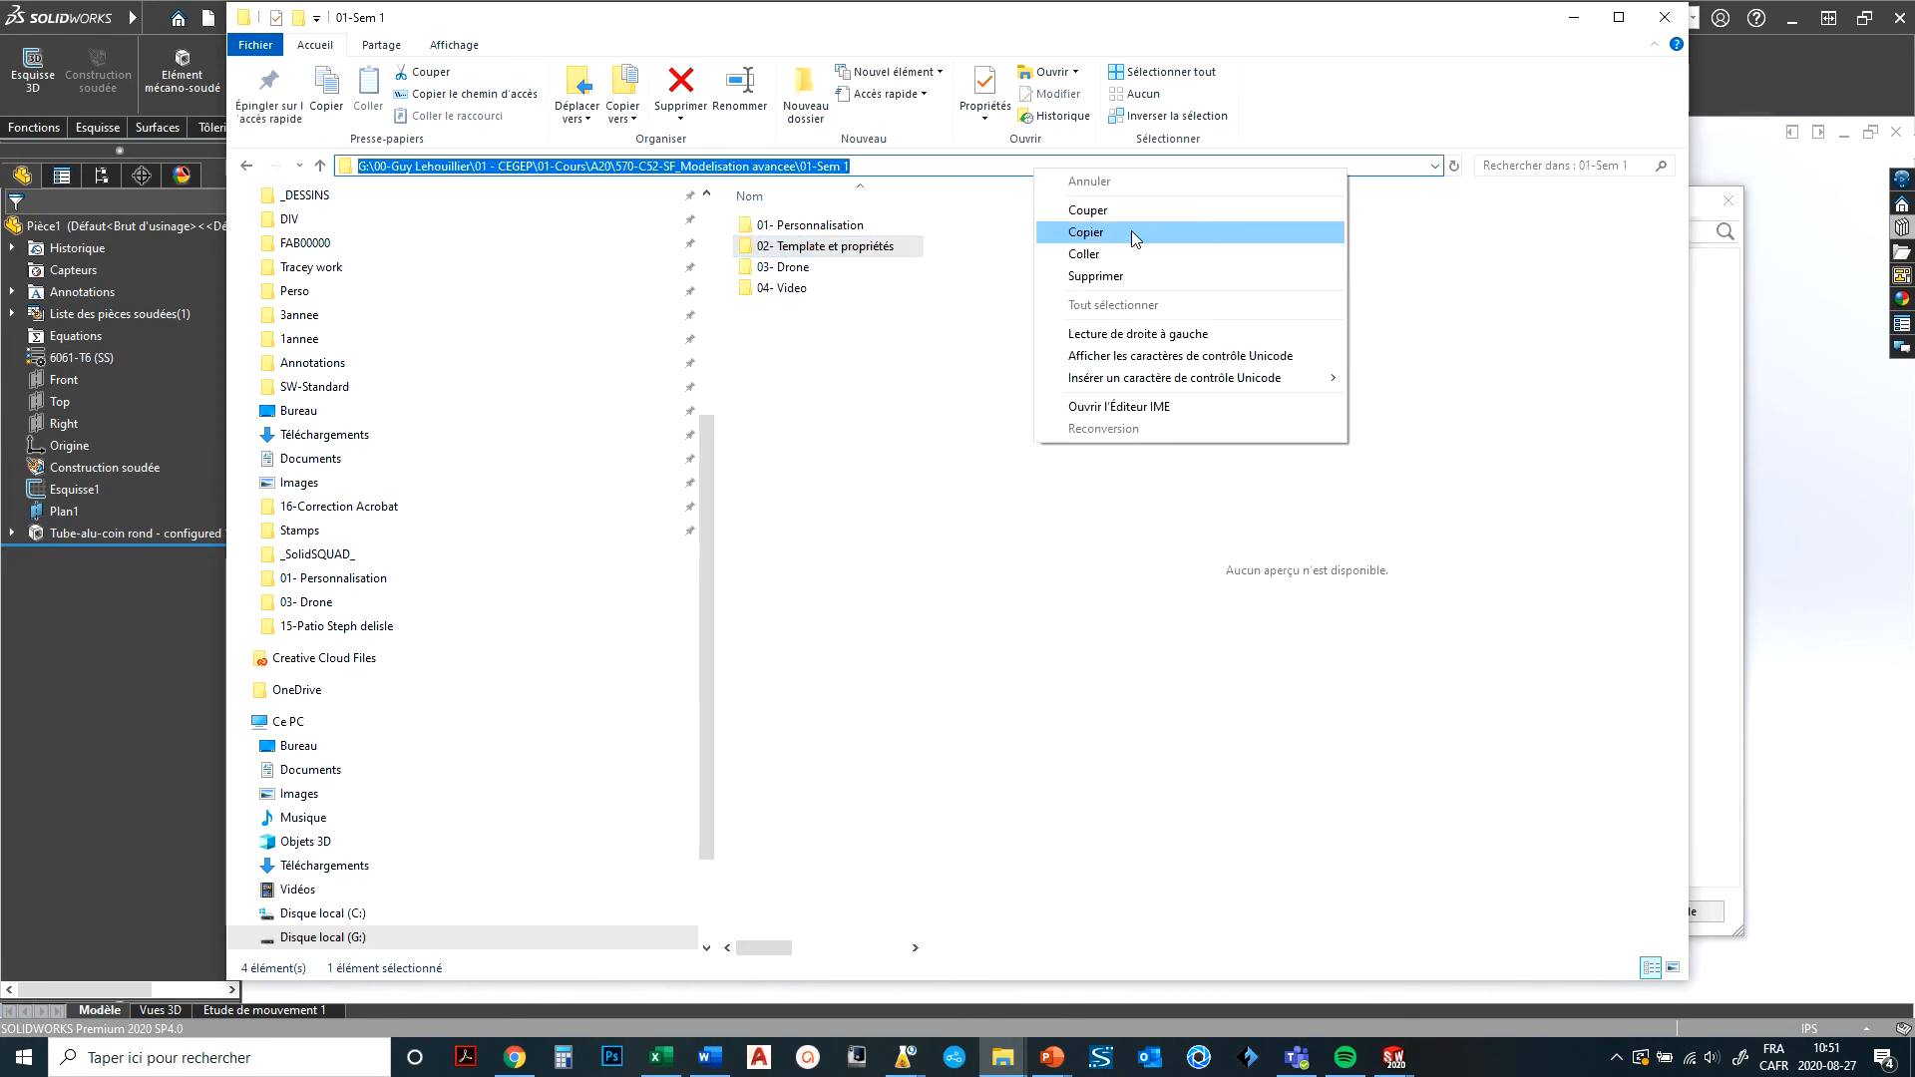
click(1083, 254)
key(Return)
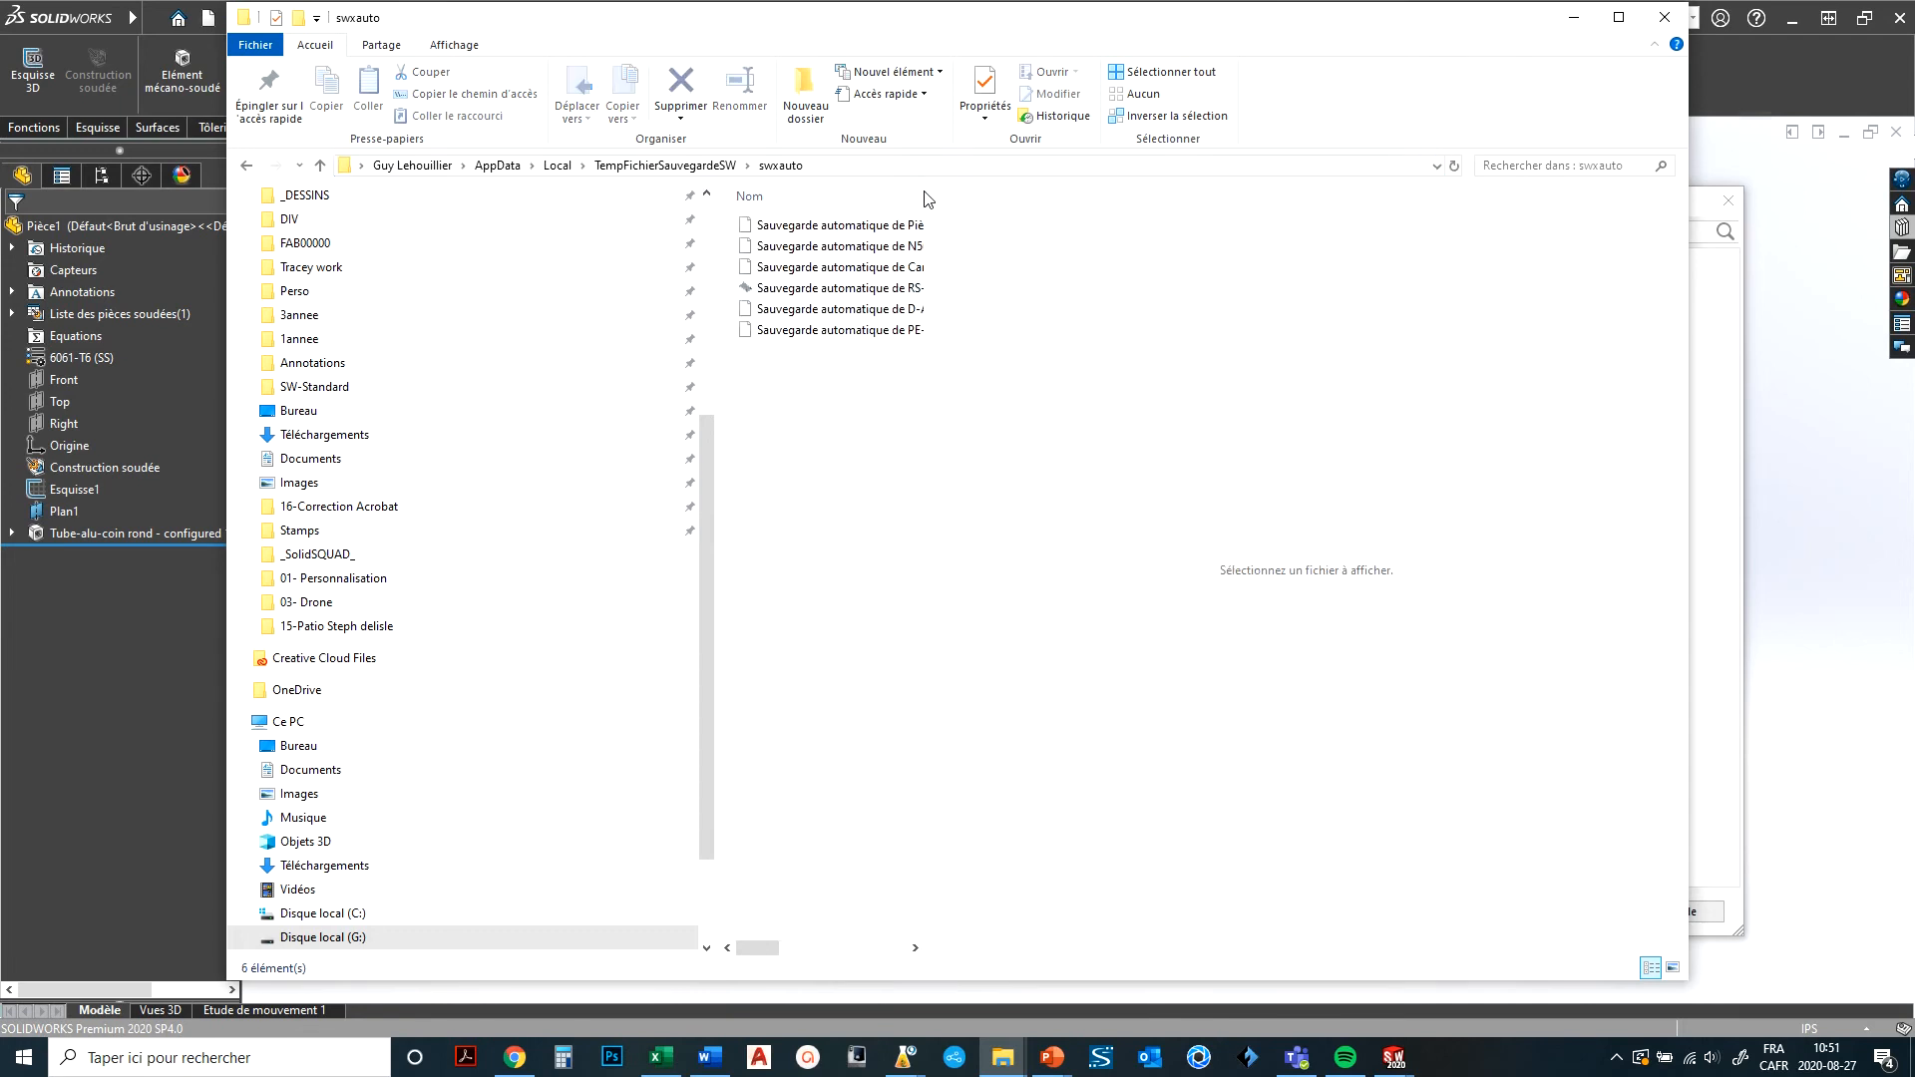
drag(923, 185, 1201, 190)
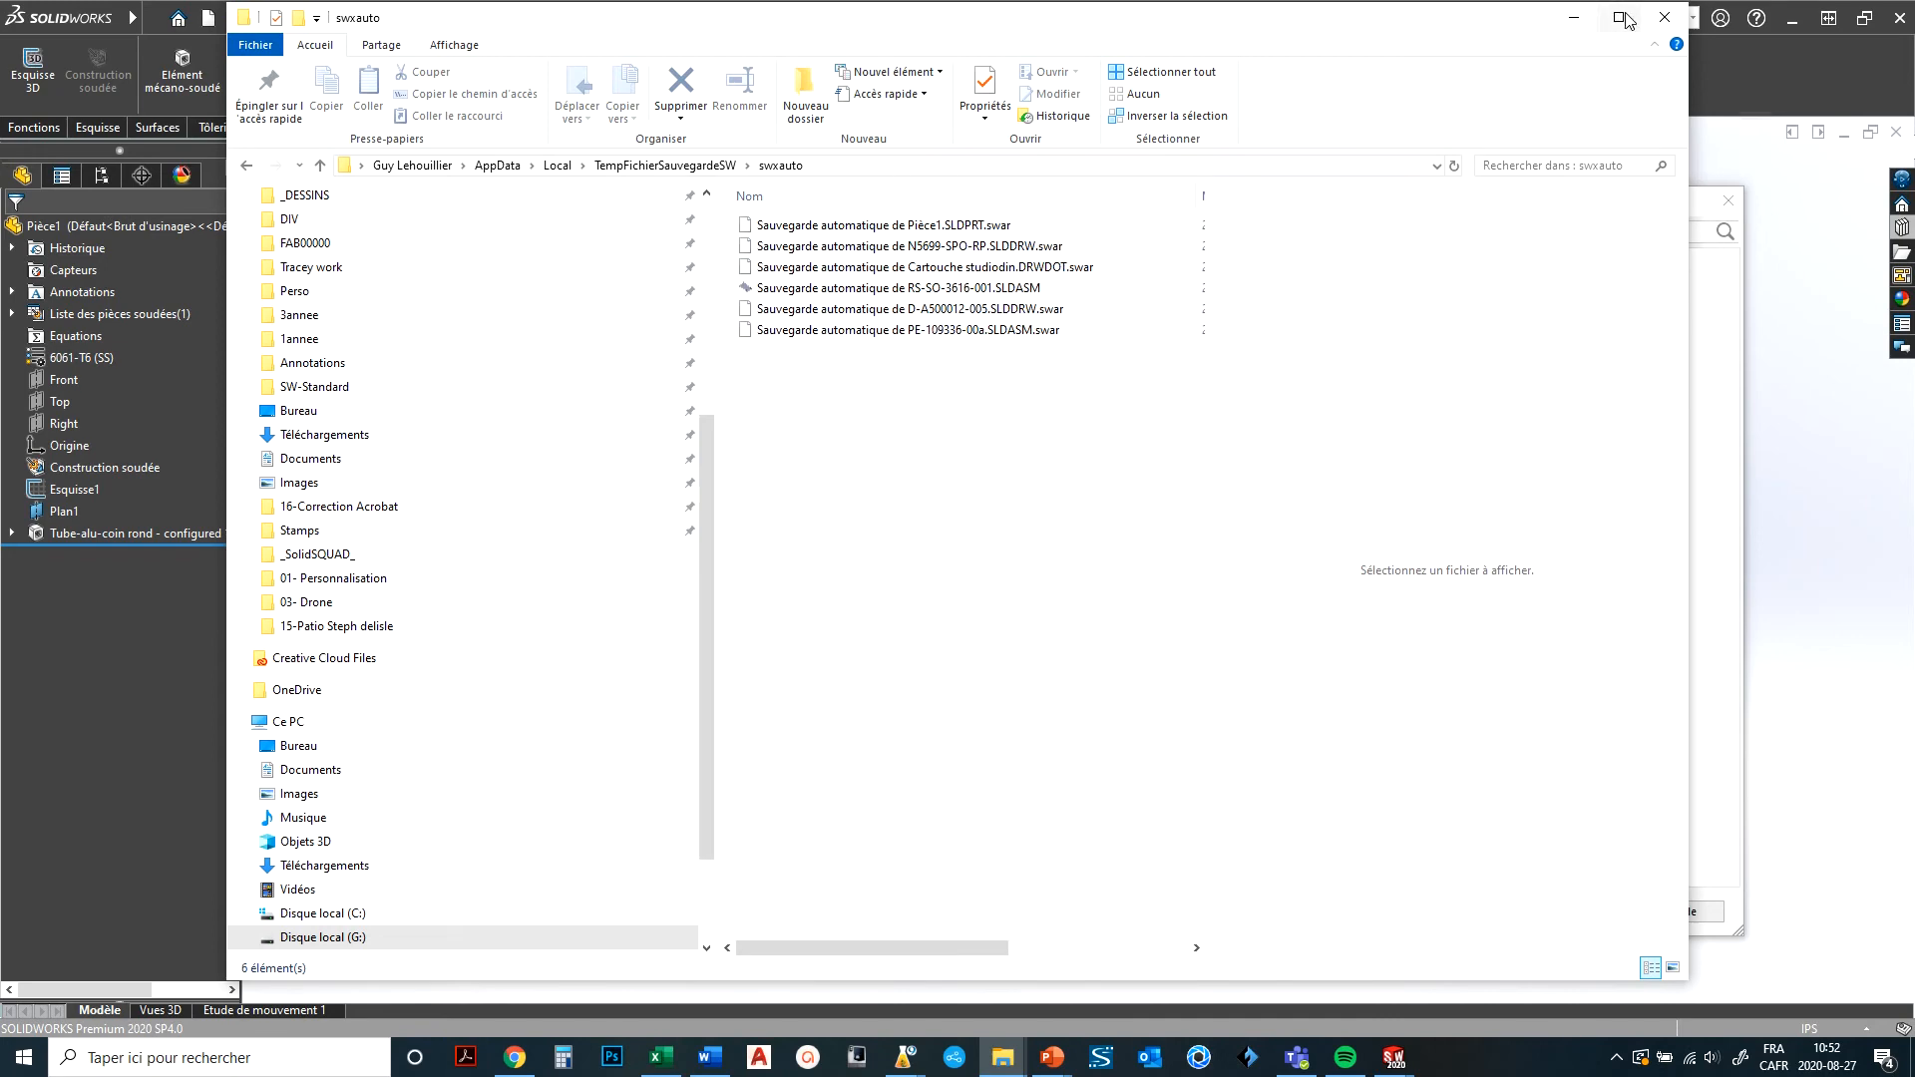
click(1574, 17)
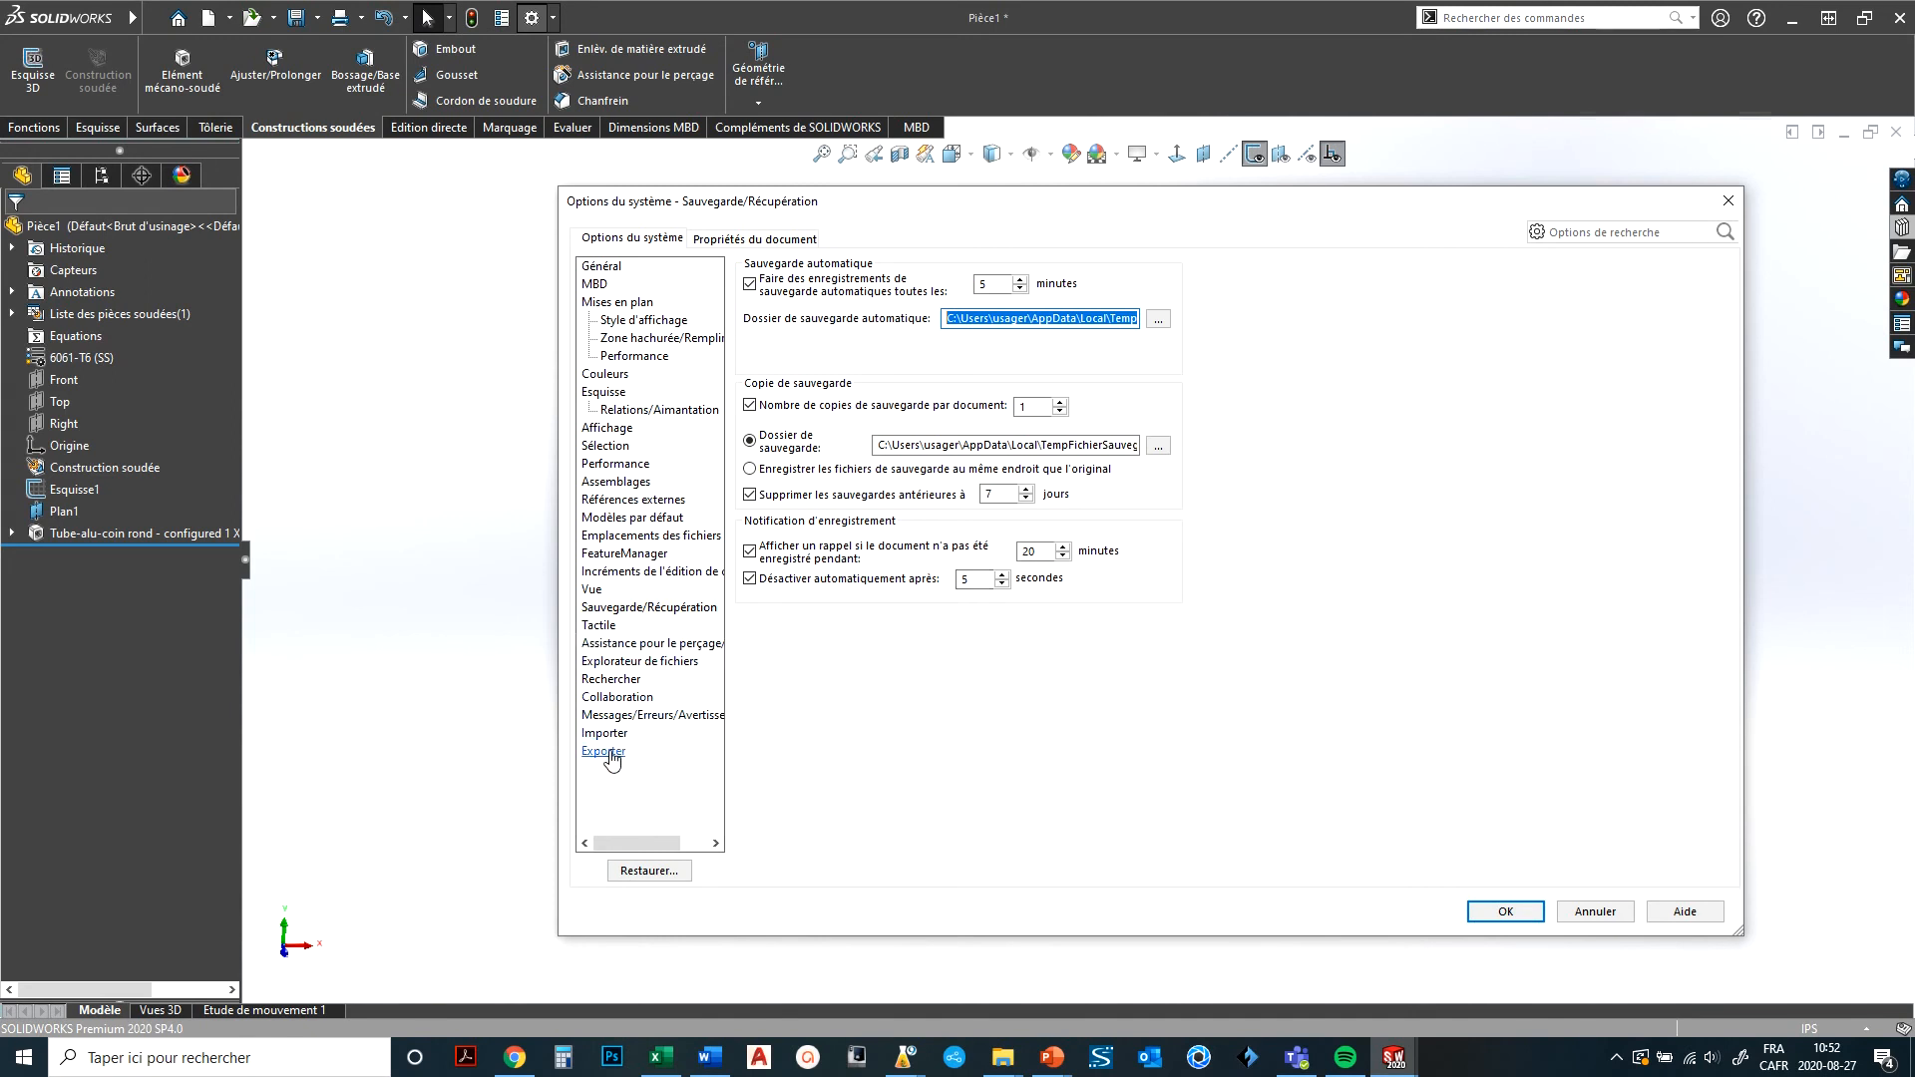
In the FeatureManager system options, set the Corps surfaciques tree folder to Montrer and accept the options.
click(624, 553)
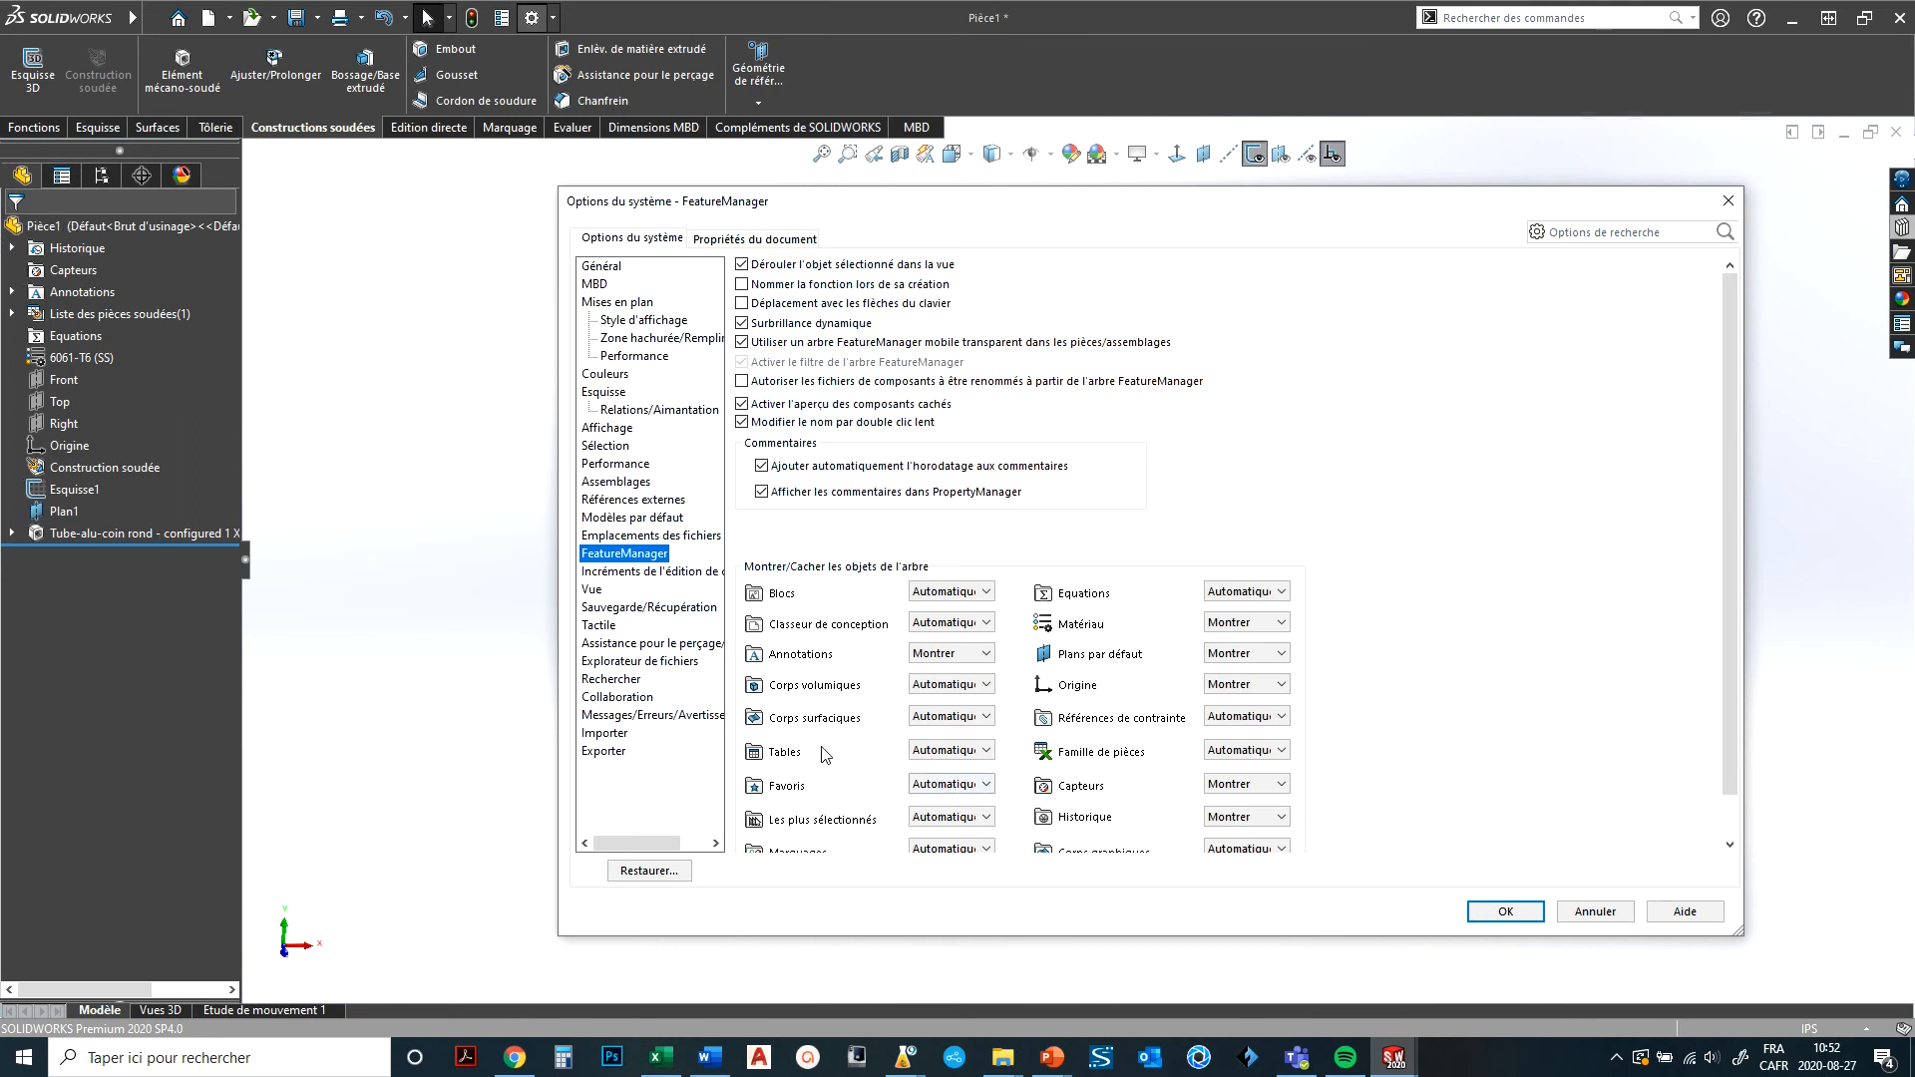
click(948, 689)
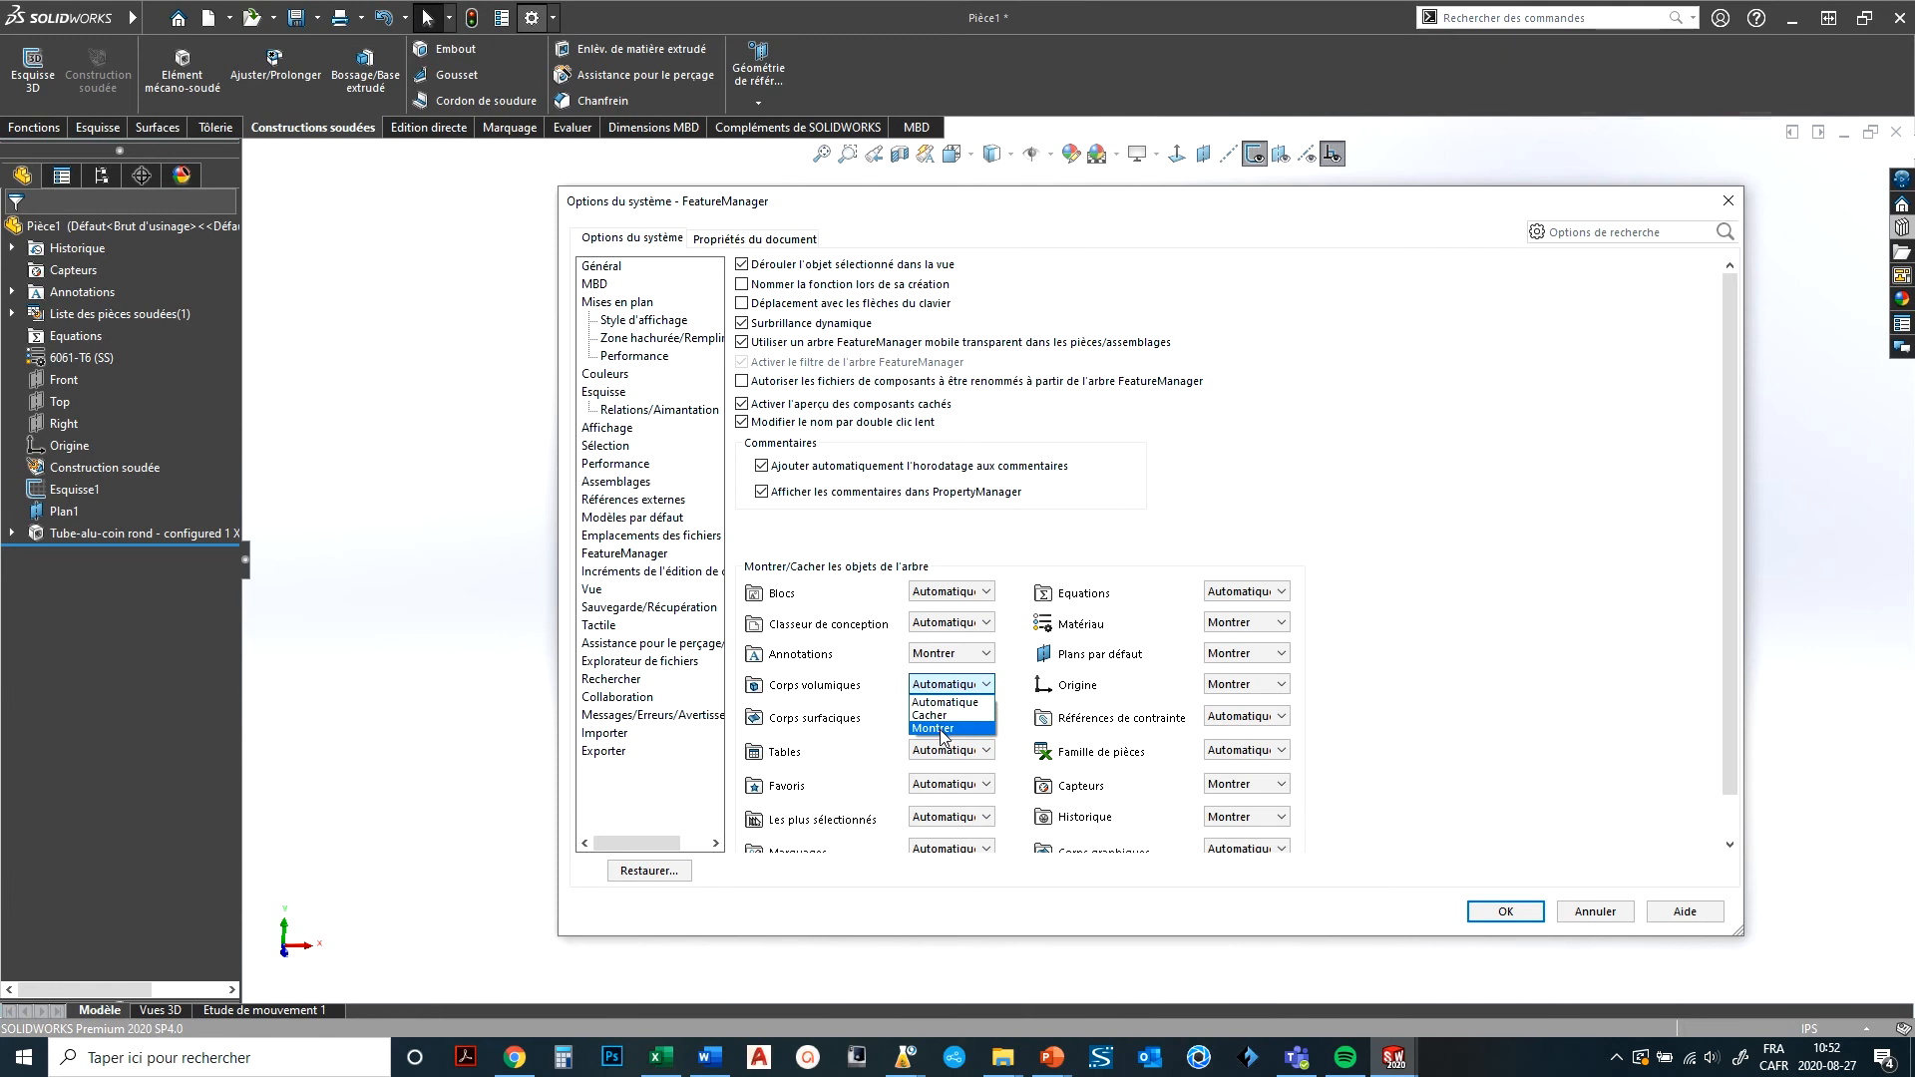
click(381, 433)
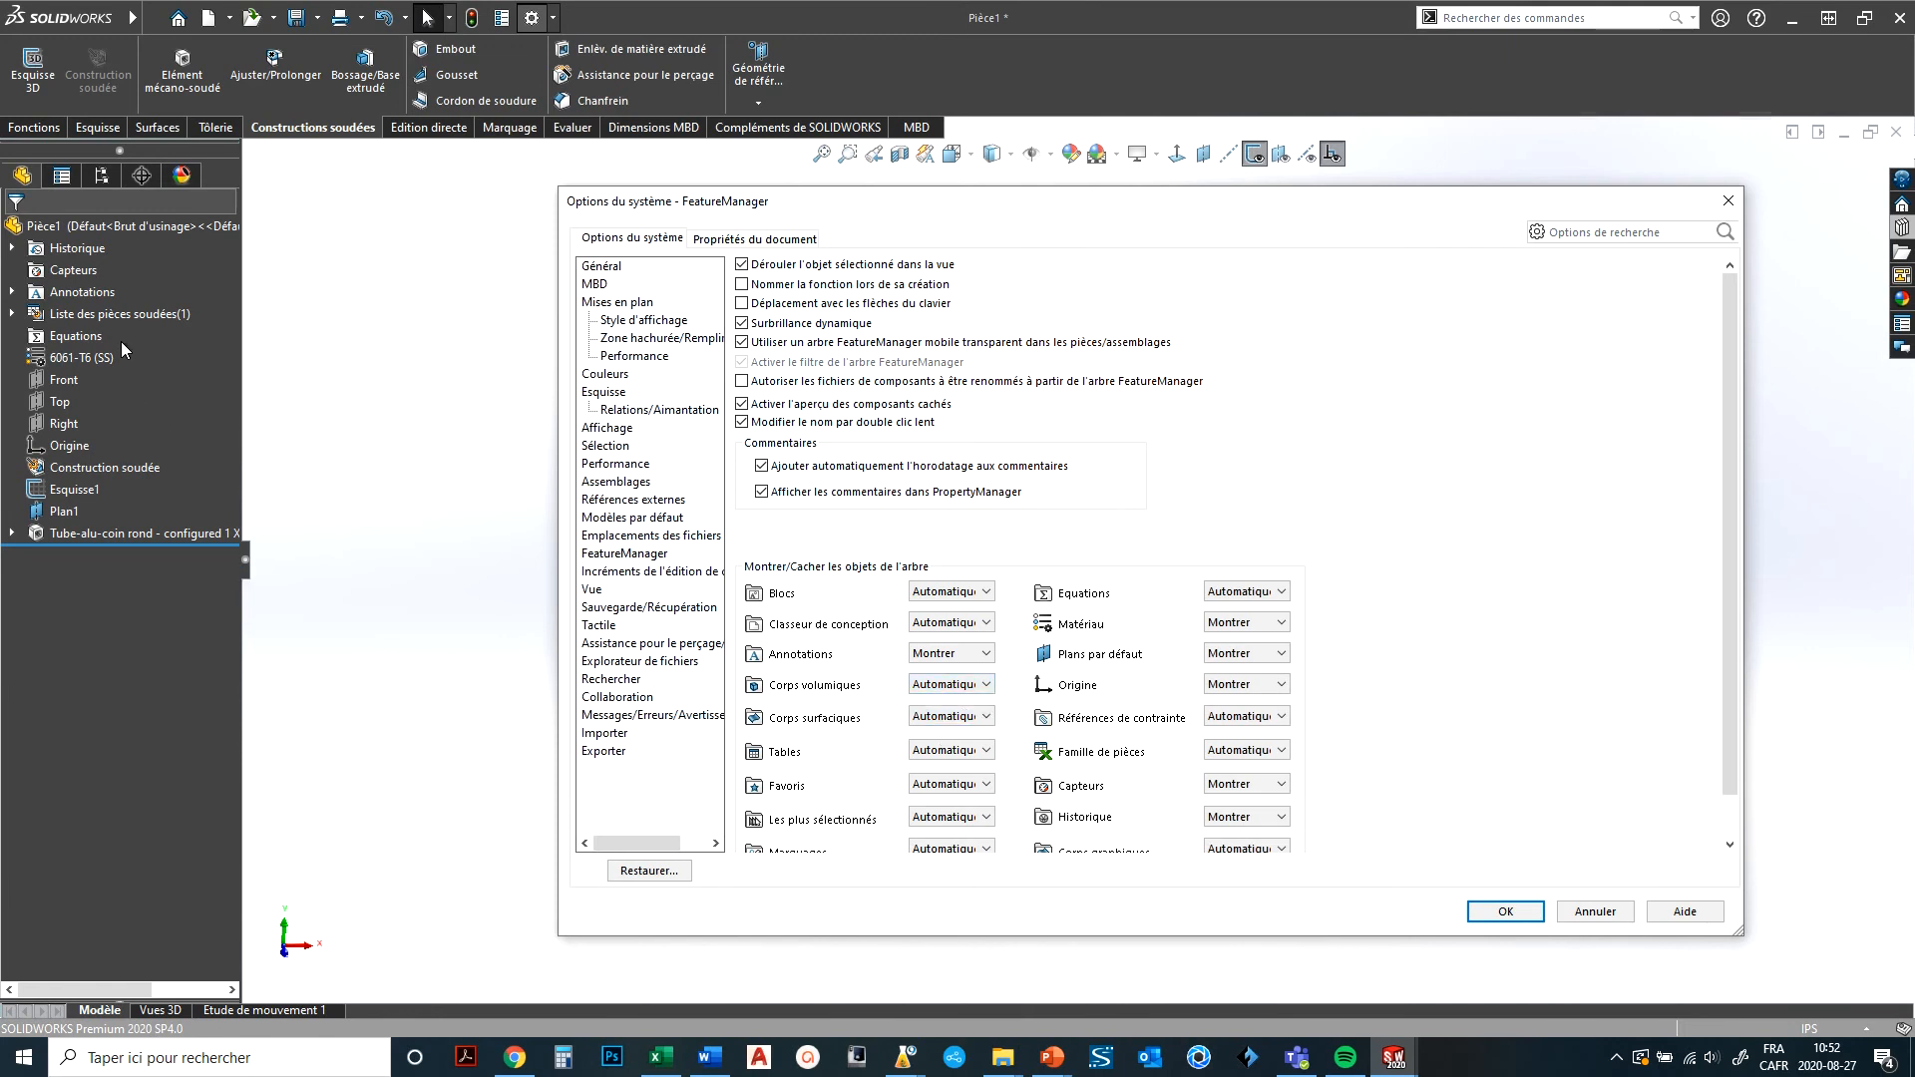
click(10, 314)
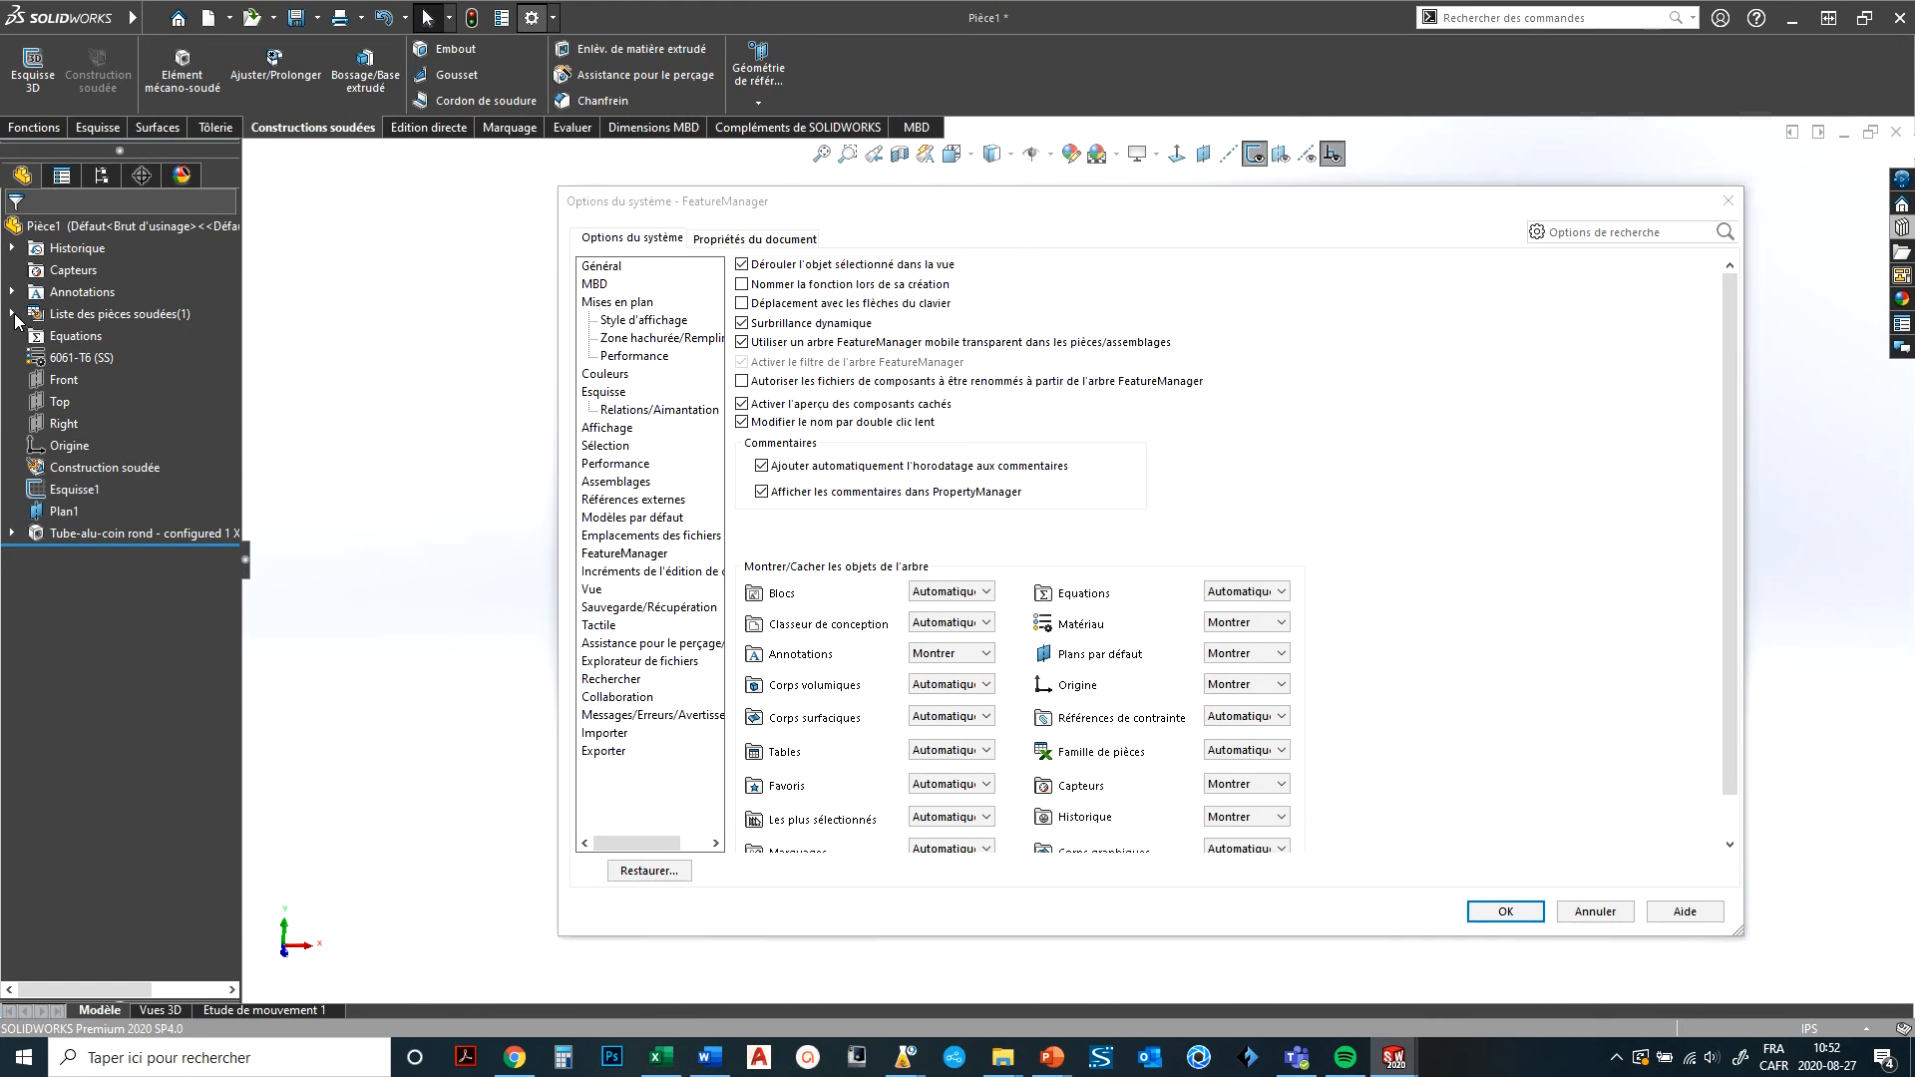
click(962, 717)
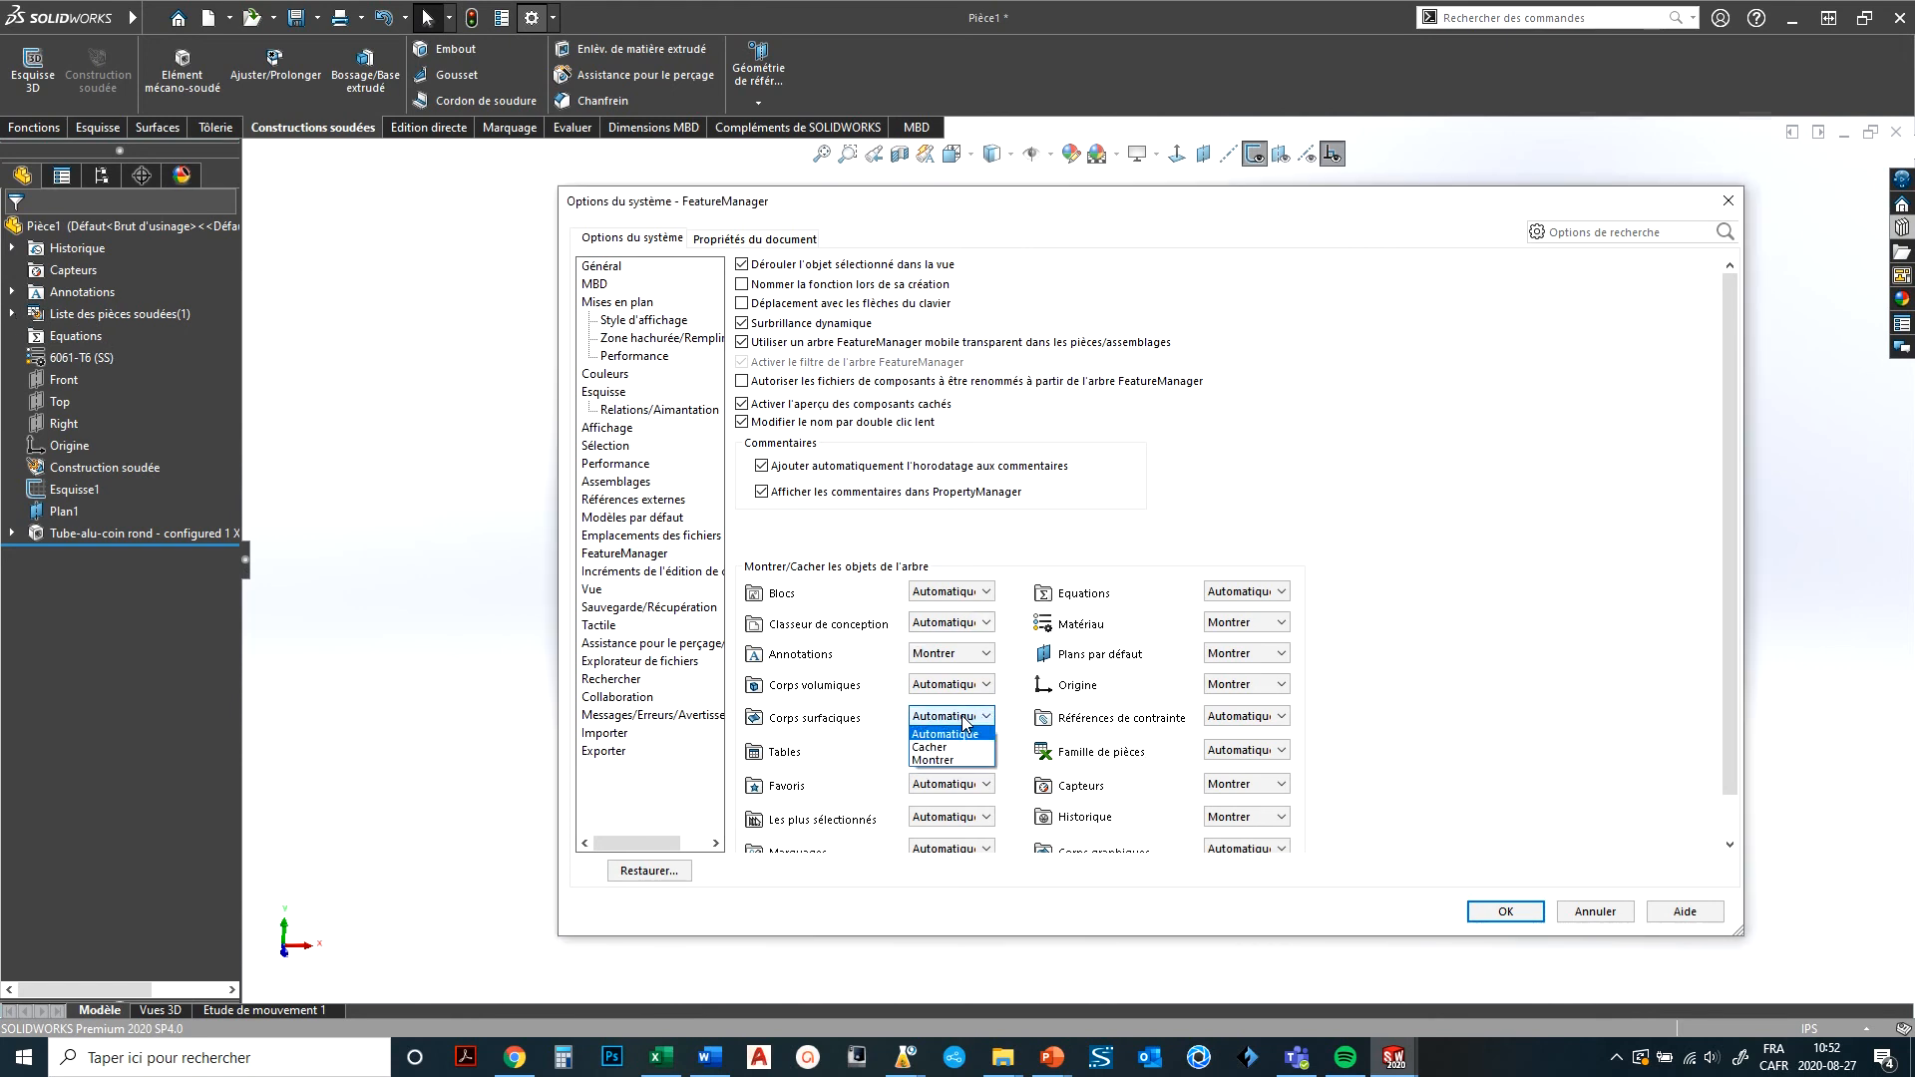
click(943, 763)
click(1505, 912)
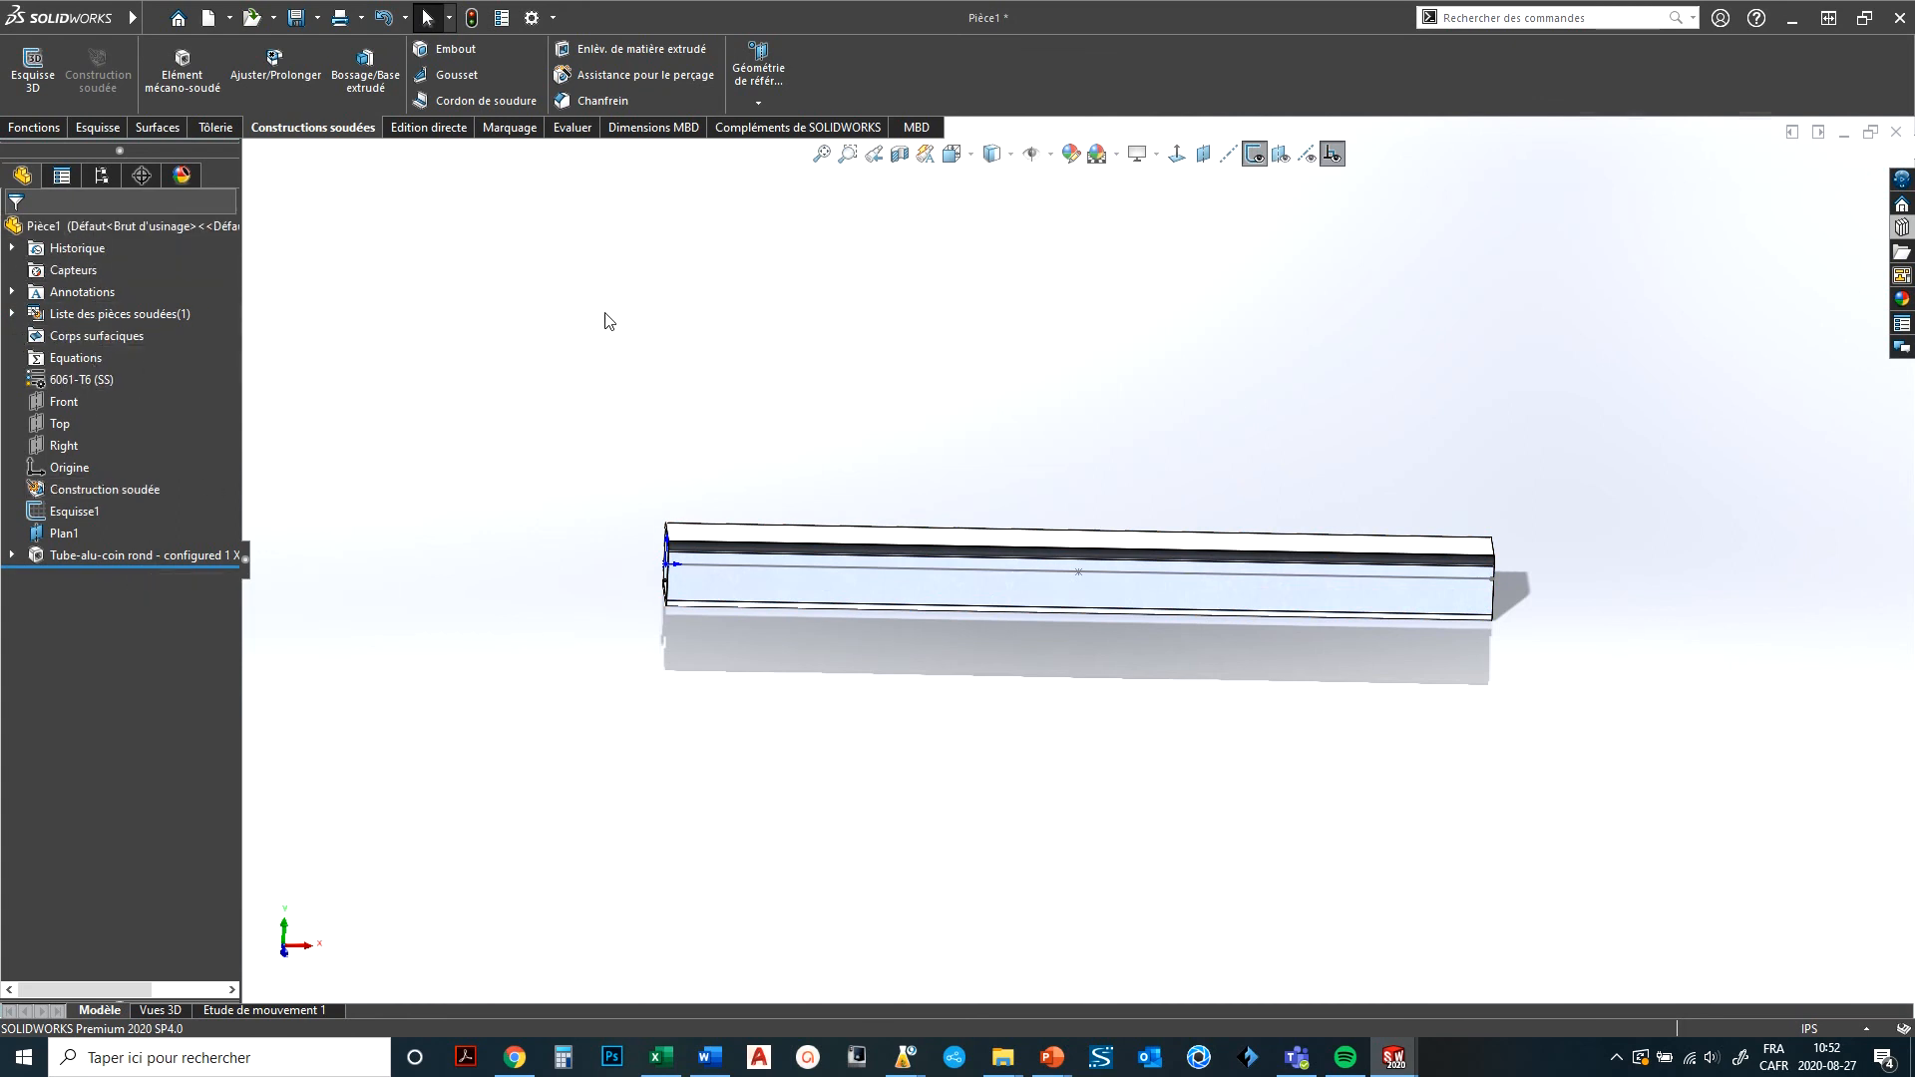
Disable Activer 3D Interconnect in the Importer system options for the Général file format.
click(531, 17)
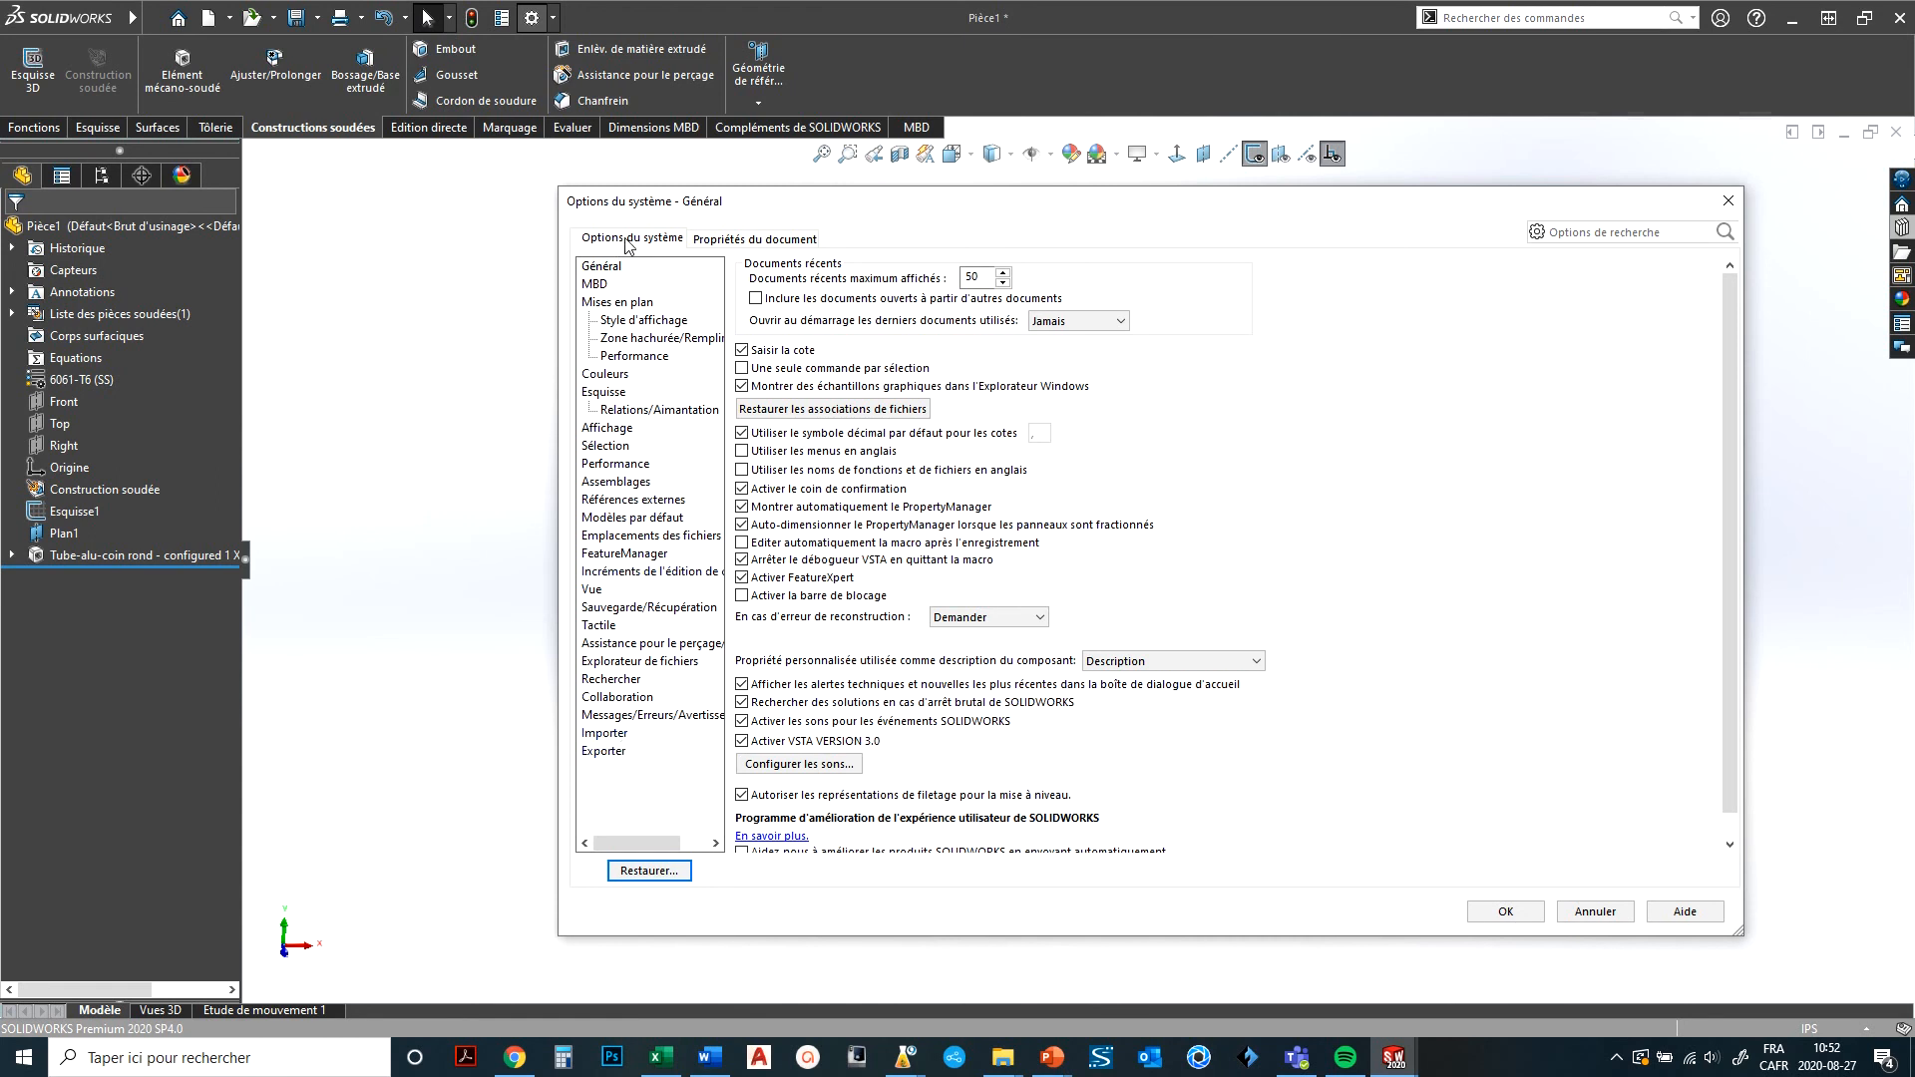
click(606, 735)
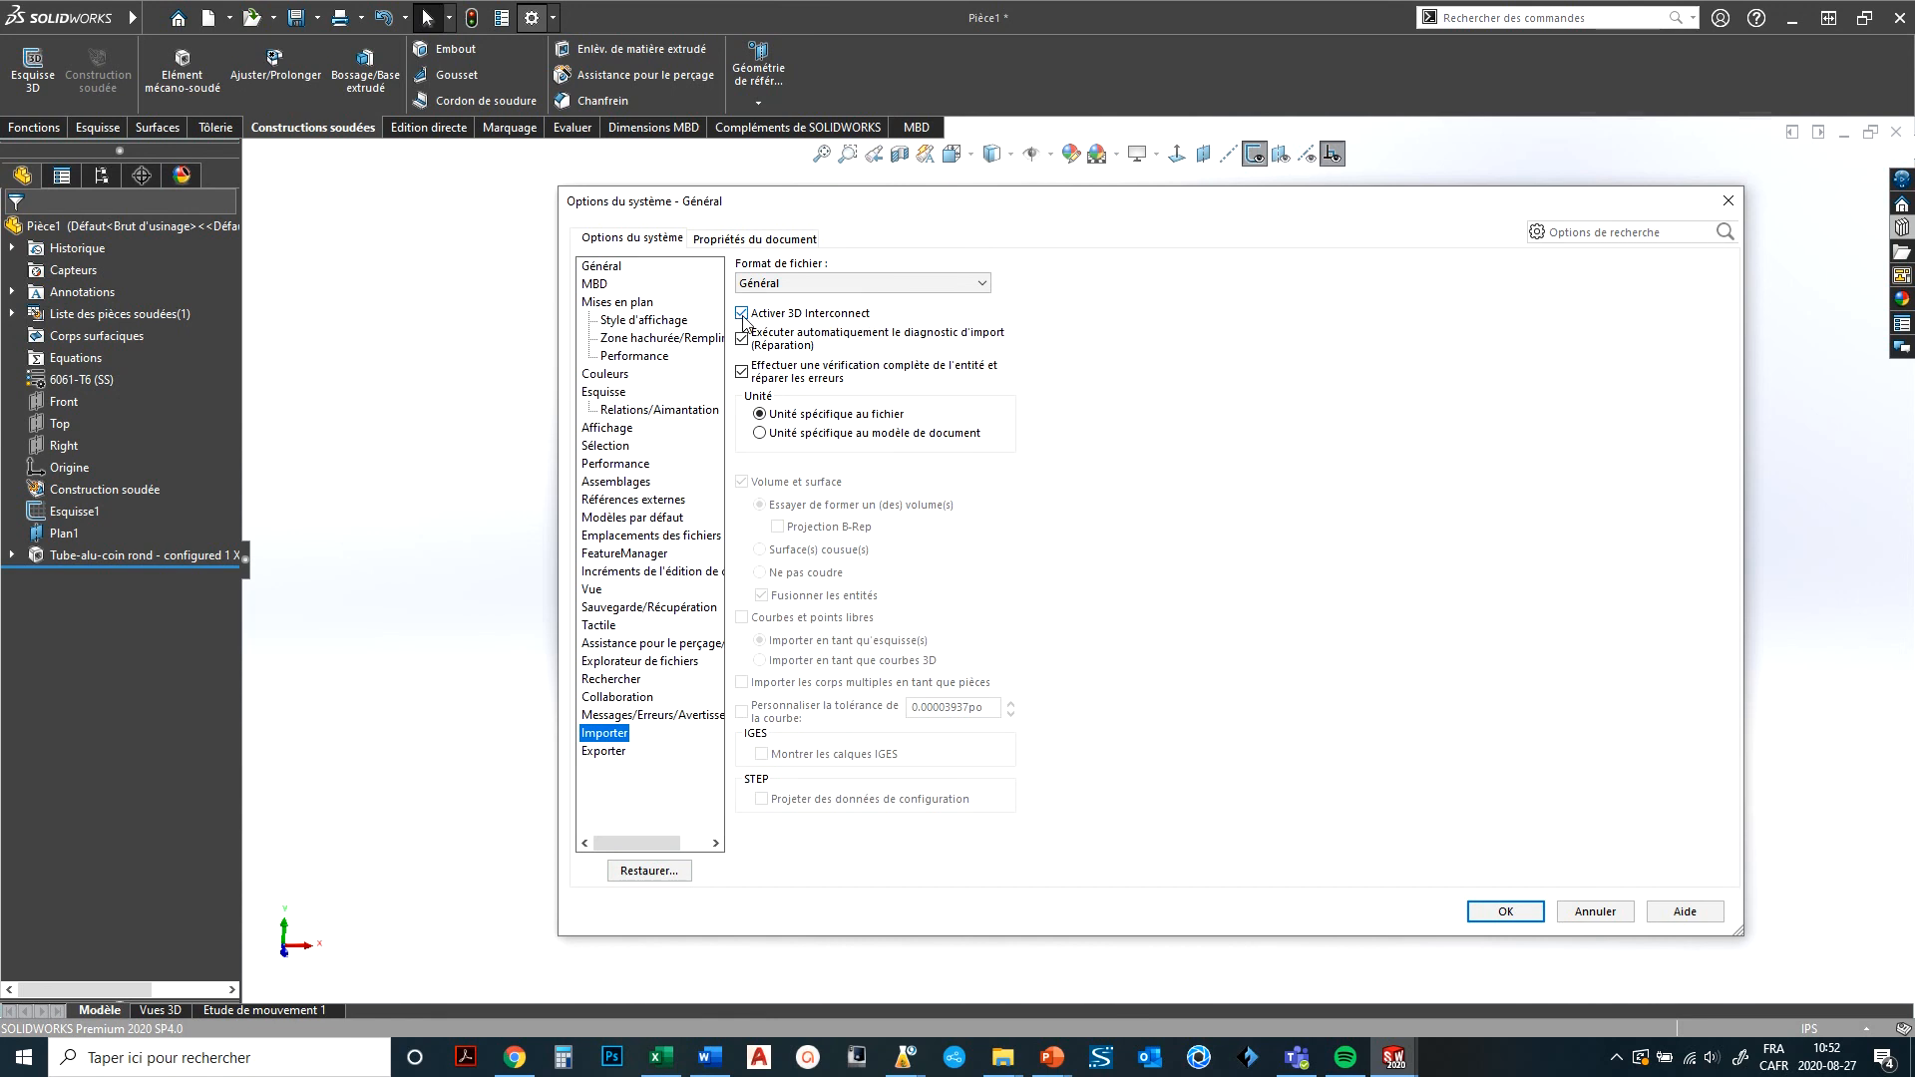
click(742, 314)
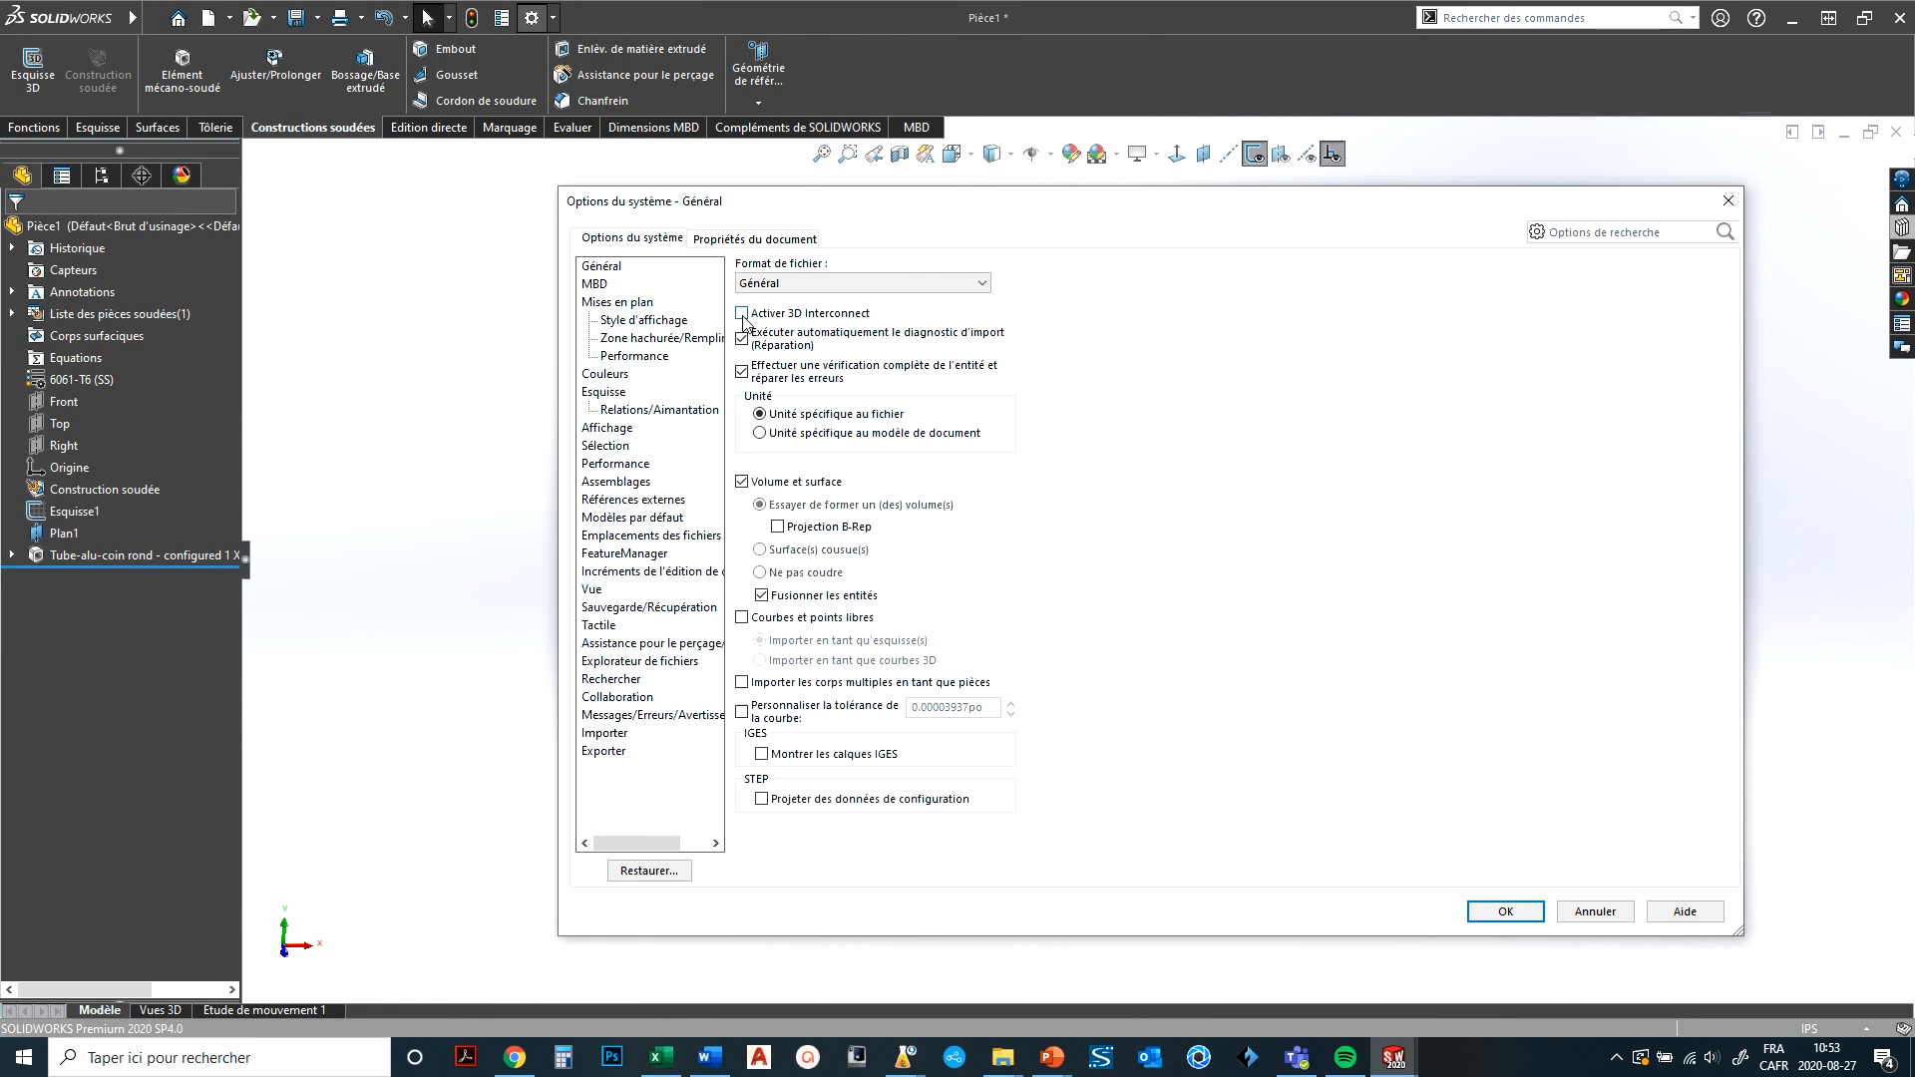